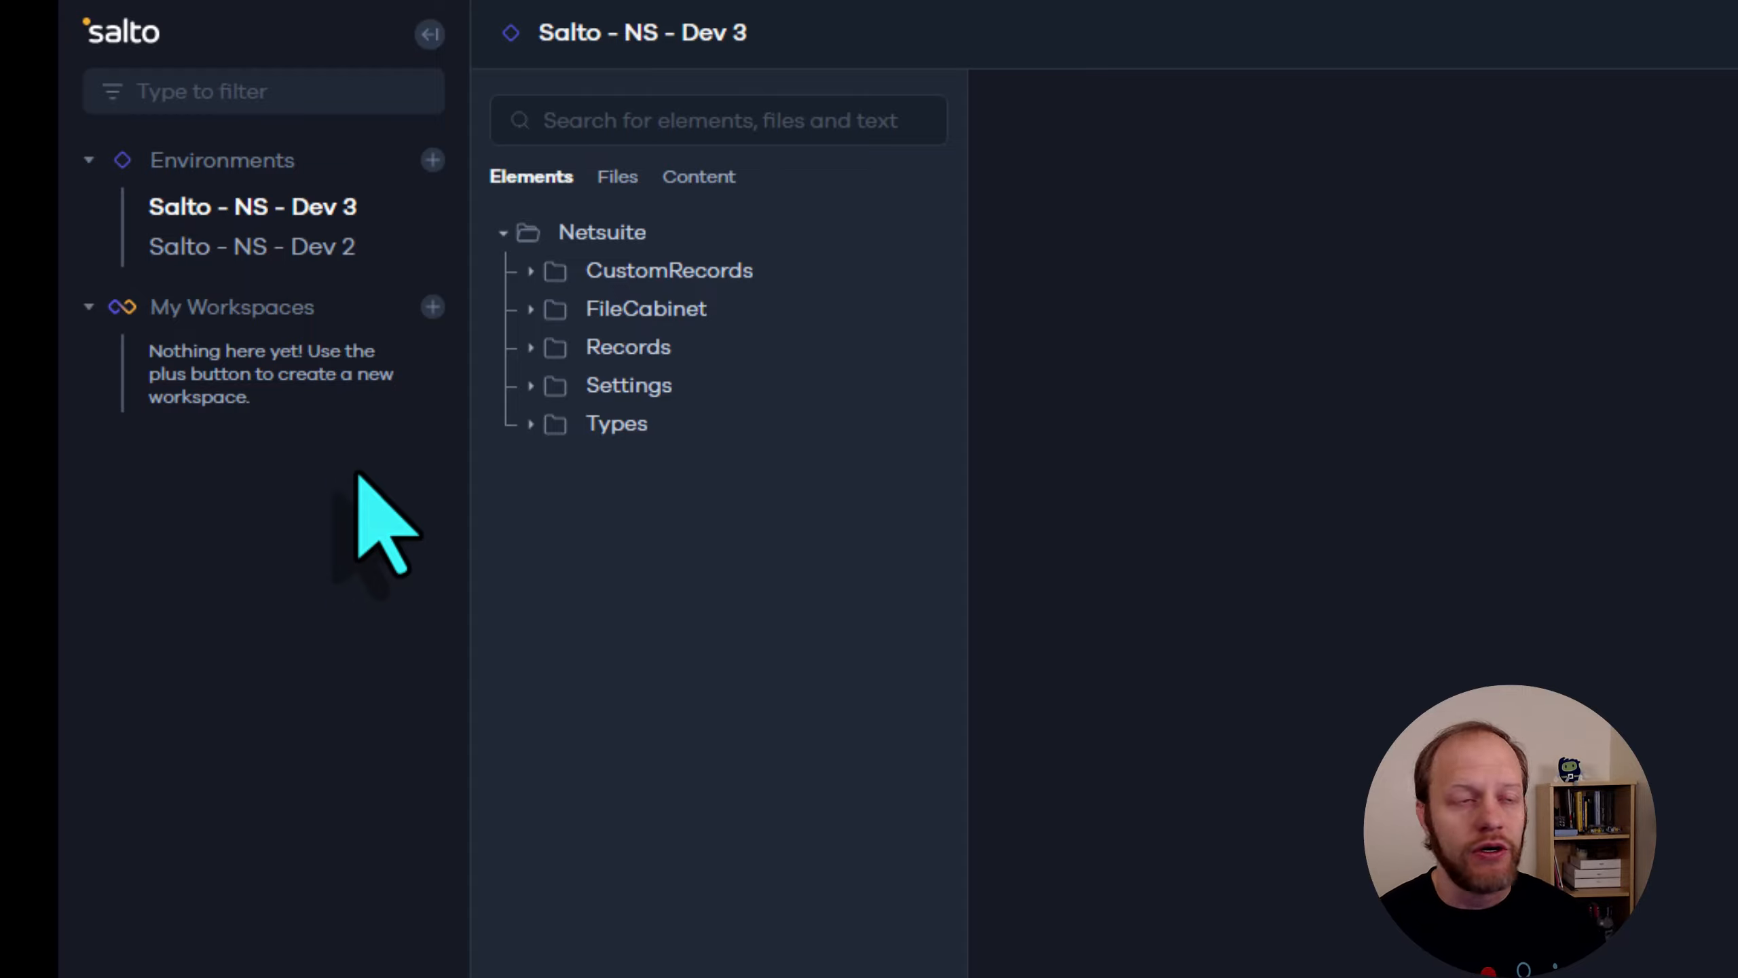
Open the Stam2 custom record type in the Salto - NS - Dev 3 environment and review its details
{"action": "left_click", "coordinate": [311, 206]}
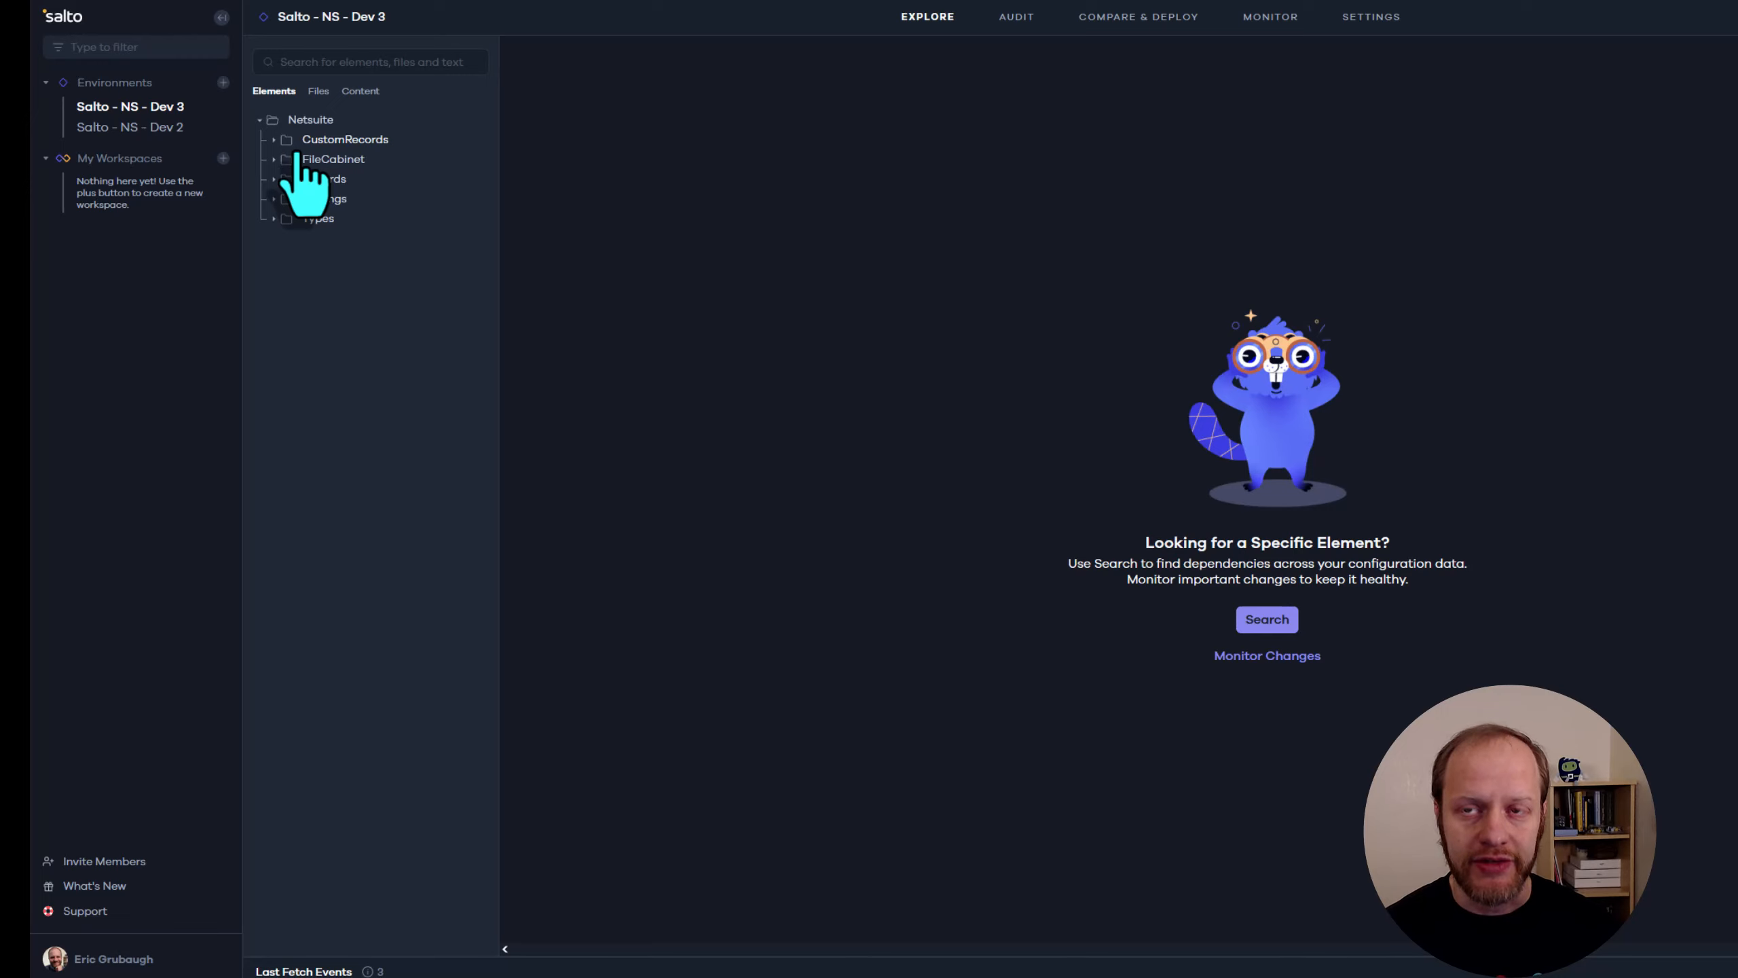
{"action": "left_click", "coordinate": [274, 139]}
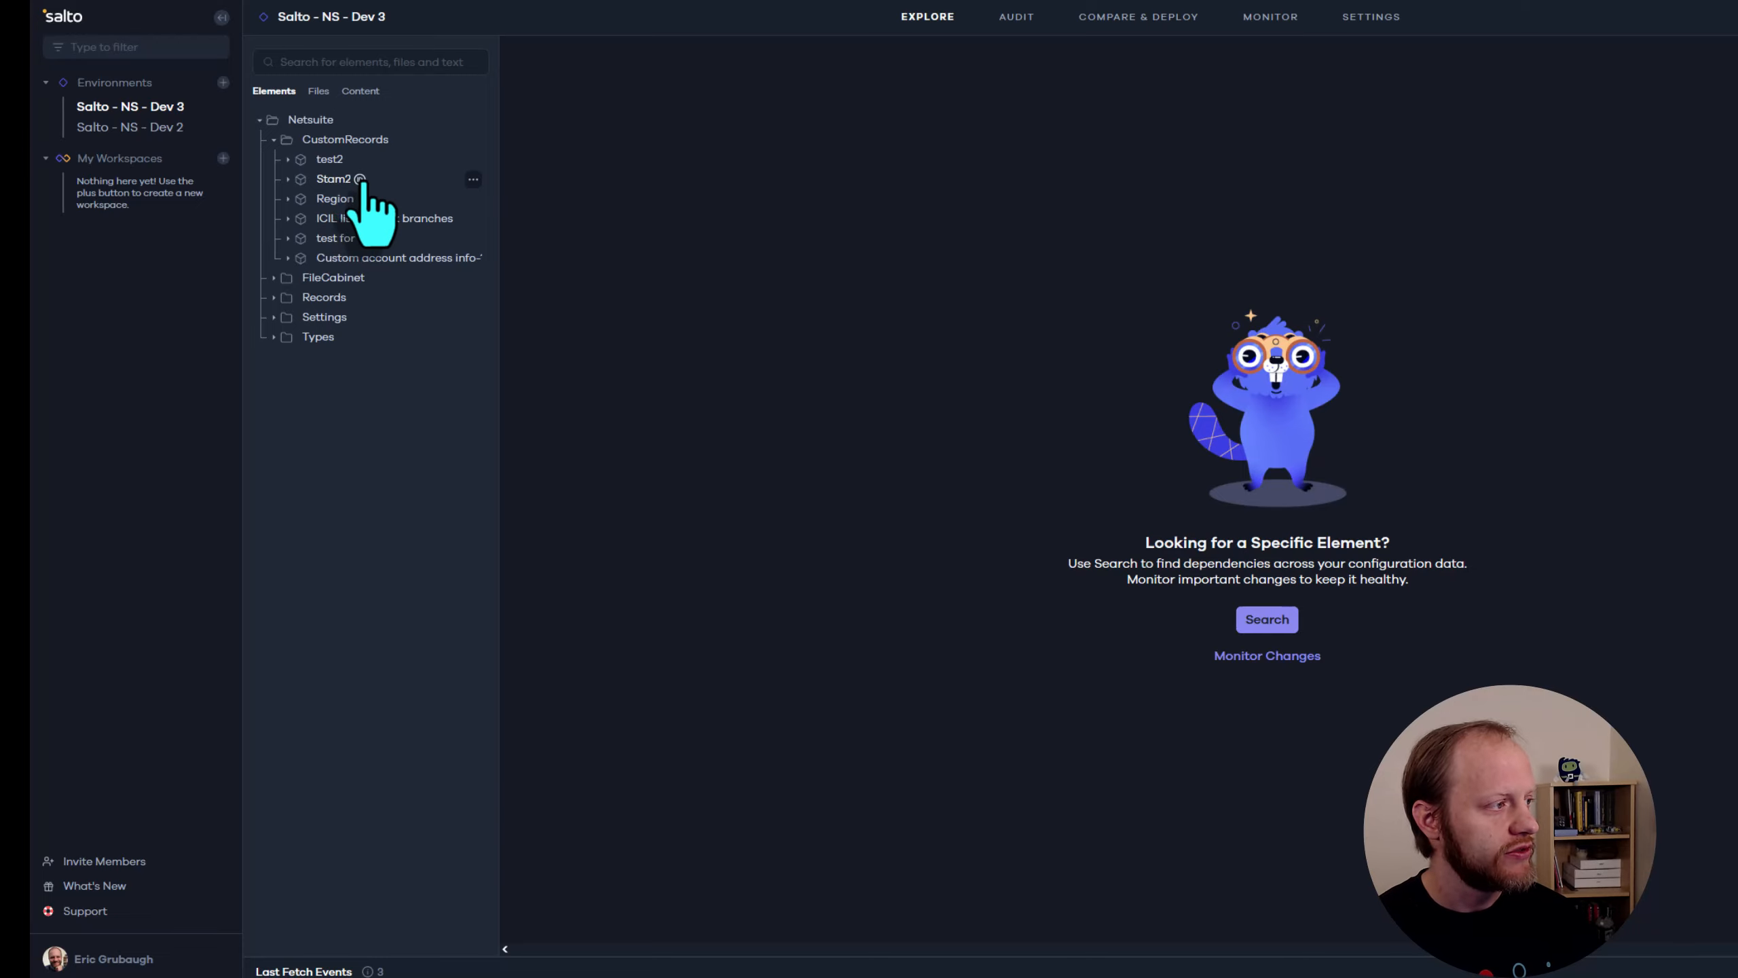
{"action": "left_click", "coordinate": [334, 181]}
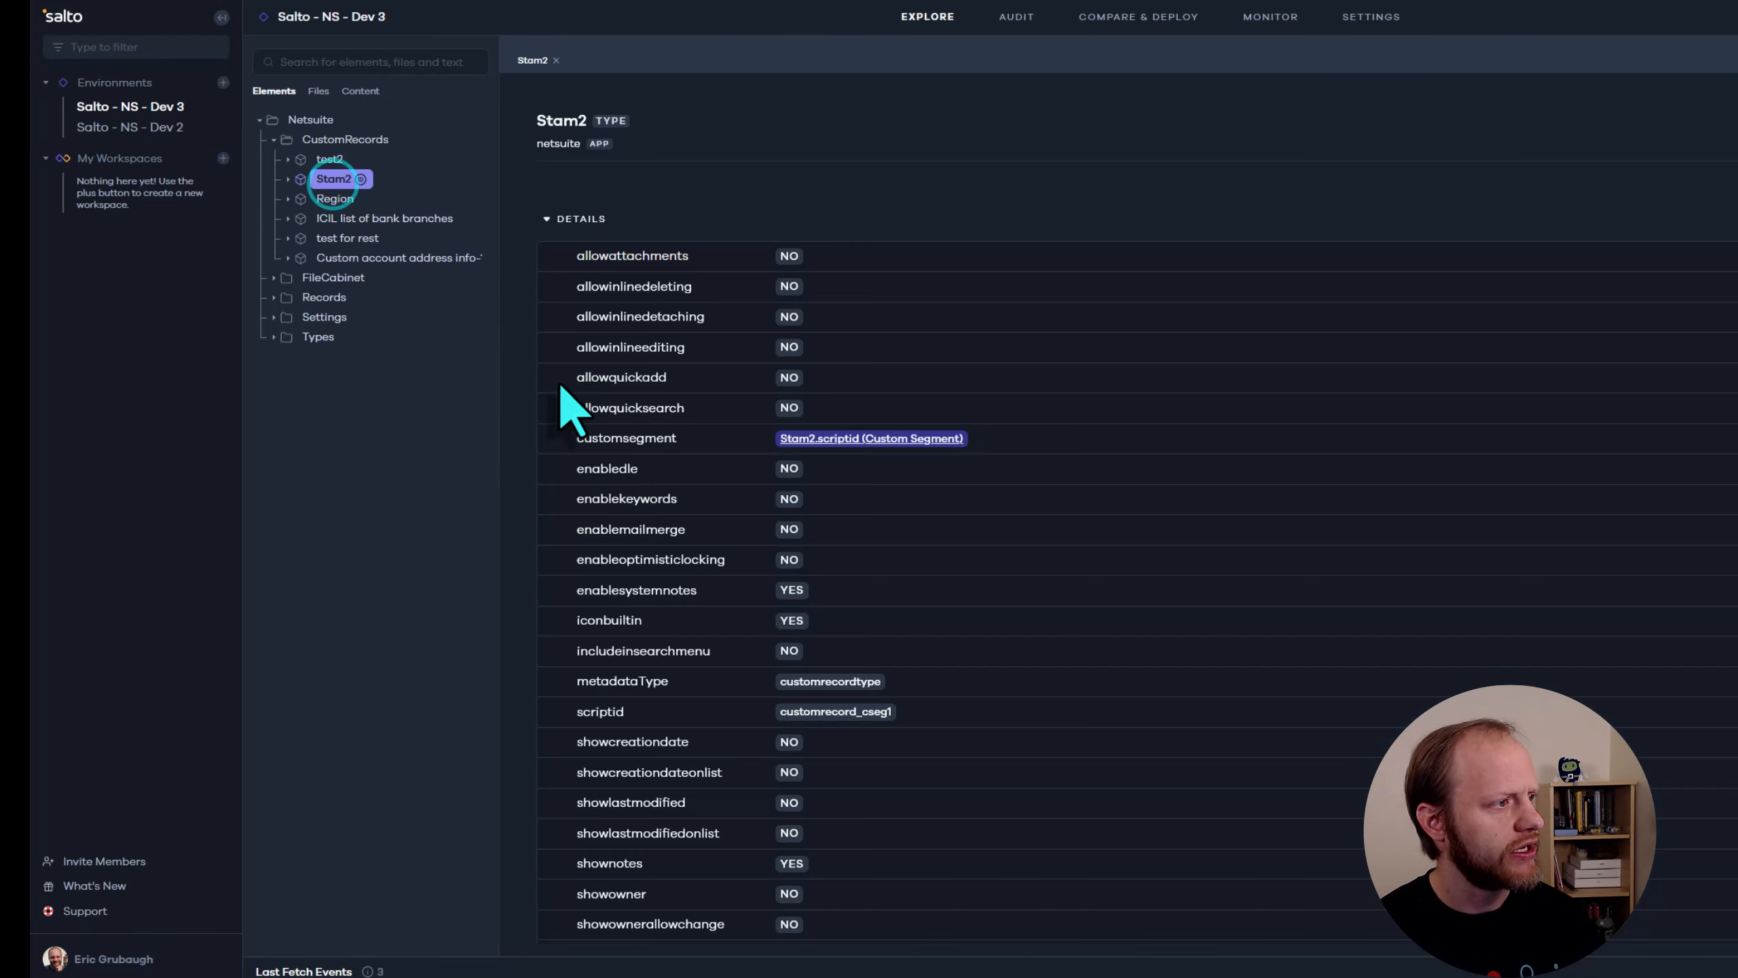
{"action": "scroll", "coordinate": [668, 332], "scroll_direction": "down", "scroll_amount": 4}
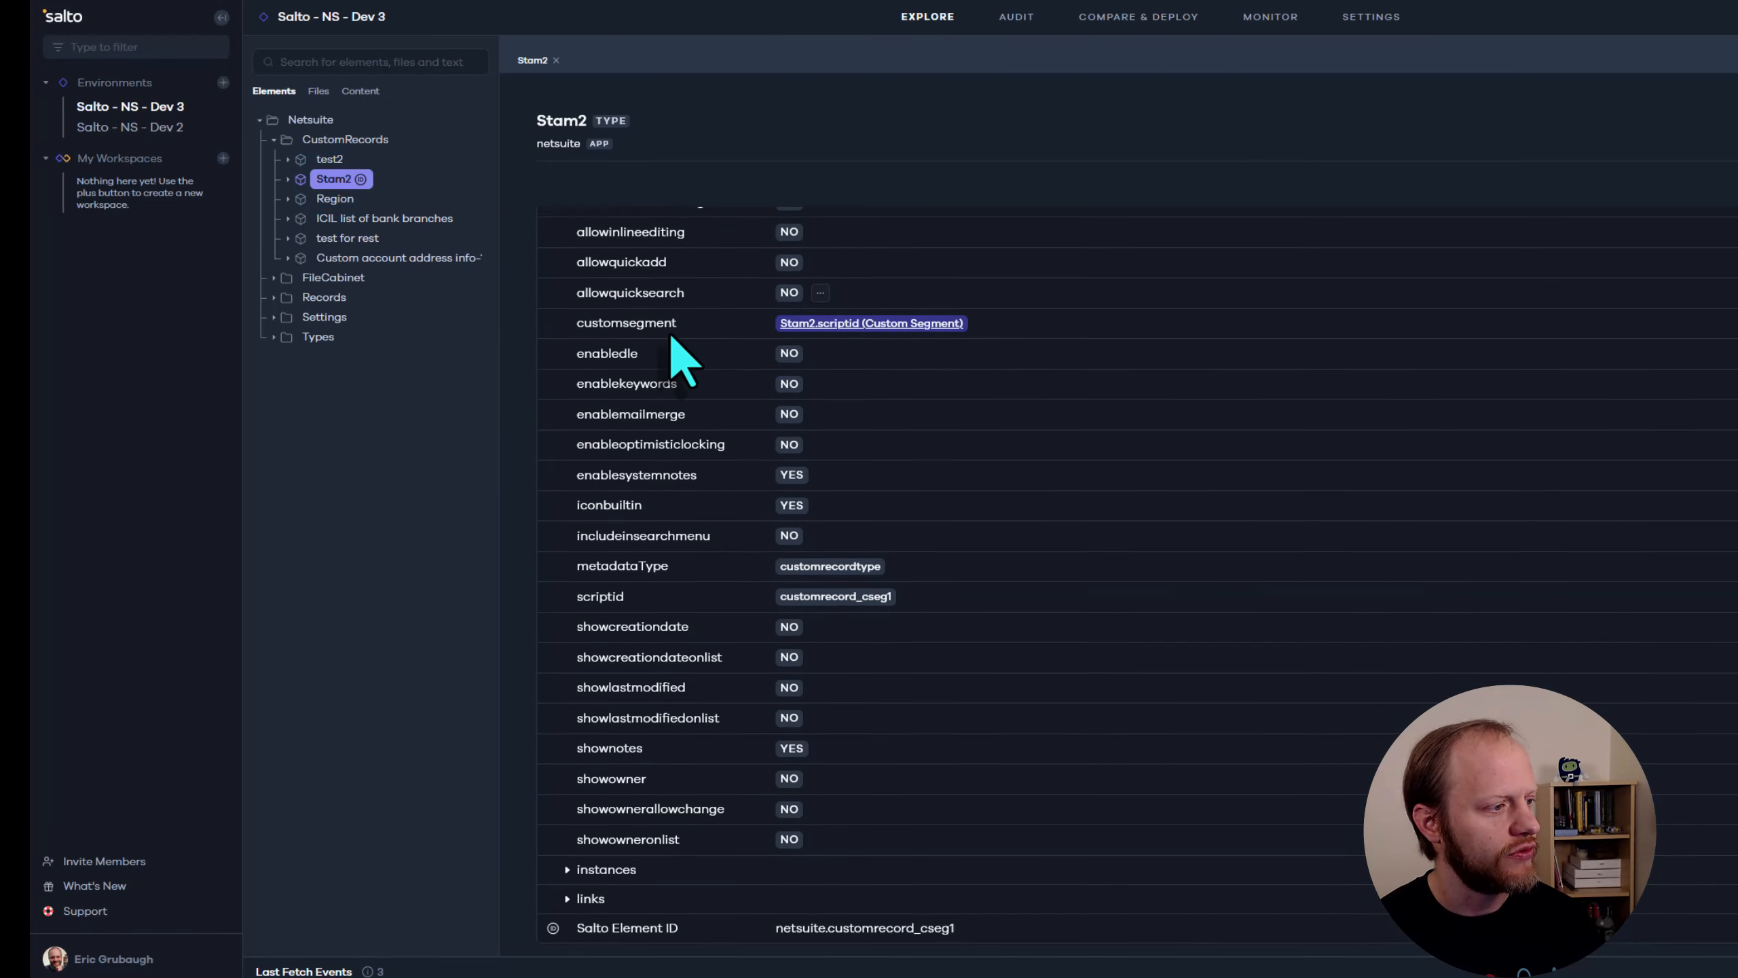
{"action": "scroll", "coordinate": [657, 527], "scroll_direction": "up", "scroll_amount": 4}
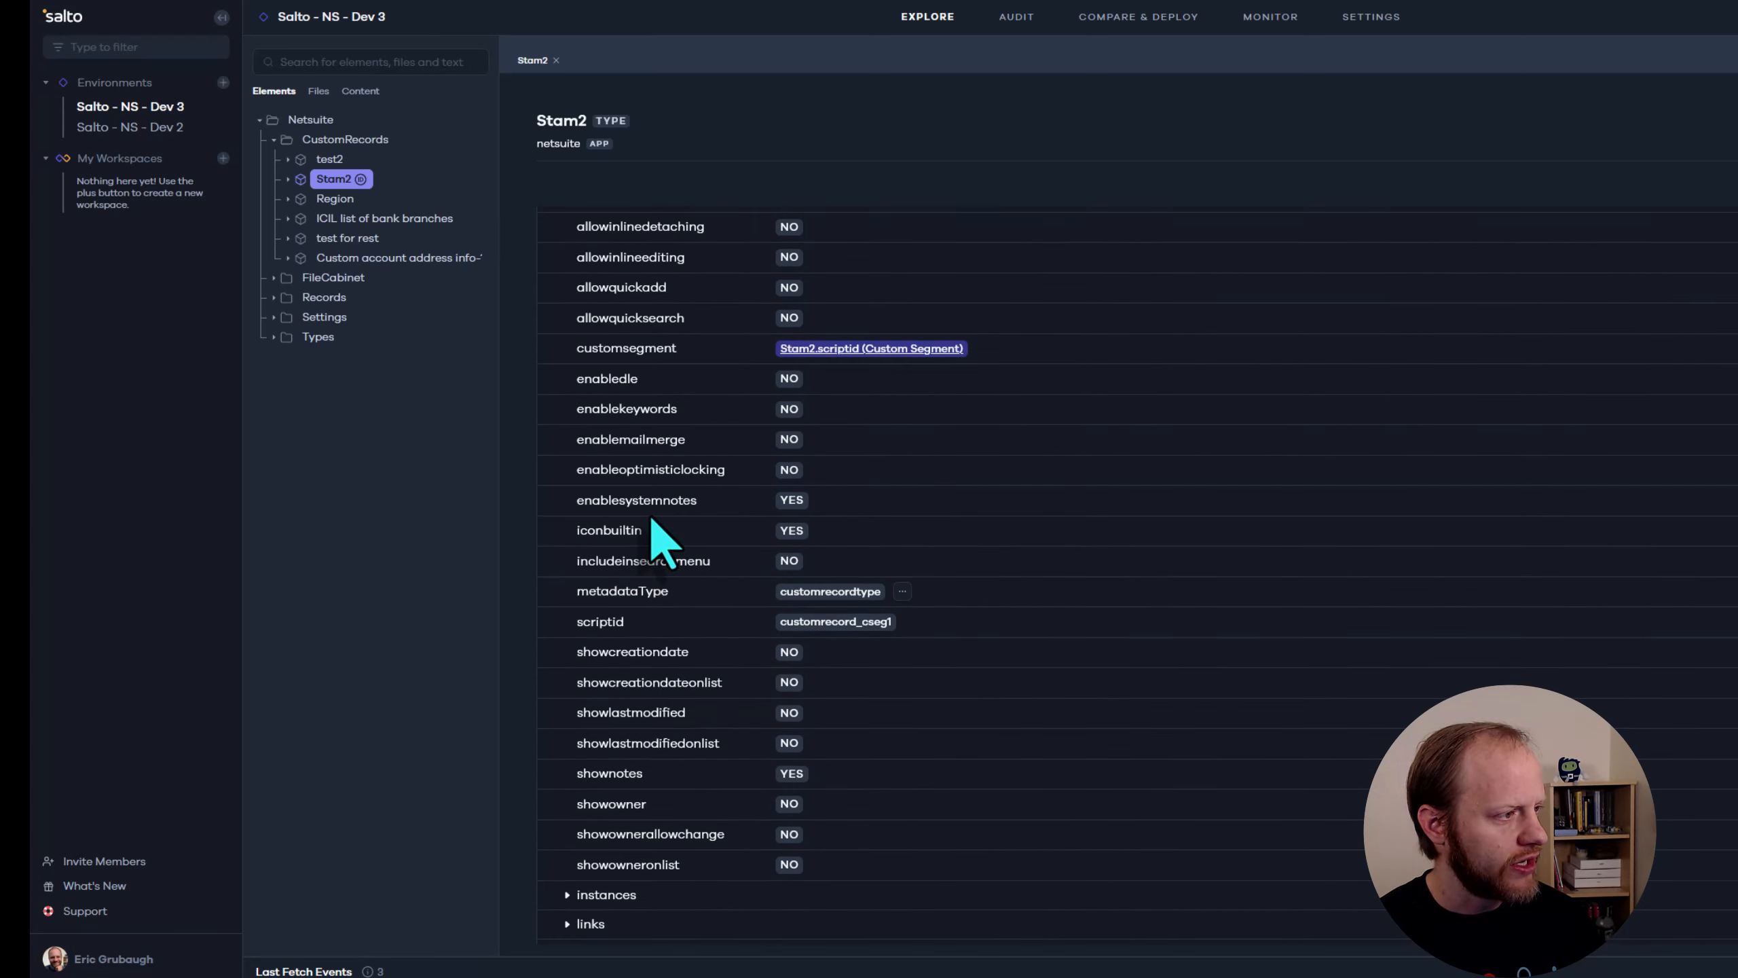
Collapse Stam2's details and inspect its internalId and scriptid field definitions
{"action": "left_click", "coordinate": [550, 219]}
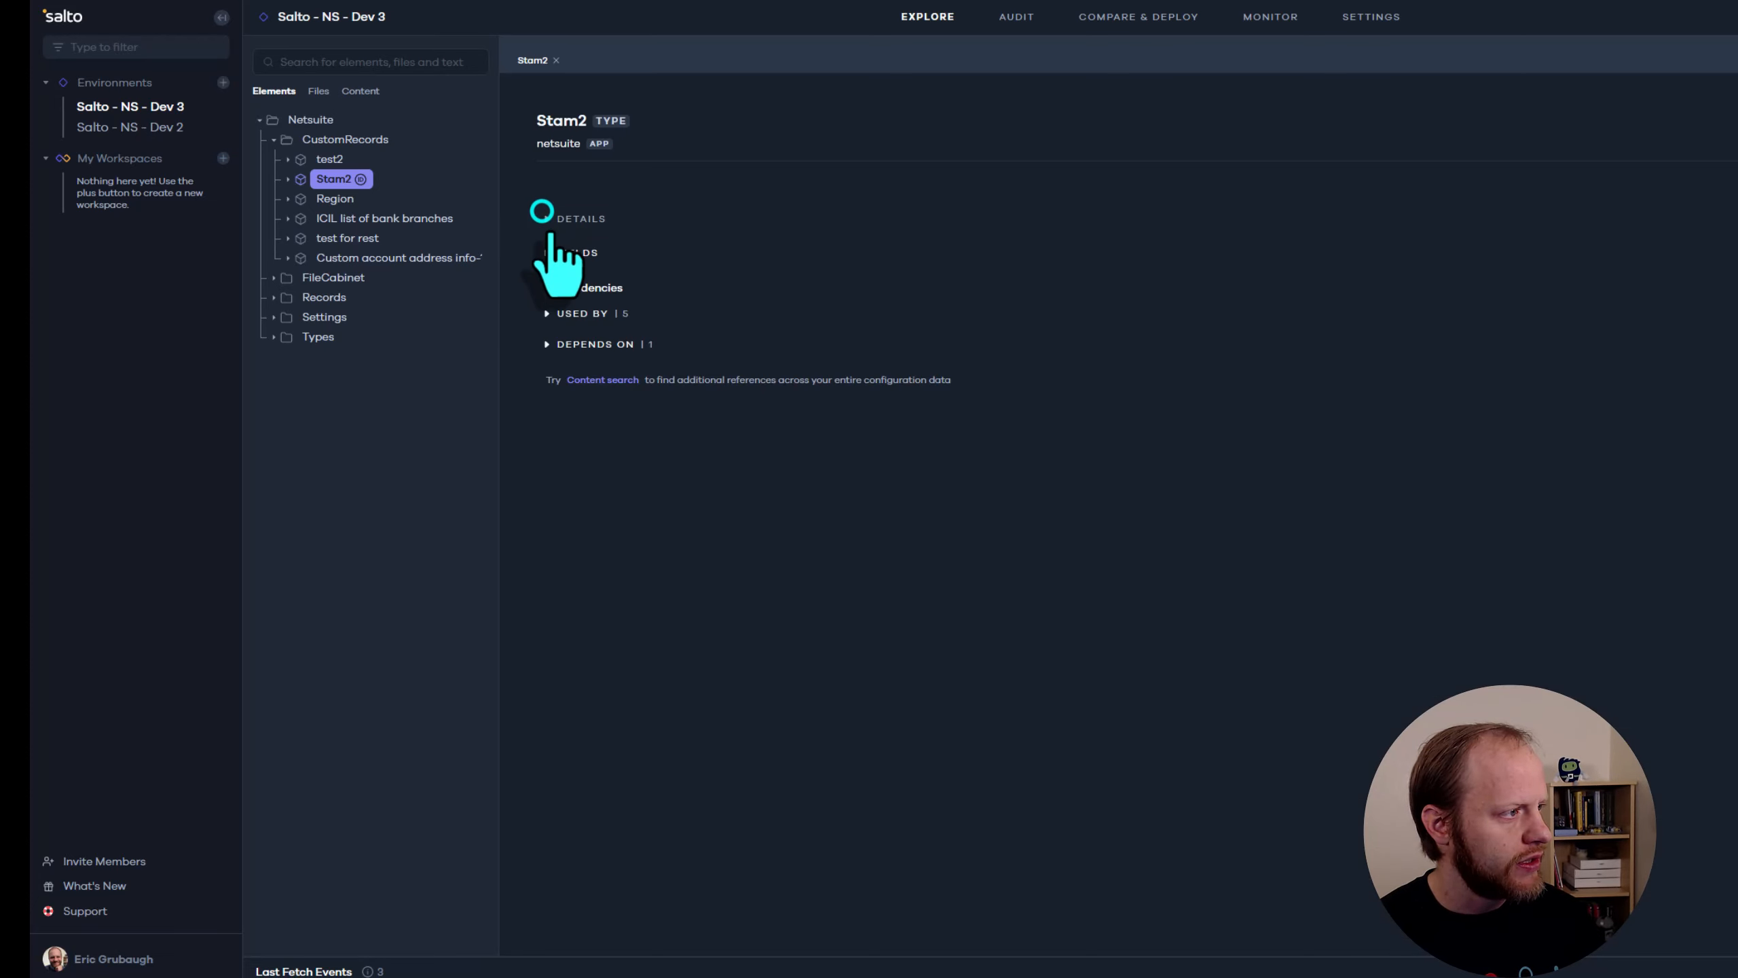
{"action": "left_click", "coordinate": [550, 253]}
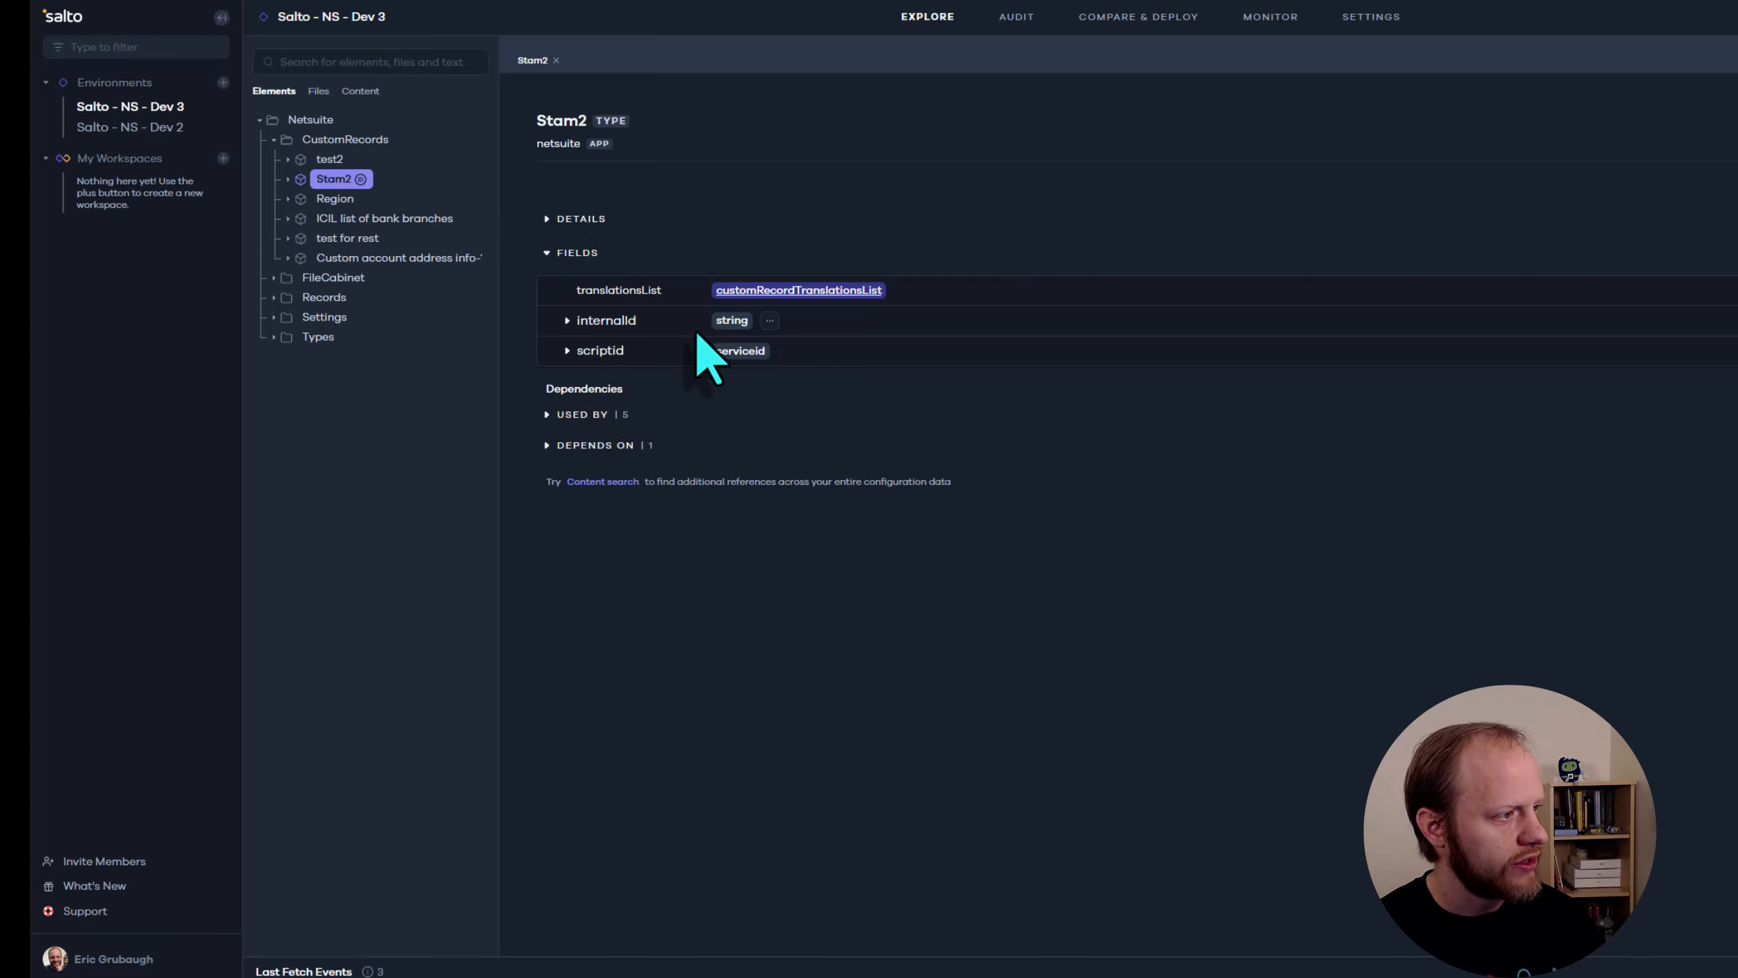
{"action": "left_click", "coordinate": [566, 321]}
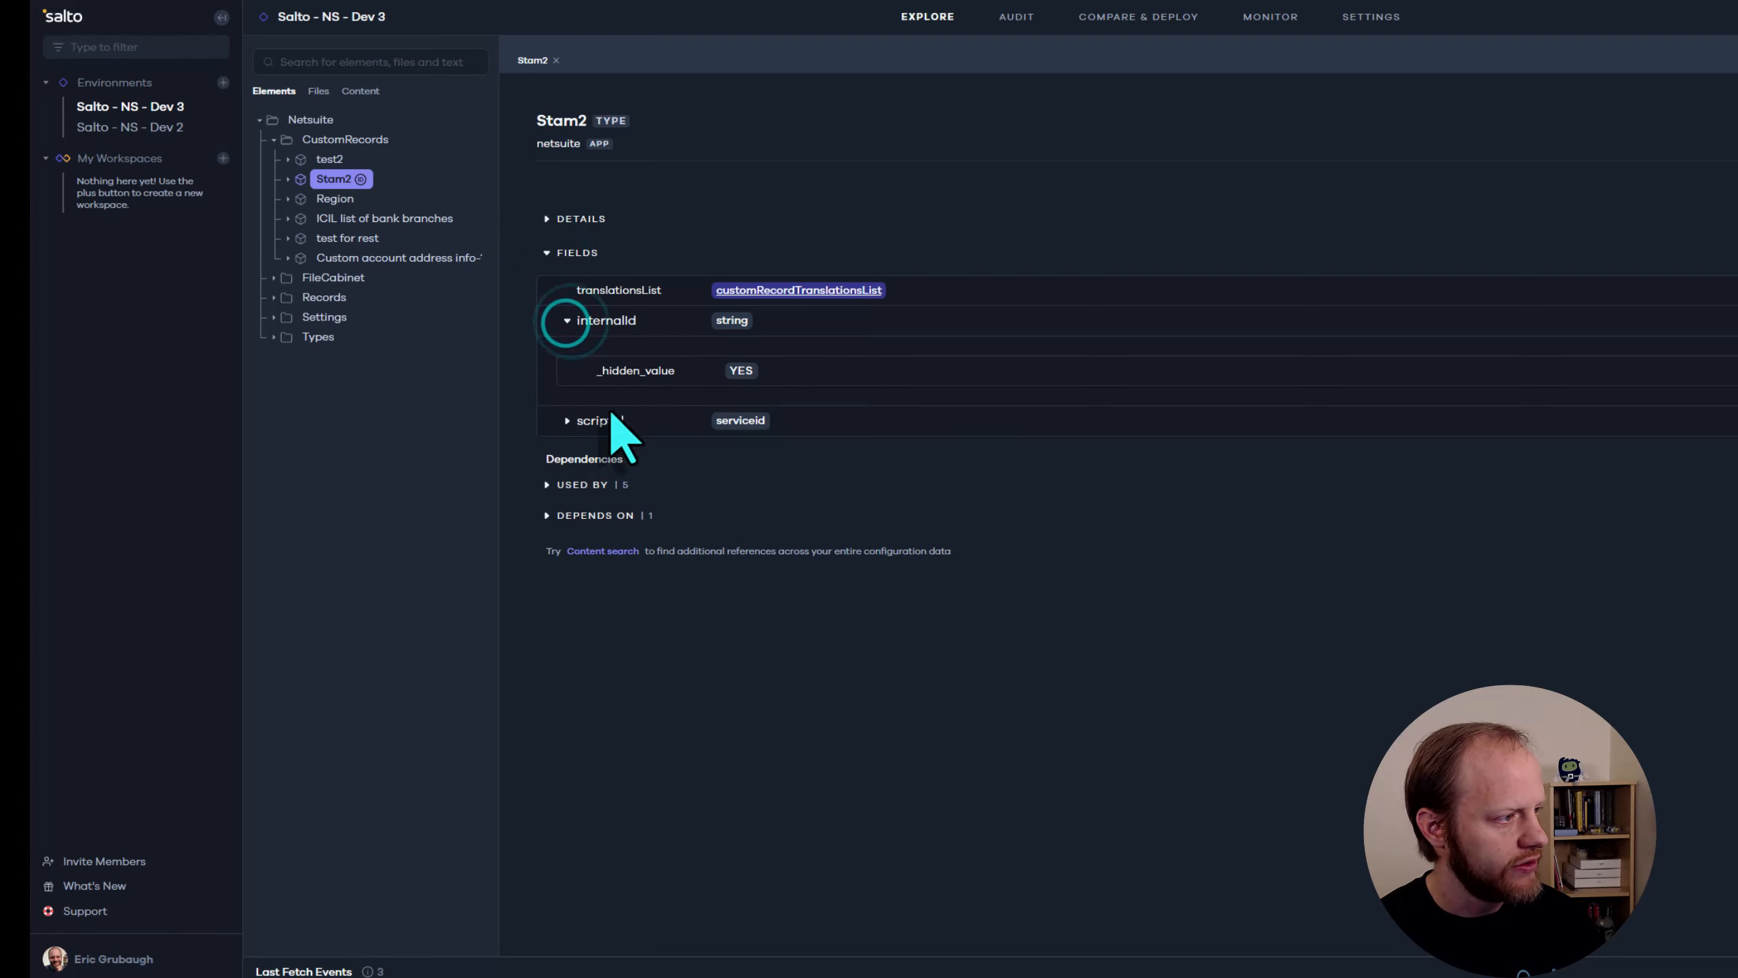
{"action": "left_click", "coordinate": [567, 420]}
{"action": "left_click", "coordinate": [548, 253]}
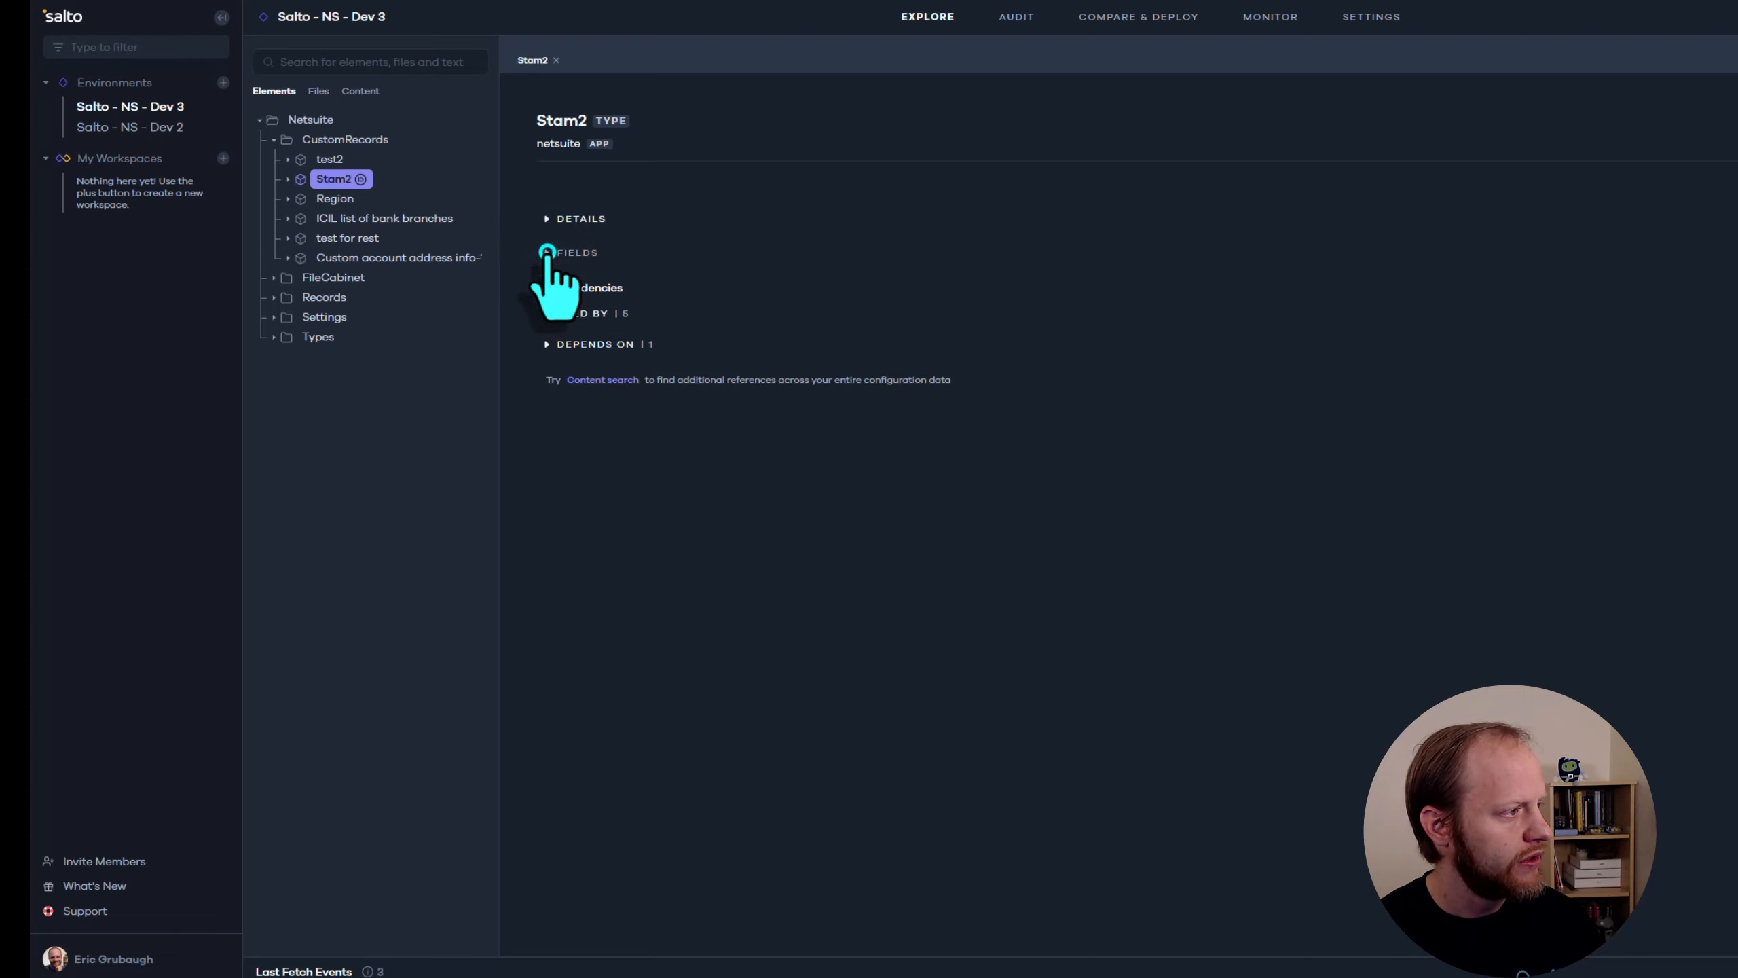
Examine Stam2's dependencies: the customsegment it depends on and the test for rest references that use it
{"action": "left_click", "coordinate": [548, 344]}
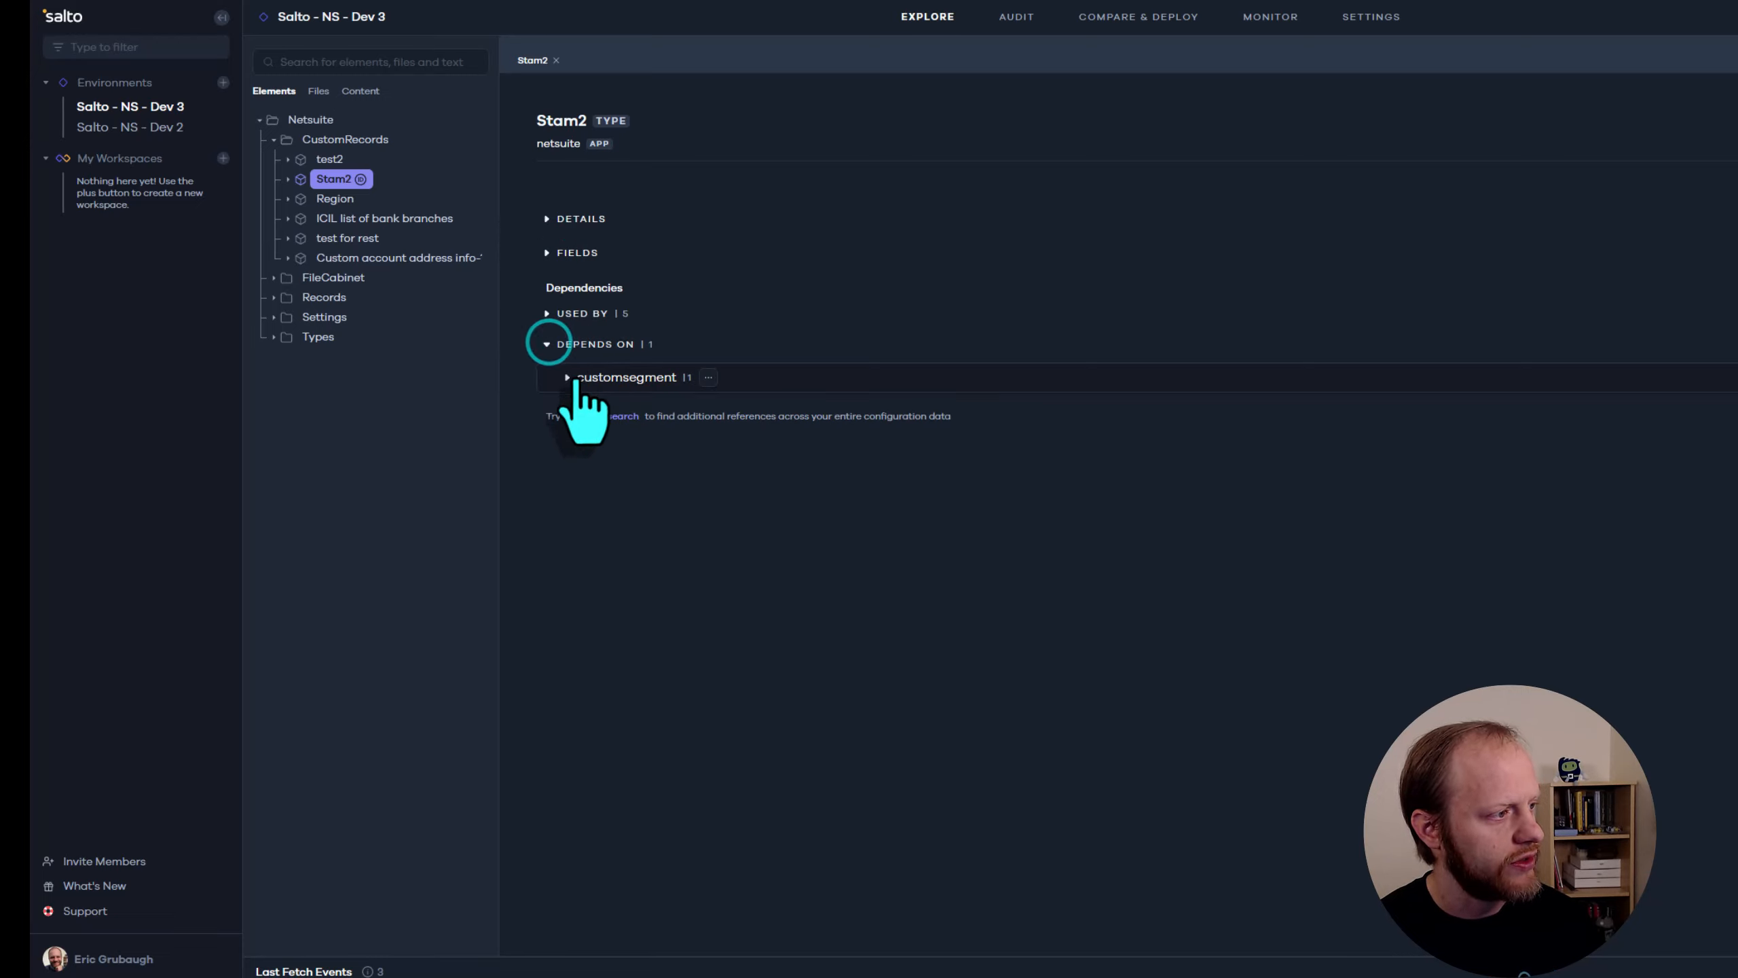
{"action": "left_click", "coordinate": [567, 378]}
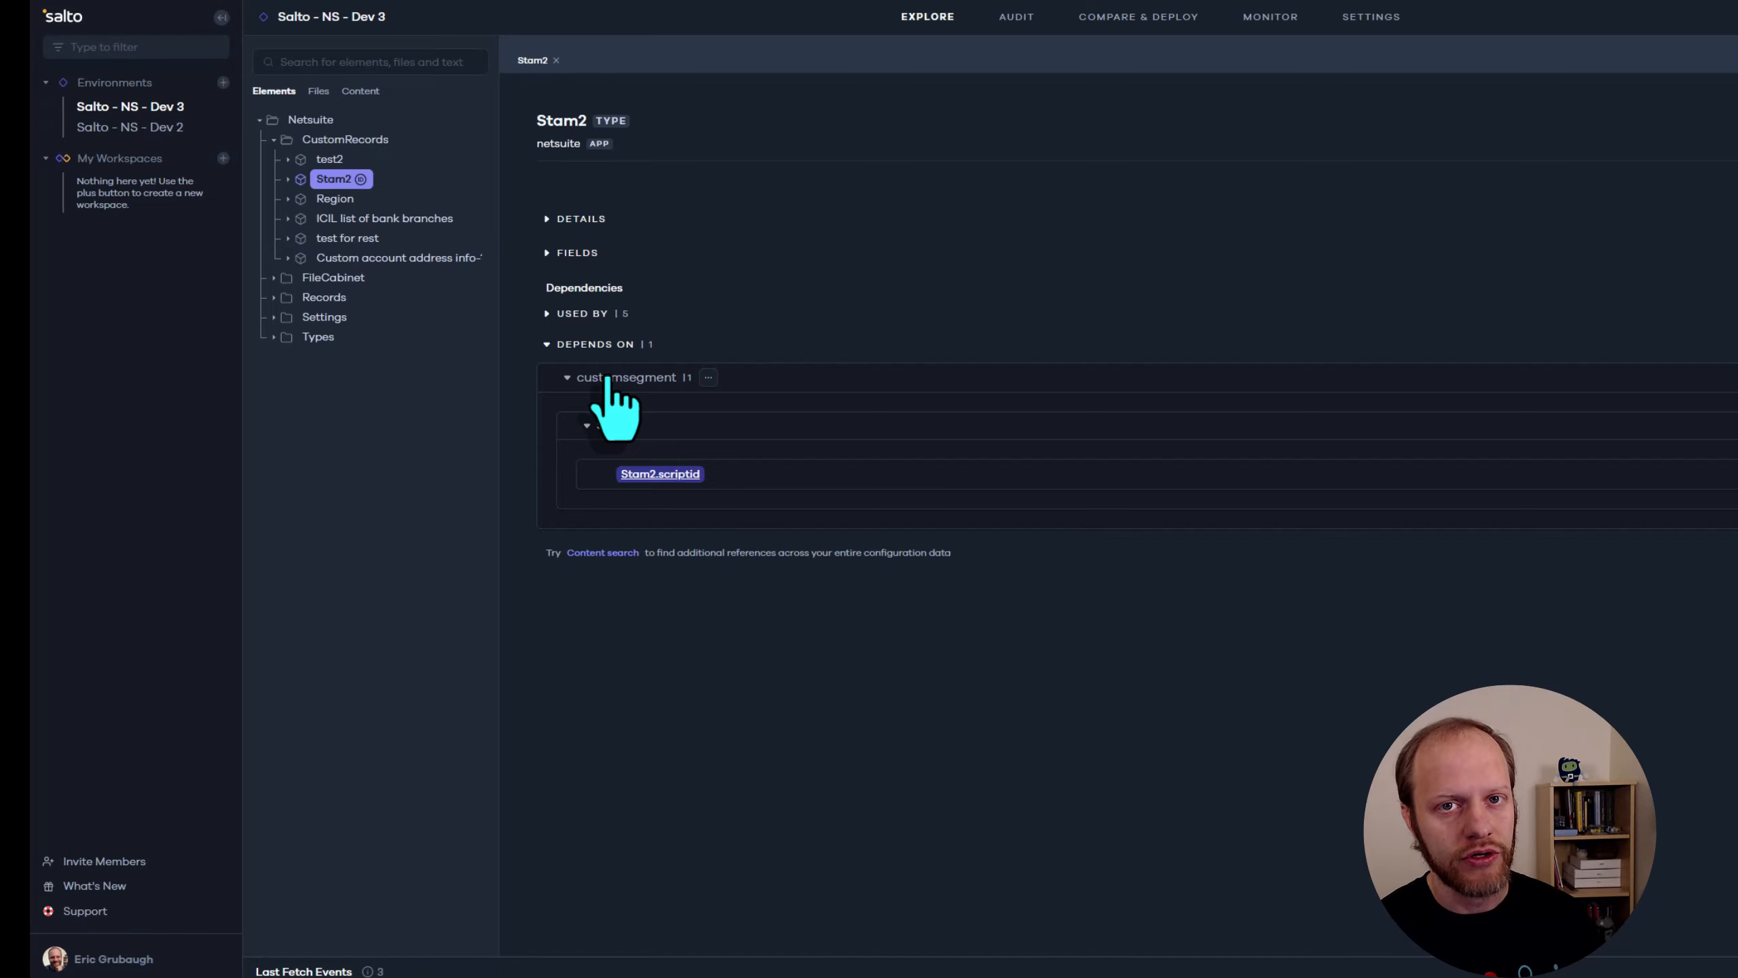
{"action": "left_click", "coordinate": [547, 313]}
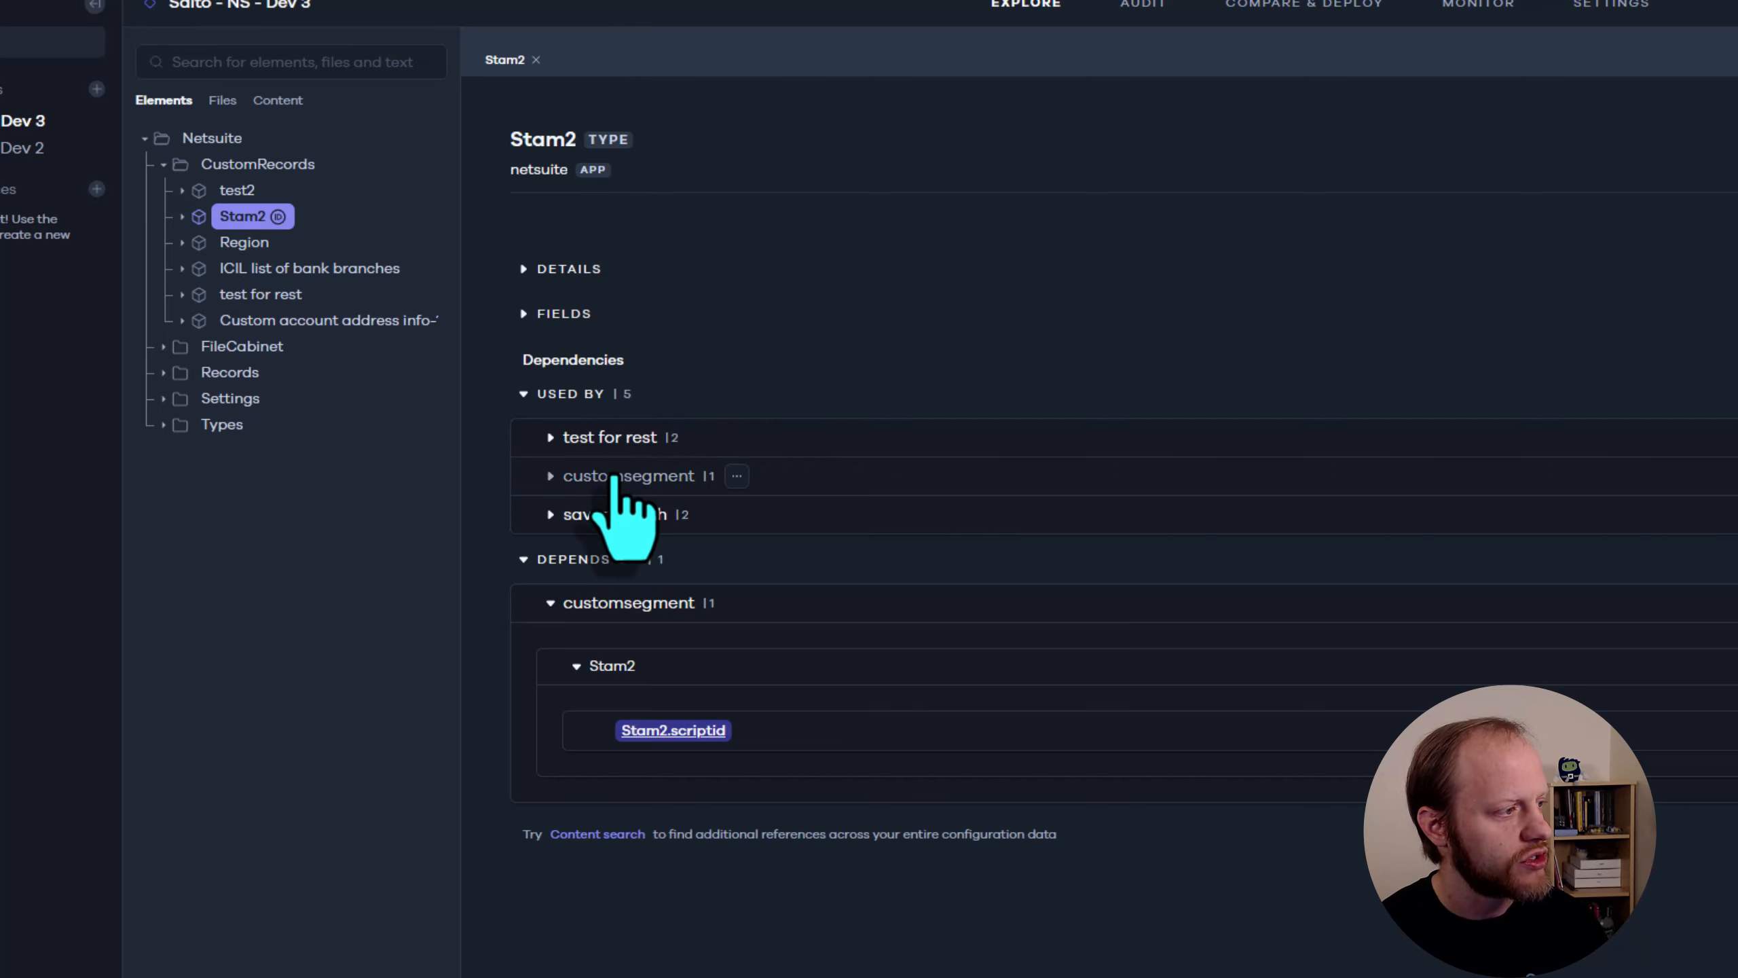
{"action": "left_click", "coordinate": [550, 438]}
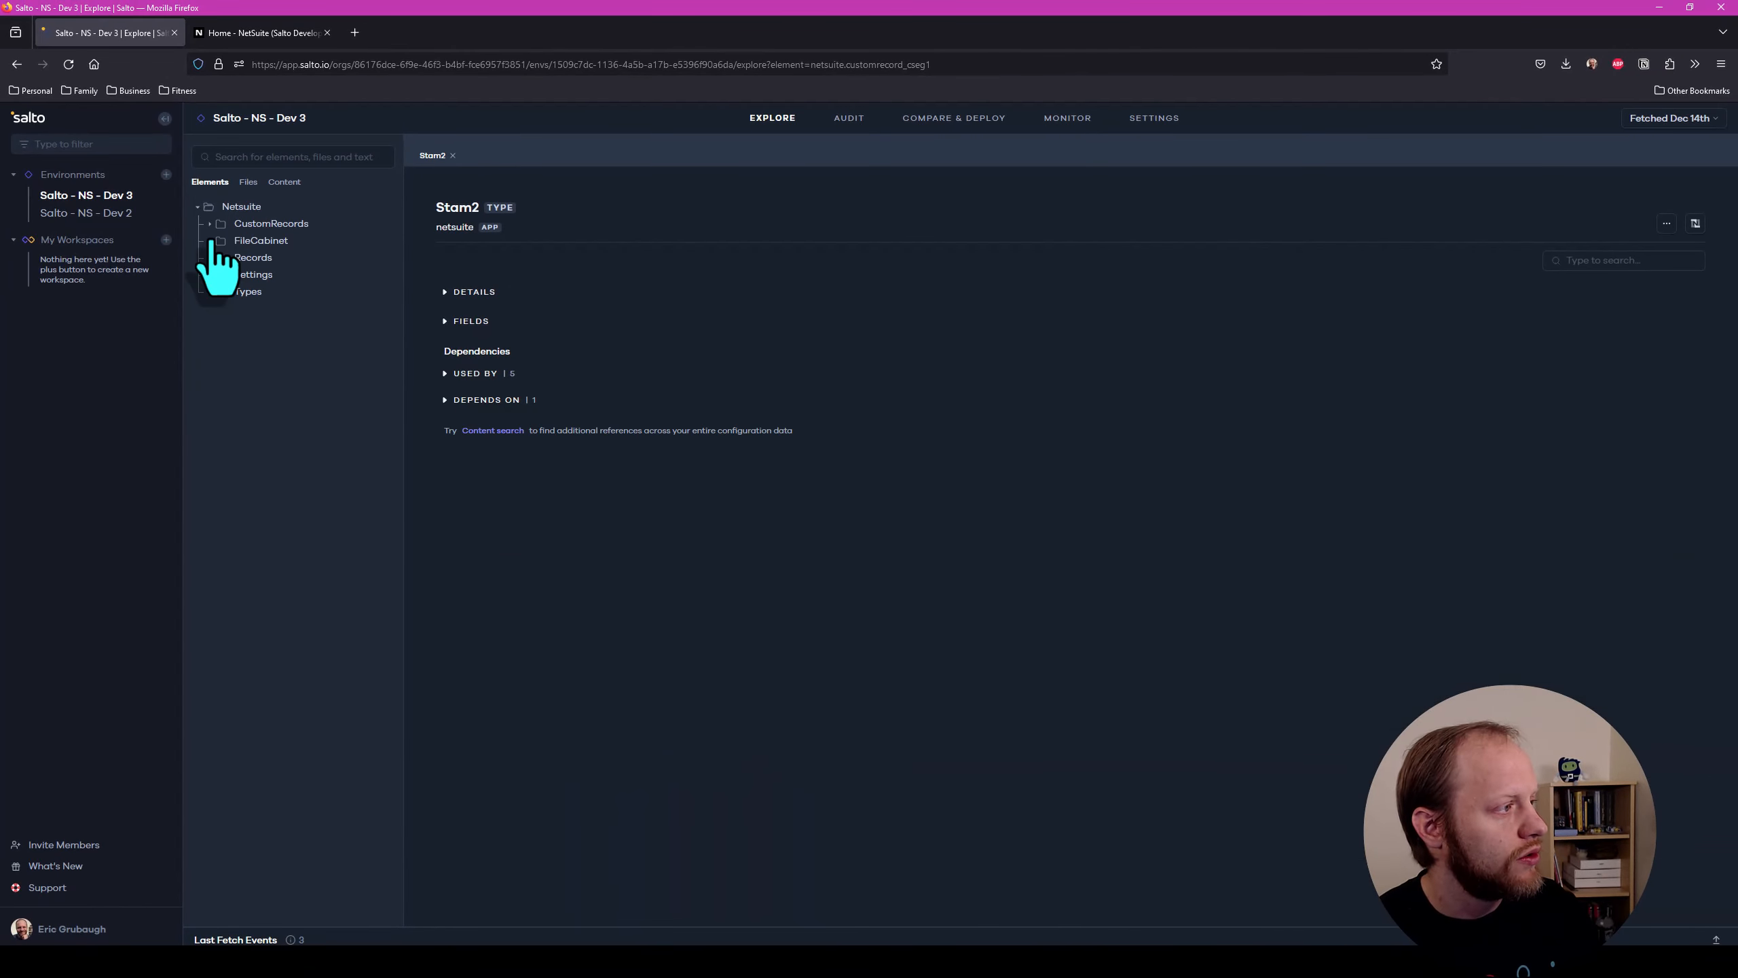
Open the ue_emp.js script from the FileCabinet's SuiteScripts/salto-demos folder
{"action": "left_click", "coordinate": [210, 240]}
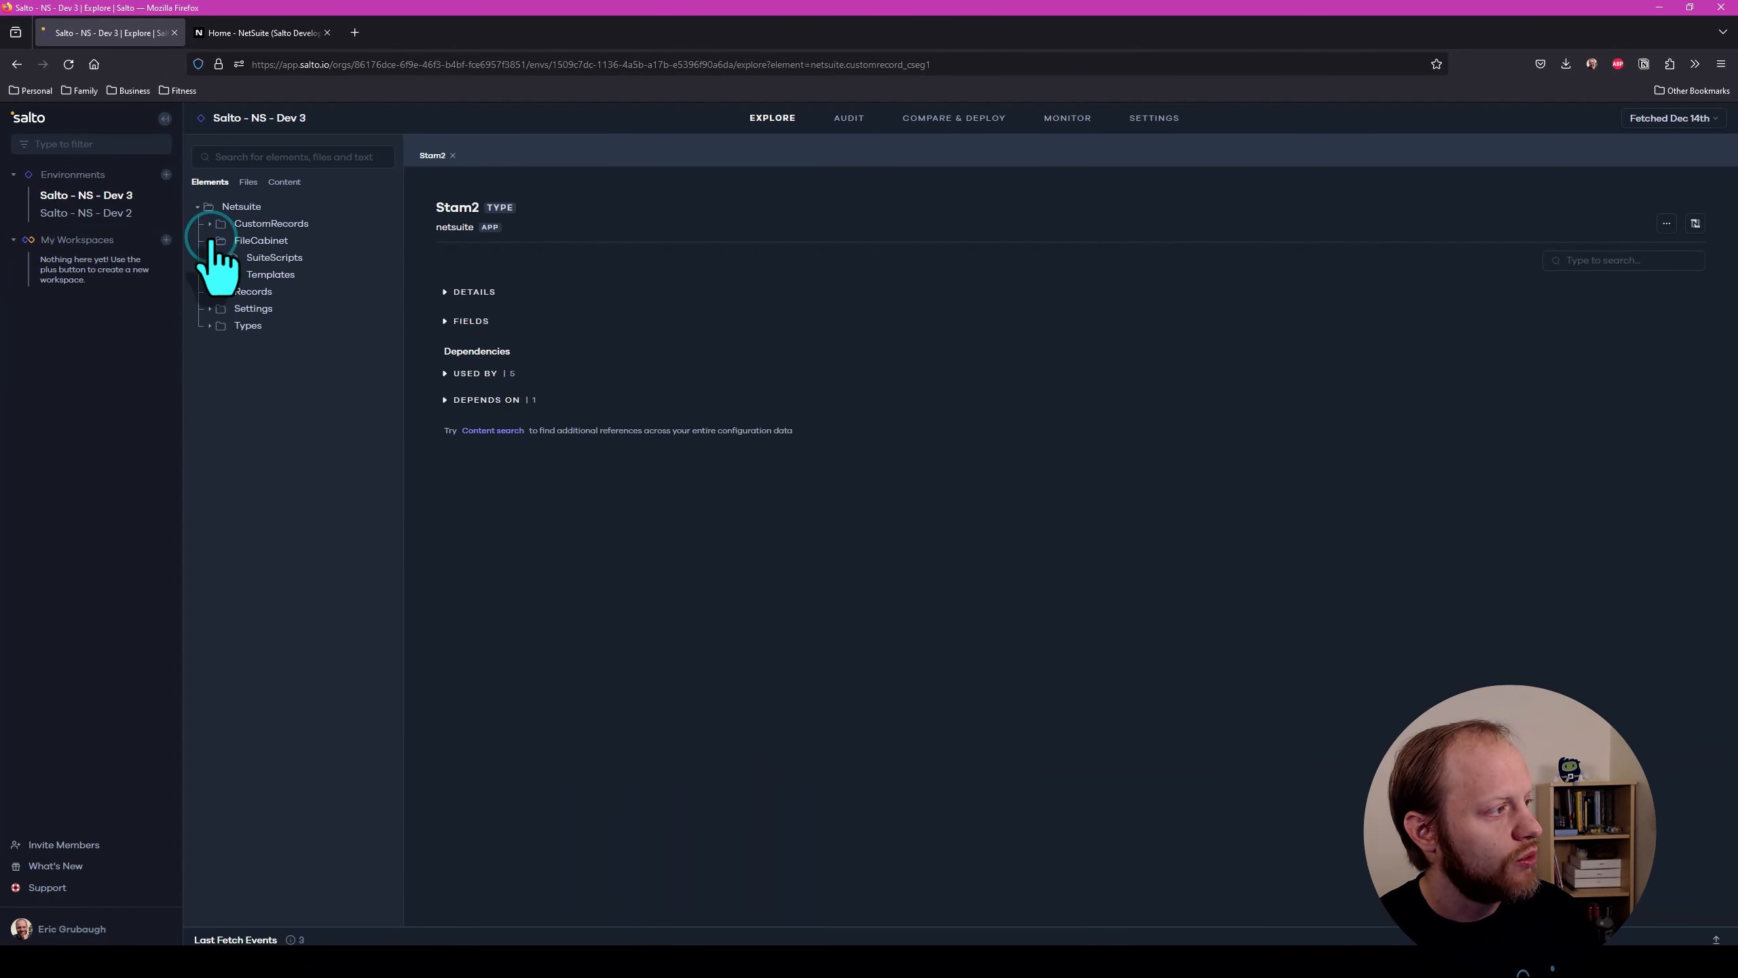
{"action": "left_click", "coordinate": [222, 258]}
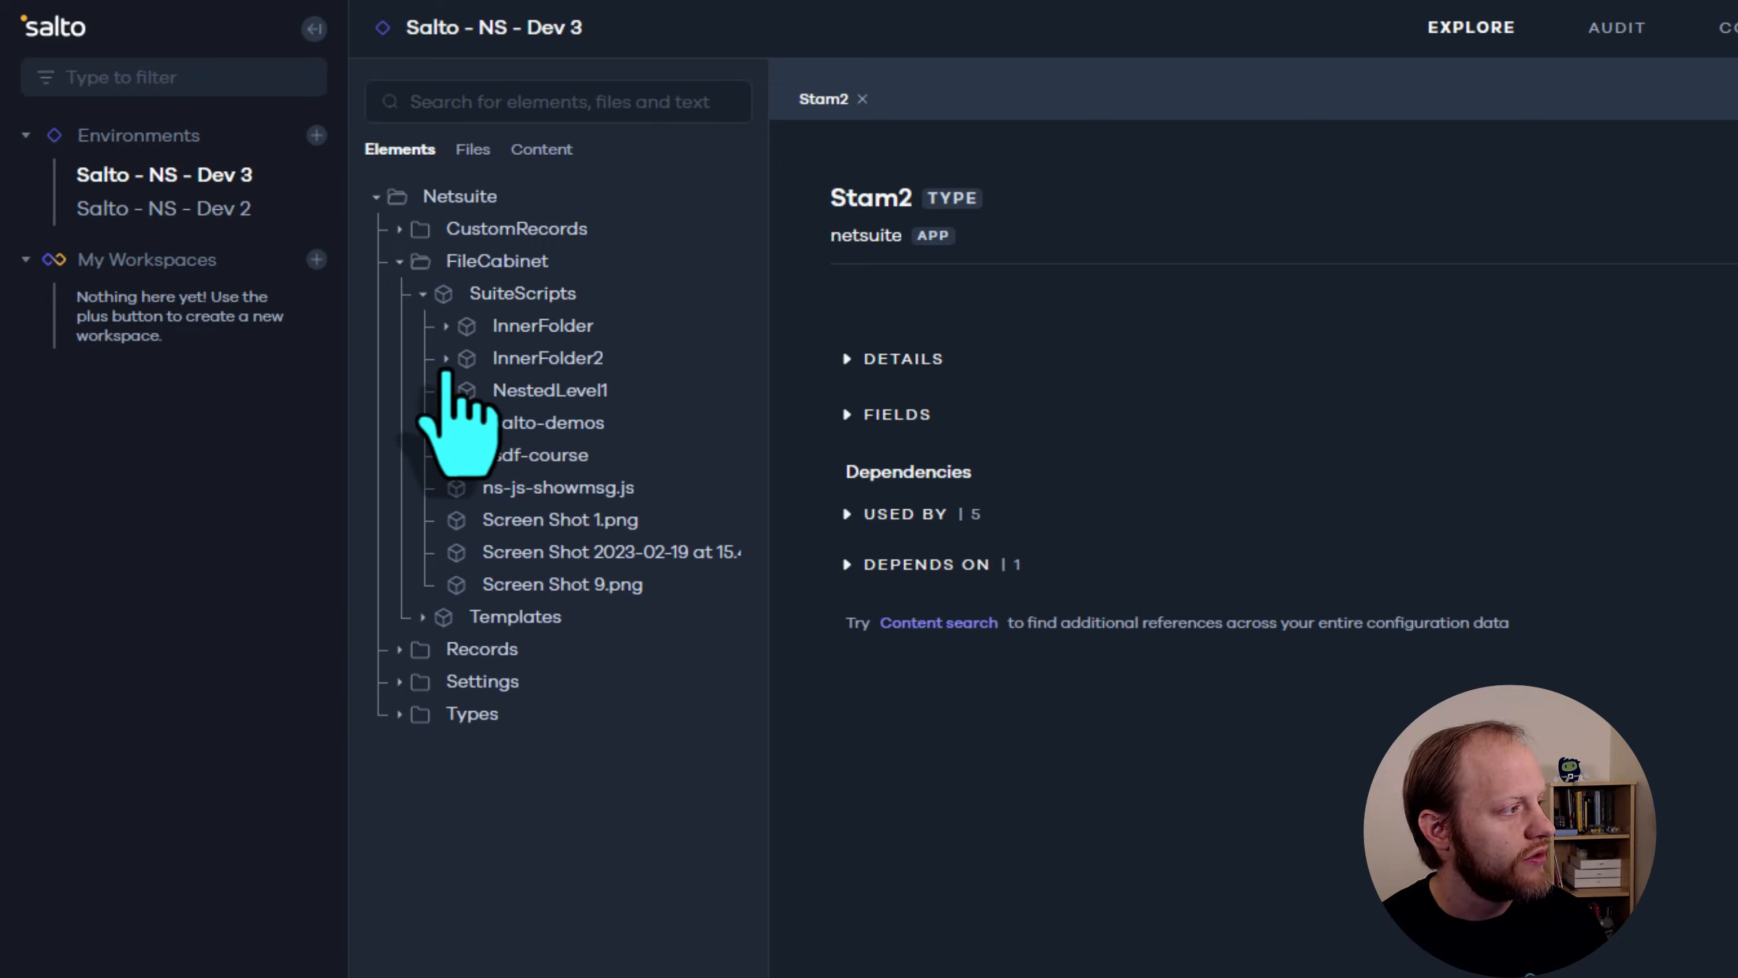
{"action": "left_click", "coordinate": [446, 423]}
{"action": "left_click", "coordinate": [540, 455]}
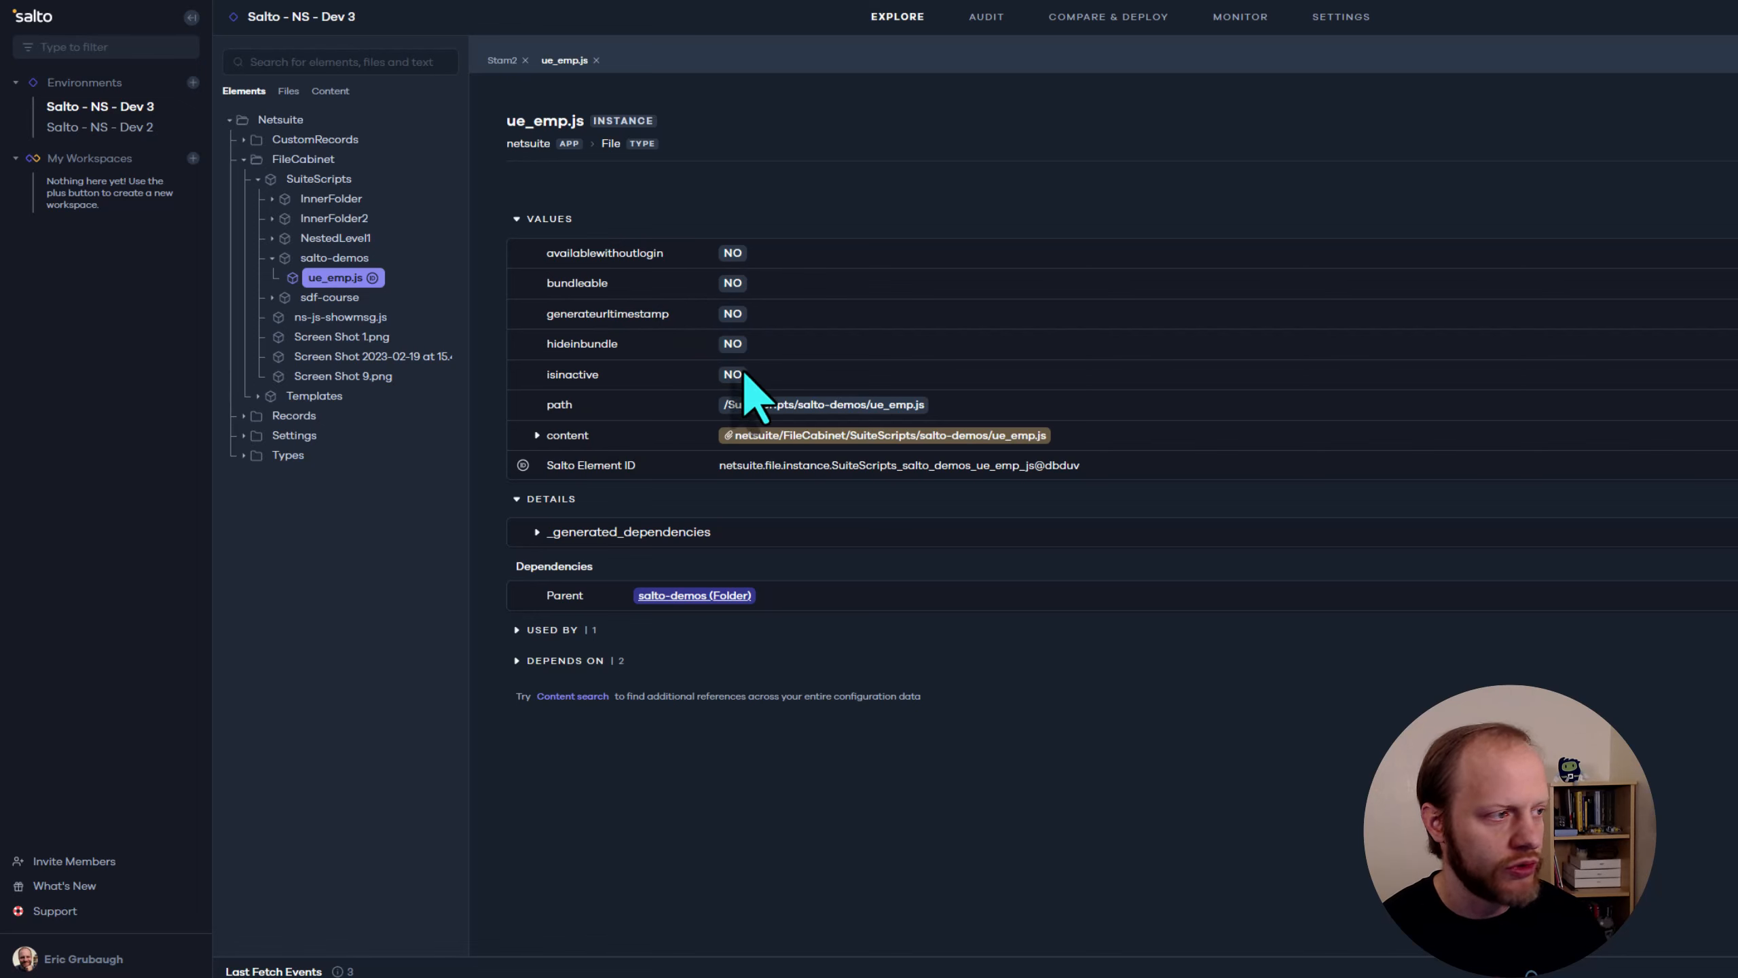
Expand the content of ue_emp.js and read through the start of its source code
{"action": "left_click", "coordinate": [537, 435]}
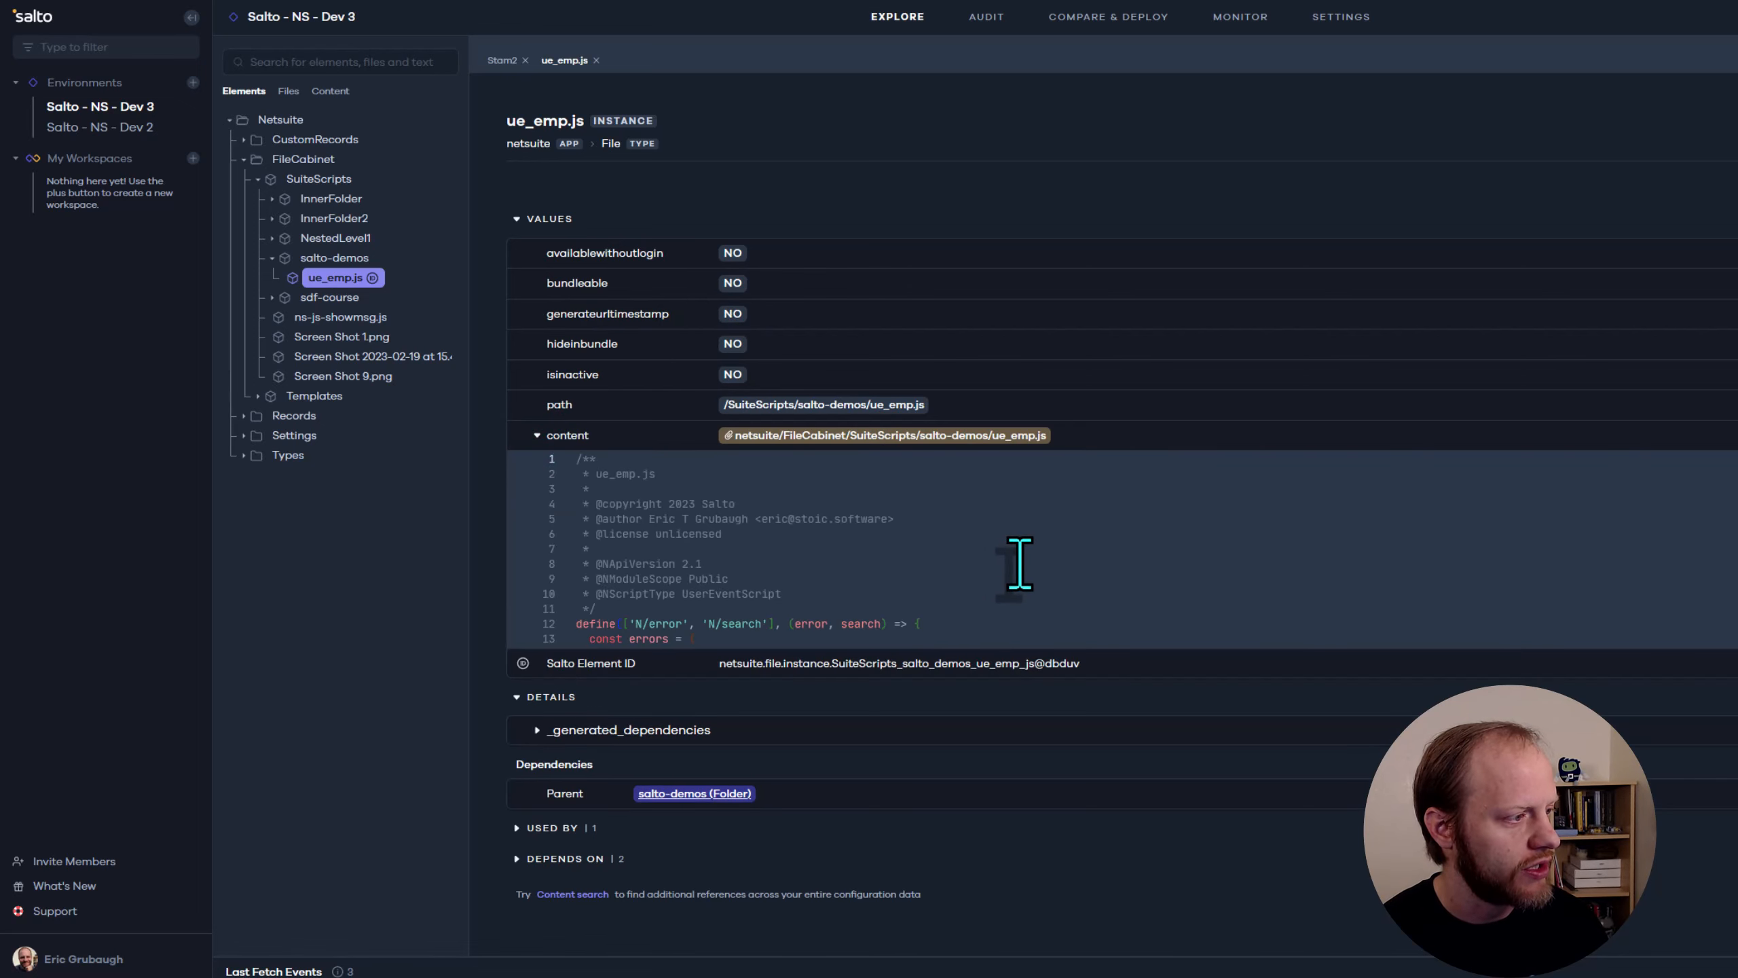
{"action": "scroll", "coordinate": [1020, 563], "scroll_direction": "down", "scroll_amount": 1}
{"action": "scroll", "coordinate": [1020, 563], "scroll_direction": "down", "scroll_amount": 2}
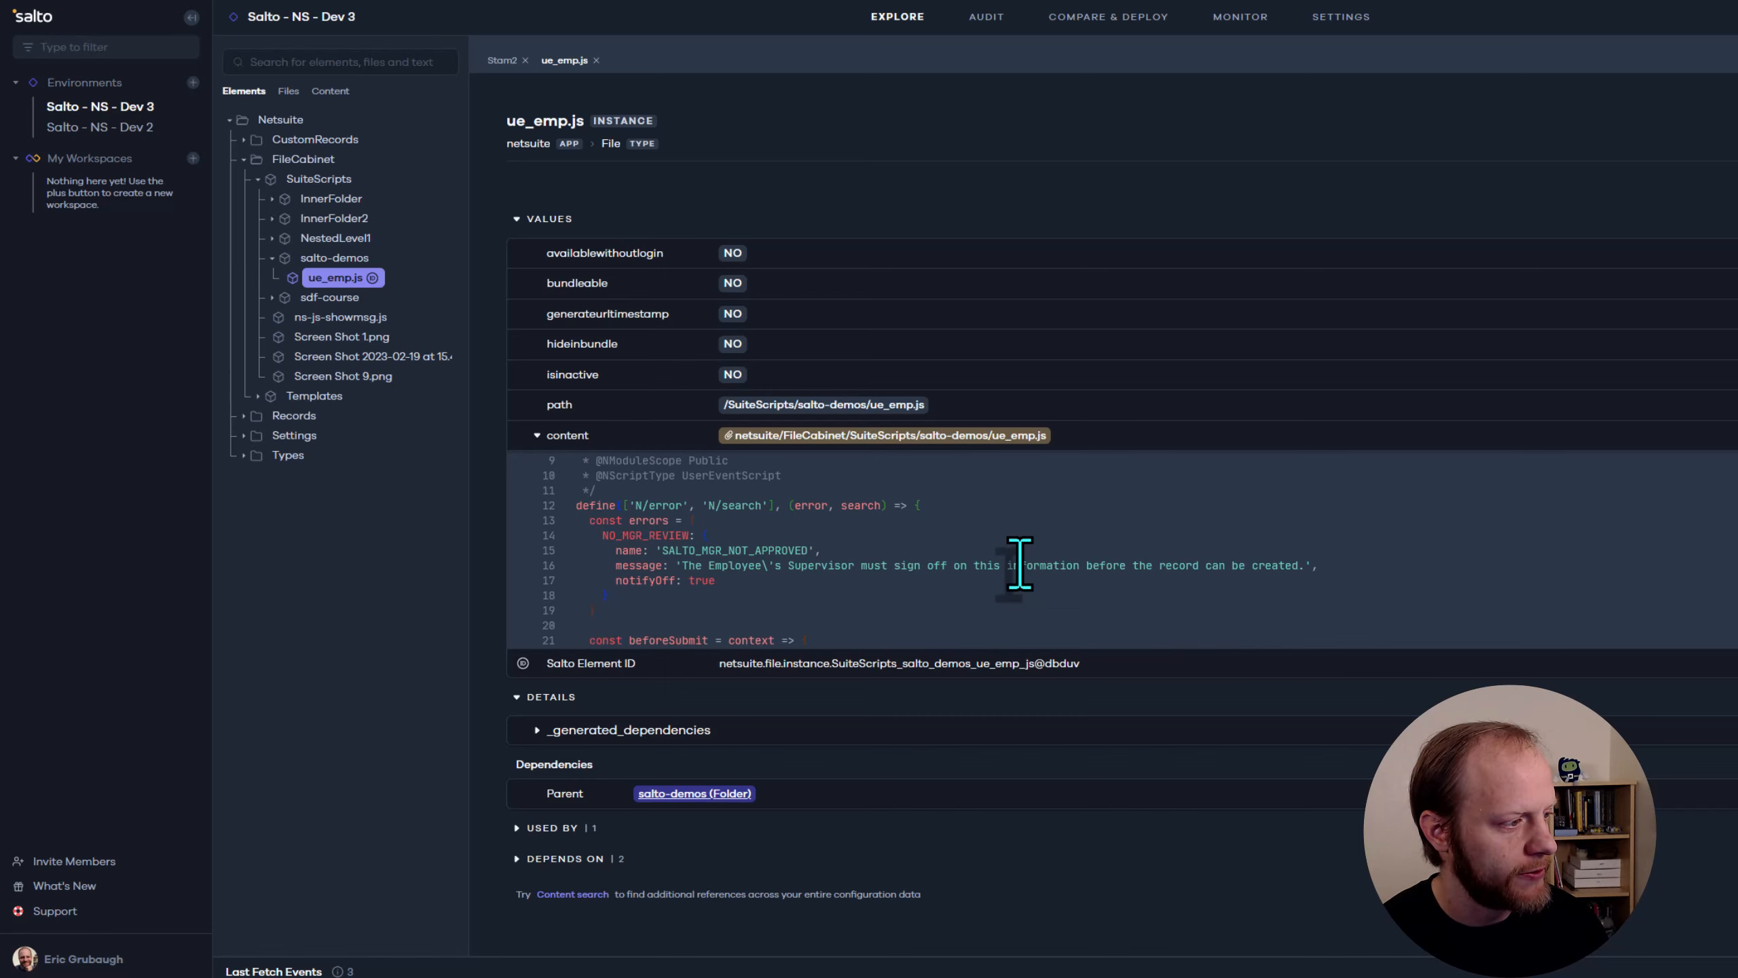
{"action": "scroll", "coordinate": [1020, 563], "scroll_direction": "down", "scroll_amount": 1}
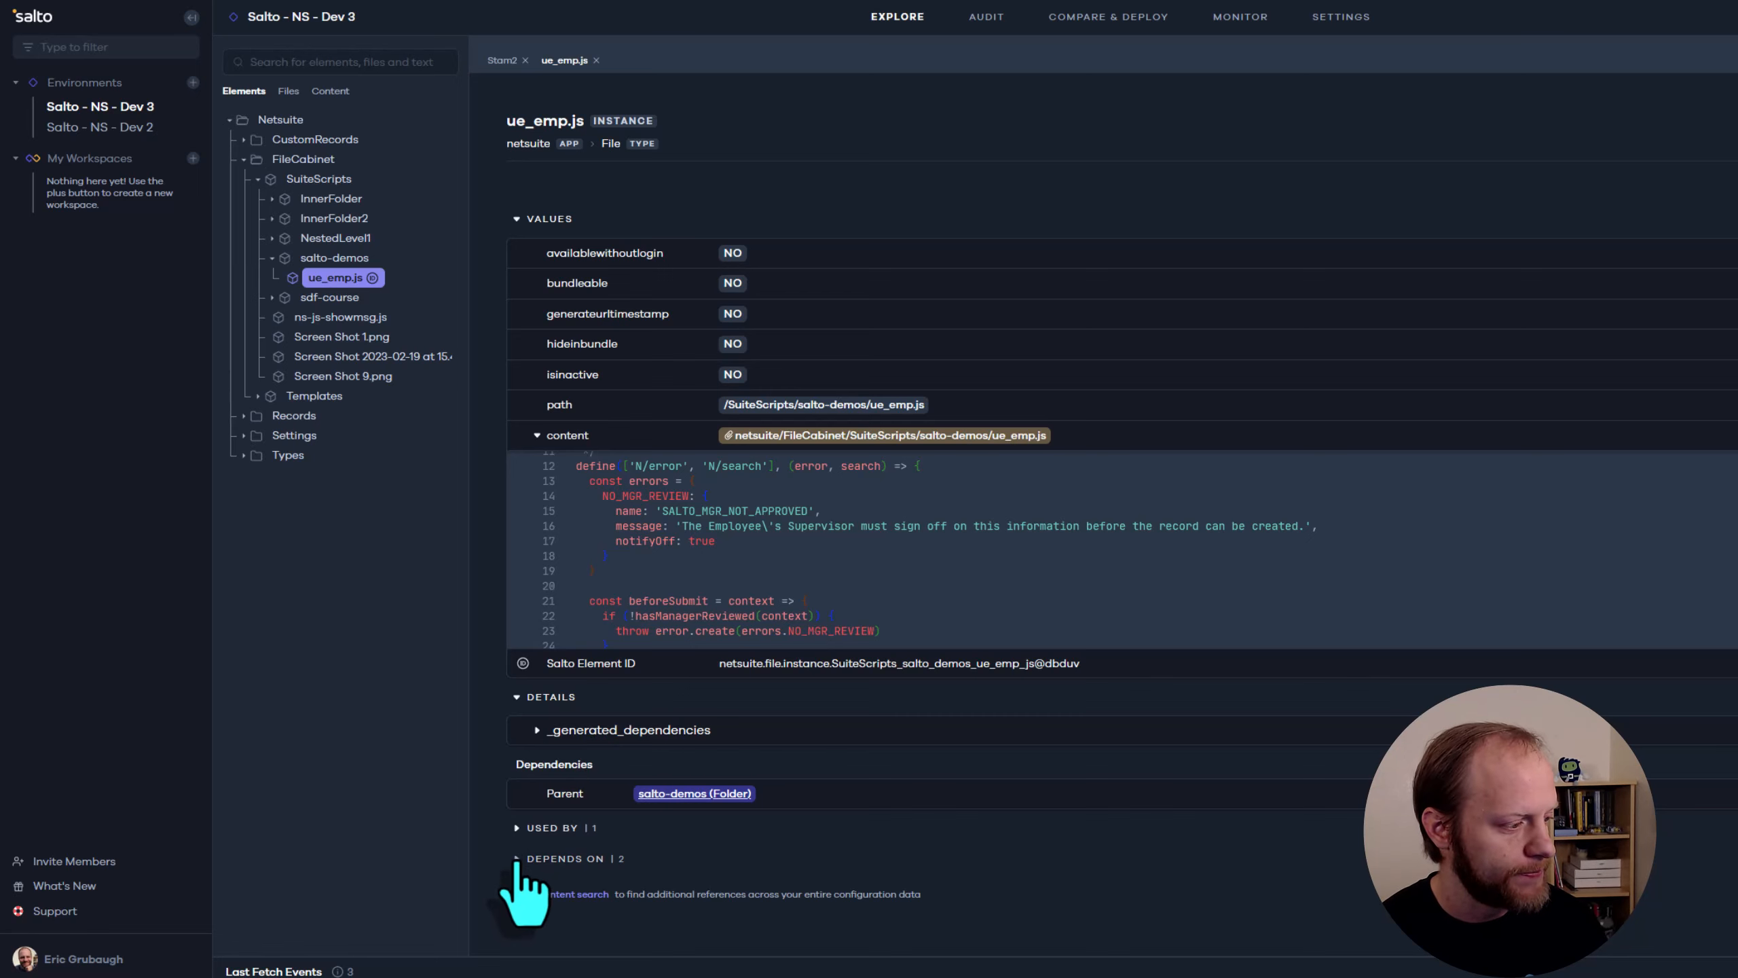
Show what uses ue_emp.js and expand the entitycustomfield and savedsearch elements it depends on
{"action": "left_click", "coordinate": [519, 827]}
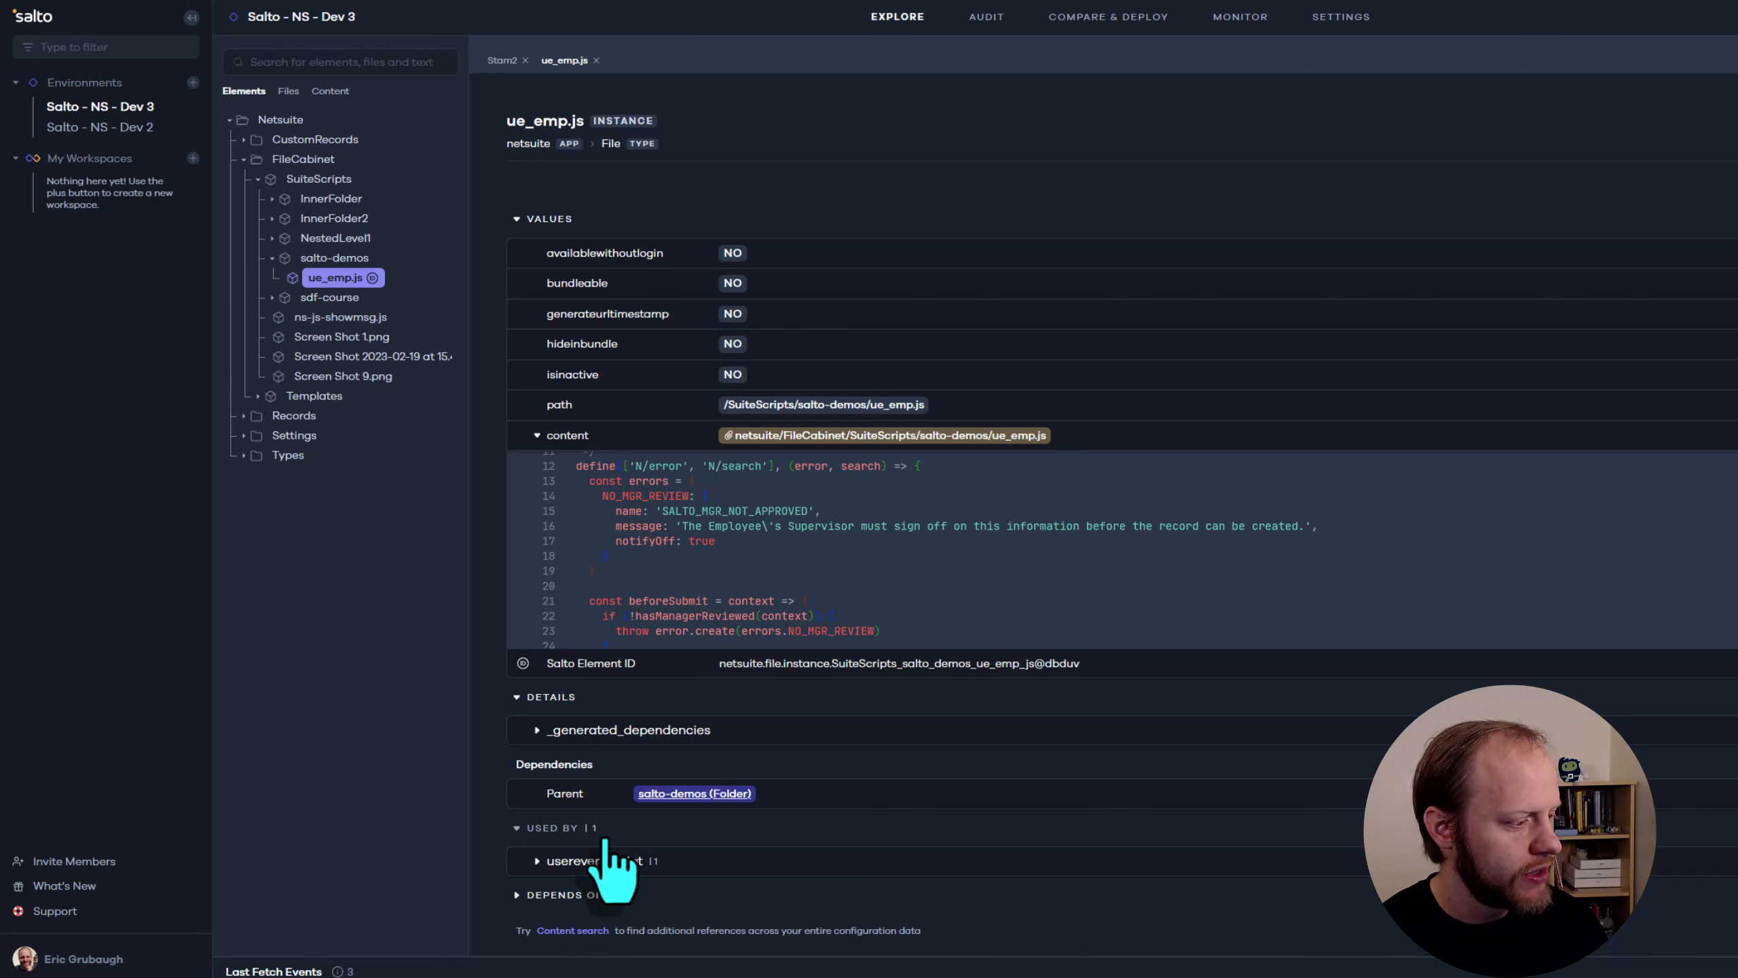
{"action": "left_click", "coordinate": [520, 895]}
{"action": "scroll", "coordinate": [787, 801], "scroll_direction": "down", "scroll_amount": 1}
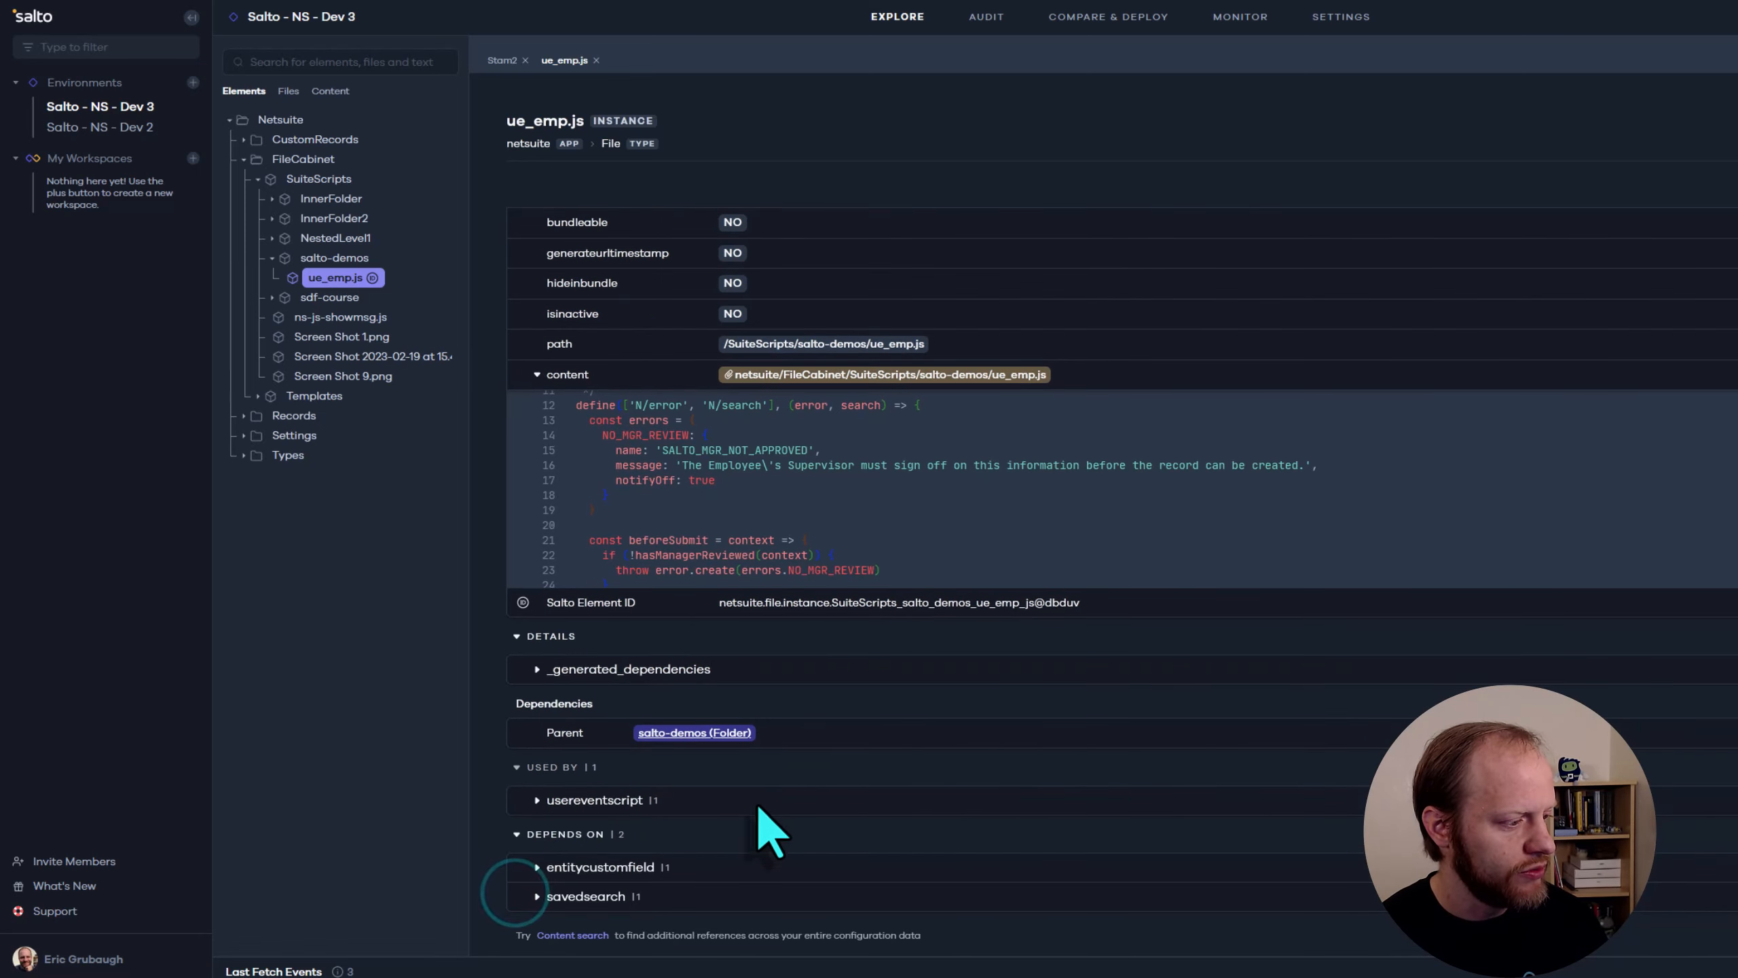
{"action": "left_click", "coordinate": [541, 868]}
{"action": "scroll", "coordinate": [711, 849], "scroll_direction": "down", "scroll_amount": 2}
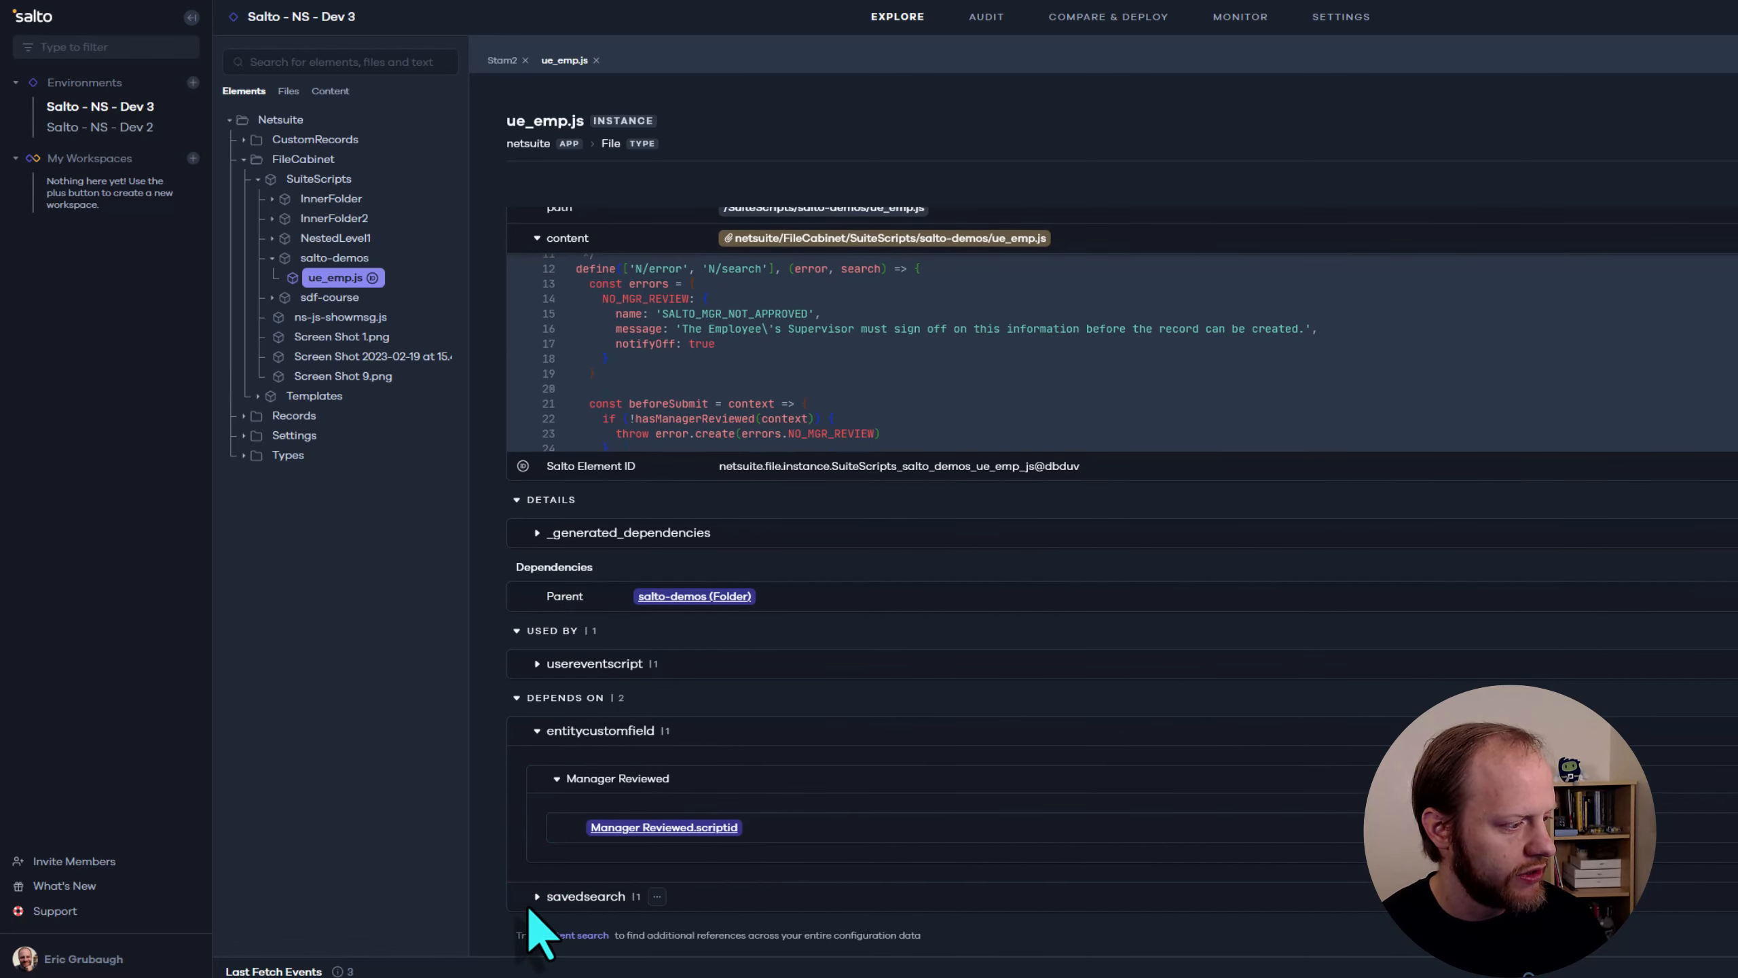
{"action": "left_click", "coordinate": [538, 897]}
{"action": "scroll", "coordinate": [771, 769], "scroll_direction": "down", "scroll_amount": 2}
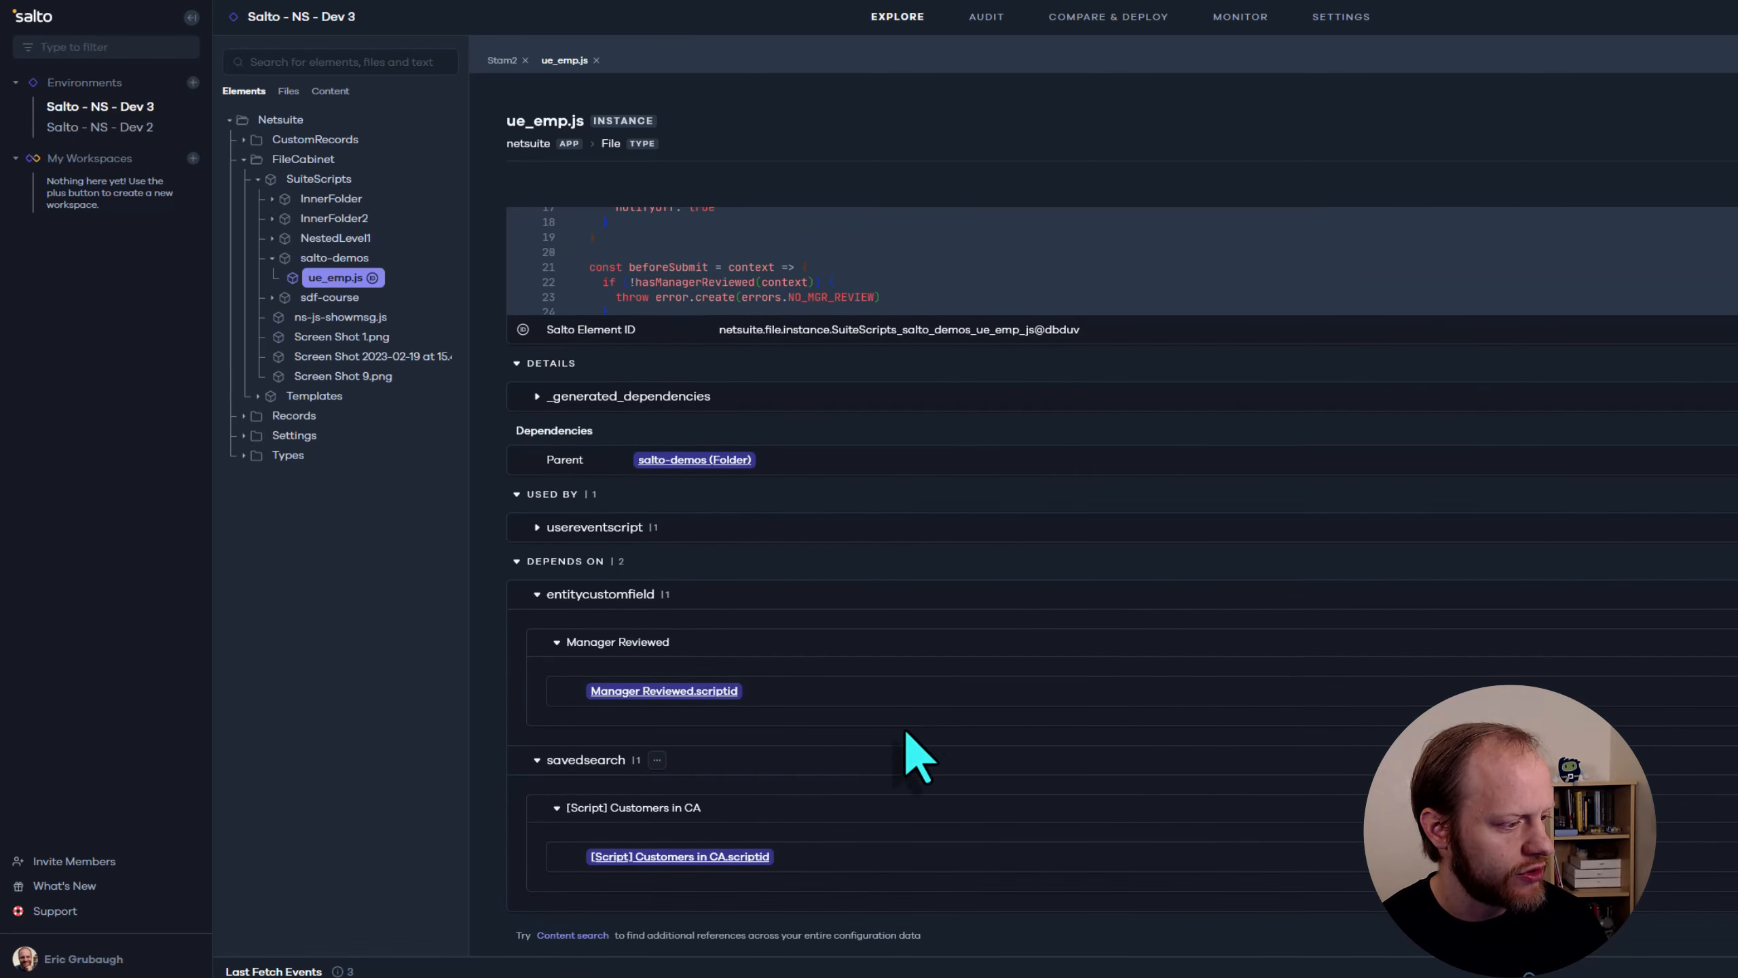
Locate the customsearchx_customers_in_ca and custentity_has_mgr_reviewed IDs in the ue_emp.js source and highlight each
{"action": "scroll", "coordinate": [955, 750], "scroll_direction": "up", "scroll_amount": 2}
{"action": "scroll", "coordinate": [977, 518], "scroll_direction": "up", "scroll_amount": 2}
{"action": "scroll", "coordinate": [977, 518], "scroll_direction": "up", "scroll_amount": 1}
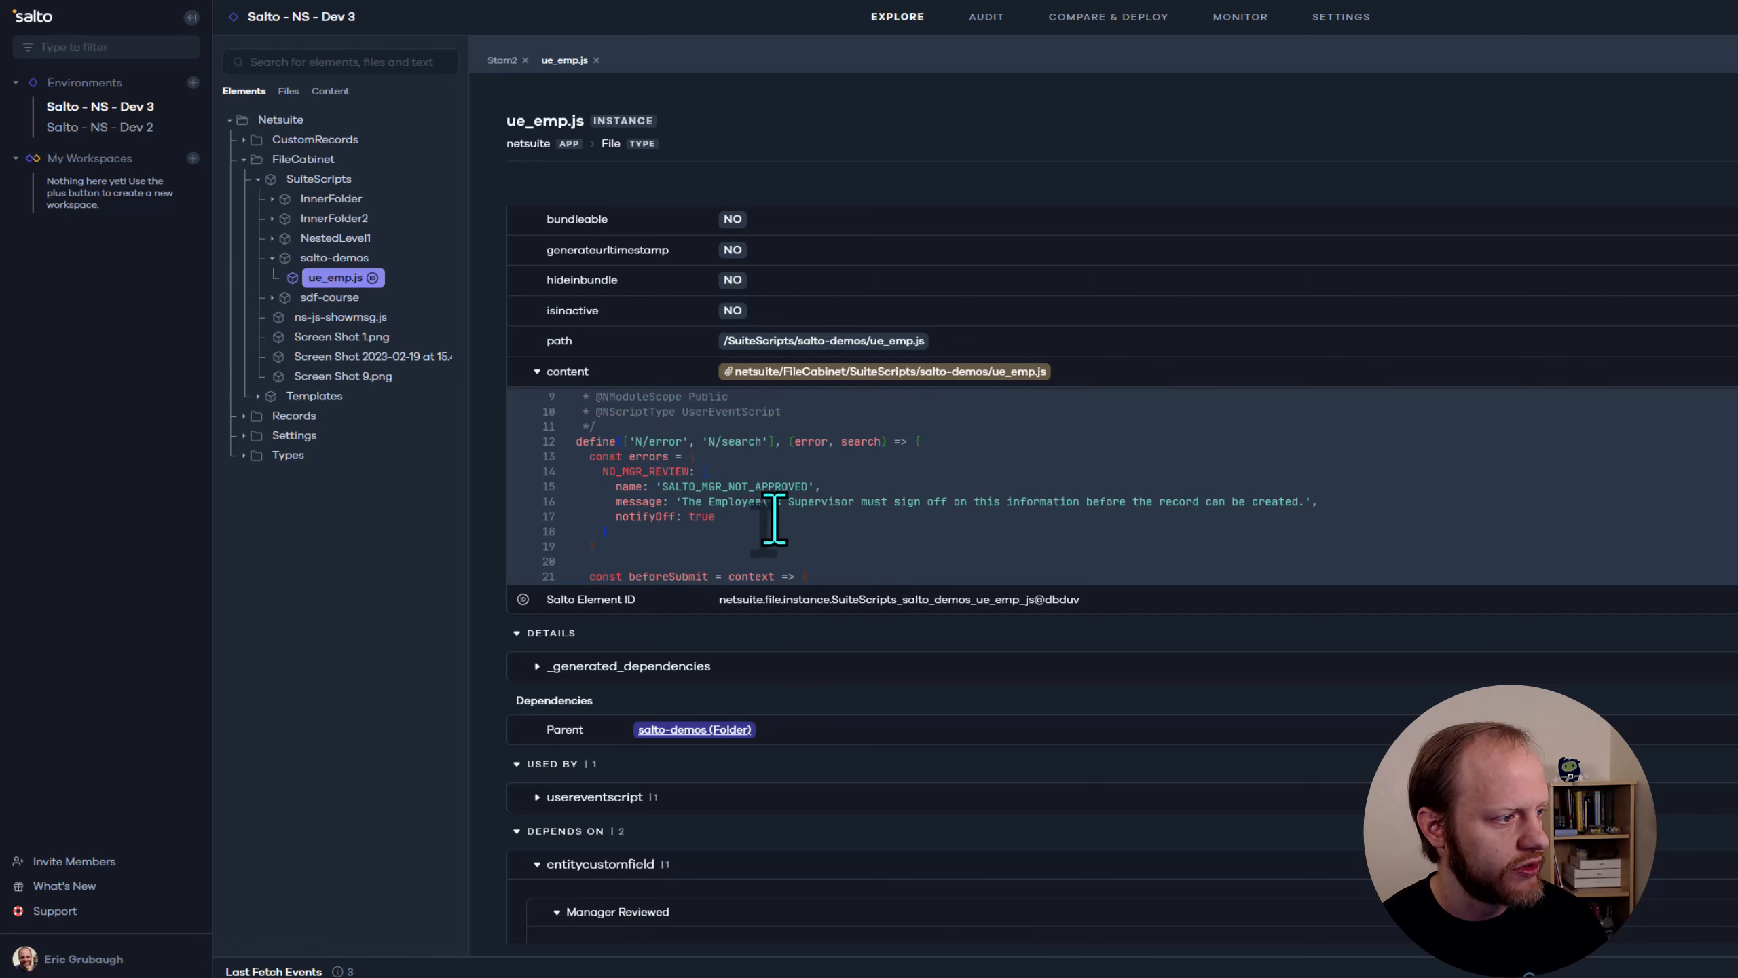
{"action": "scroll", "coordinate": [781, 518], "scroll_direction": "down", "scroll_amount": 1}
{"action": "scroll", "coordinate": [781, 518], "scroll_direction": "down", "scroll_amount": 2}
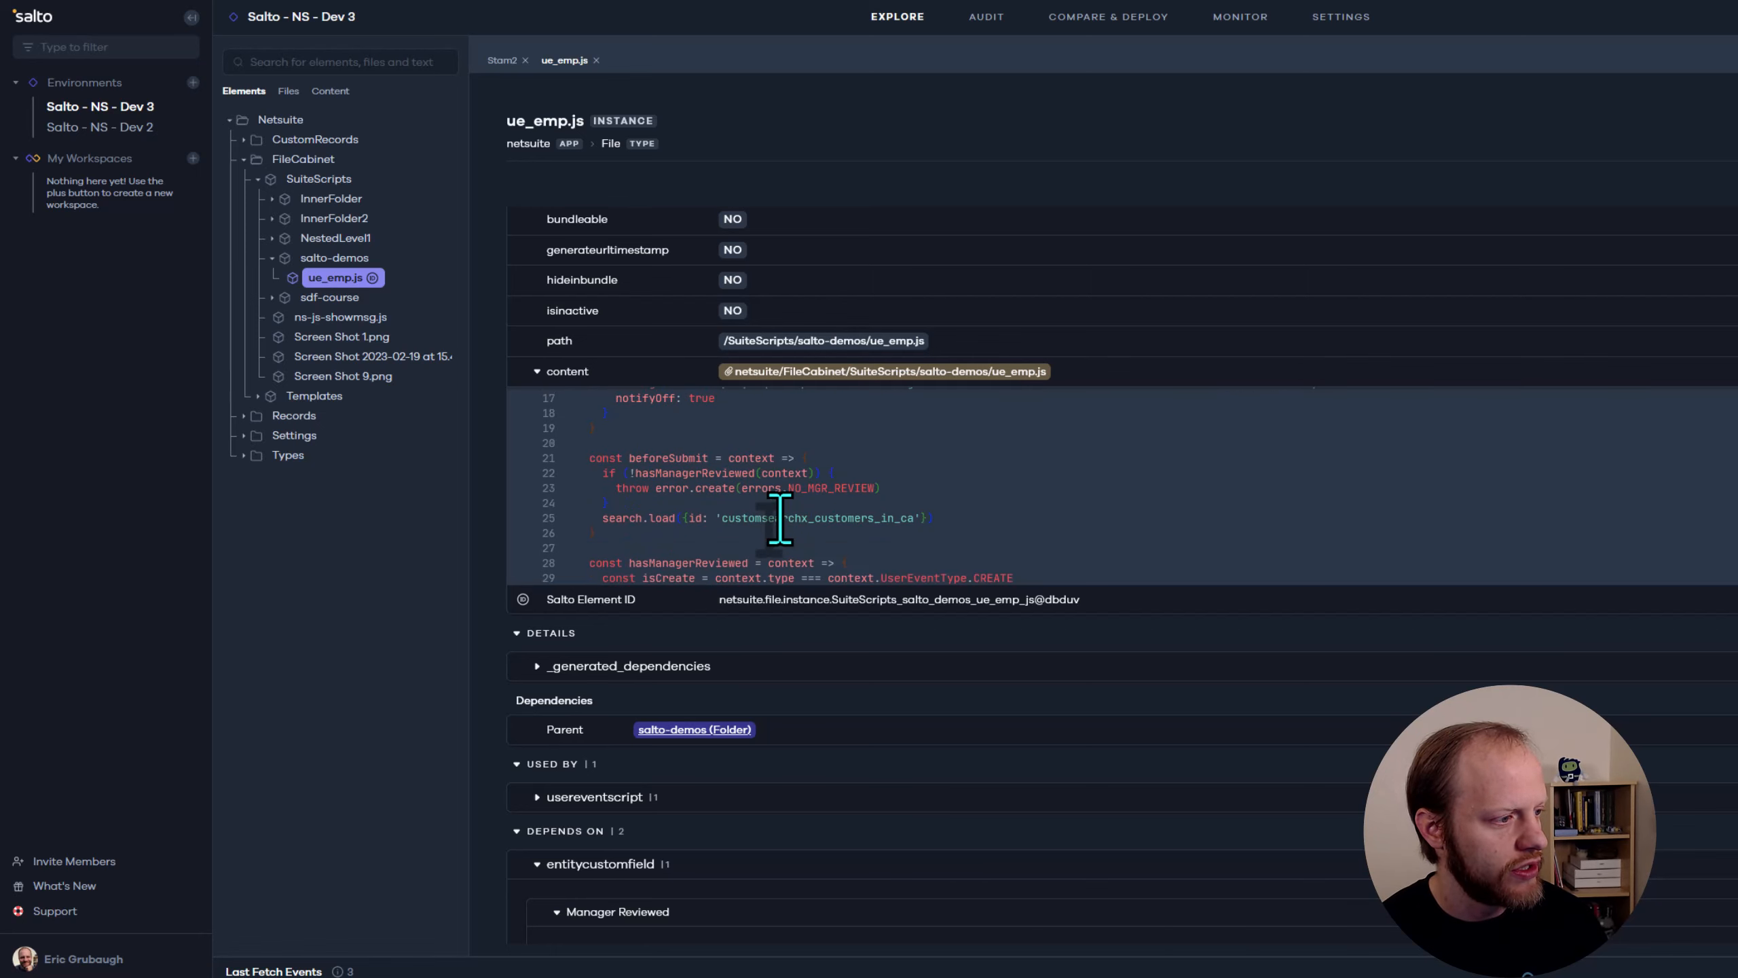
{"action": "double_click", "coordinate": [804, 517]}
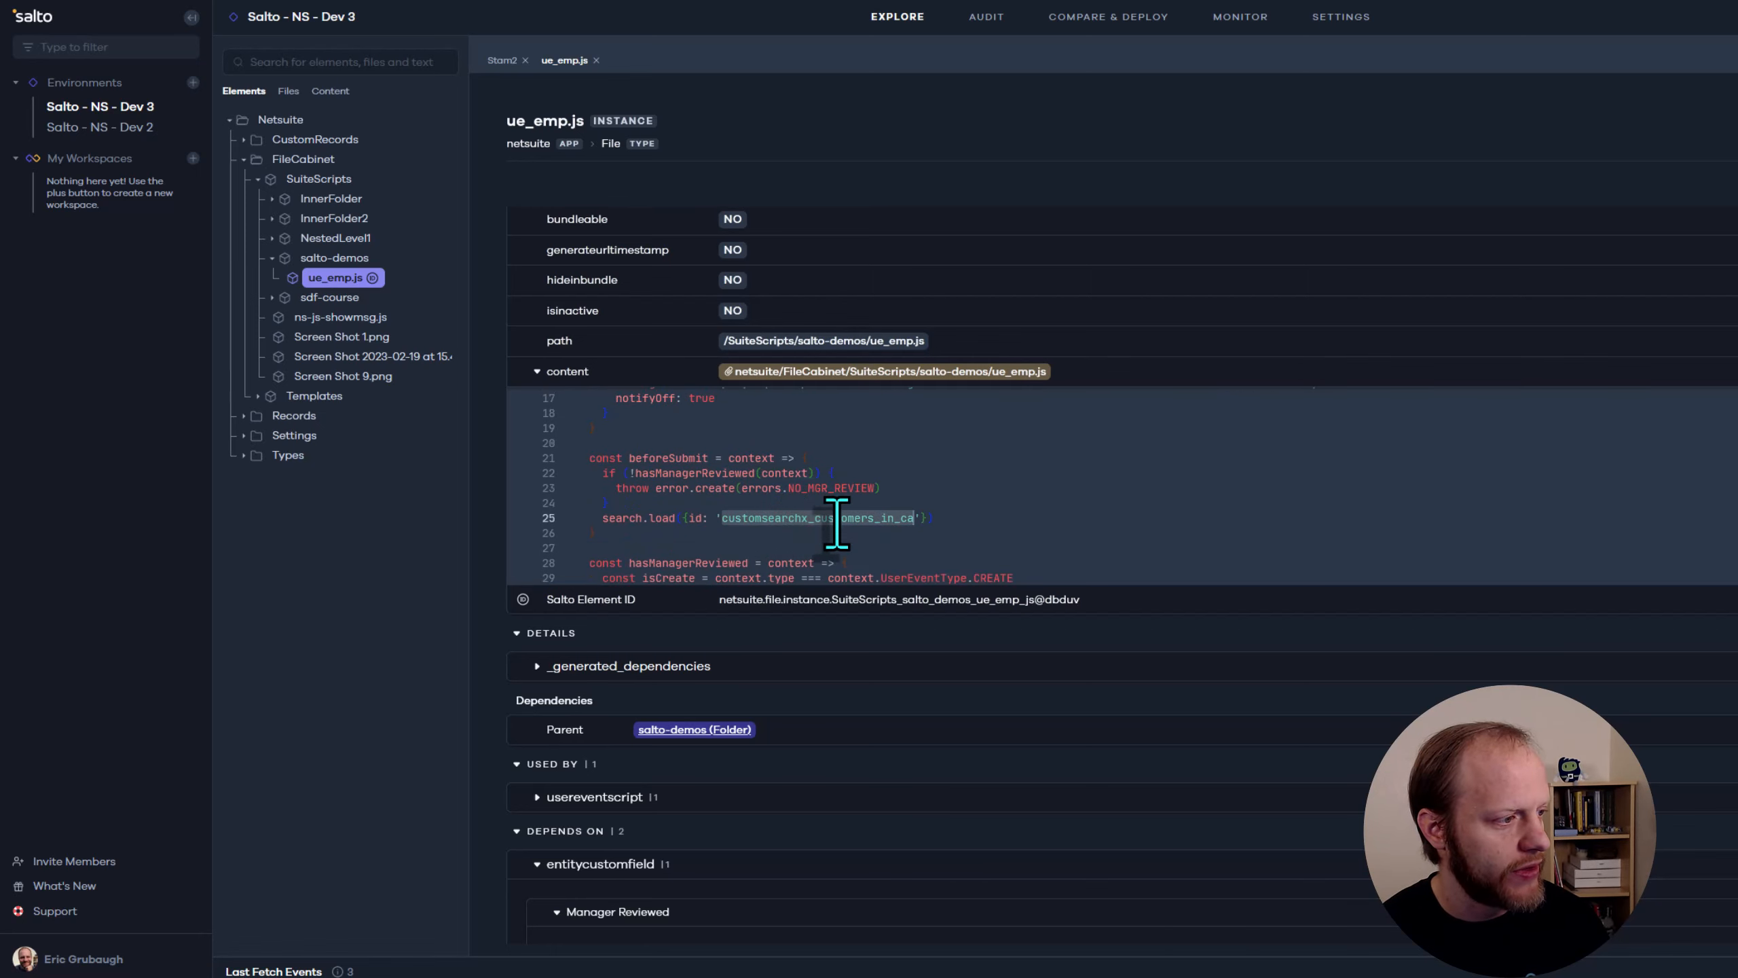
{"action": "scroll", "coordinate": [835, 516], "scroll_direction": "down", "scroll_amount": 2}
{"action": "double_click", "coordinate": [1081, 515]}
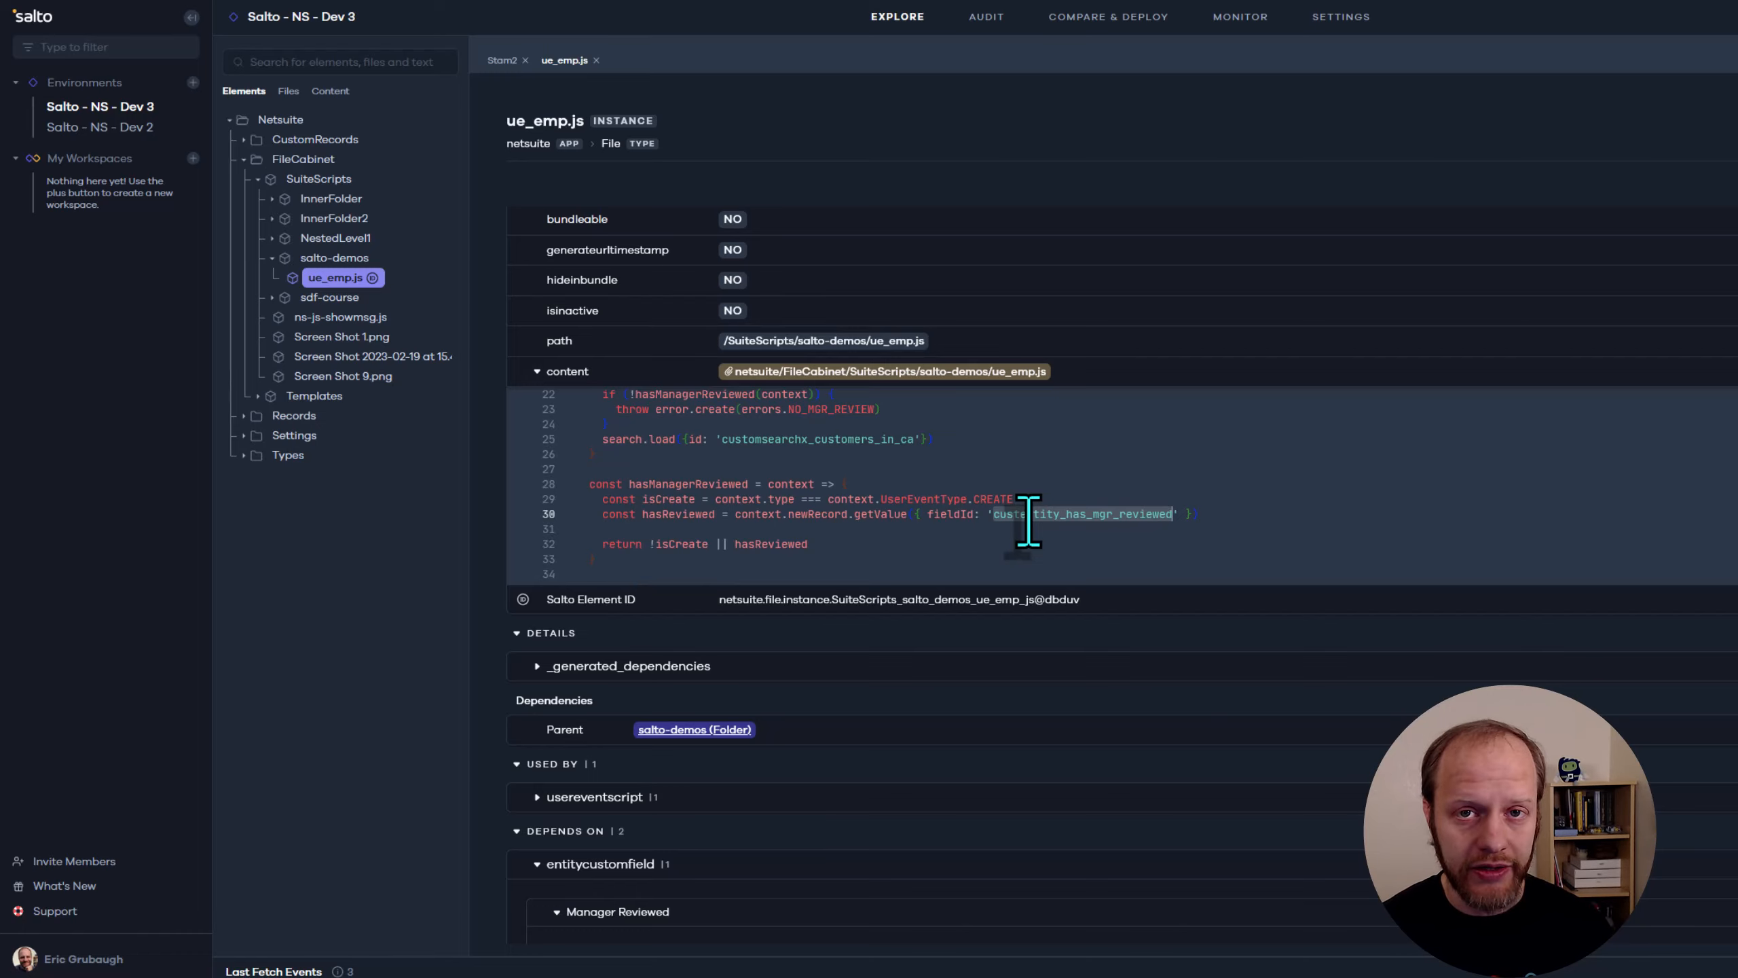
Browse the customlist, role and savedsearch groups under Records and open the [Script] Customers in CA saved search
{"action": "left_click", "coordinate": [294, 415]}
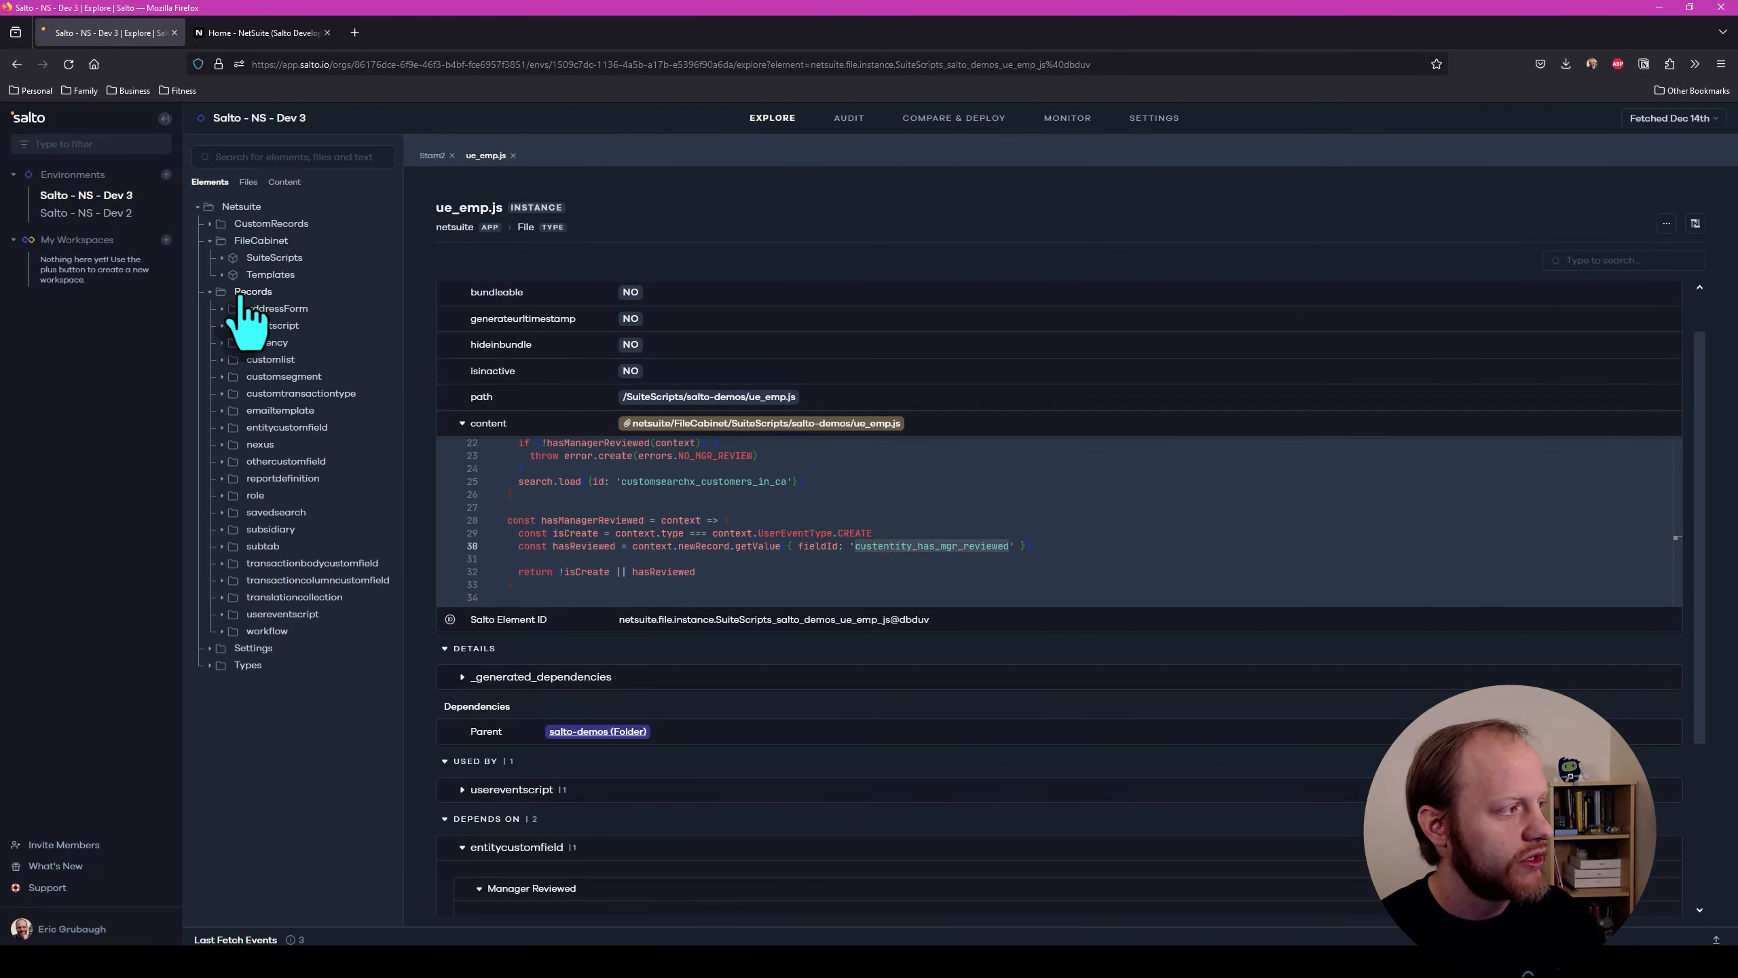
{"action": "left_click", "coordinate": [222, 359]}
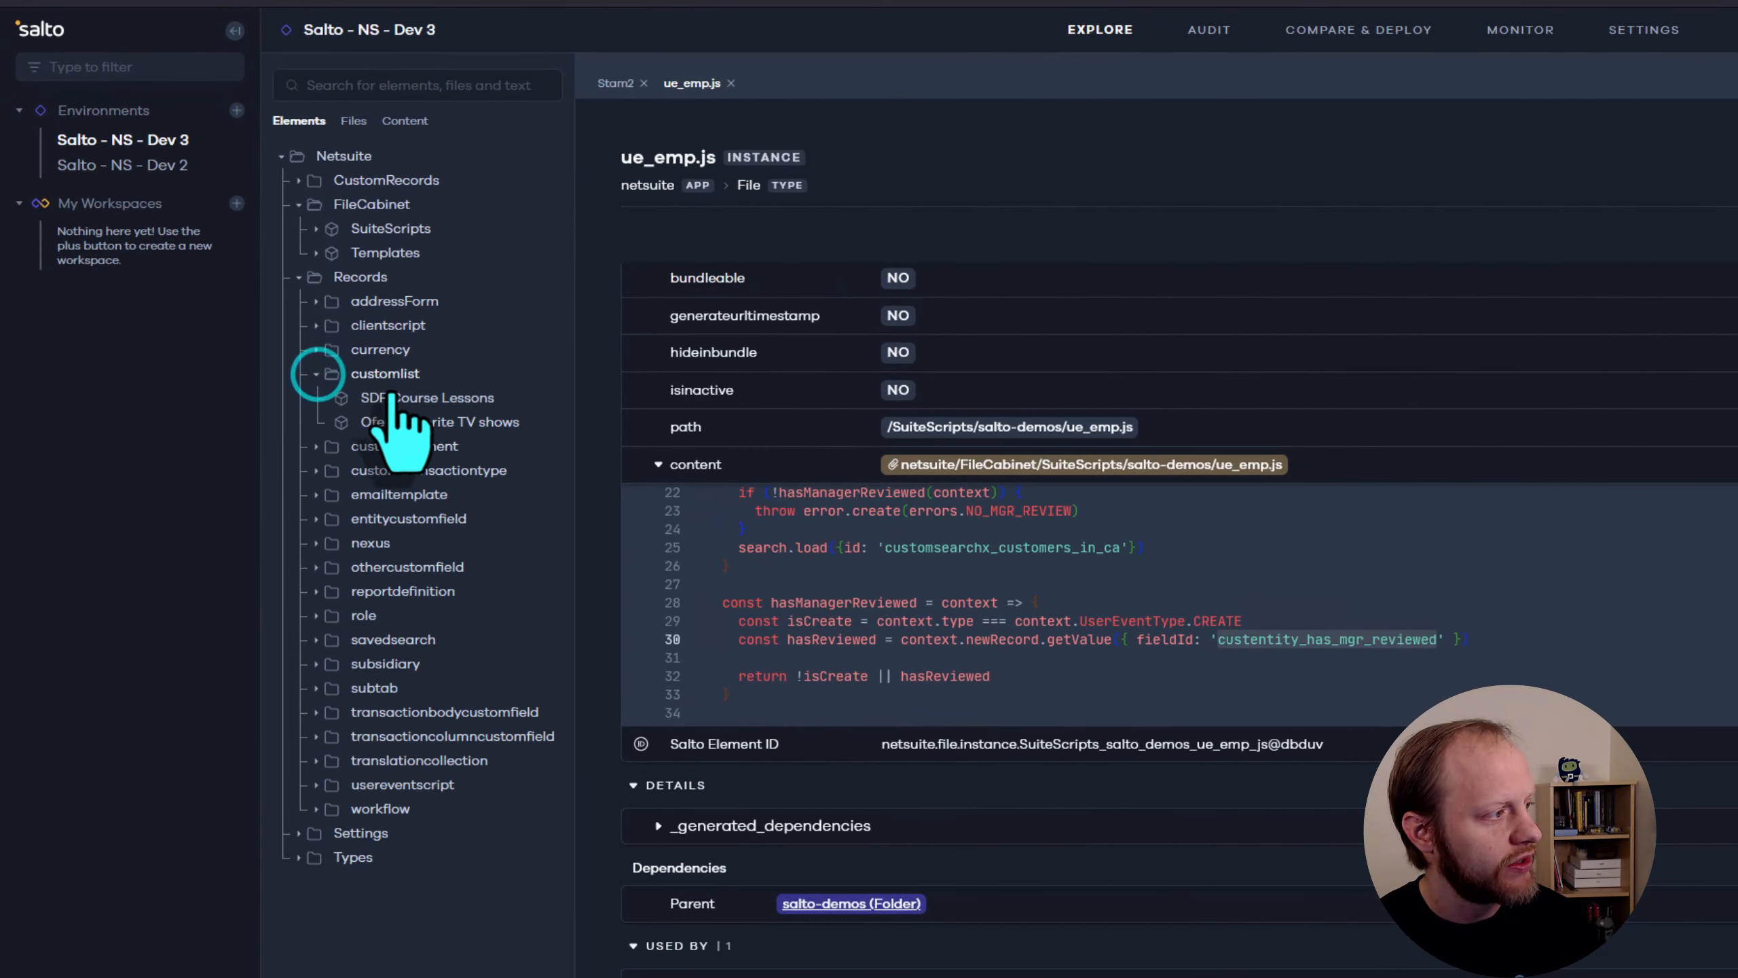
{"action": "left_click", "coordinate": [319, 614]}
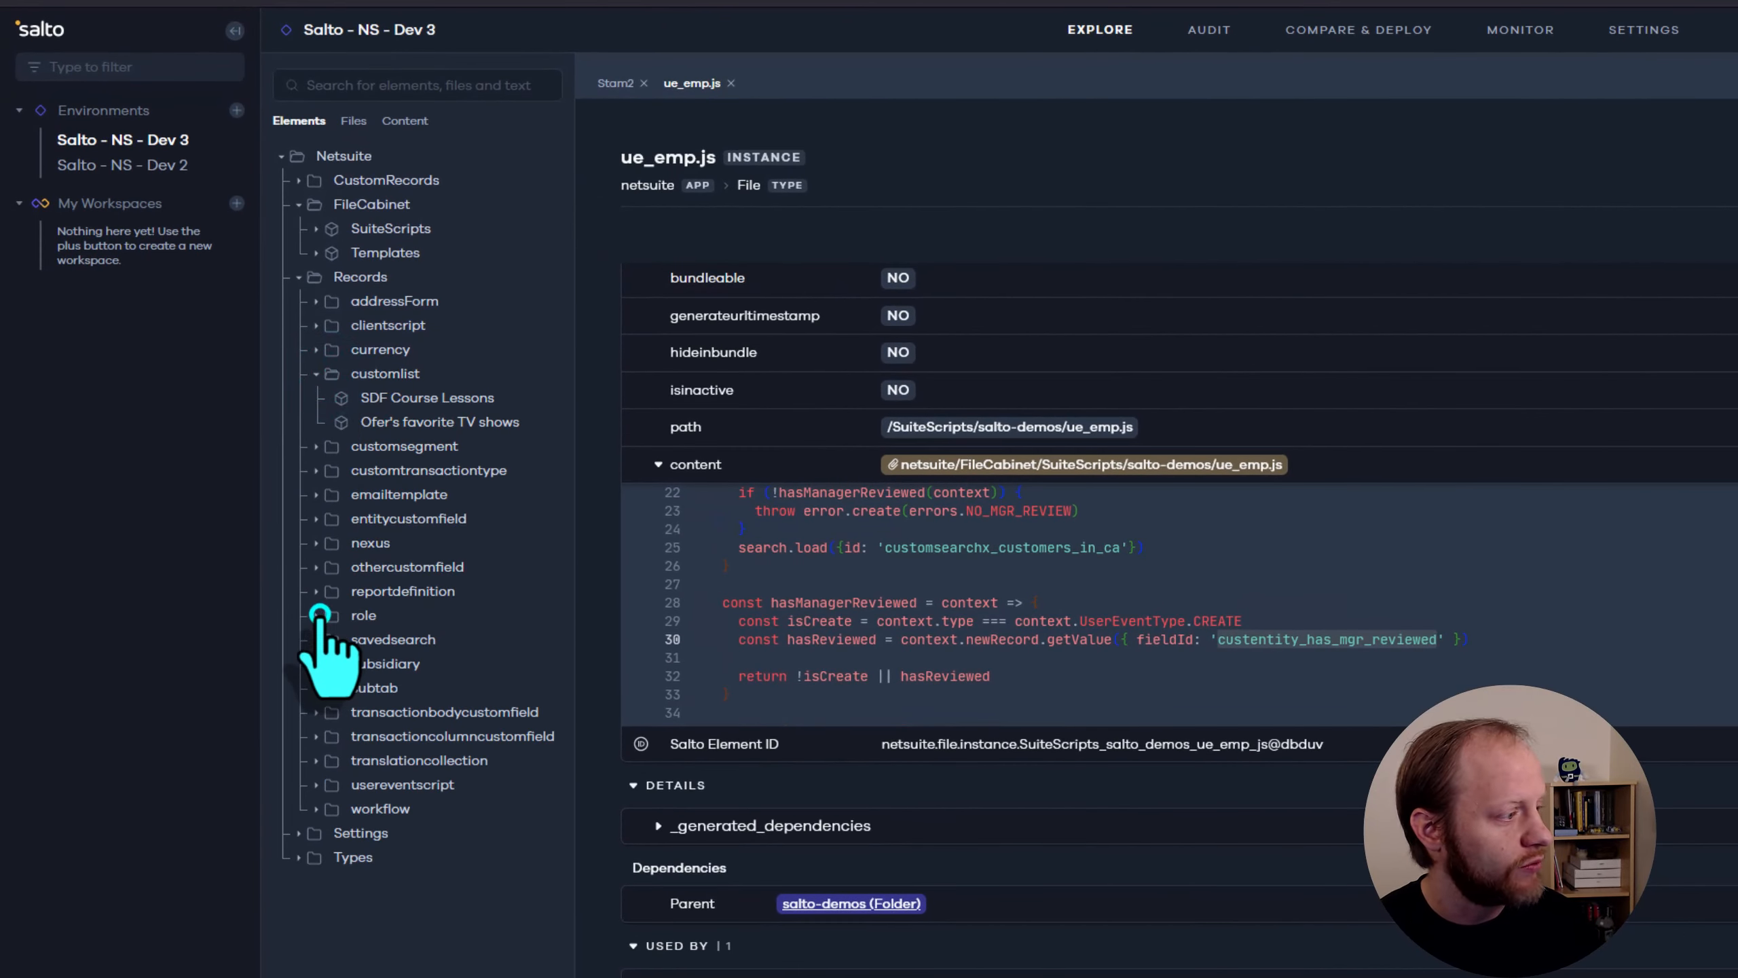
{"action": "left_click", "coordinate": [315, 737]}
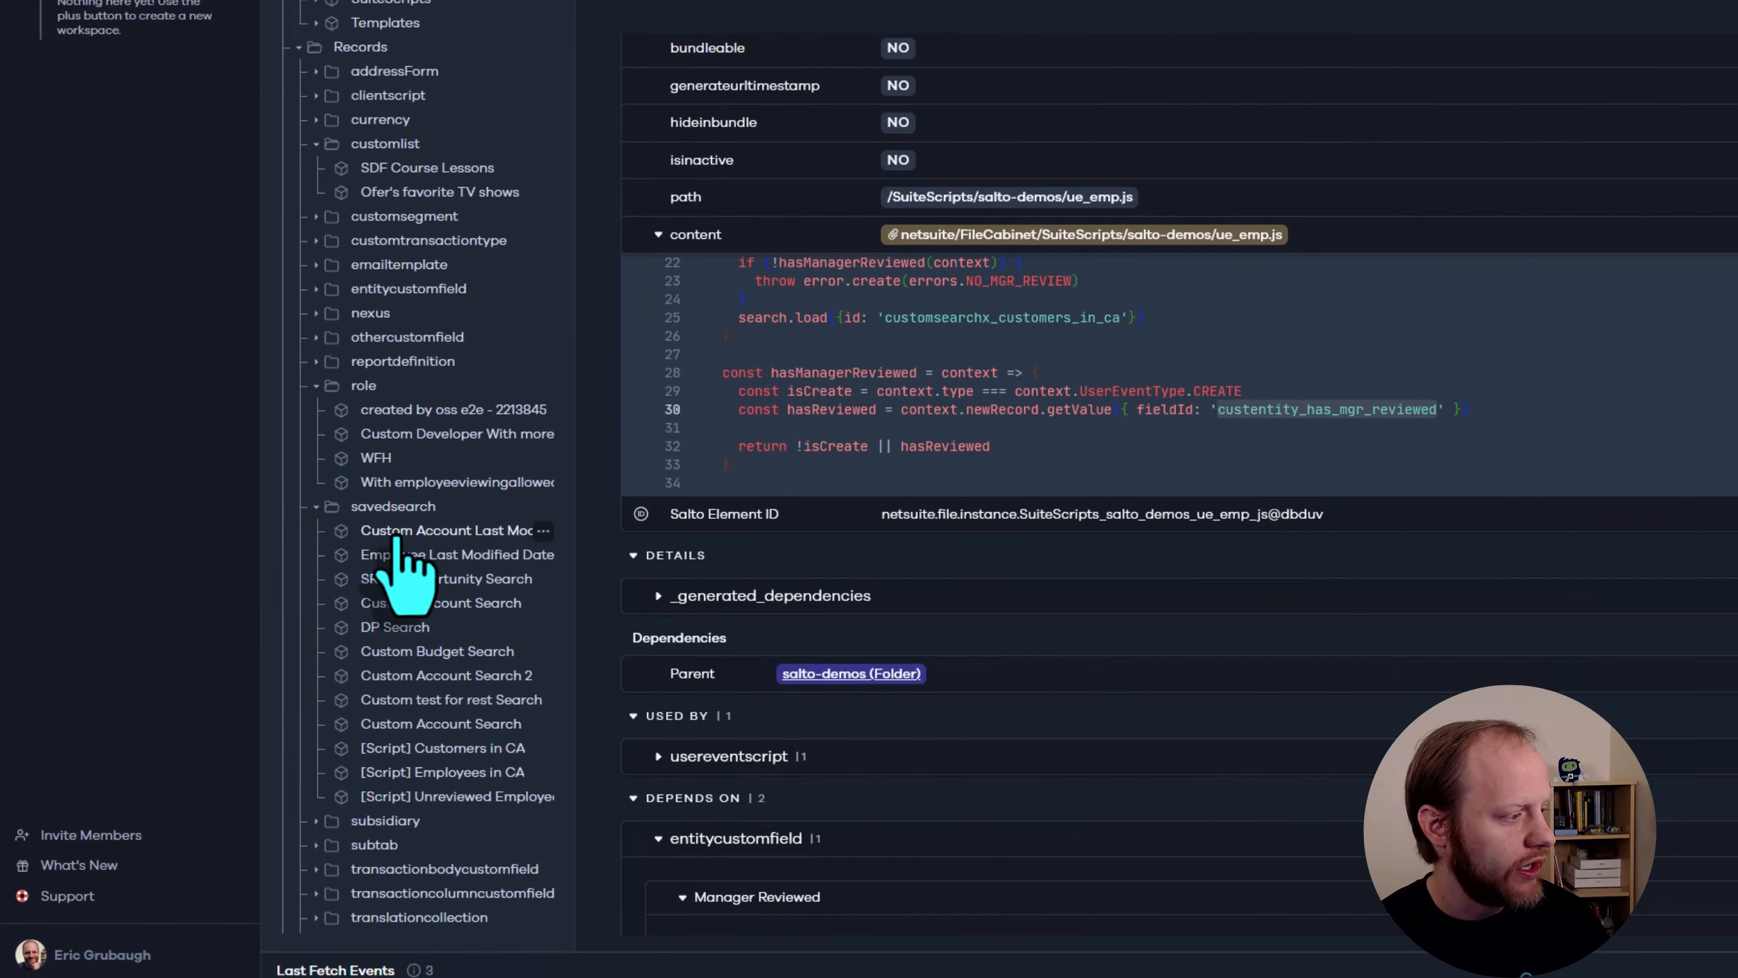
{"action": "left_click", "coordinate": [443, 747]}
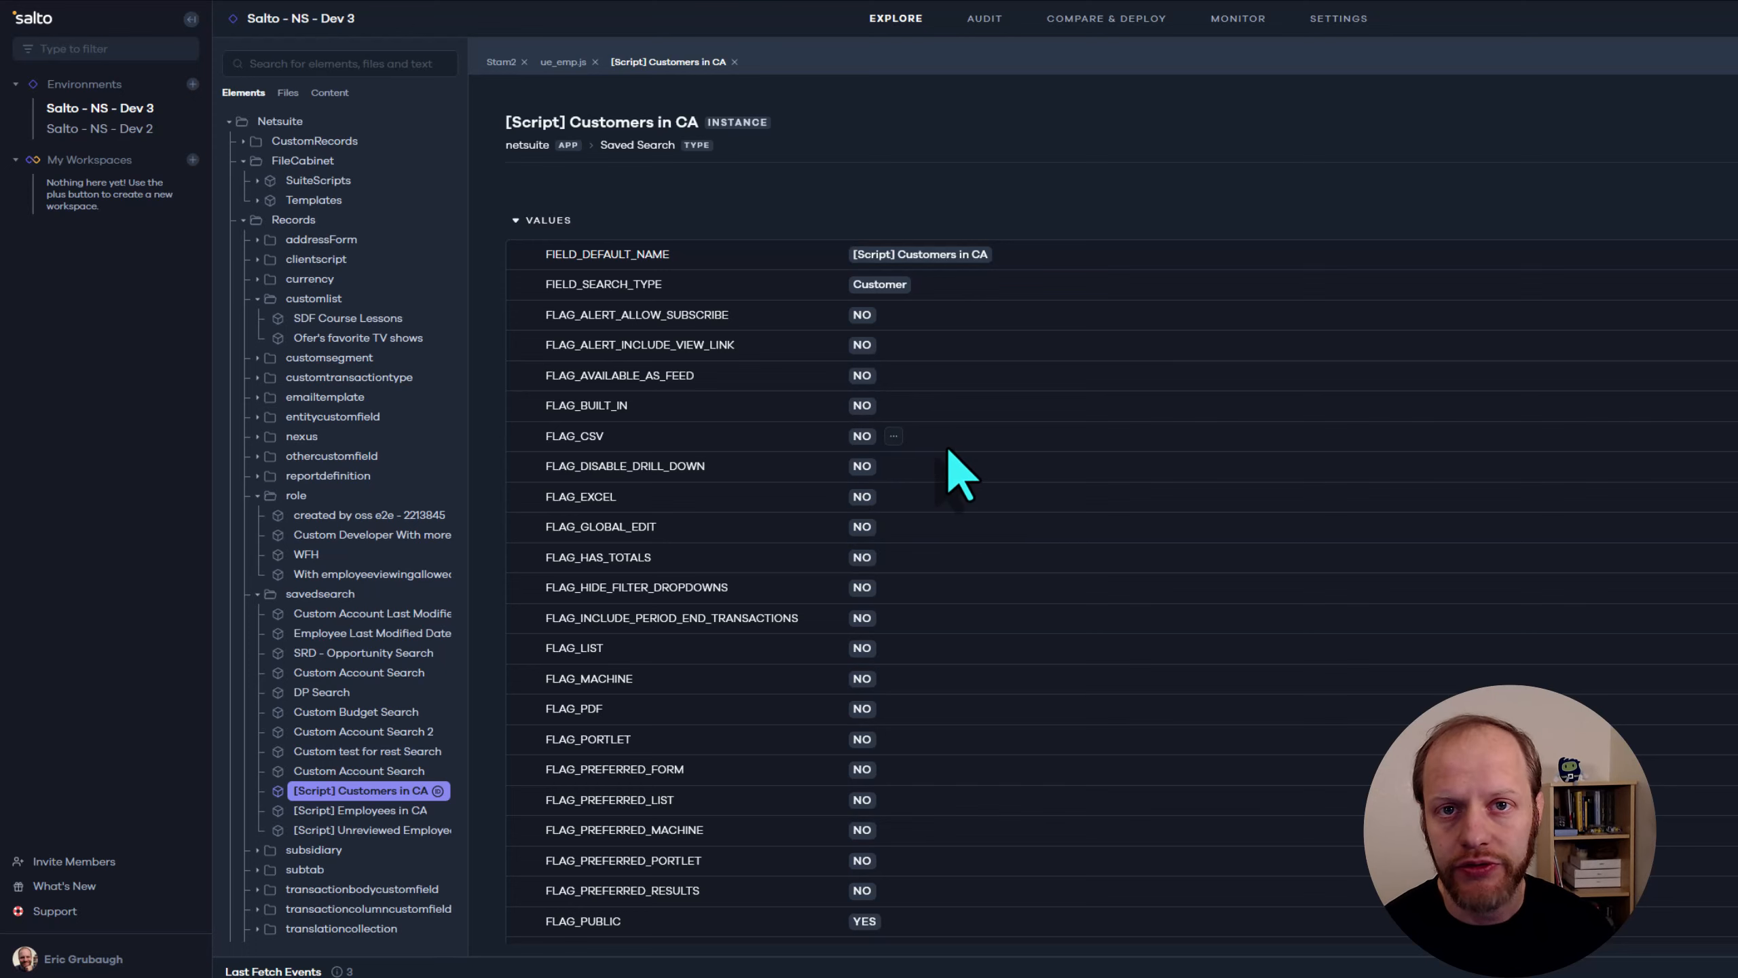
Review the values of [Script] Customers in CA, collapse them and check which file uses the search
{"action": "scroll", "coordinate": [682, 386], "scroll_direction": "down", "scroll_amount": 4}
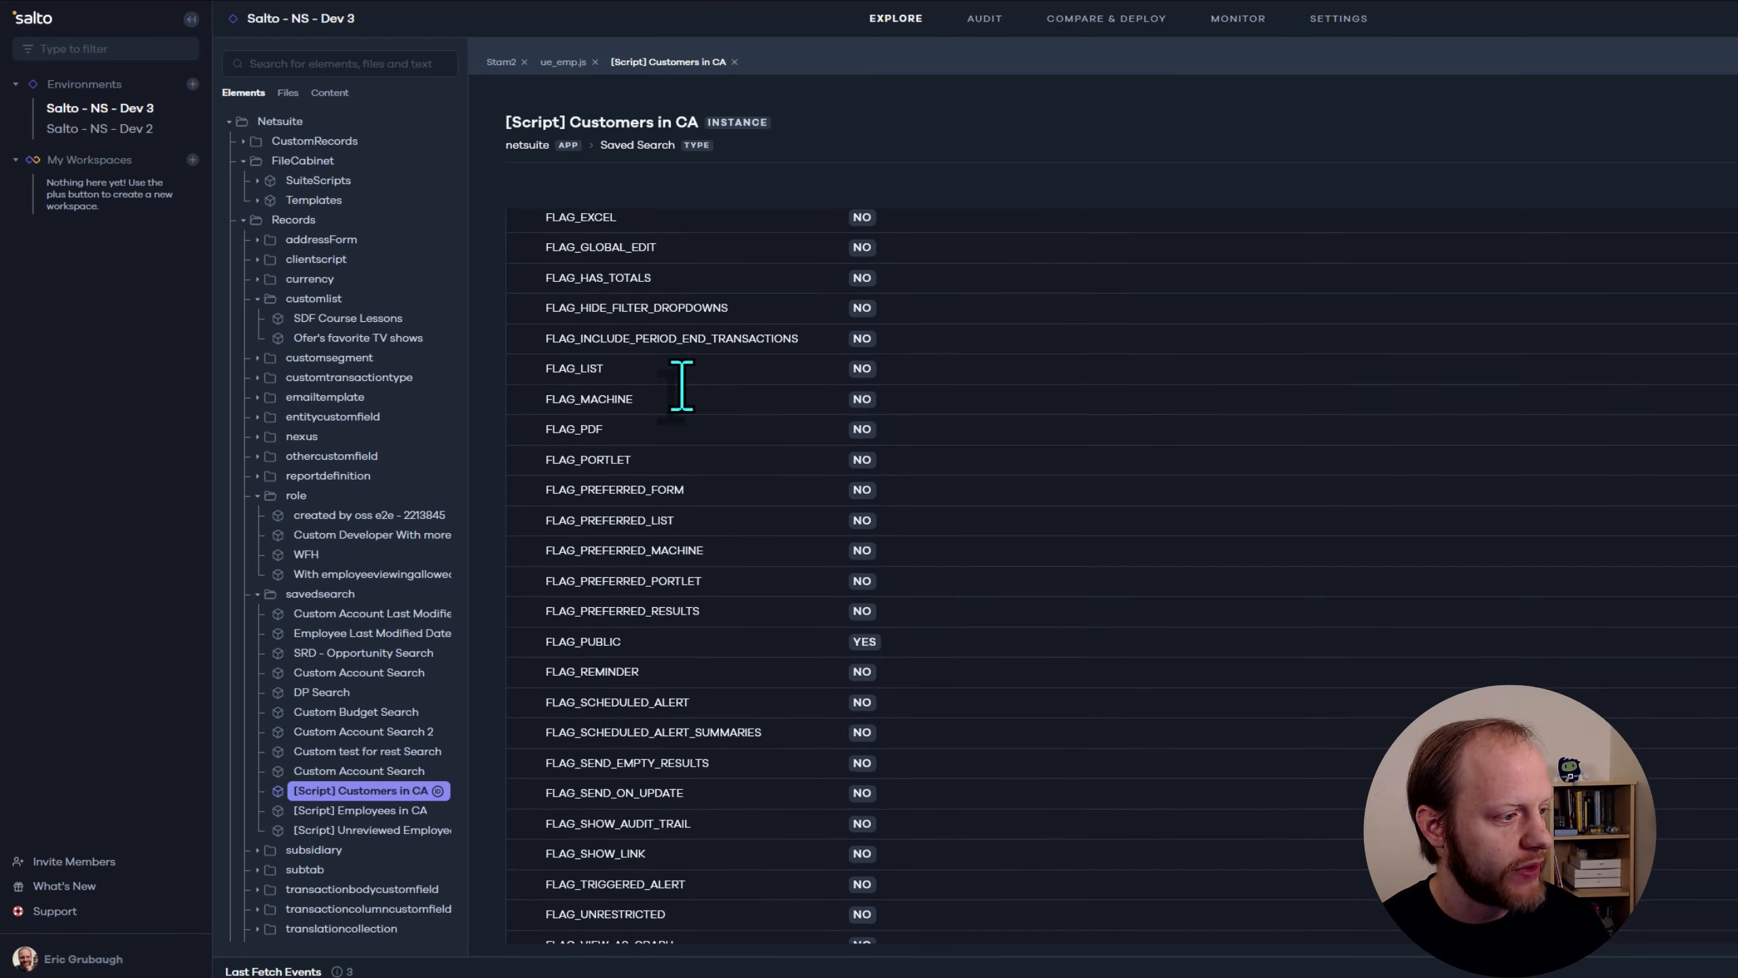
{"action": "scroll", "coordinate": [682, 385], "scroll_direction": "up", "scroll_amount": 5}
{"action": "left_click", "coordinate": [517, 221]}
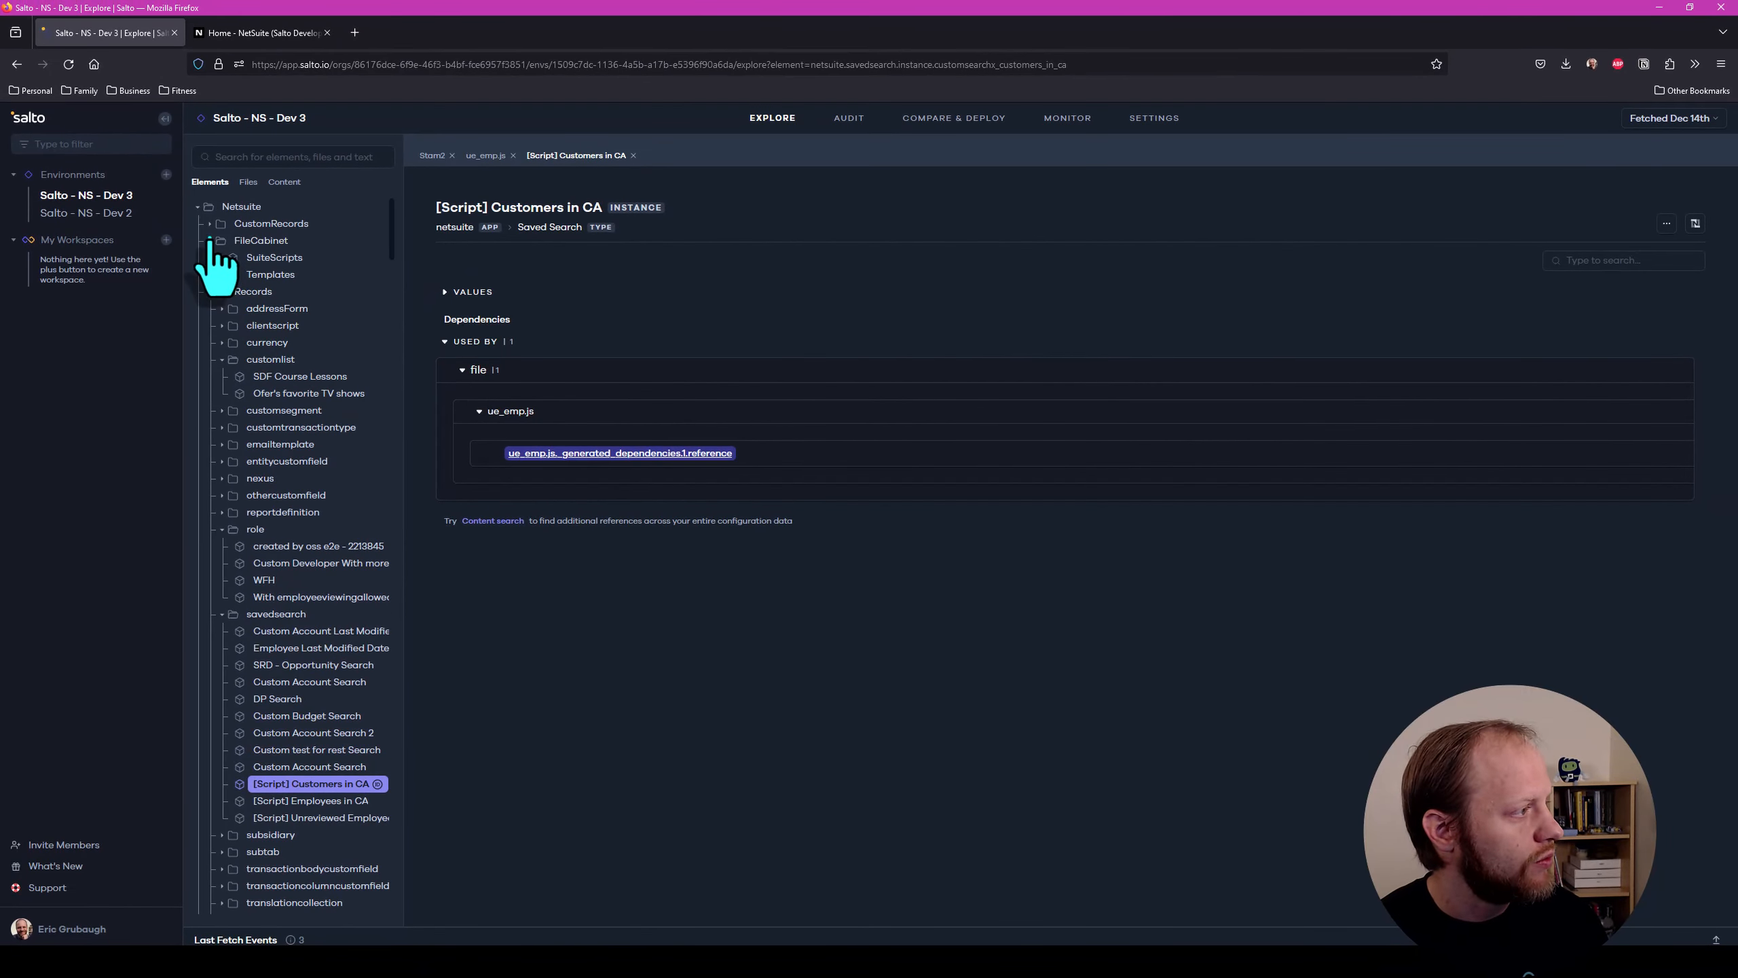
Collapse the FileCabinet and Records folders and list the elements under Settings
{"action": "left_click", "coordinate": [209, 240]}
{"action": "left_click", "coordinate": [209, 258]}
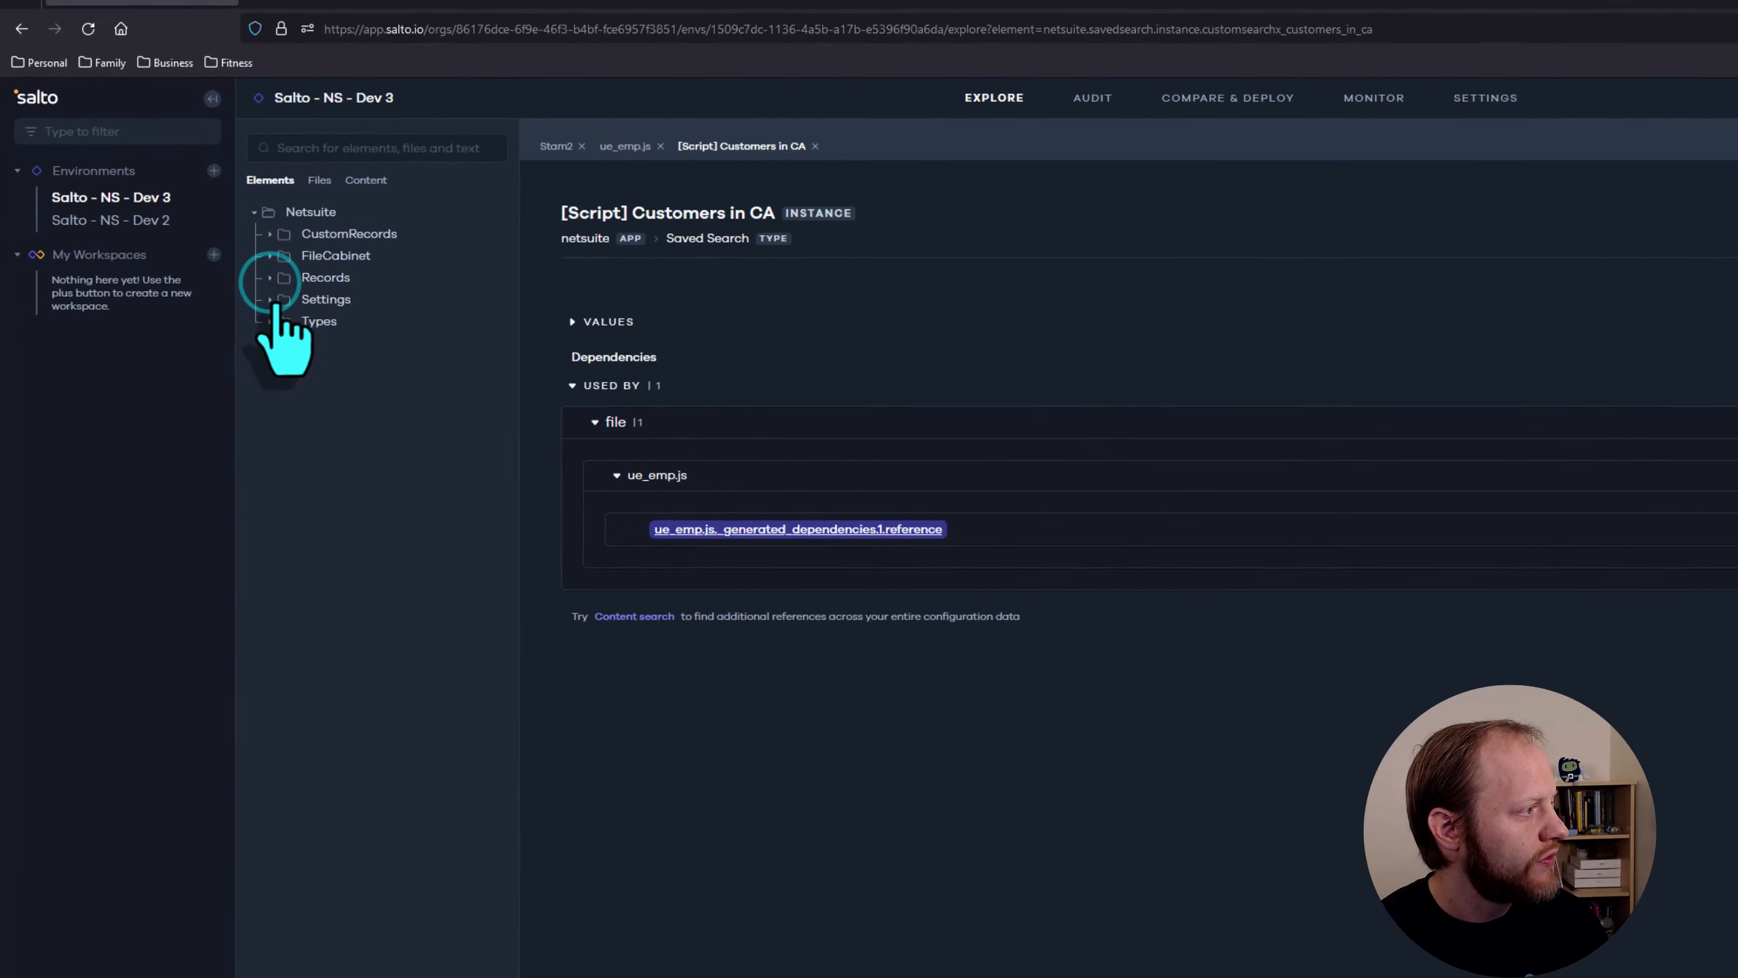
{"action": "left_click", "coordinate": [270, 299]}
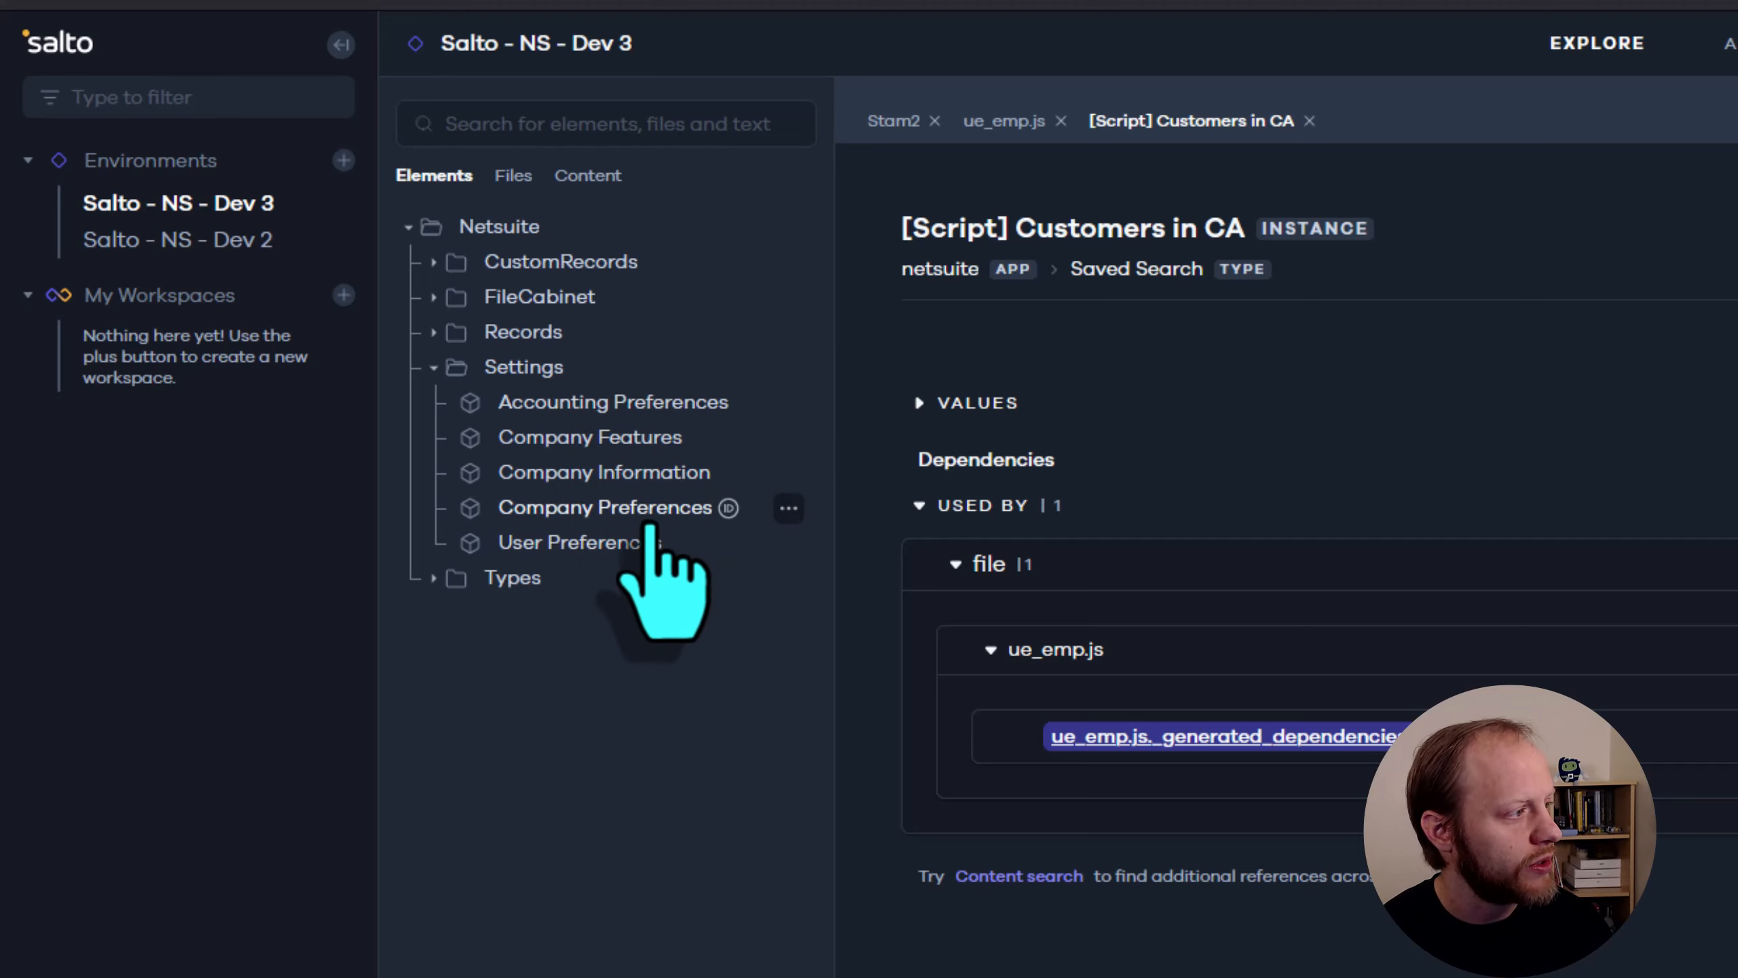
Open the Company Features settings and review its feature values, highlighting the ADVANCEDPRINTING entry
{"action": "left_click", "coordinate": [566, 438]}
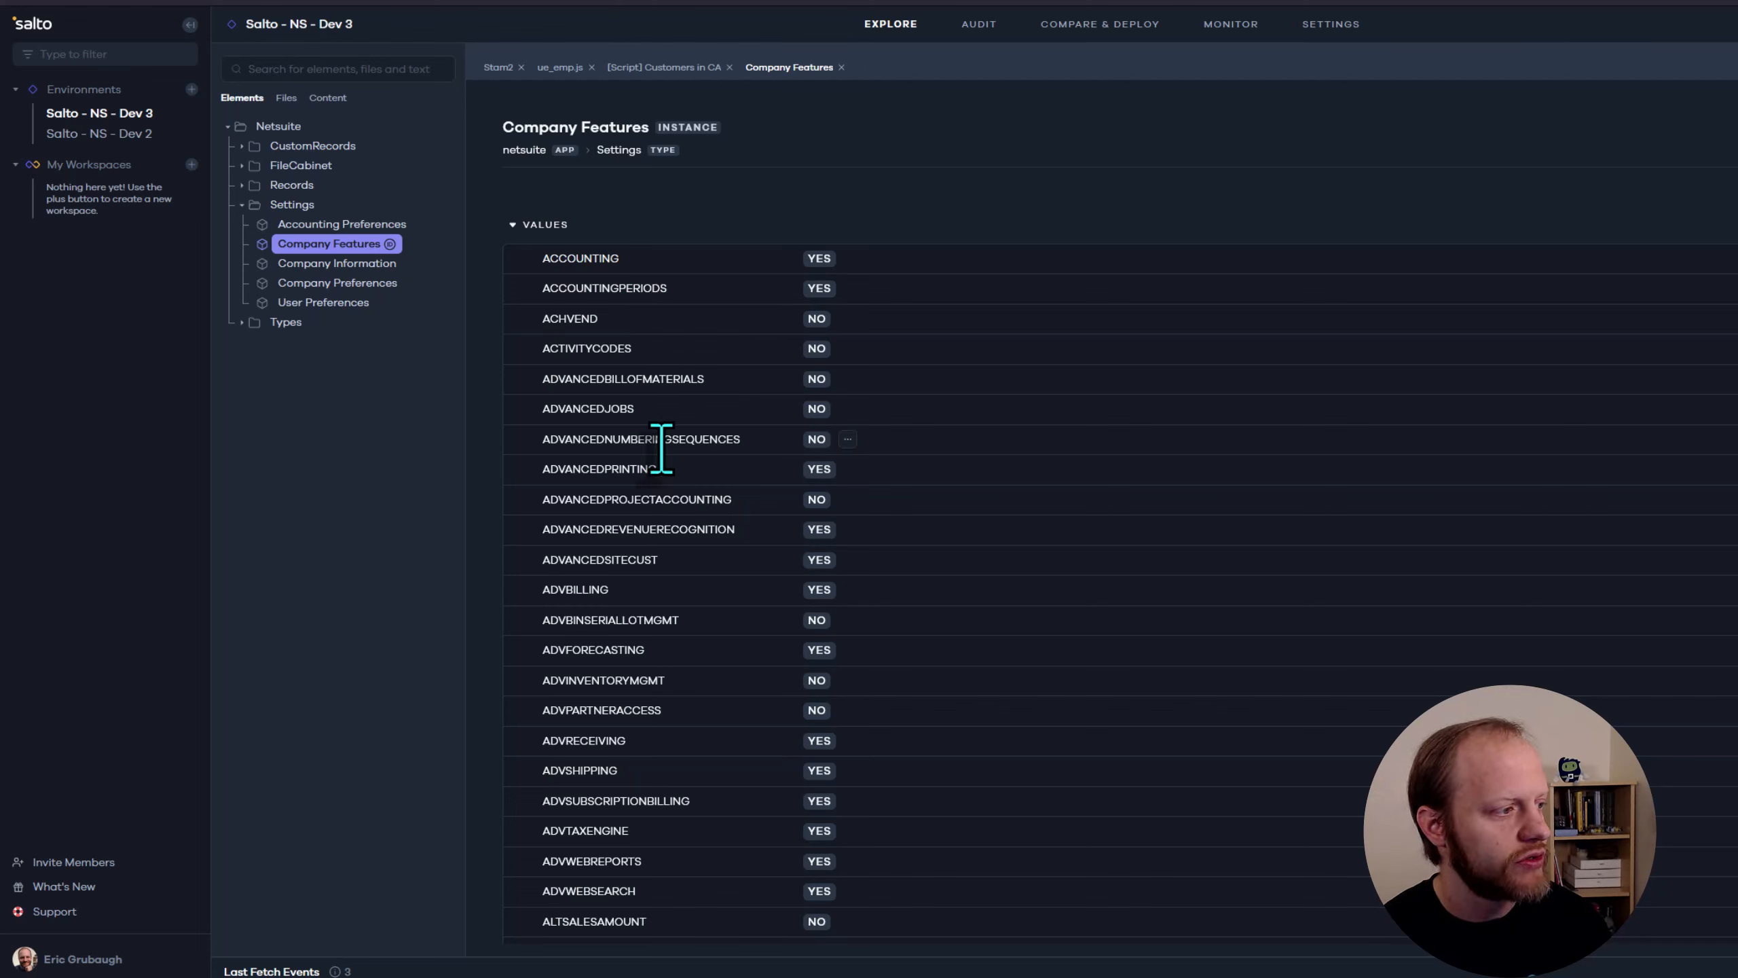
{"action": "double_click", "coordinate": [608, 472]}
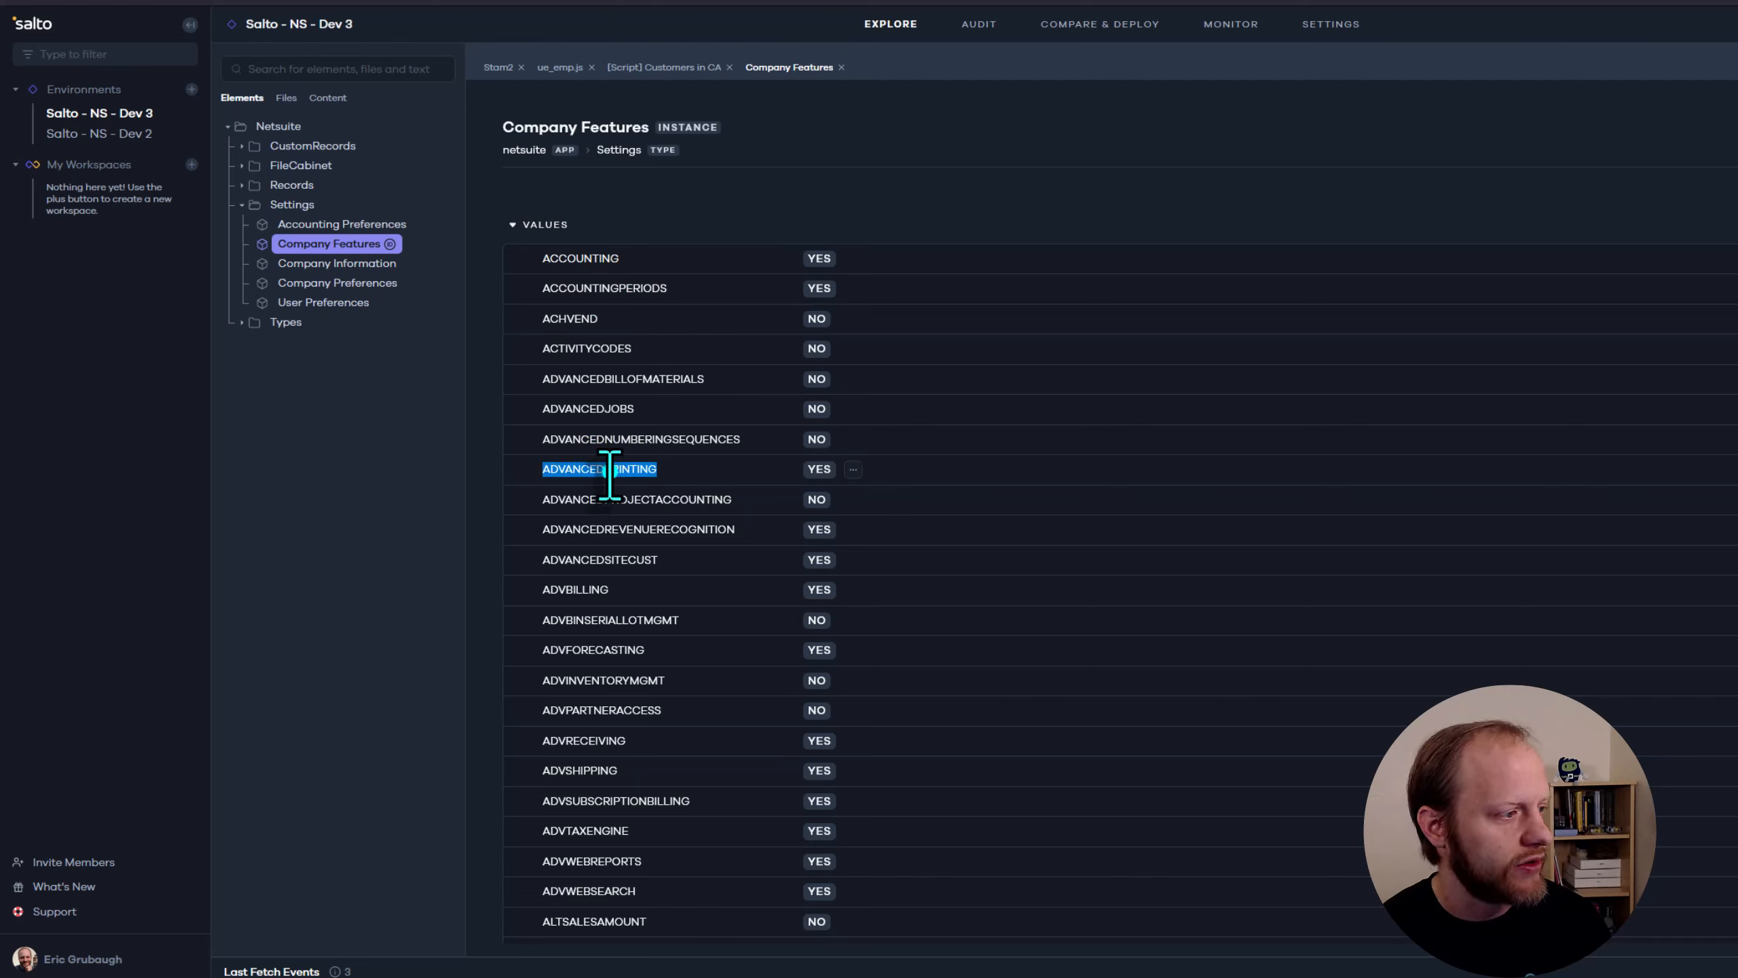
{"action": "left_click", "coordinate": [774, 473]}
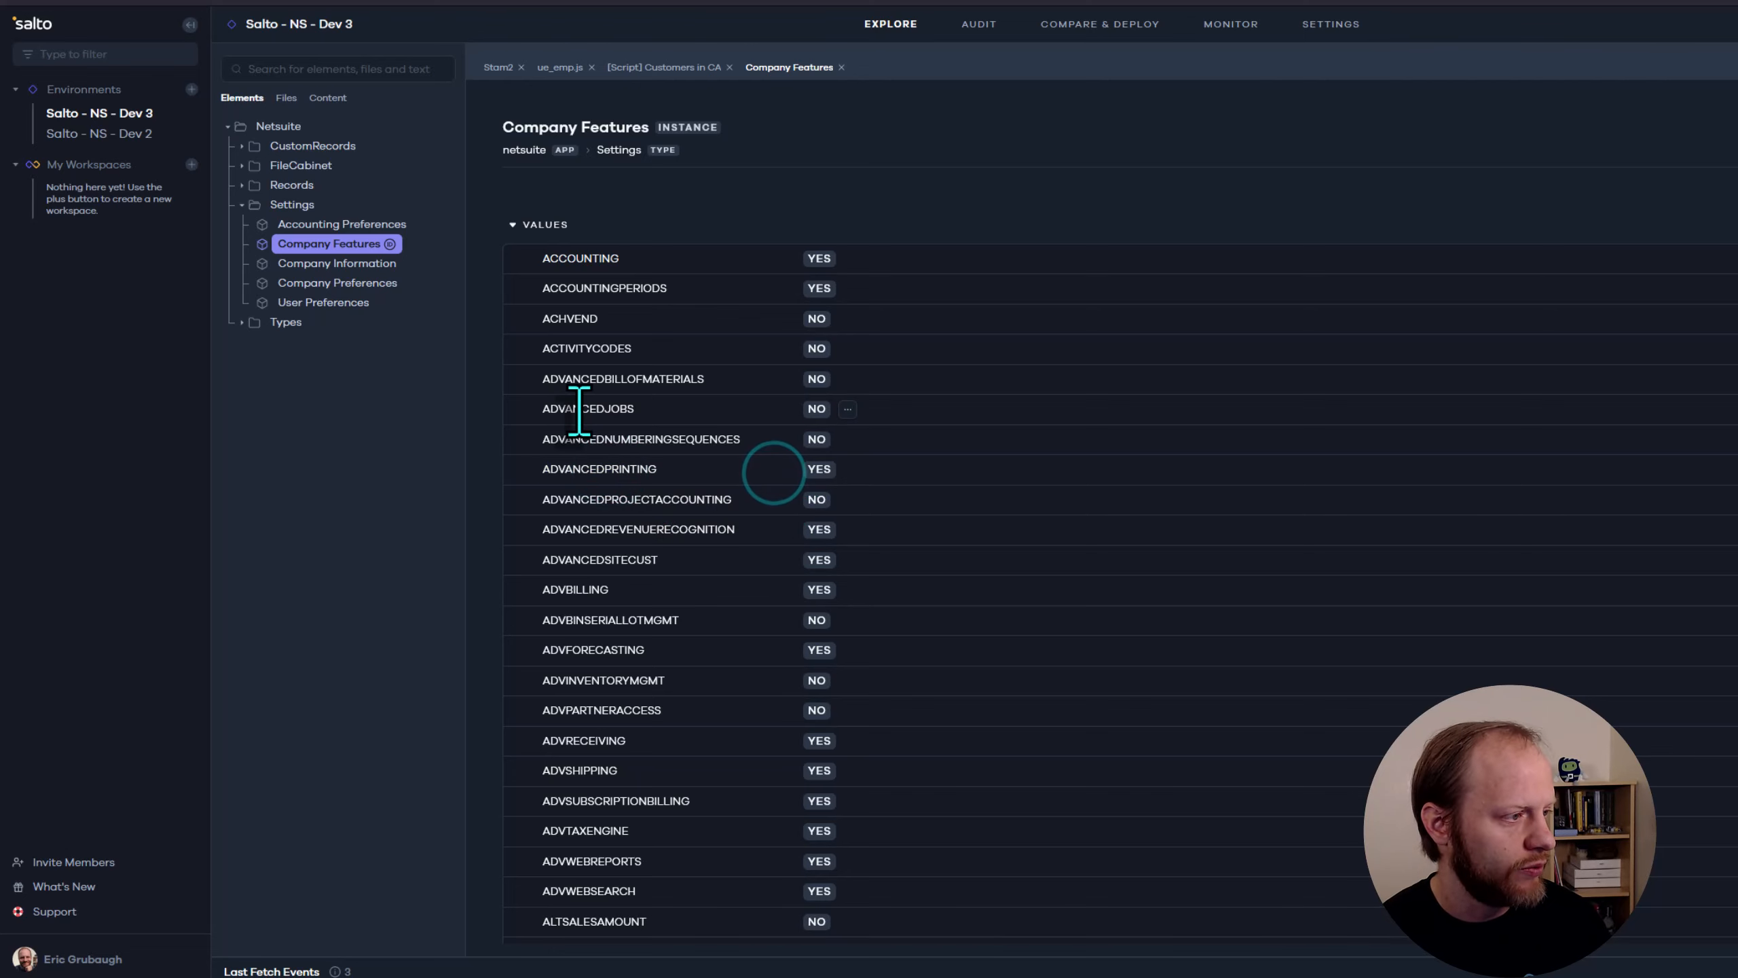
{"action": "scroll", "coordinate": [774, 566], "scroll_direction": "down", "scroll_amount": 10}
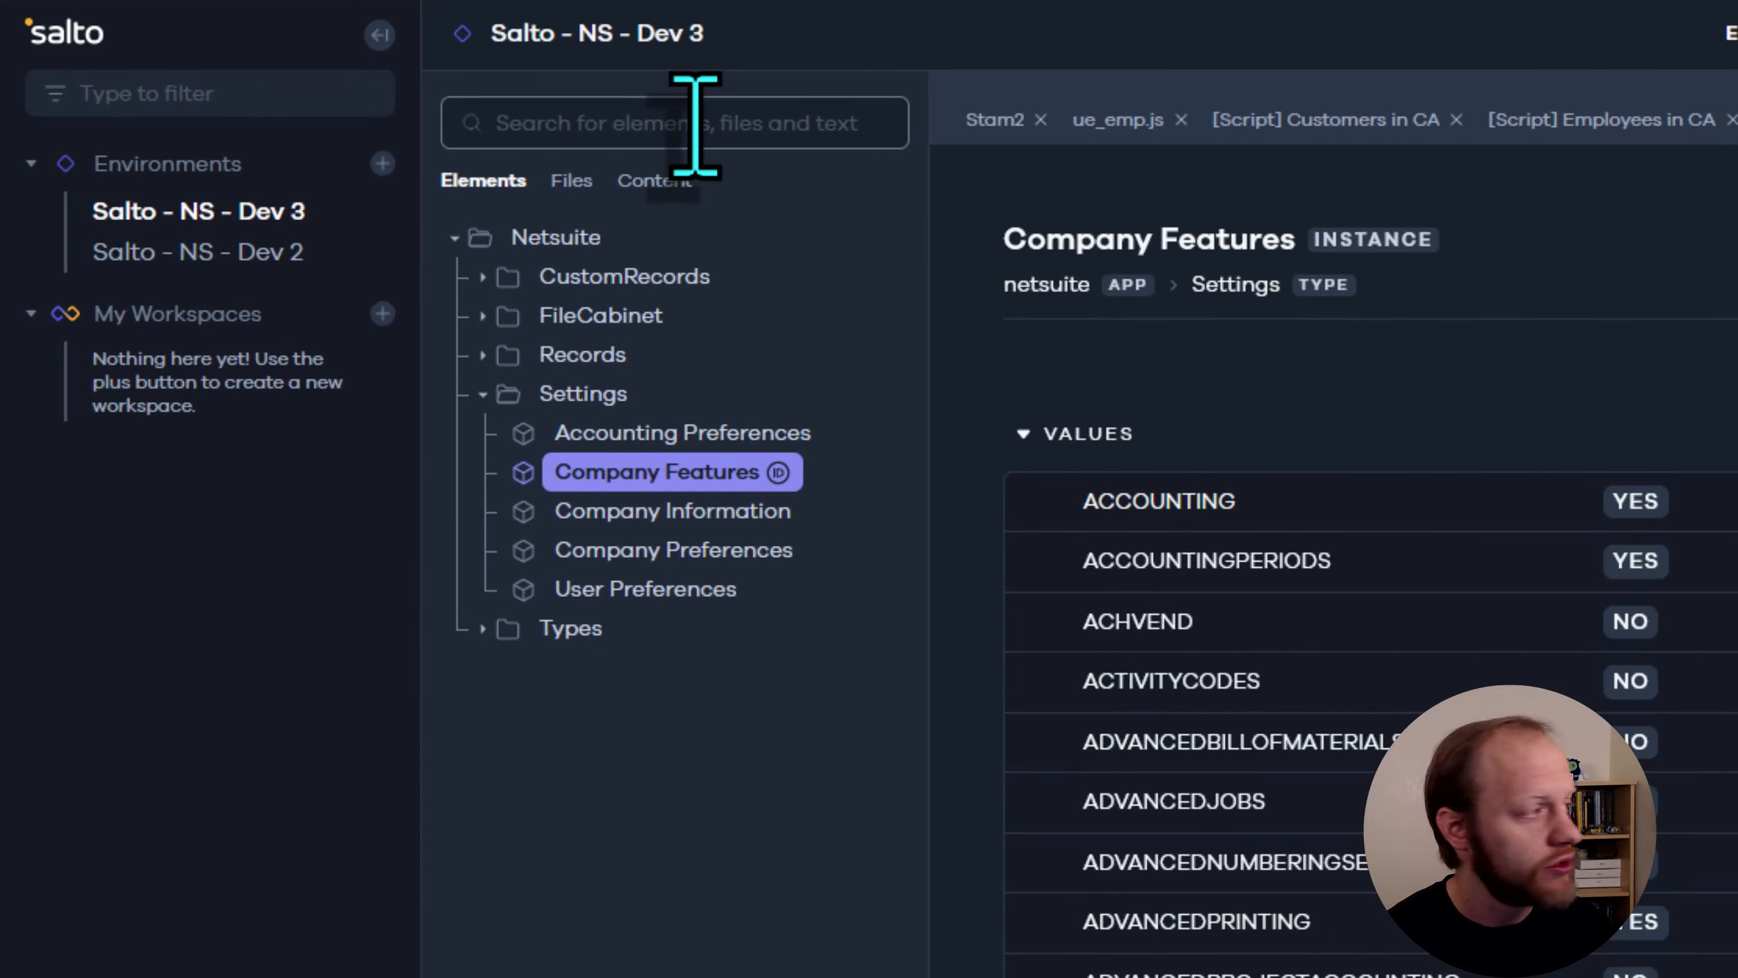
Search the environment for "savedsearch", list the matching files and open the customsearch223, customsearch224 and customsearch227 files
{"action": "left_click", "coordinate": [695, 123]}
{"action": "type", "text": "savedsearch"}
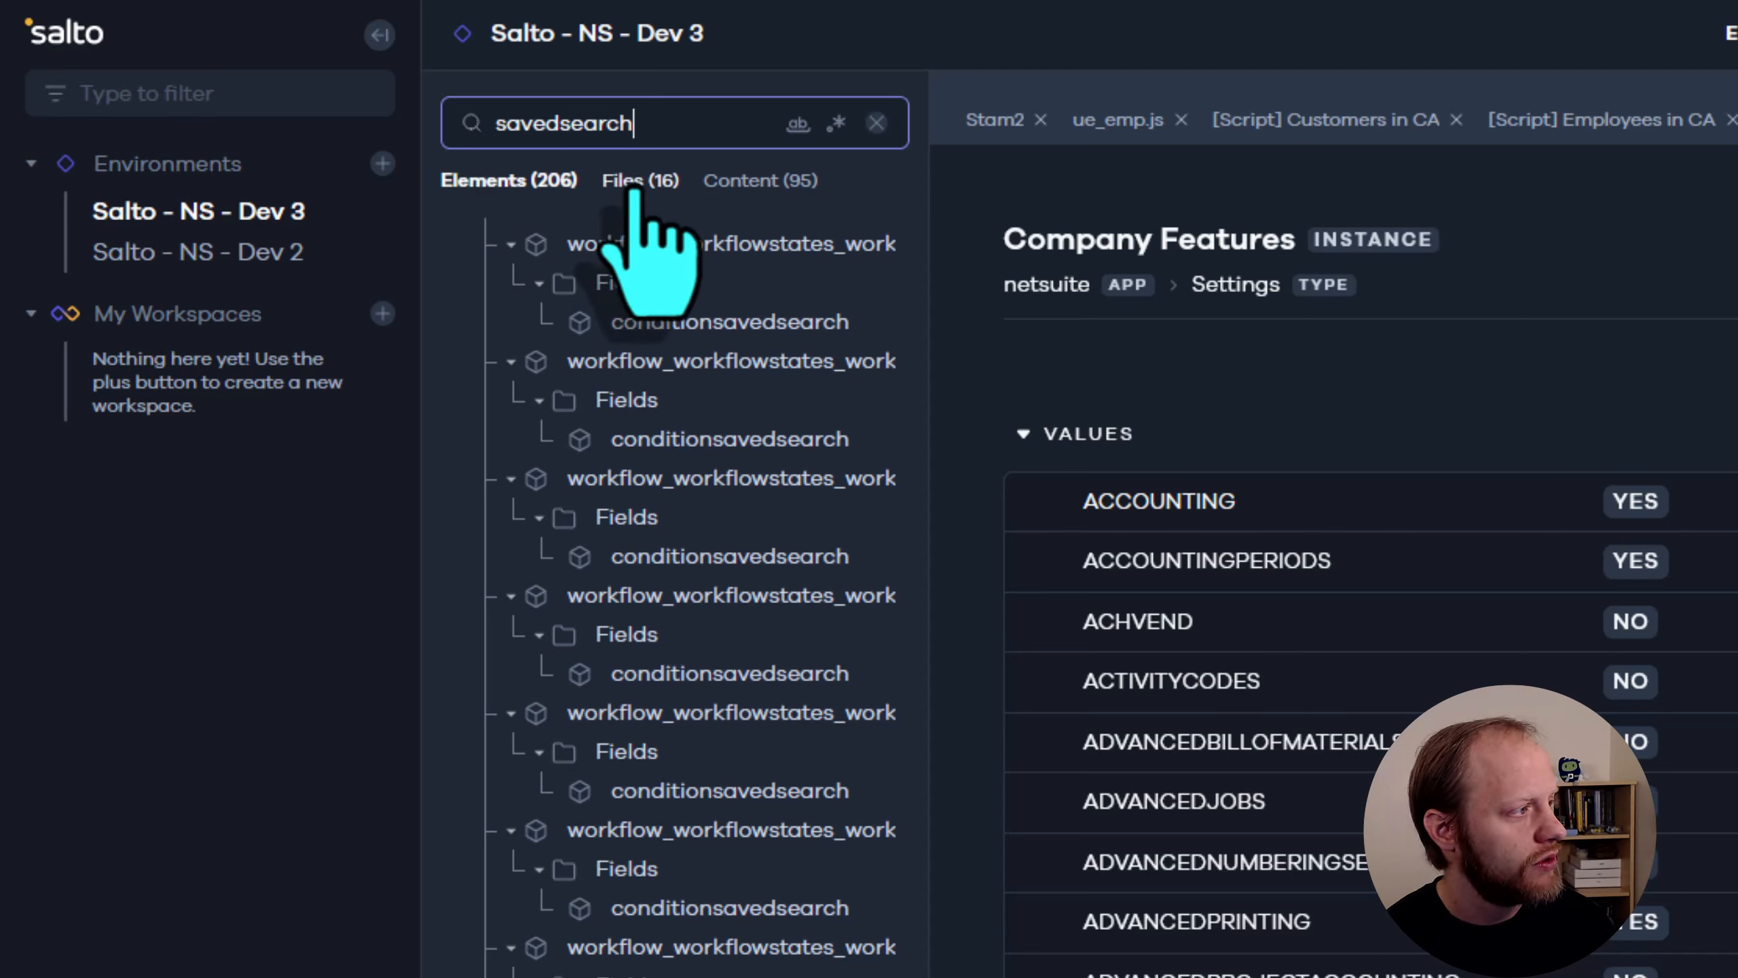
{"action": "left_click", "coordinate": [636, 184]}
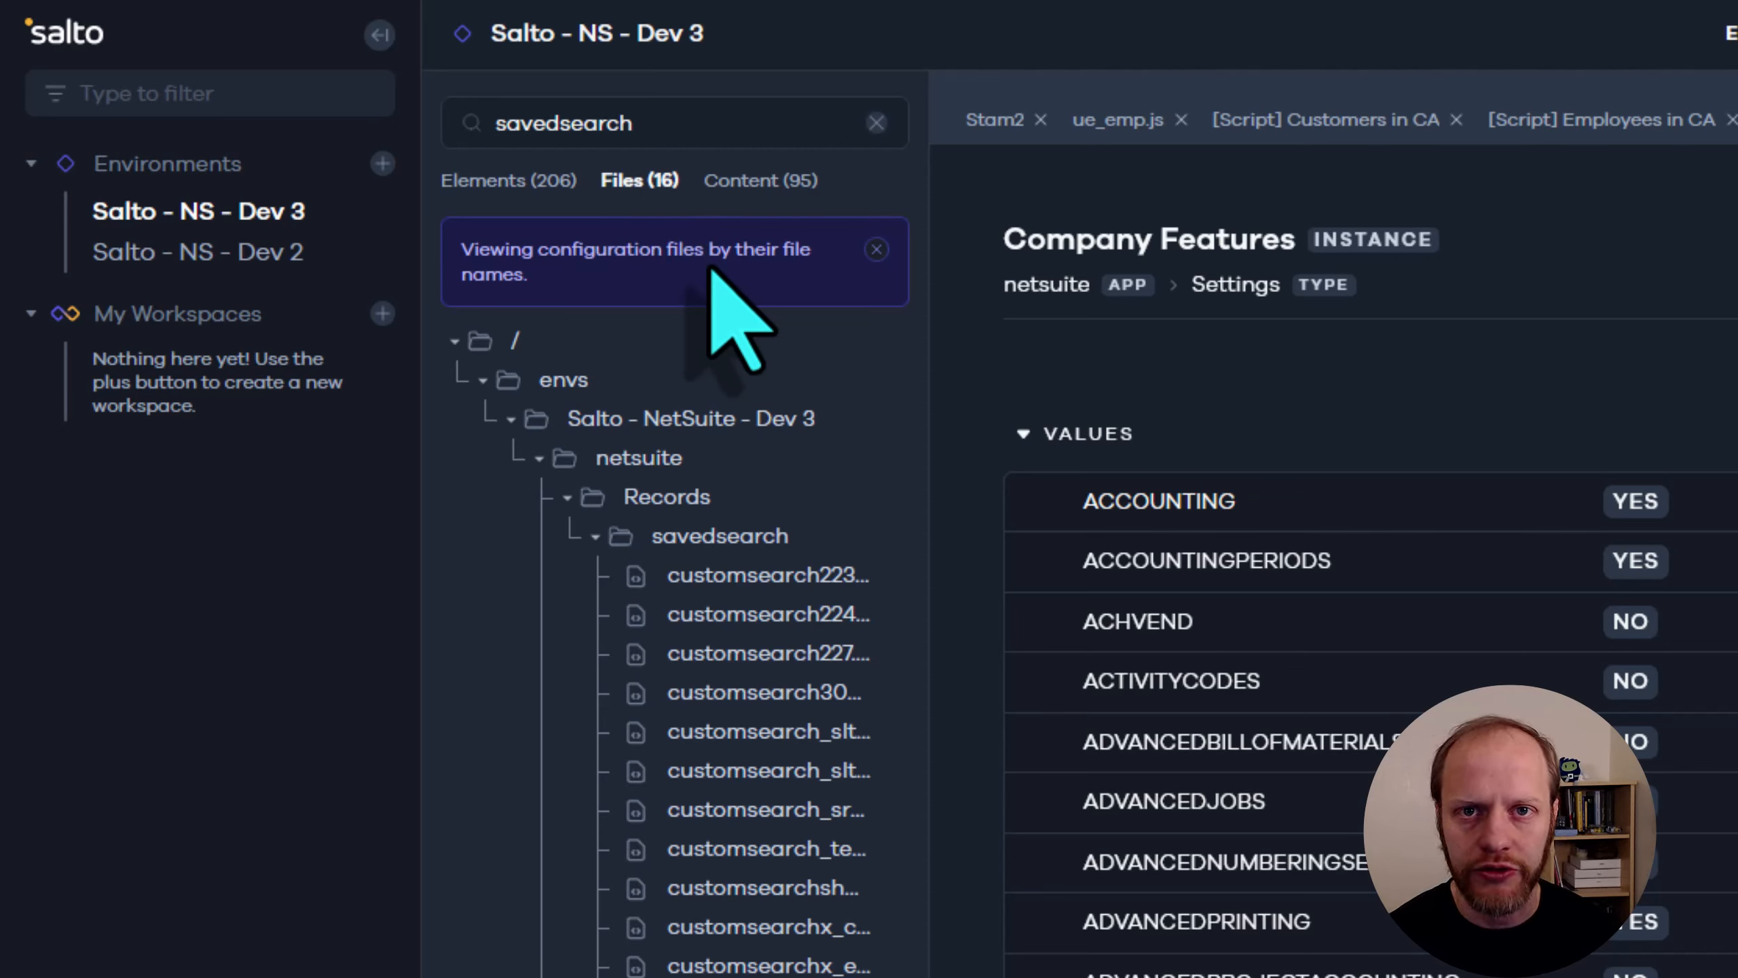
{"action": "left_click", "coordinate": [737, 577]}
{"action": "left_click", "coordinate": [742, 619]}
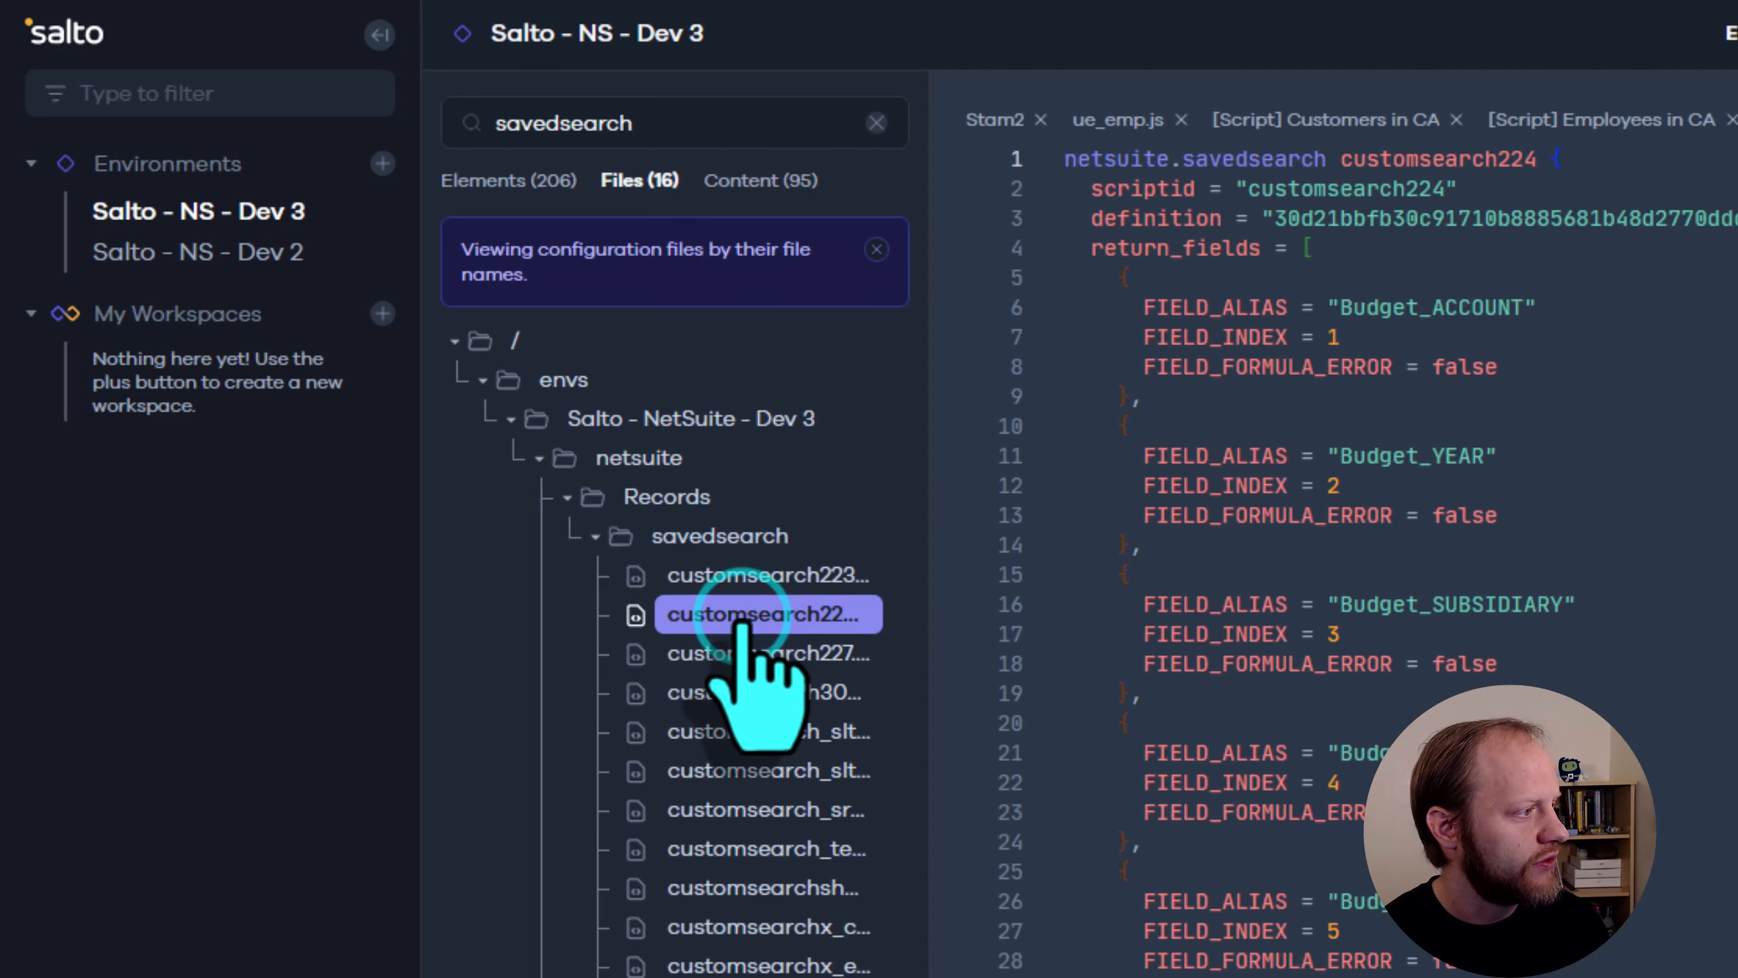
{"action": "left_click", "coordinate": [758, 652]}
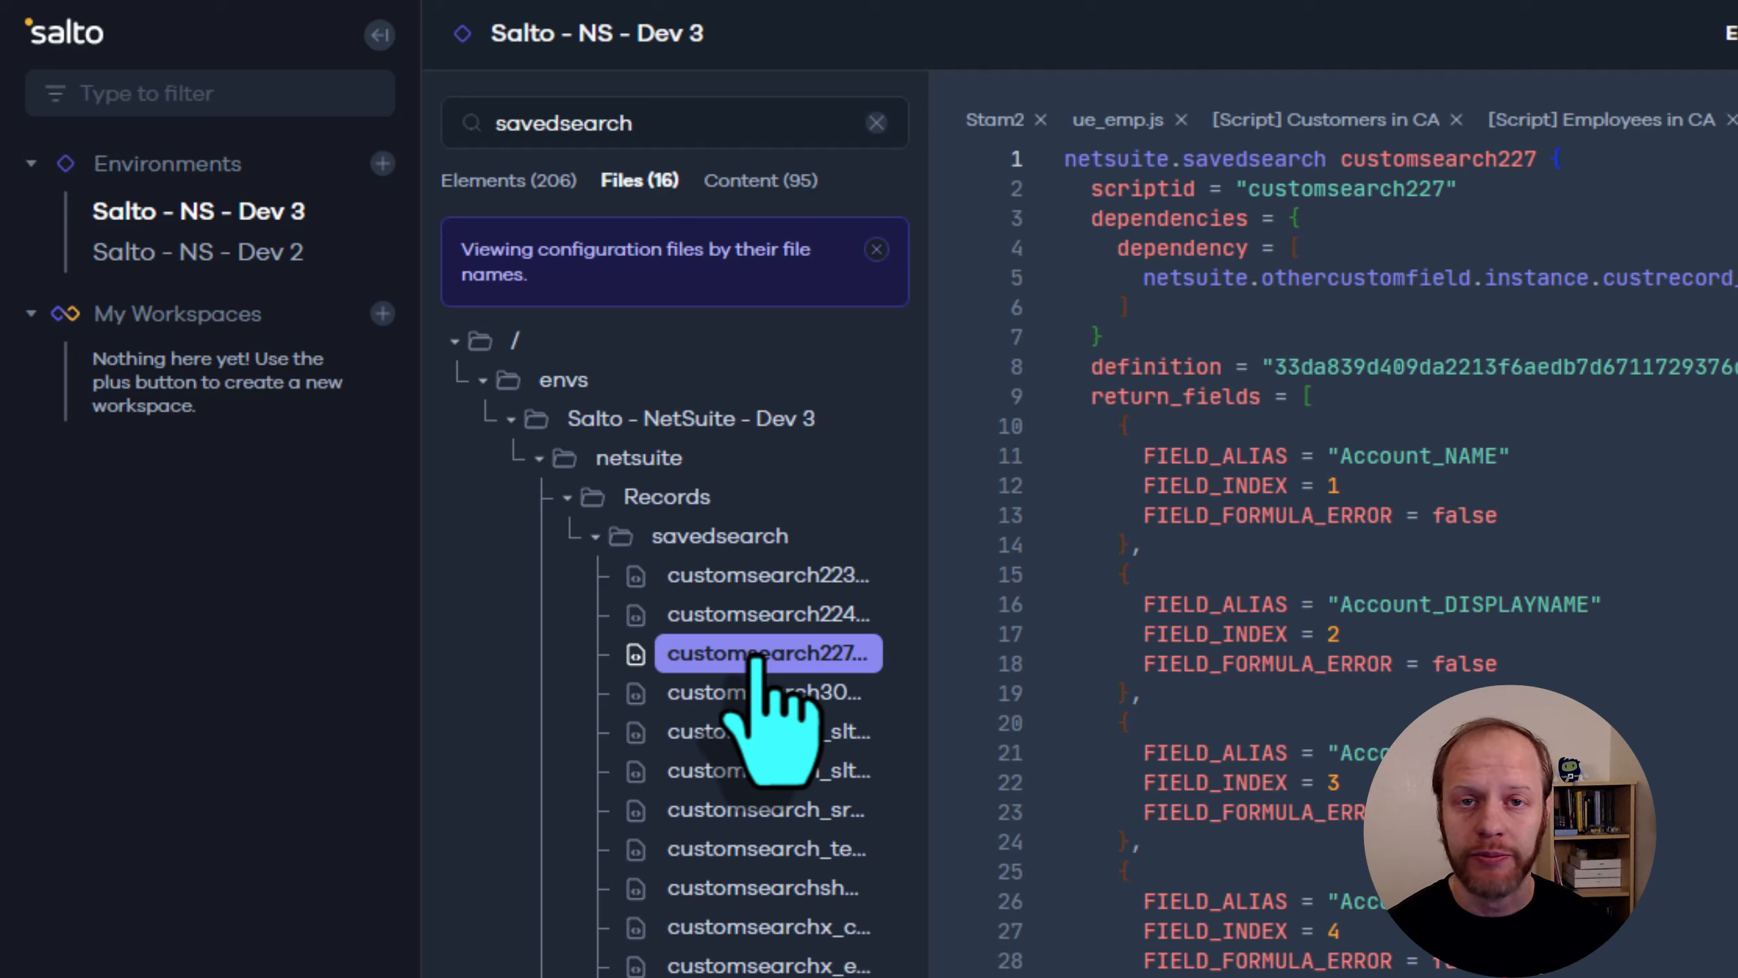
Search the files for "customsearchx" and open the customers_in_ca, employees_in_ca and employees_not_reviewed saved search files
{"action": "double_click", "coordinate": [665, 124]}
{"action": "type", "text": "c"}
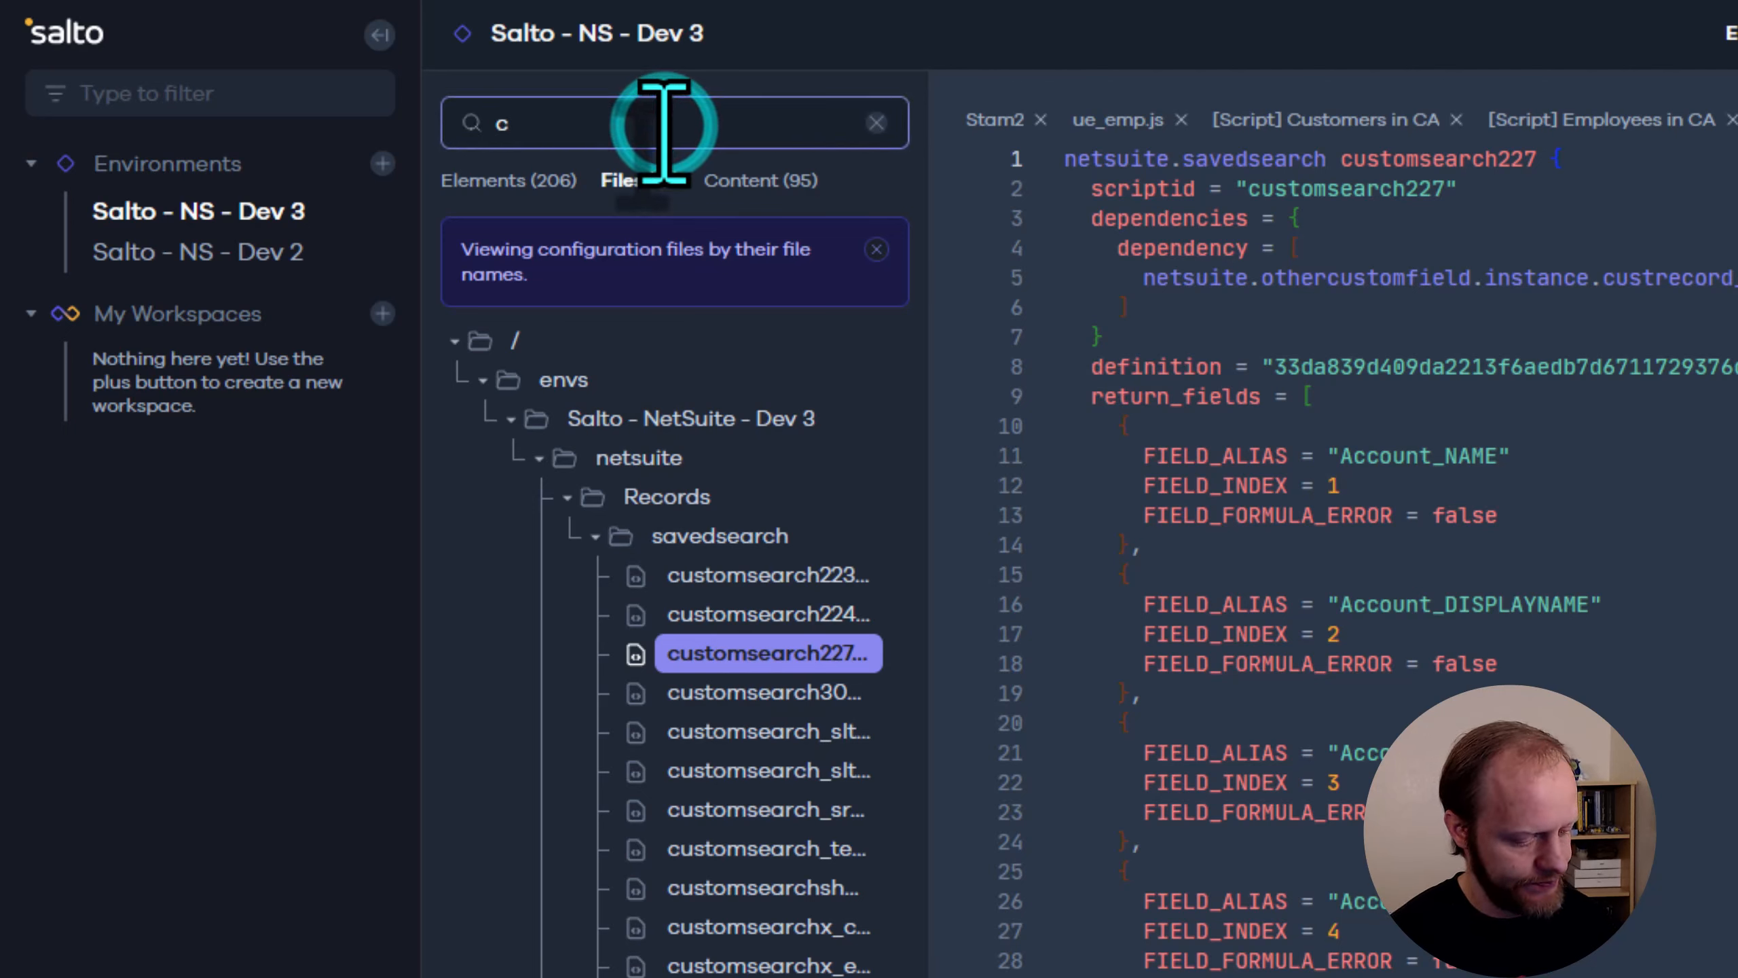
{"action": "type", "text": "ustomsearchx"}
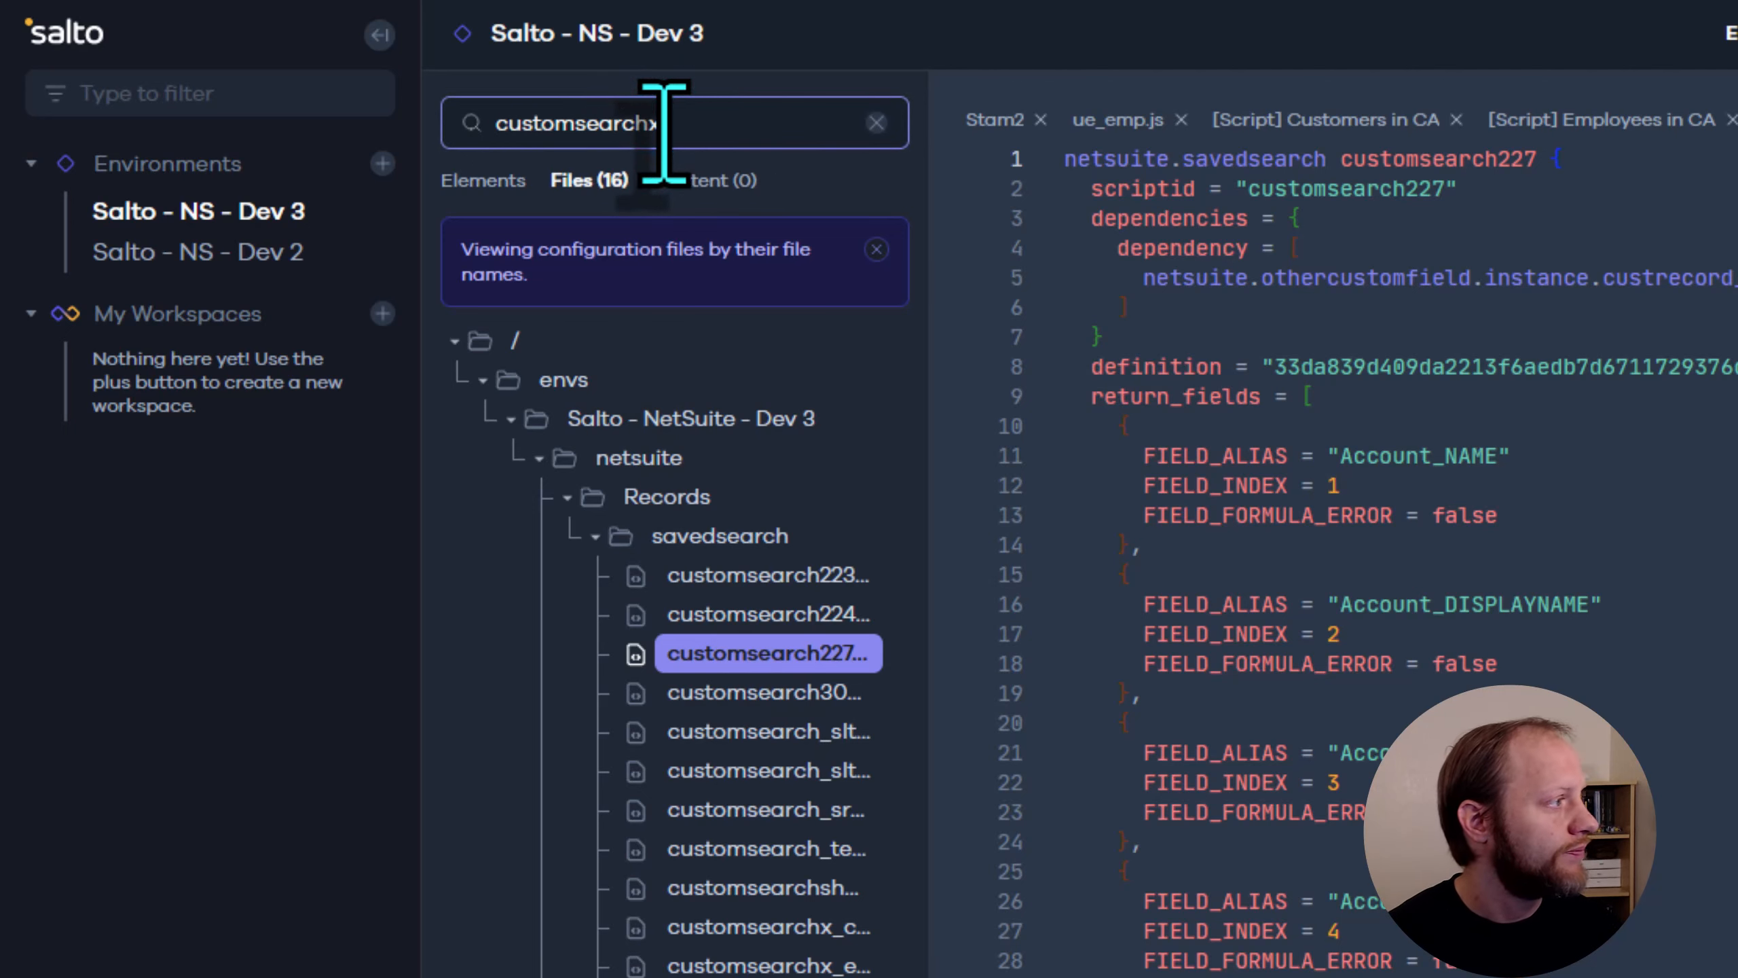
{"action": "left_click", "coordinate": [787, 575]}
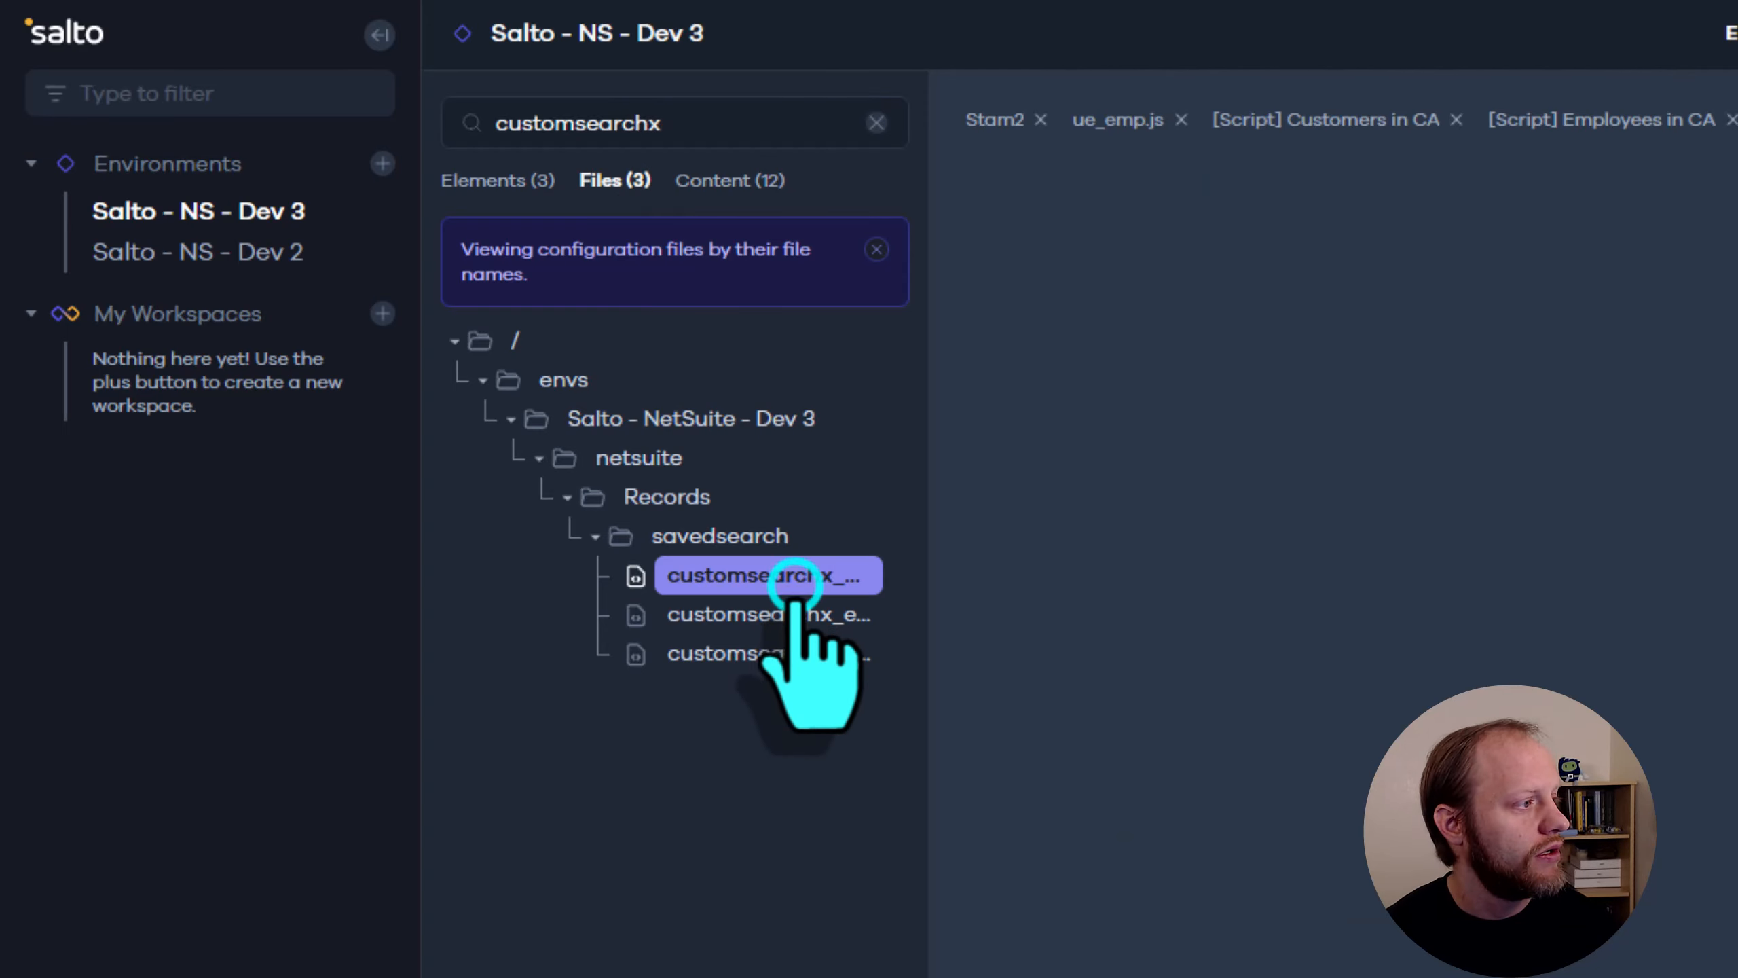
{"action": "left_click", "coordinate": [797, 616]}
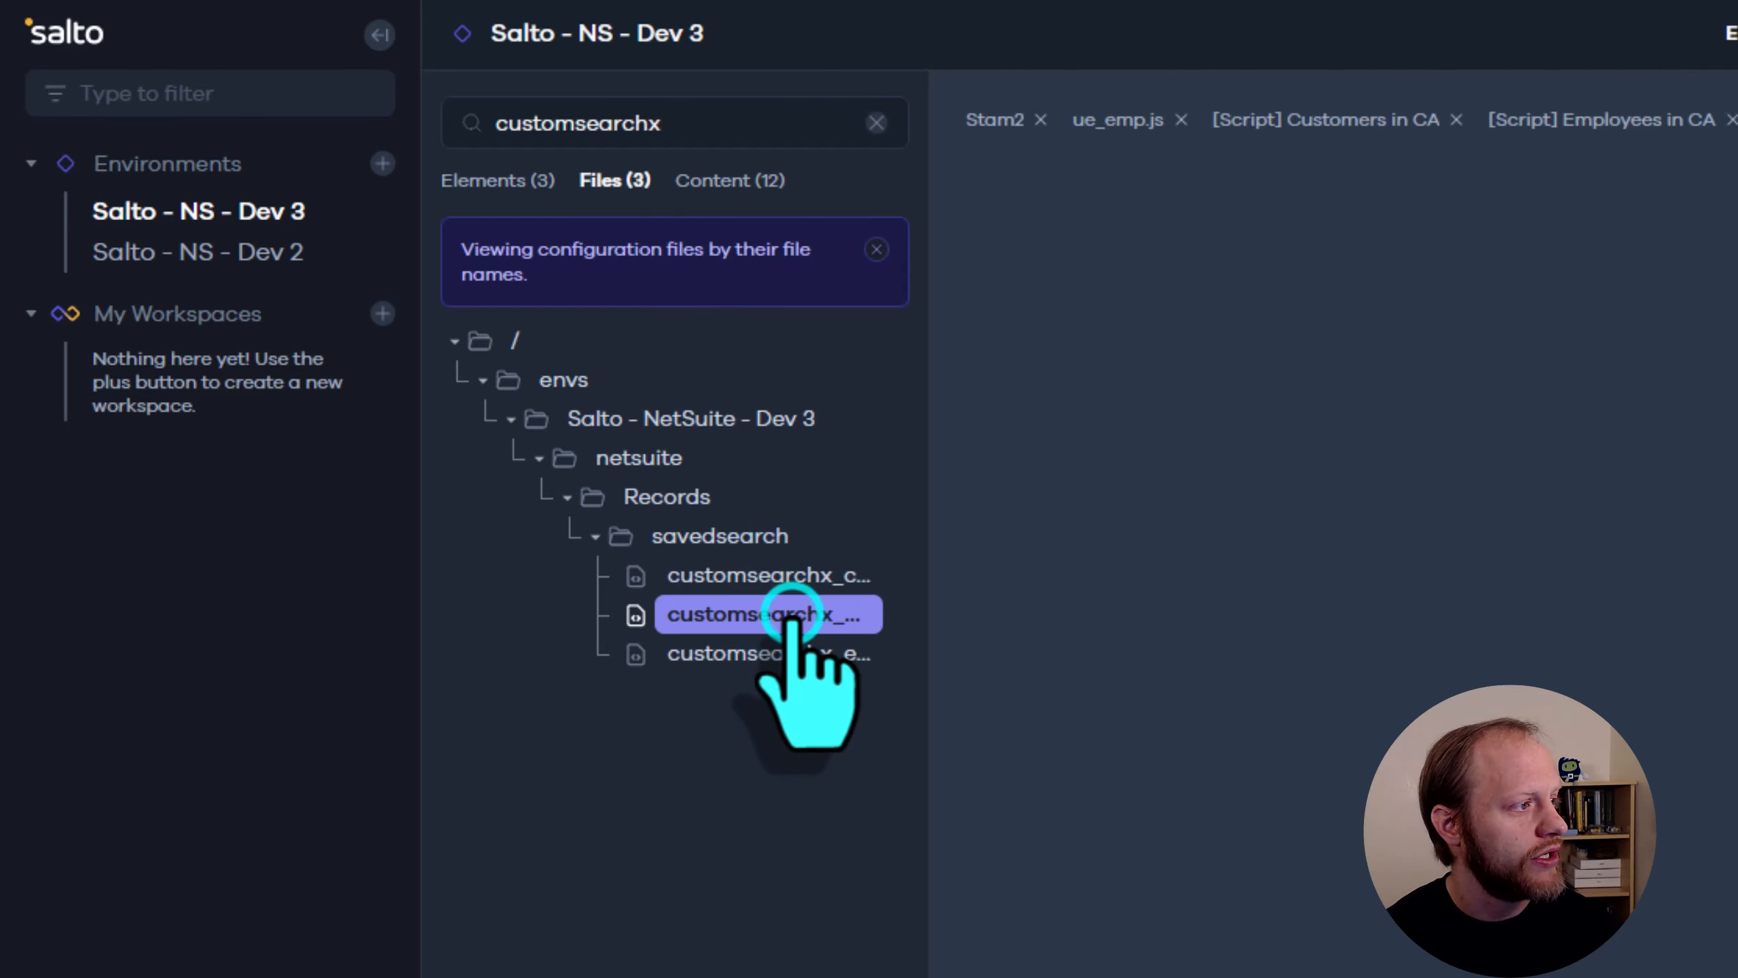
{"action": "left_click", "coordinate": [801, 654]}
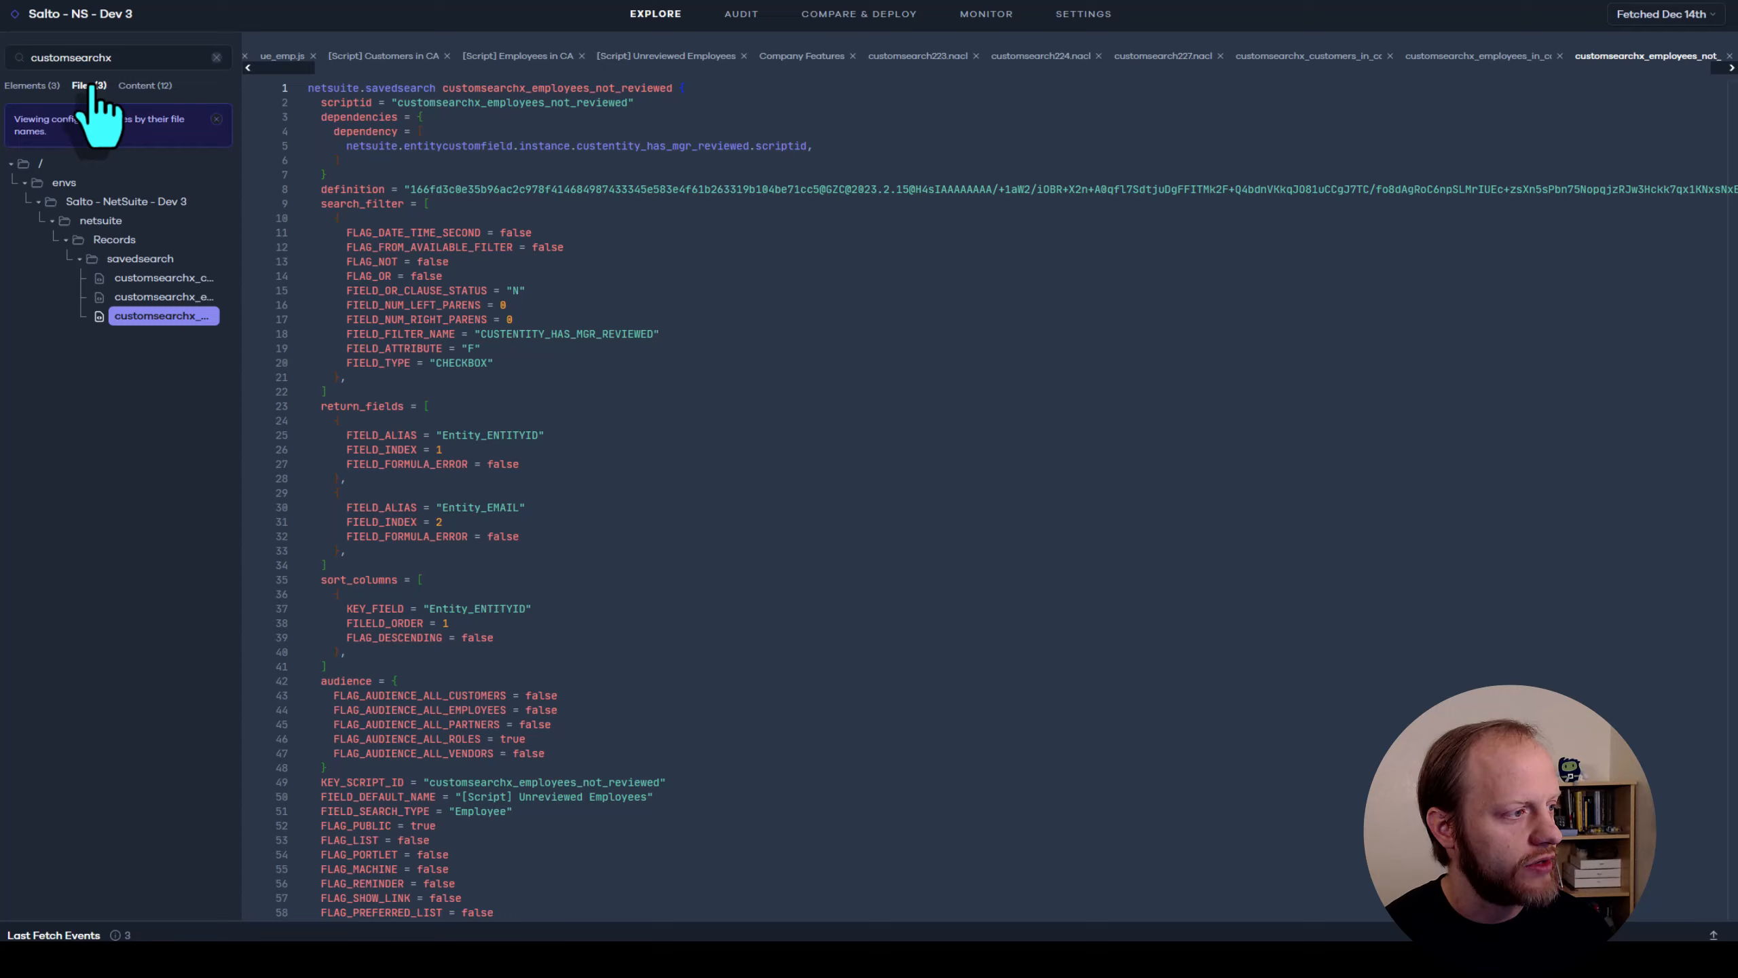
View the matching elements, open [Script] Customers in CA and [Script] Employees in CA, and open the latter in NetSuite
{"action": "left_click", "coordinate": [32, 85]}
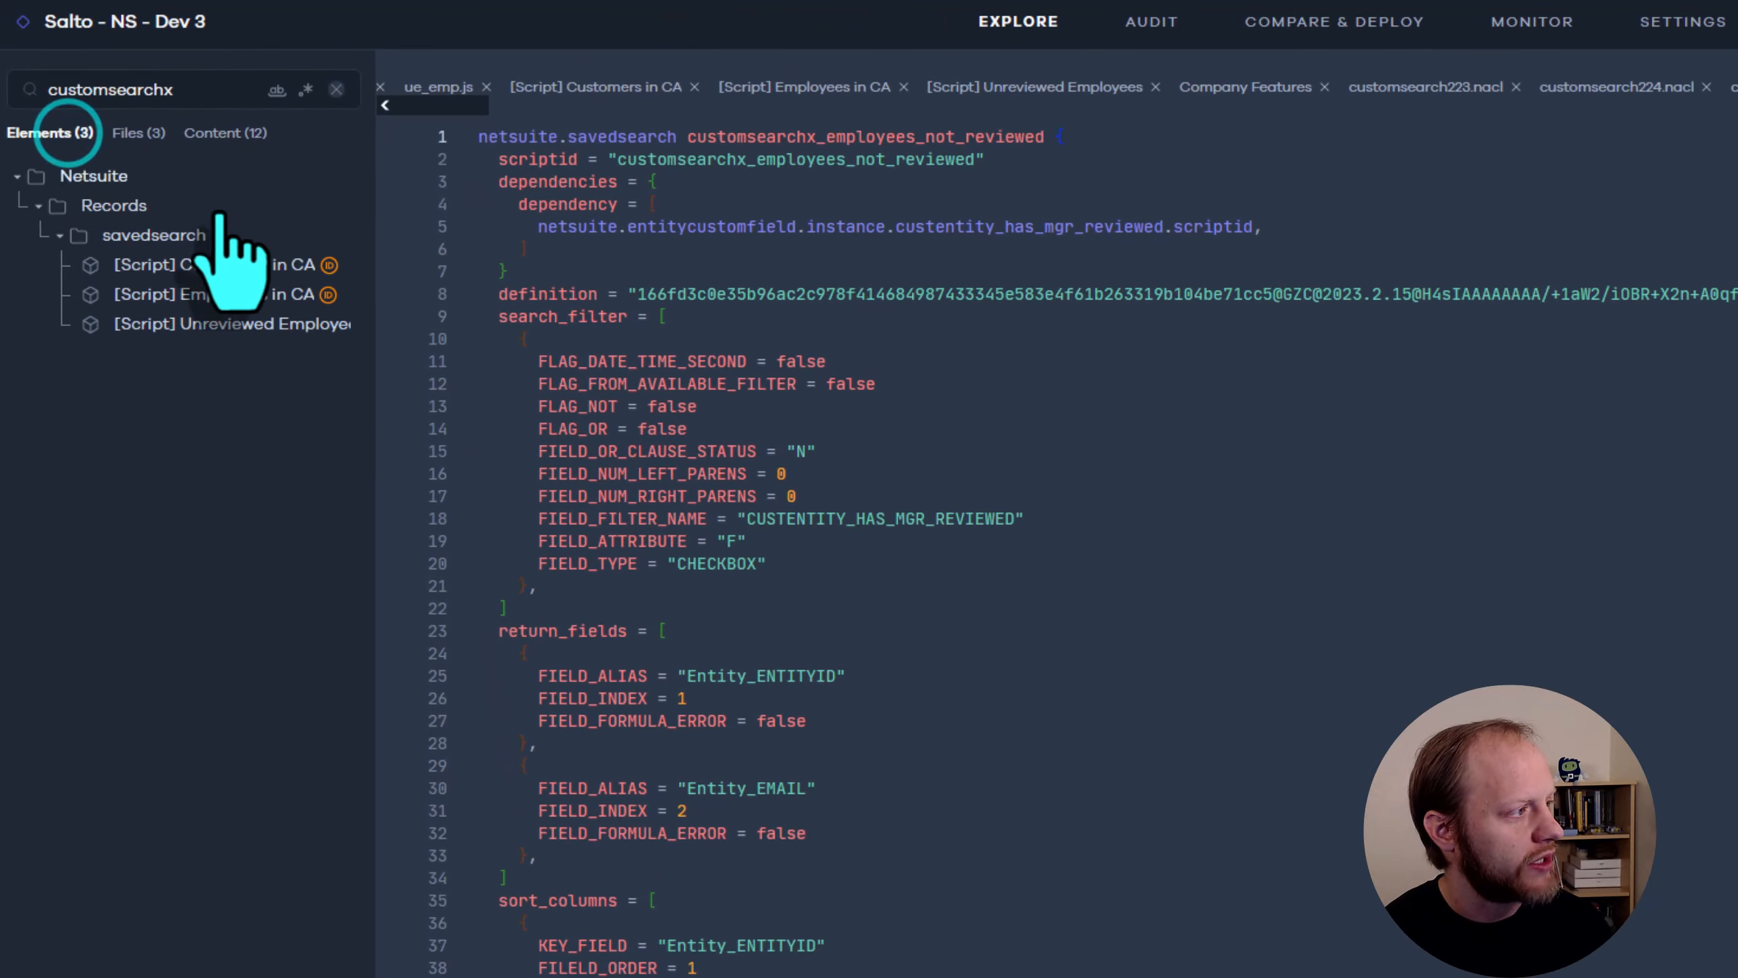
{"action": "left_click", "coordinate": [230, 264]}
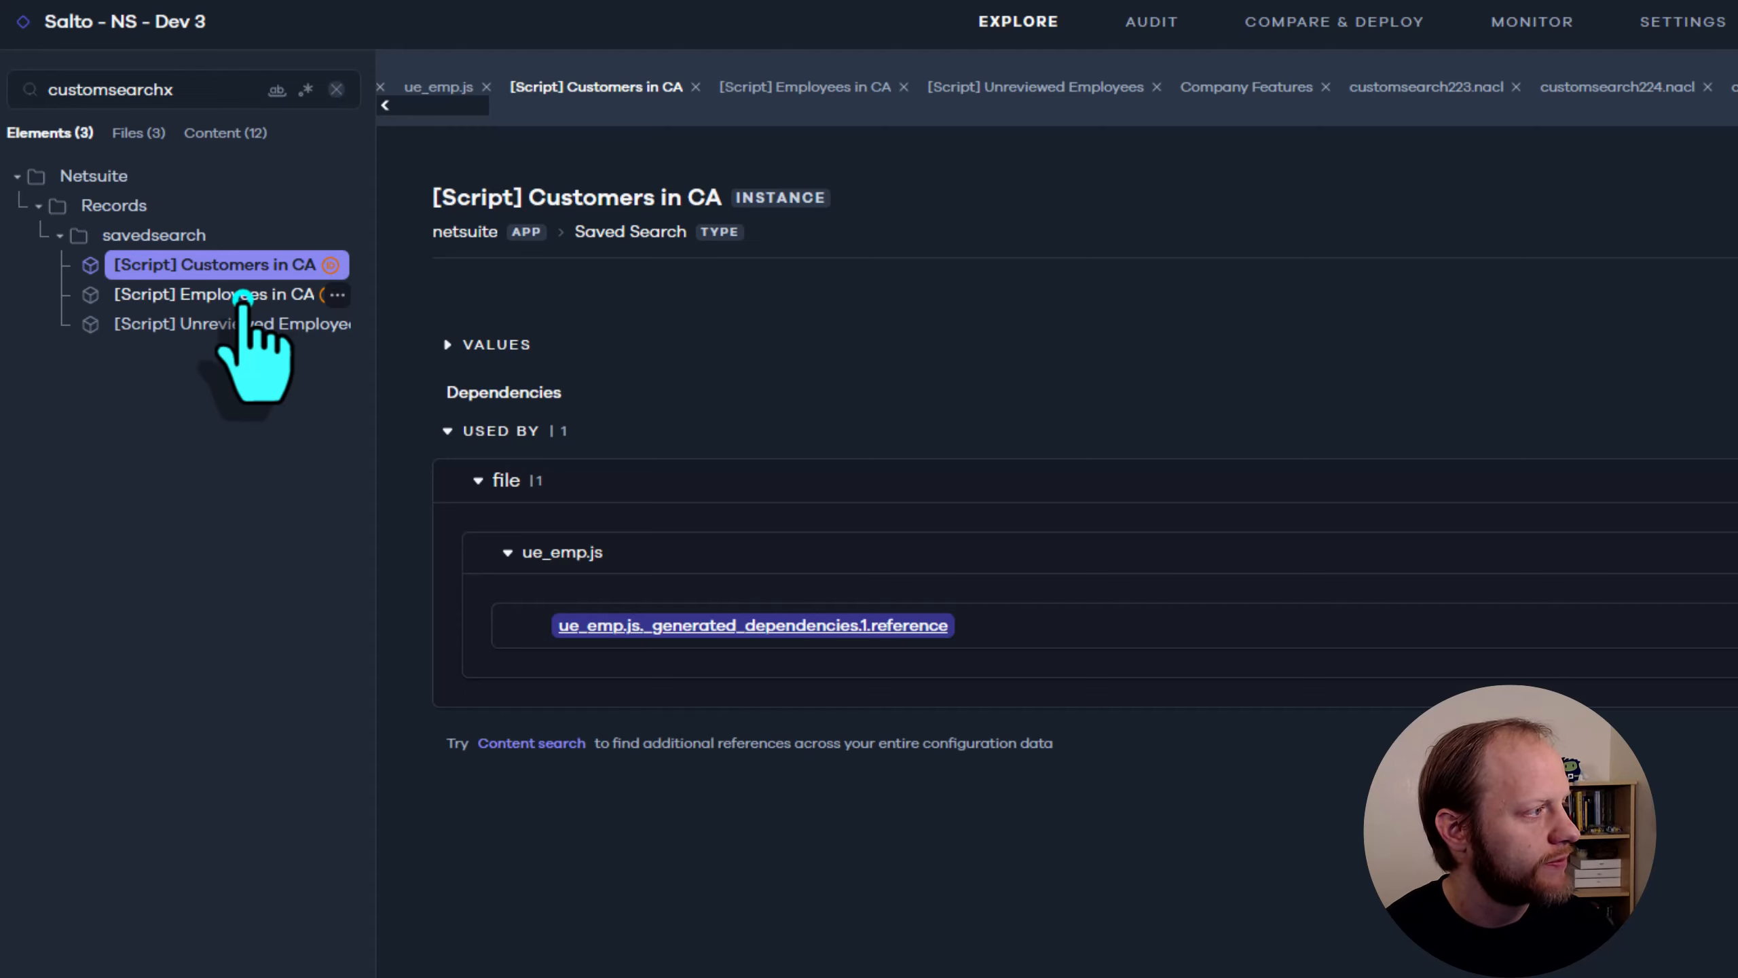
{"action": "left_click", "coordinate": [243, 298]}
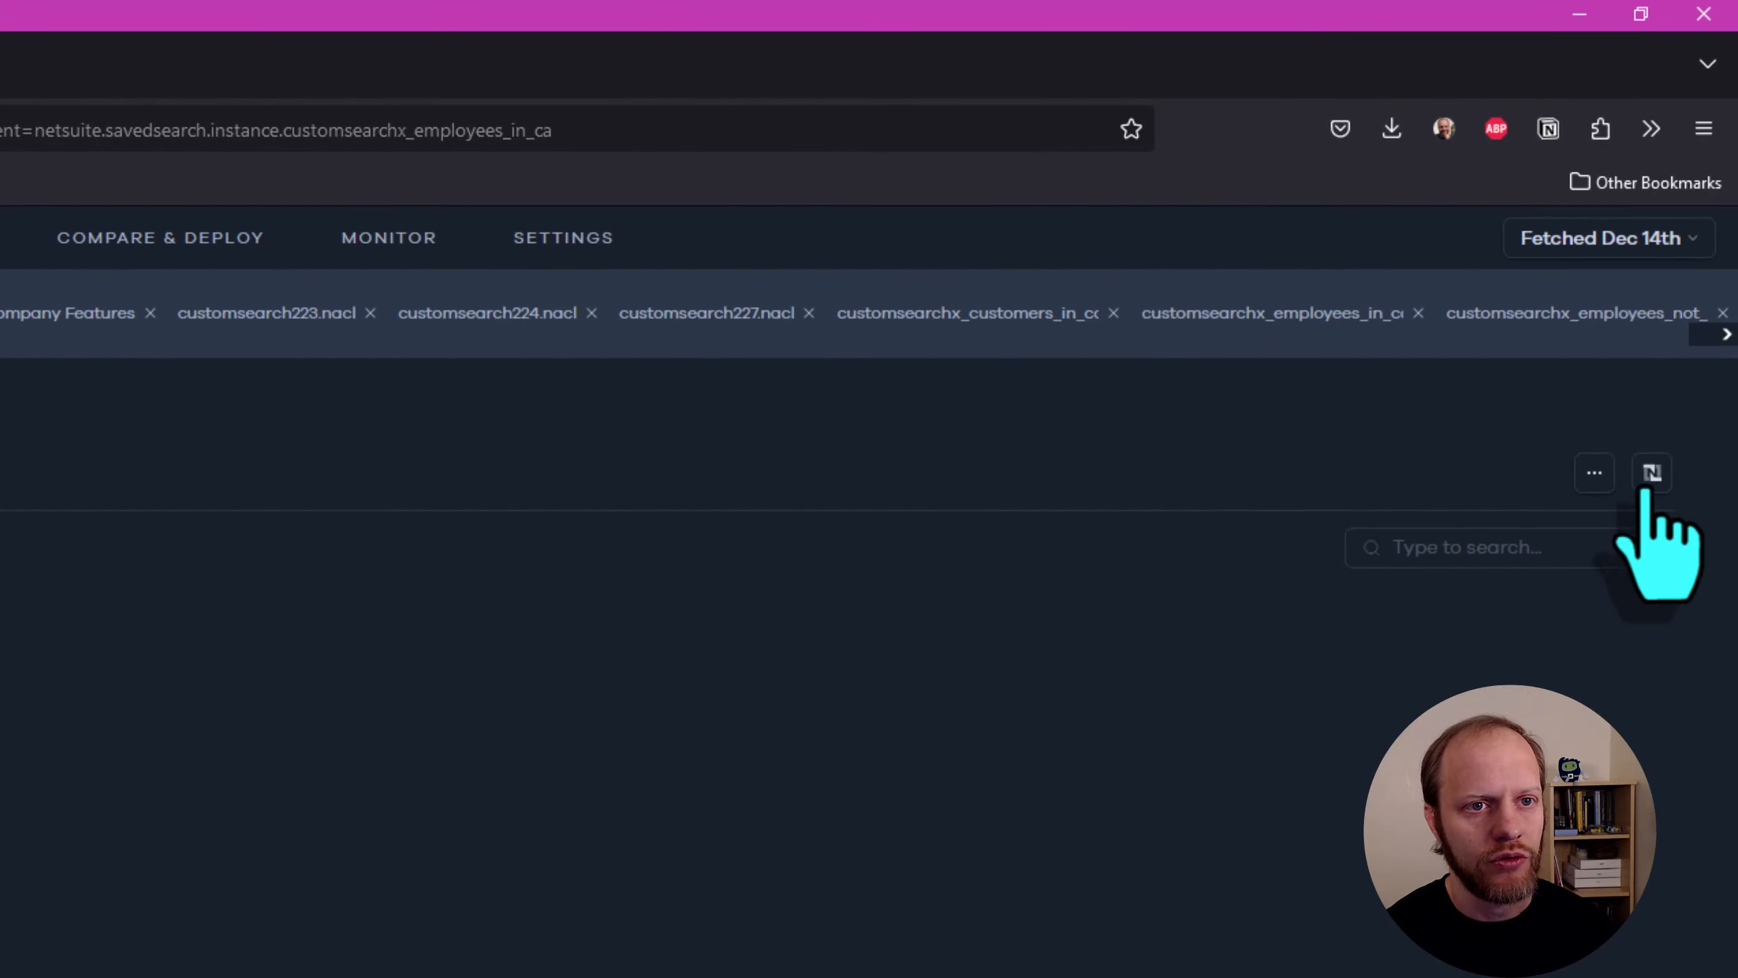
{"action": "left_click", "coordinate": [1652, 473]}
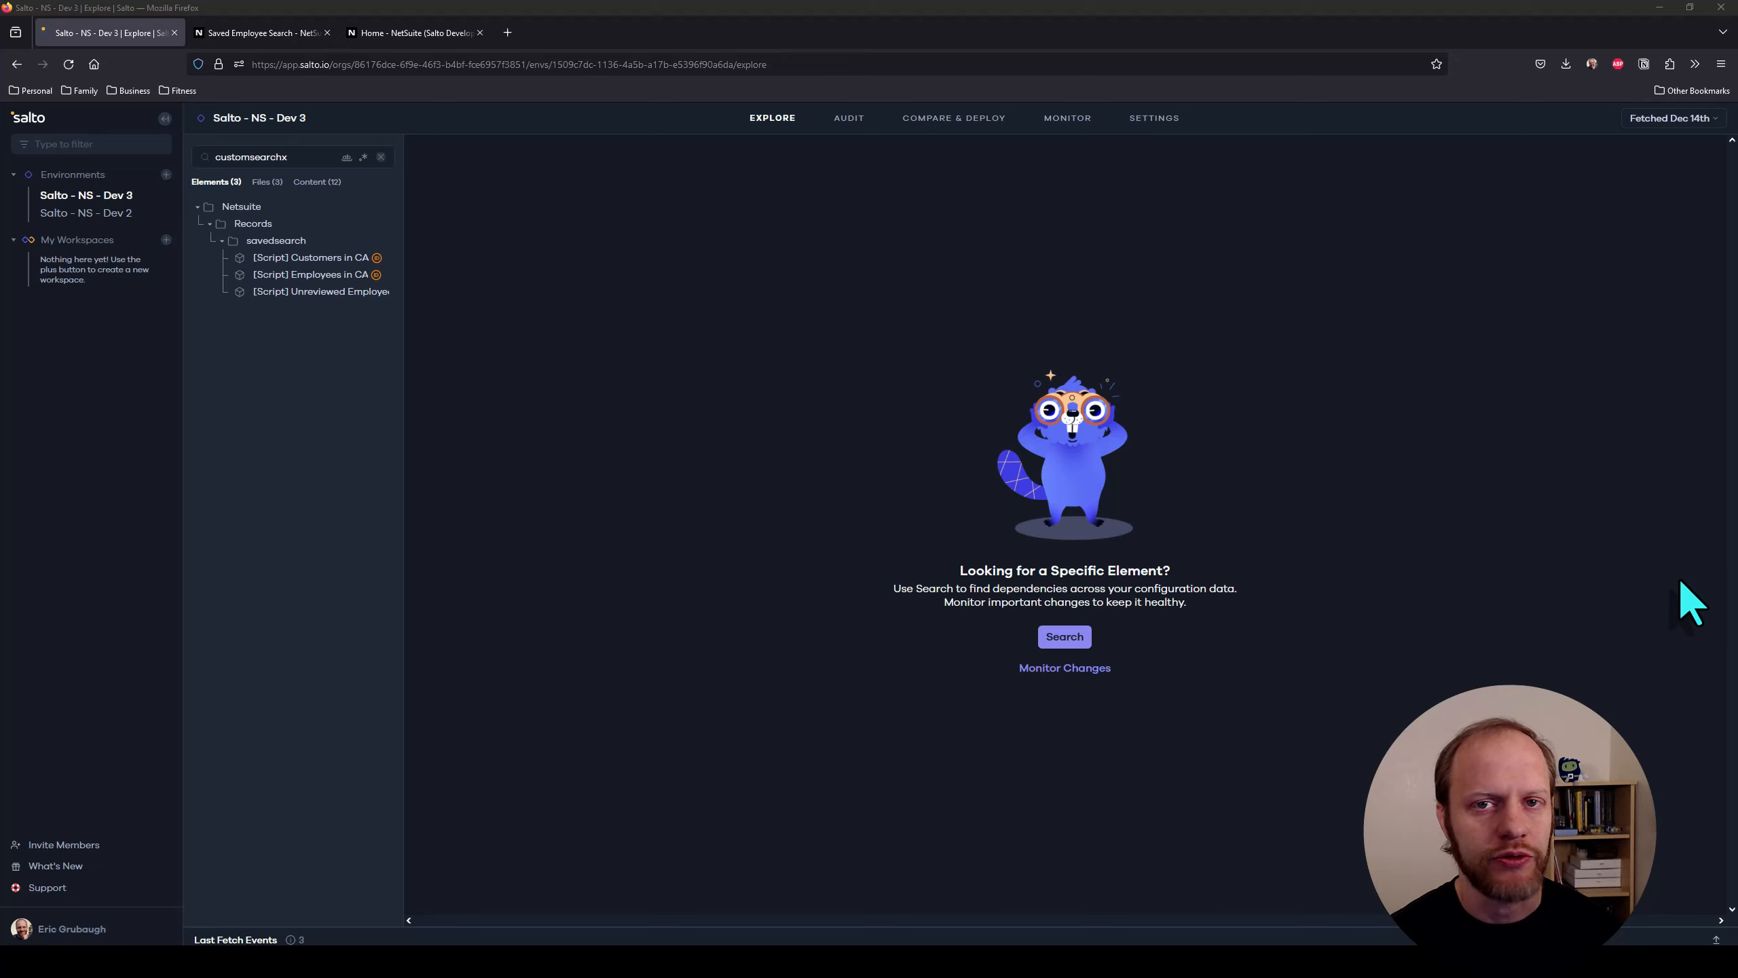
Search the environment for "manager review"
{"action": "double_click", "coordinate": [274, 156]}
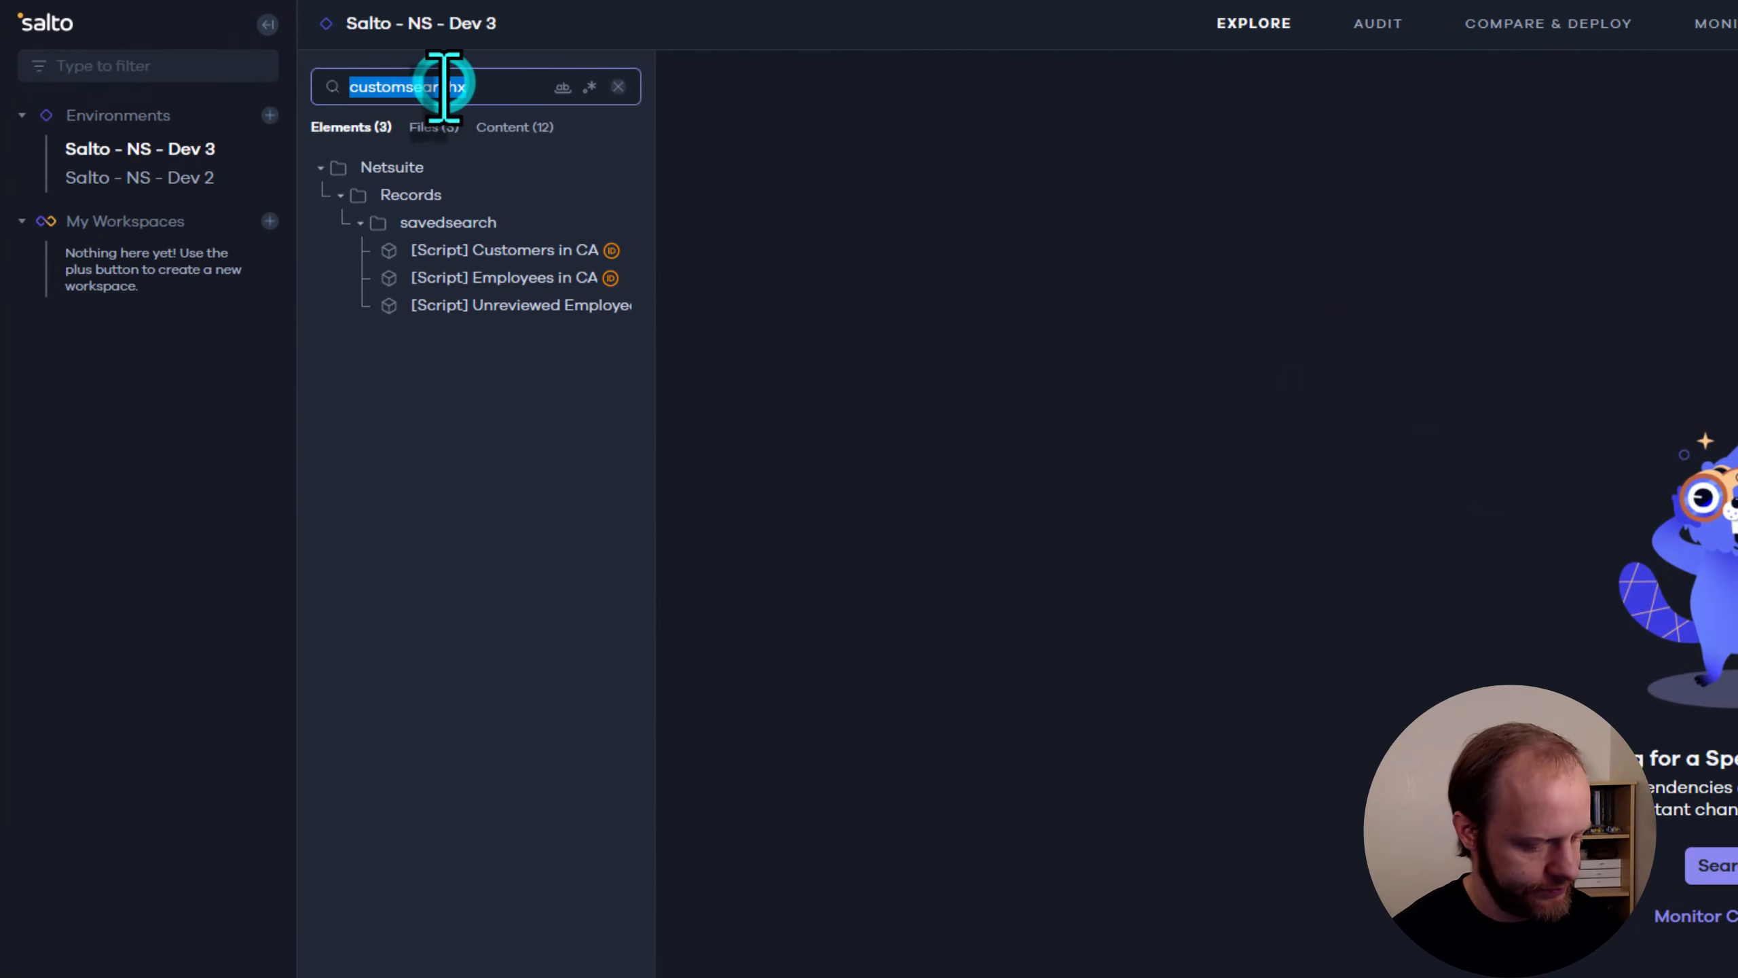
{"action": "type", "text": "manager review"}
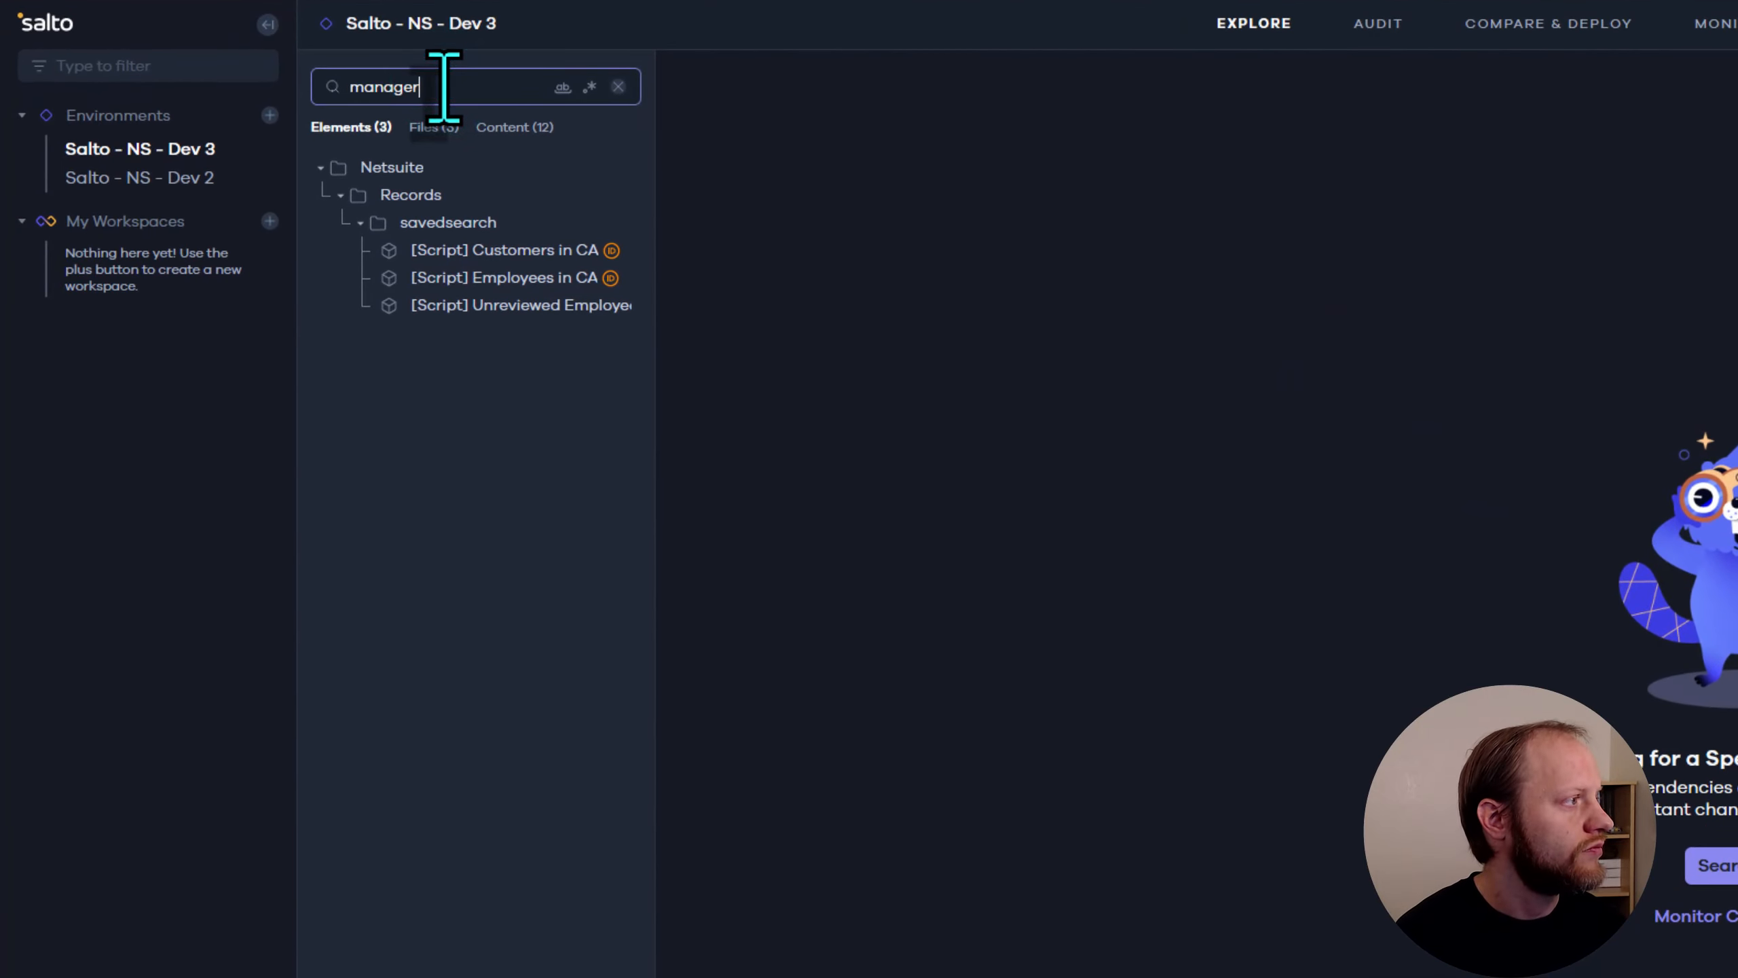
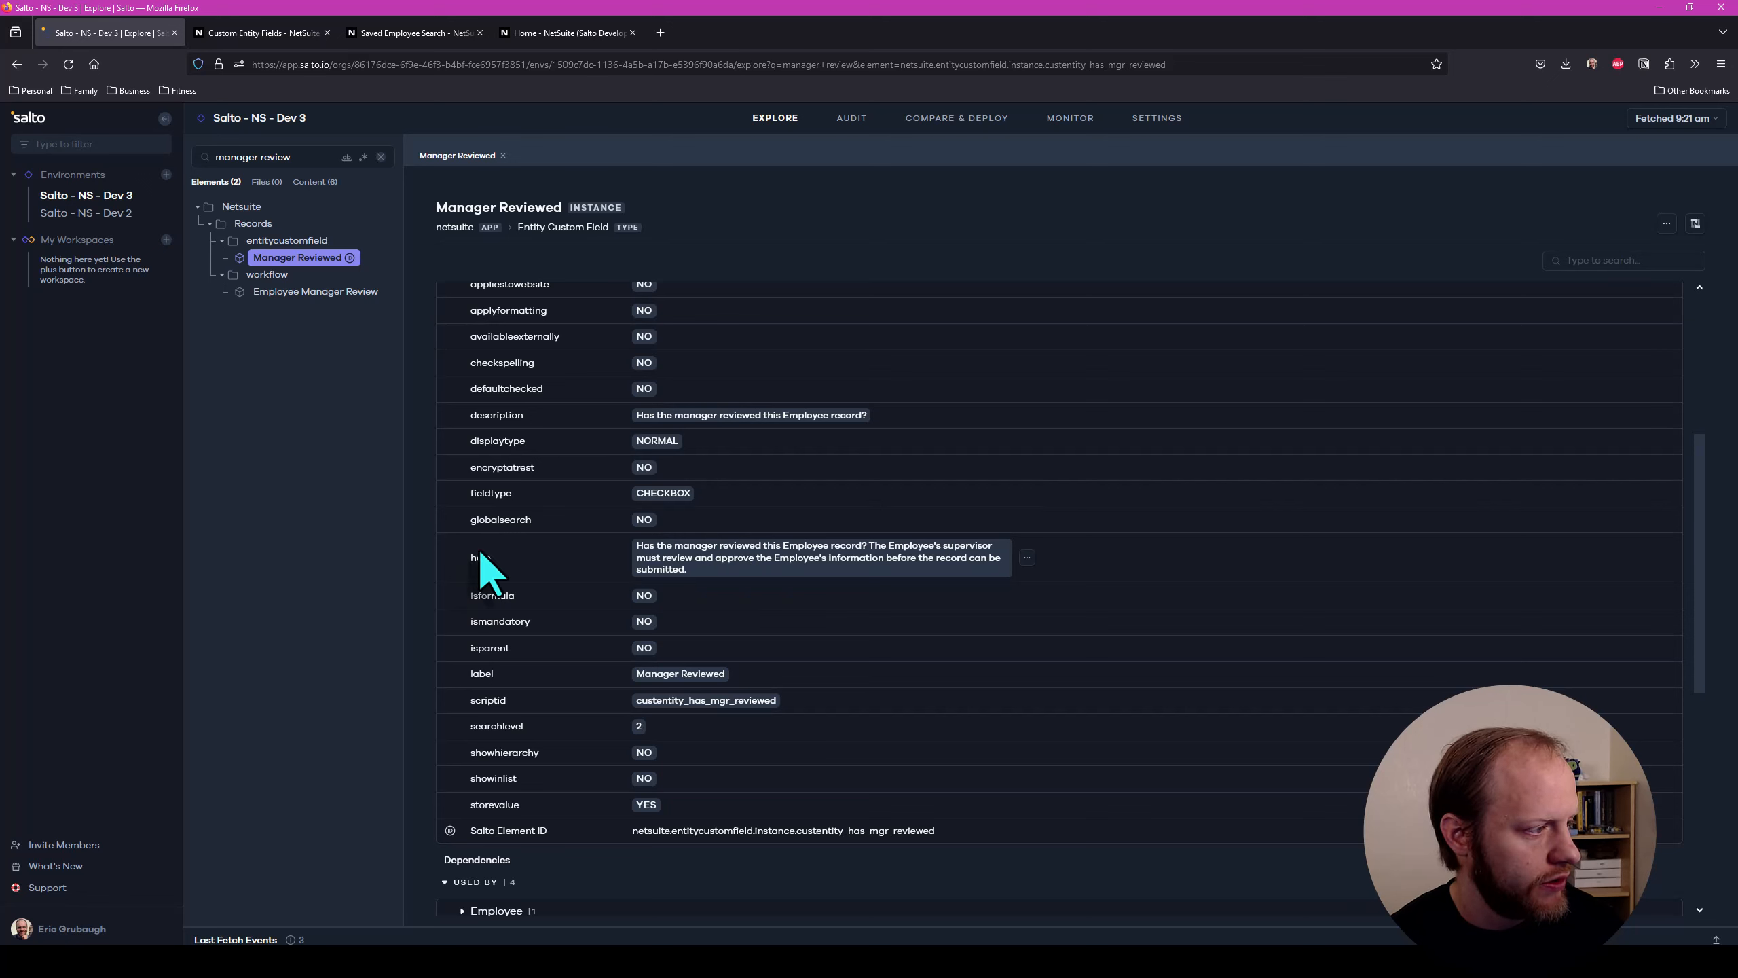
Examine the help text of the Manager Reviewed entity custom field
{"action": "left_click", "coordinate": [479, 557]}
{"action": "left_click_drag", "start_coordinate": [703, 569], "coordinate": [868, 546]}
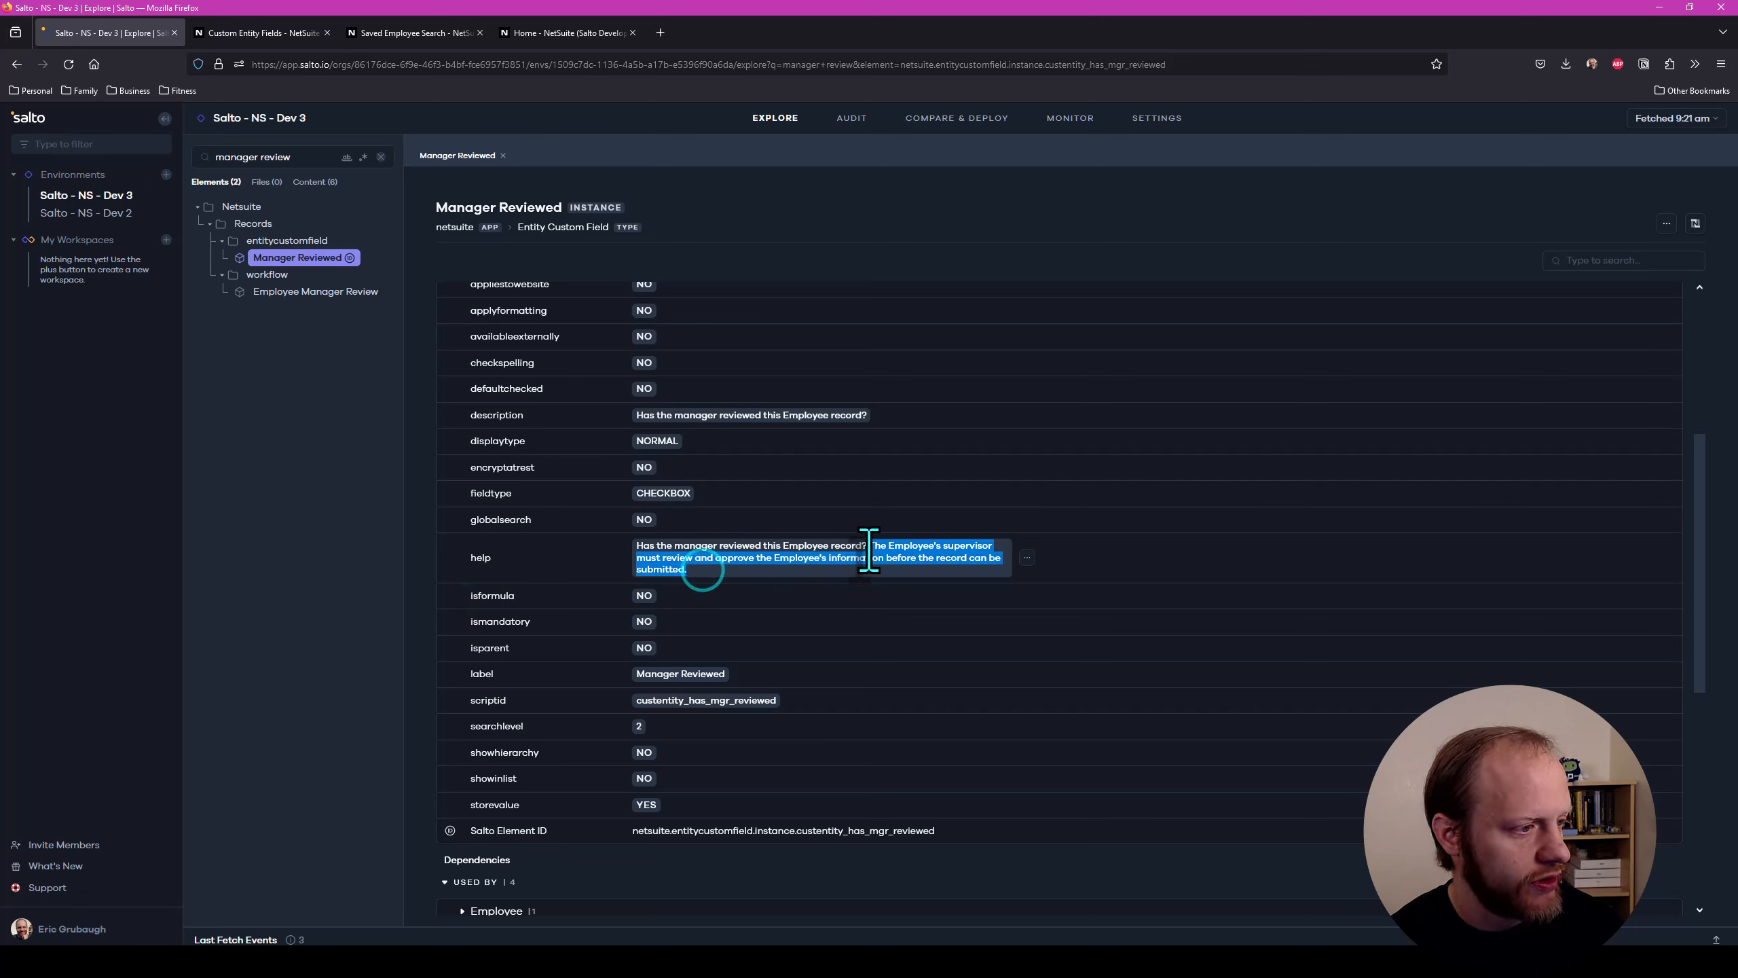
{"action": "left_click", "coordinate": [851, 564]}
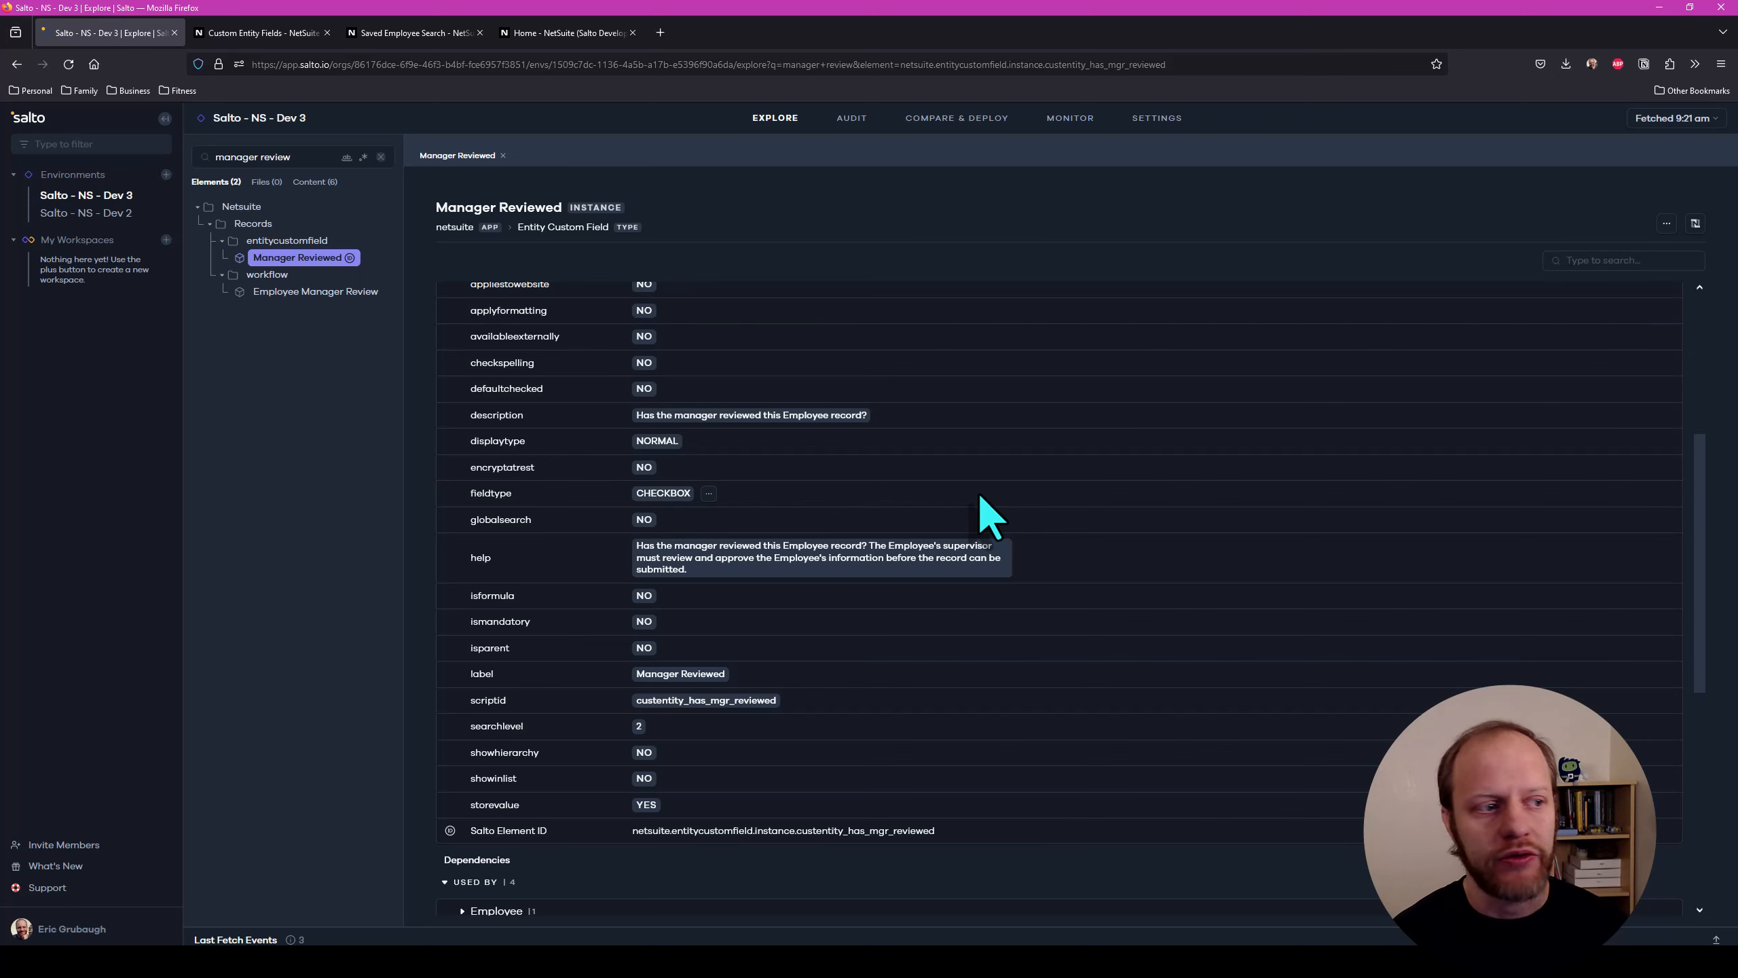
Switch to NetSuite, shorten the Manager Reviewed entity field's Help text to "Has the manager reviewed this Employee record?" and save the field
{"action": "left_click", "coordinate": [257, 32]}
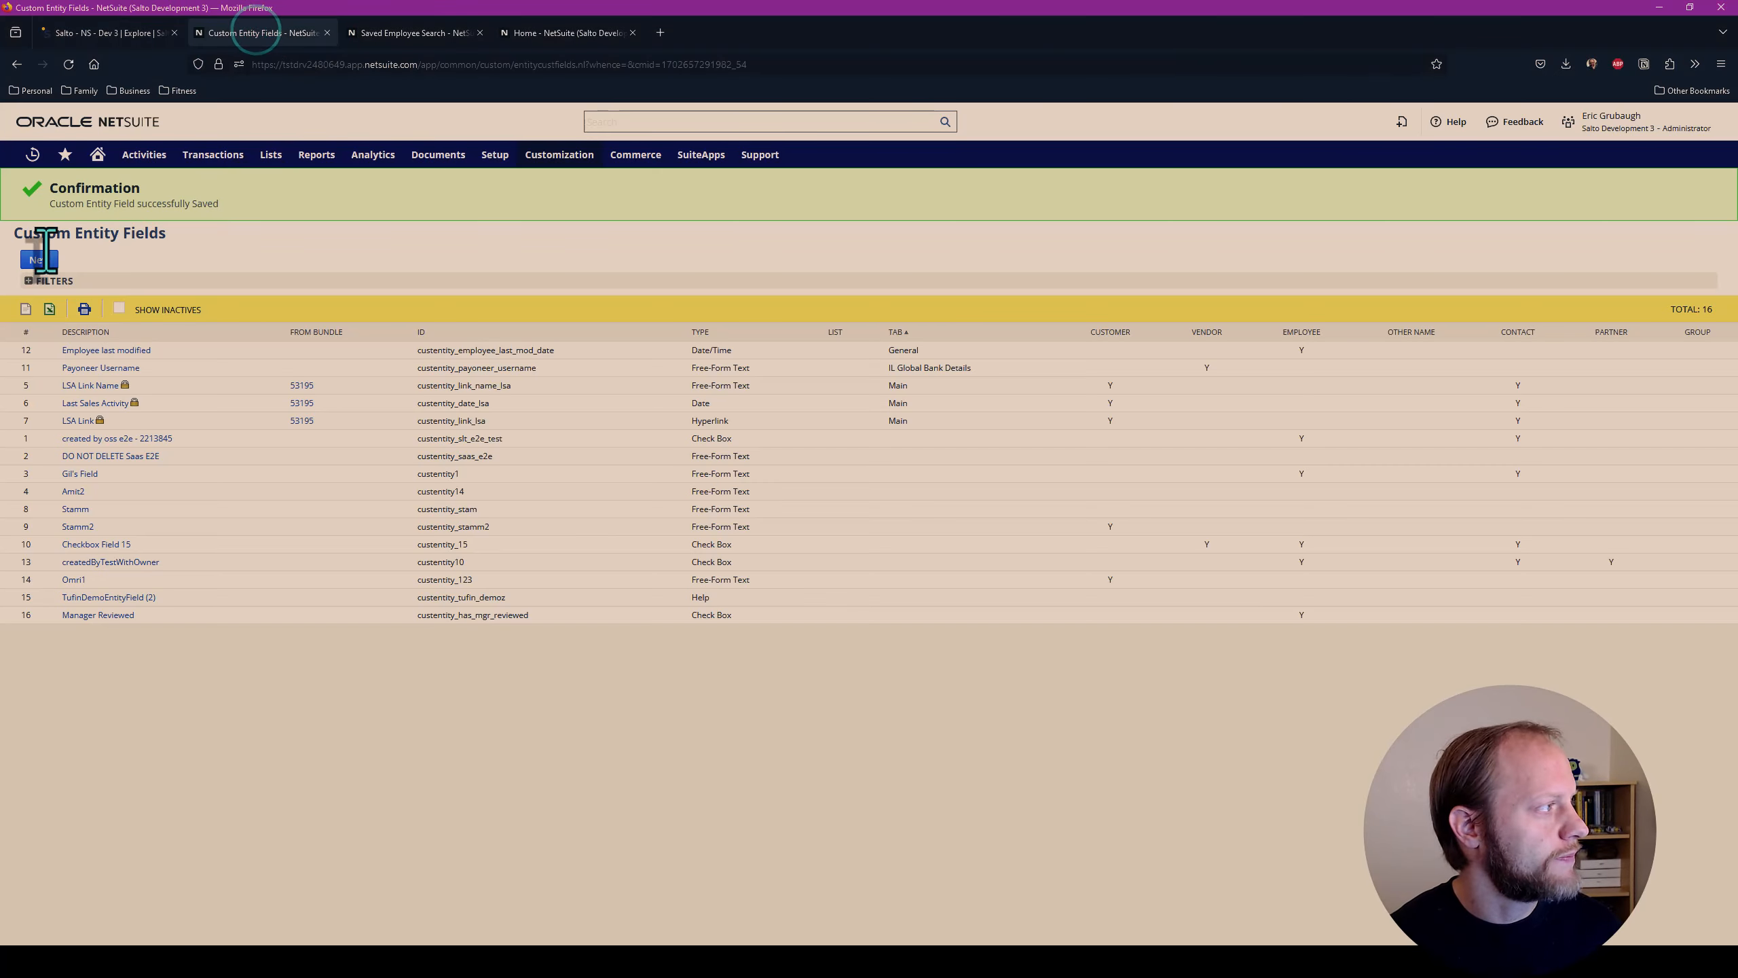
{"action": "left_click", "coordinate": [106, 615]}
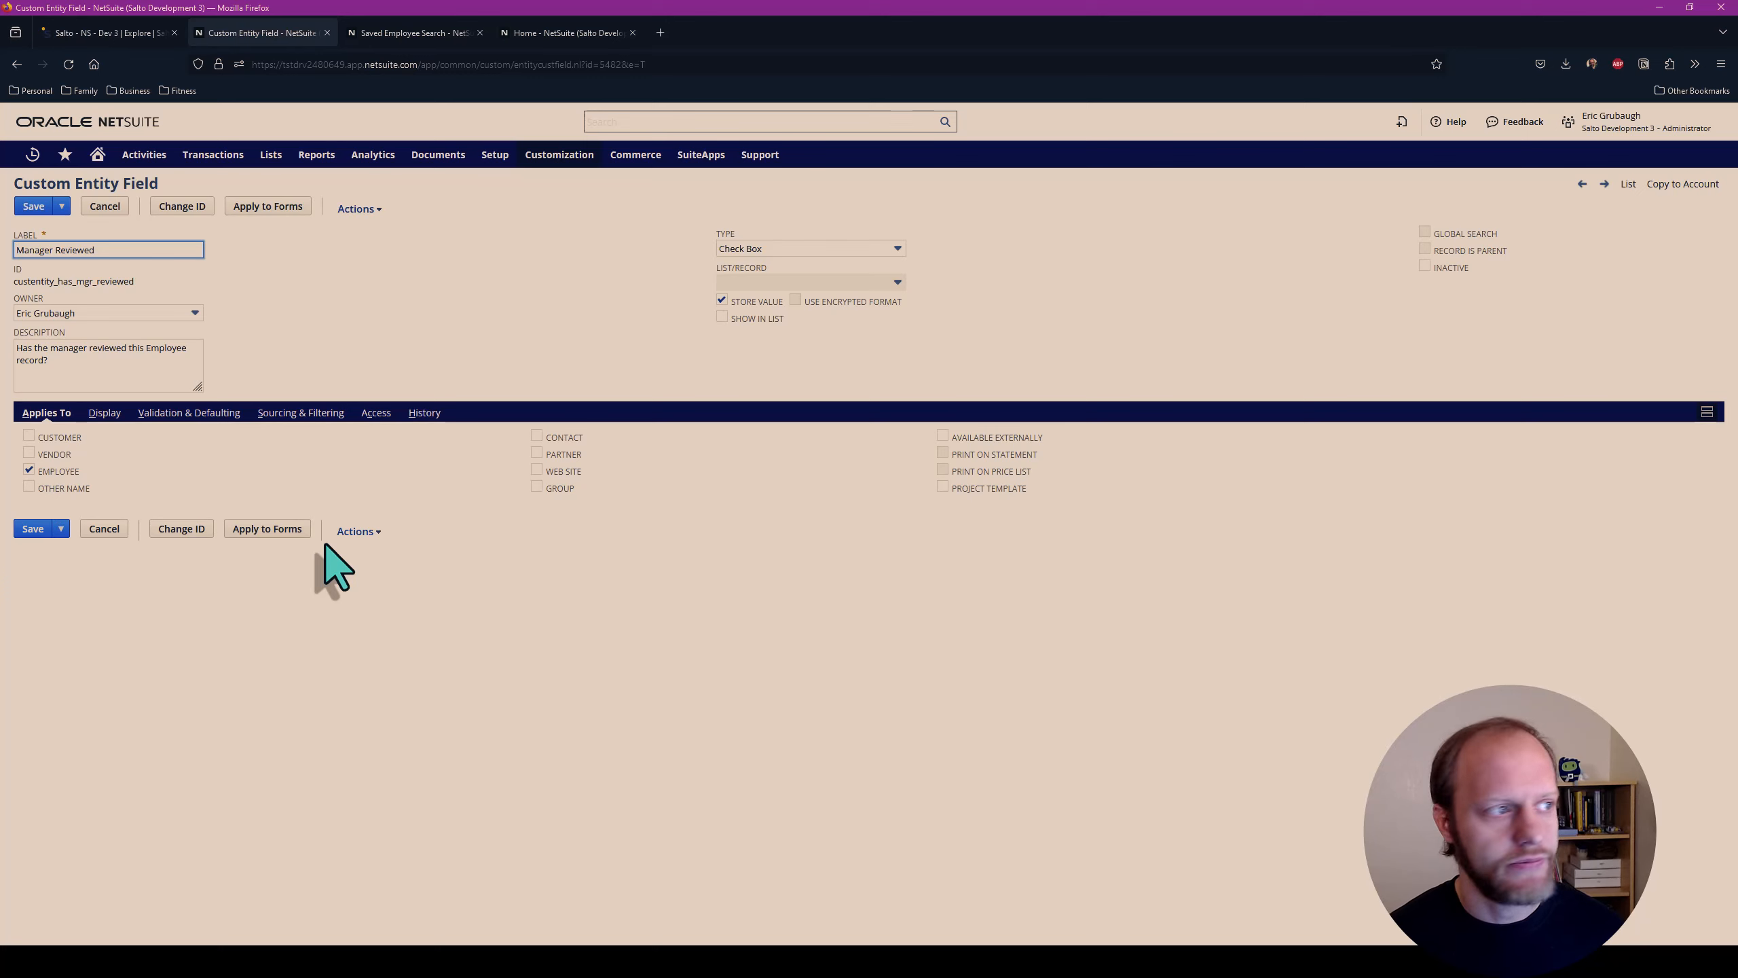
{"action": "left_click", "coordinate": [103, 413]}
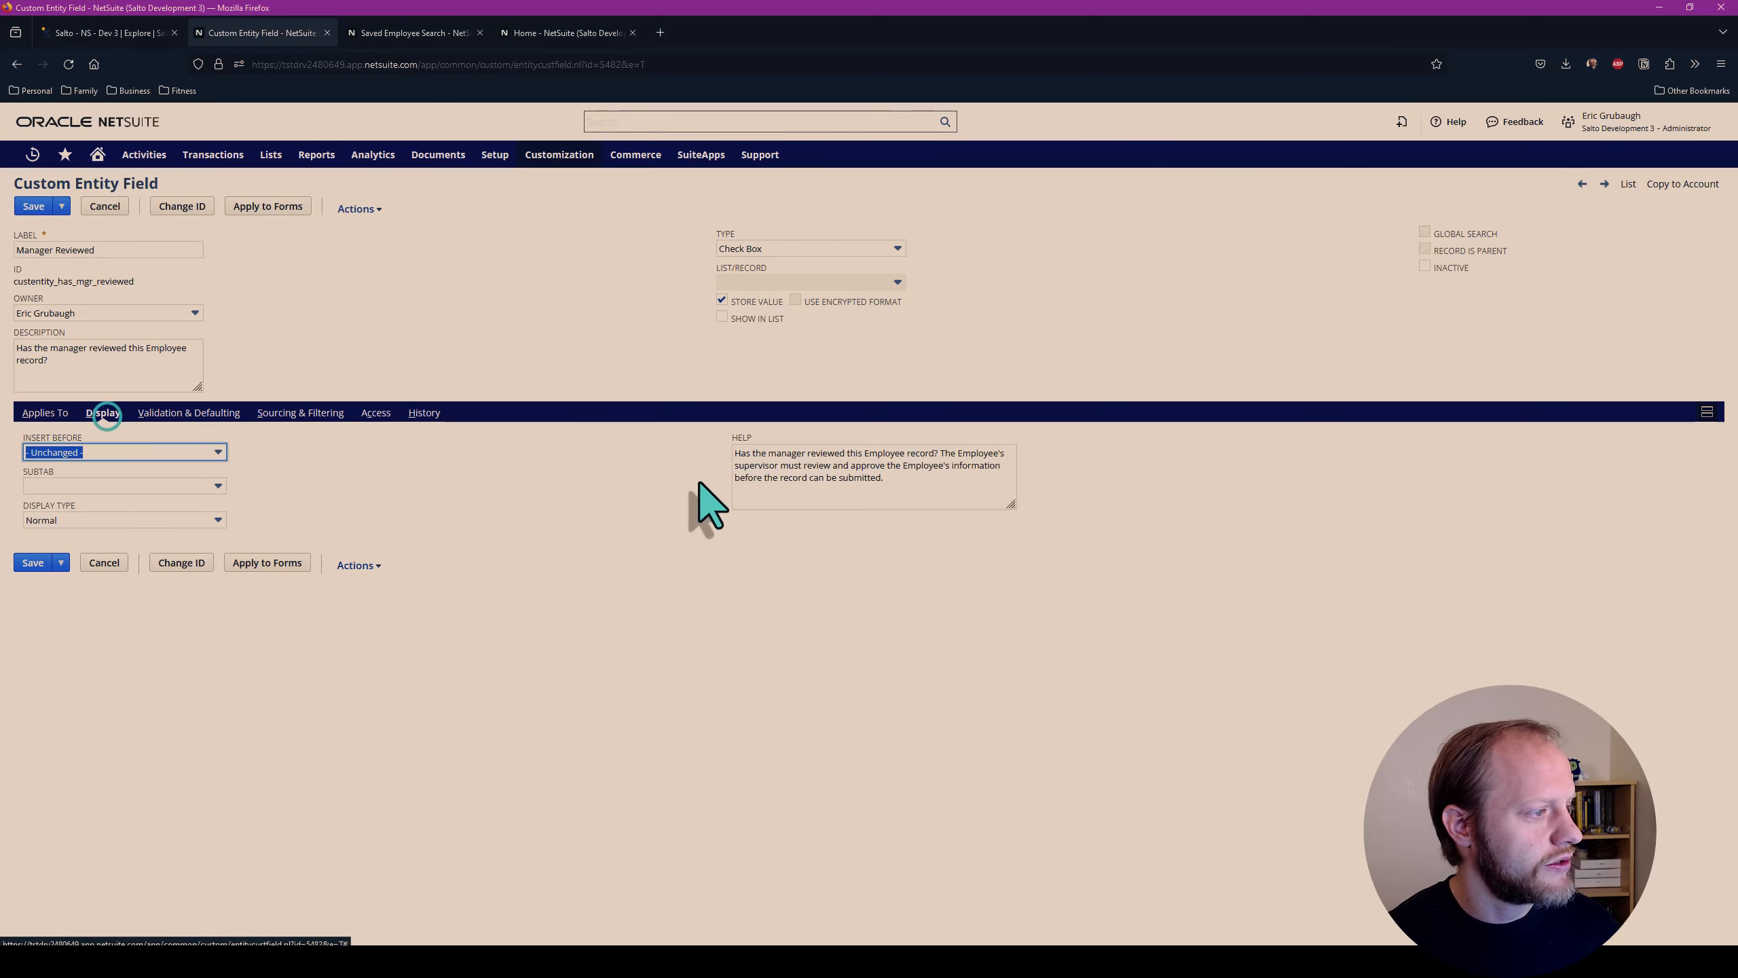
{"action": "left_click_drag", "start_coordinate": [886, 483], "coordinate": [935, 455]}
{"action": "key", "text": "BackSpace"}
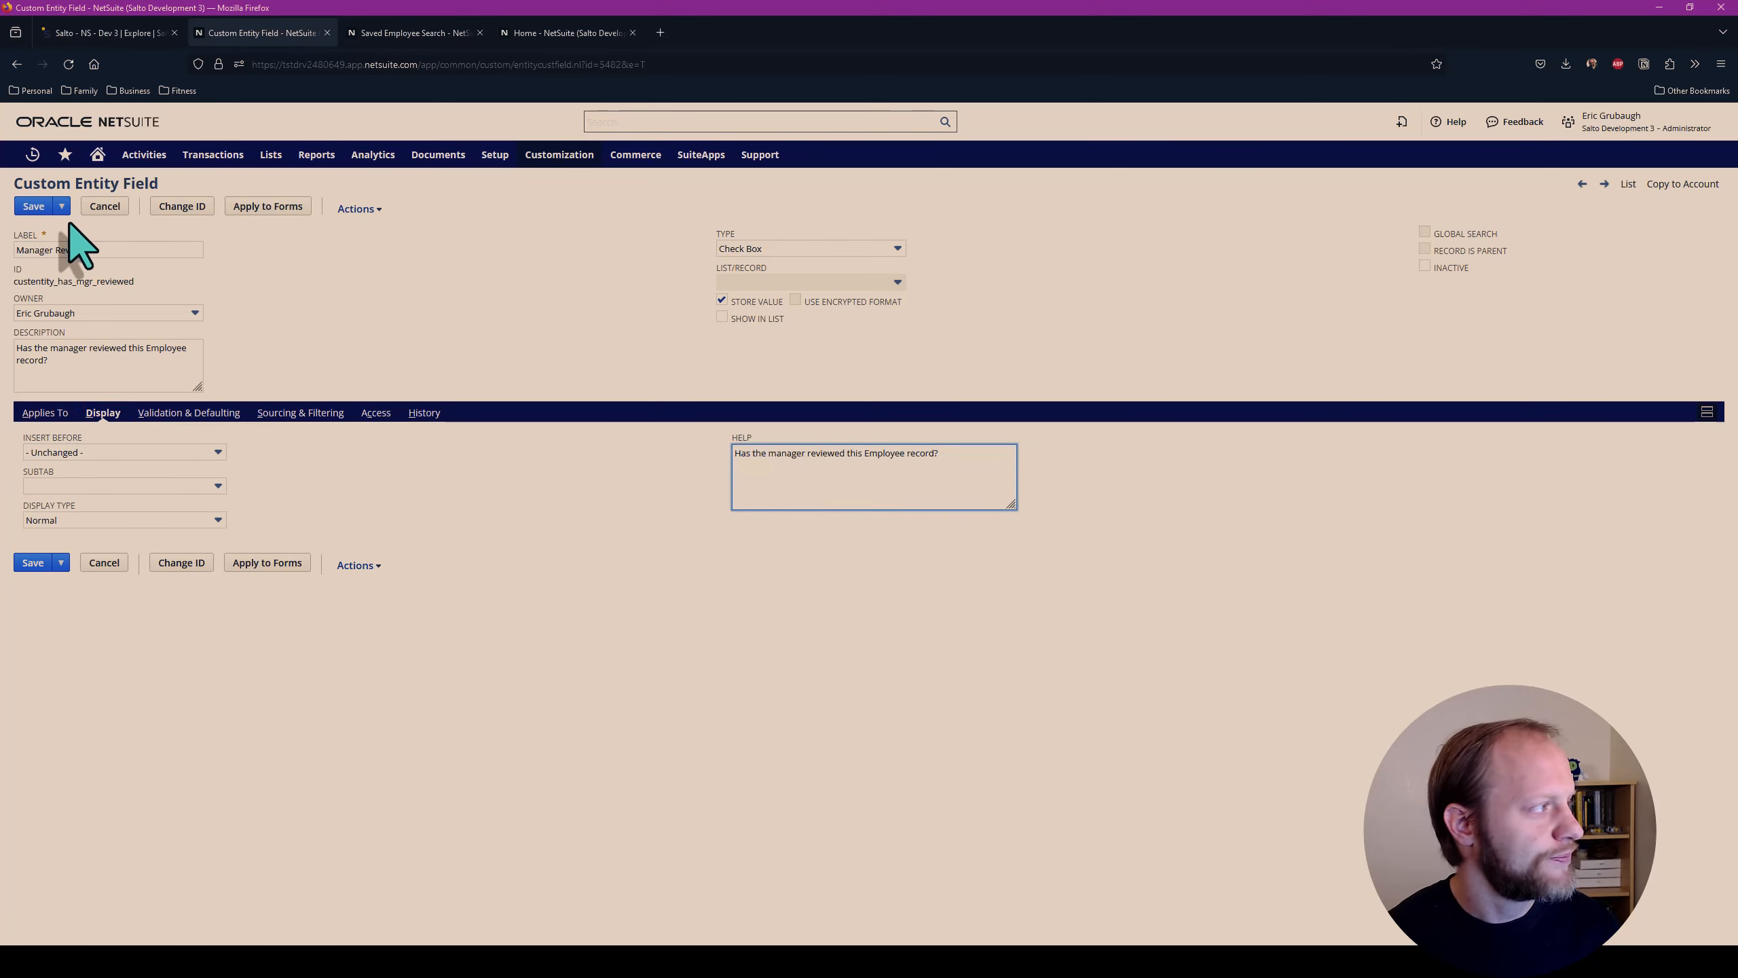
{"action": "left_click", "coordinate": [27, 207]}
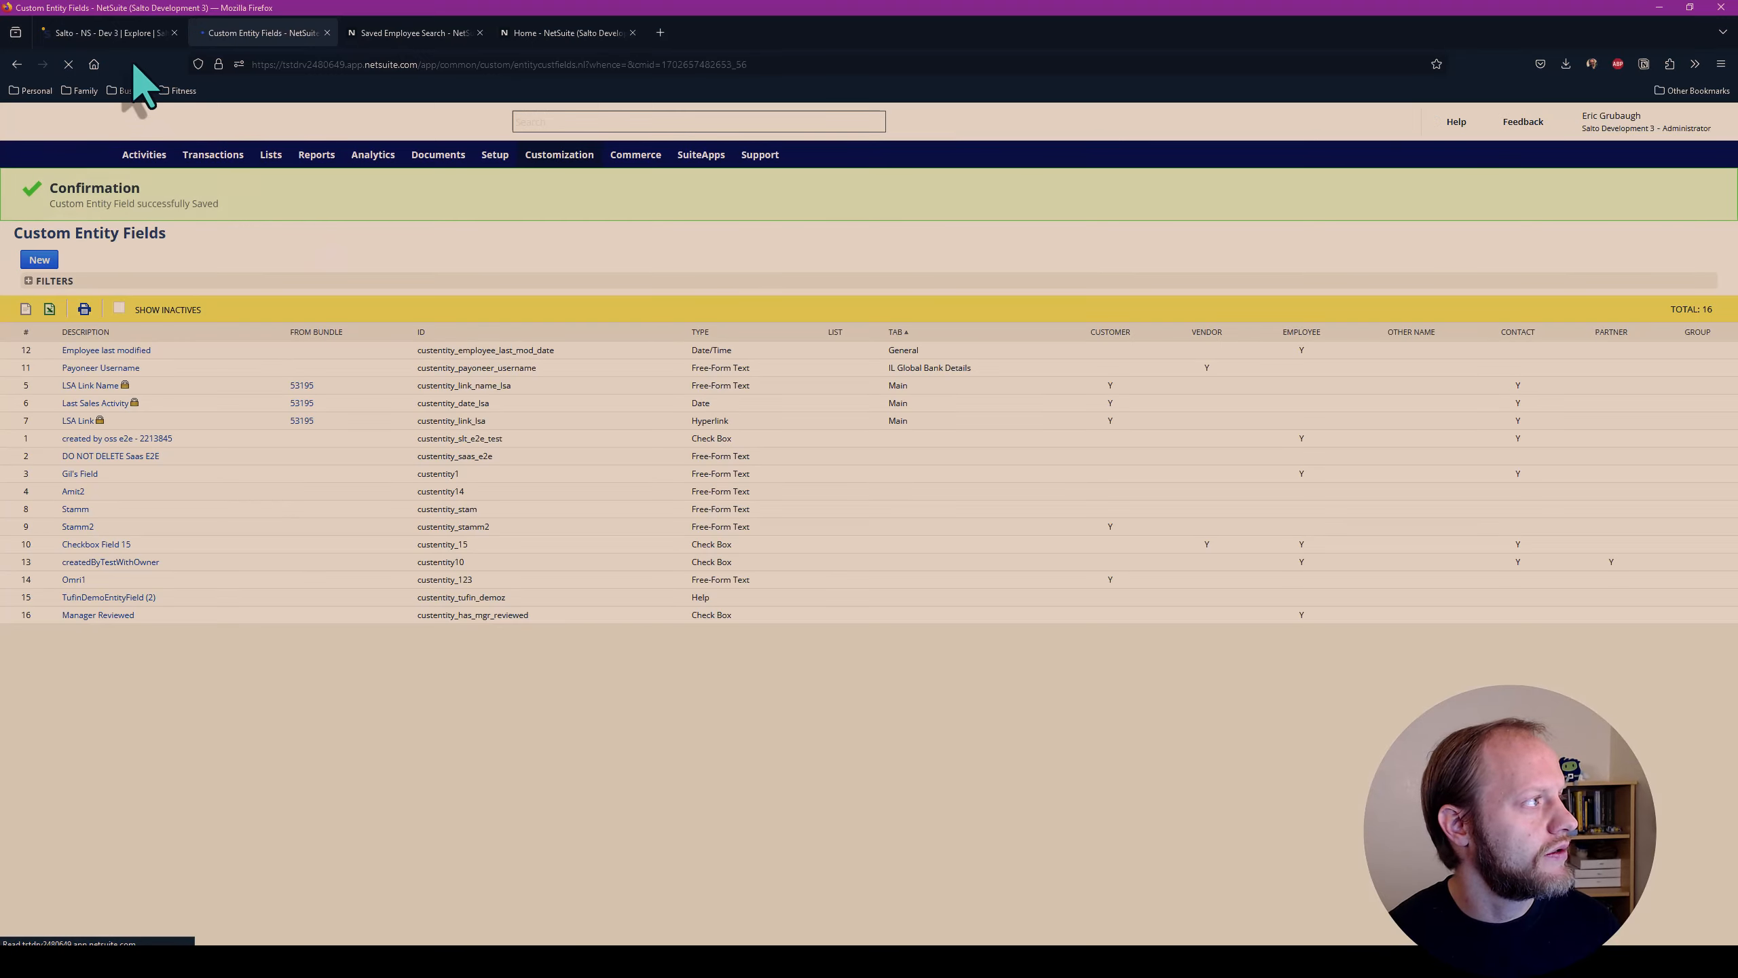
Switch back to Salto and run a fetch of the Salto - NS - Dev 3 environment
{"action": "left_click", "coordinate": [124, 34]}
{"action": "left_click", "coordinate": [1655, 118]}
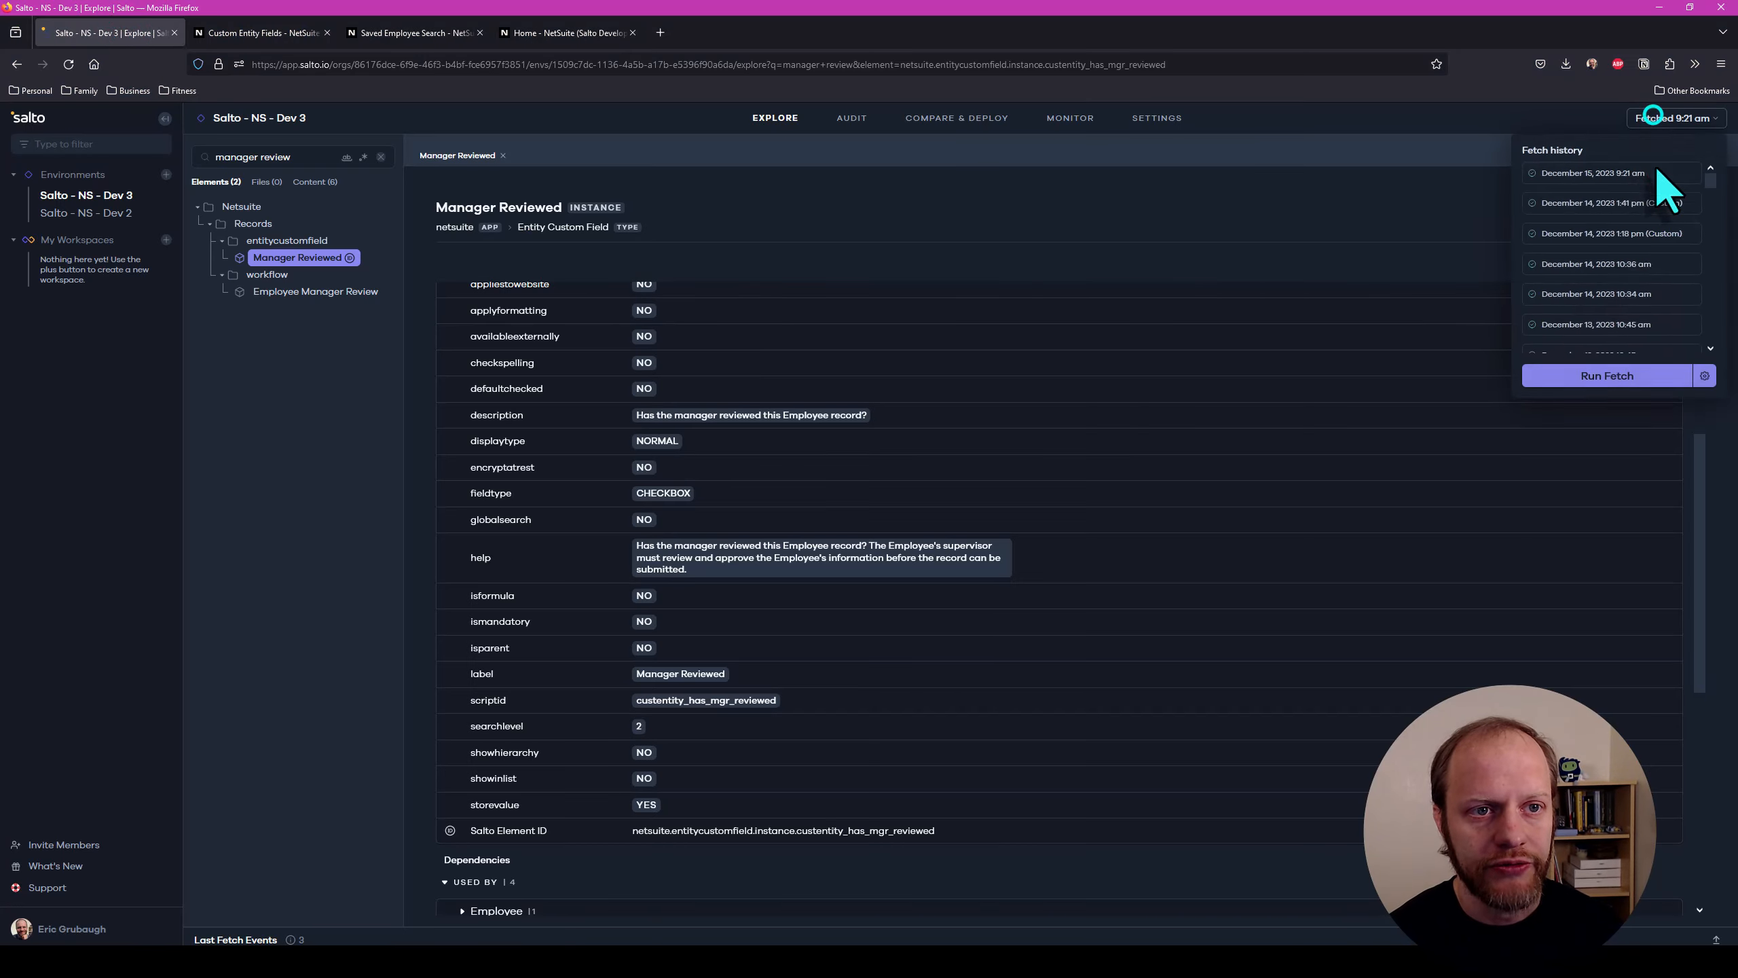
{"action": "left_click", "coordinate": [1579, 377]}
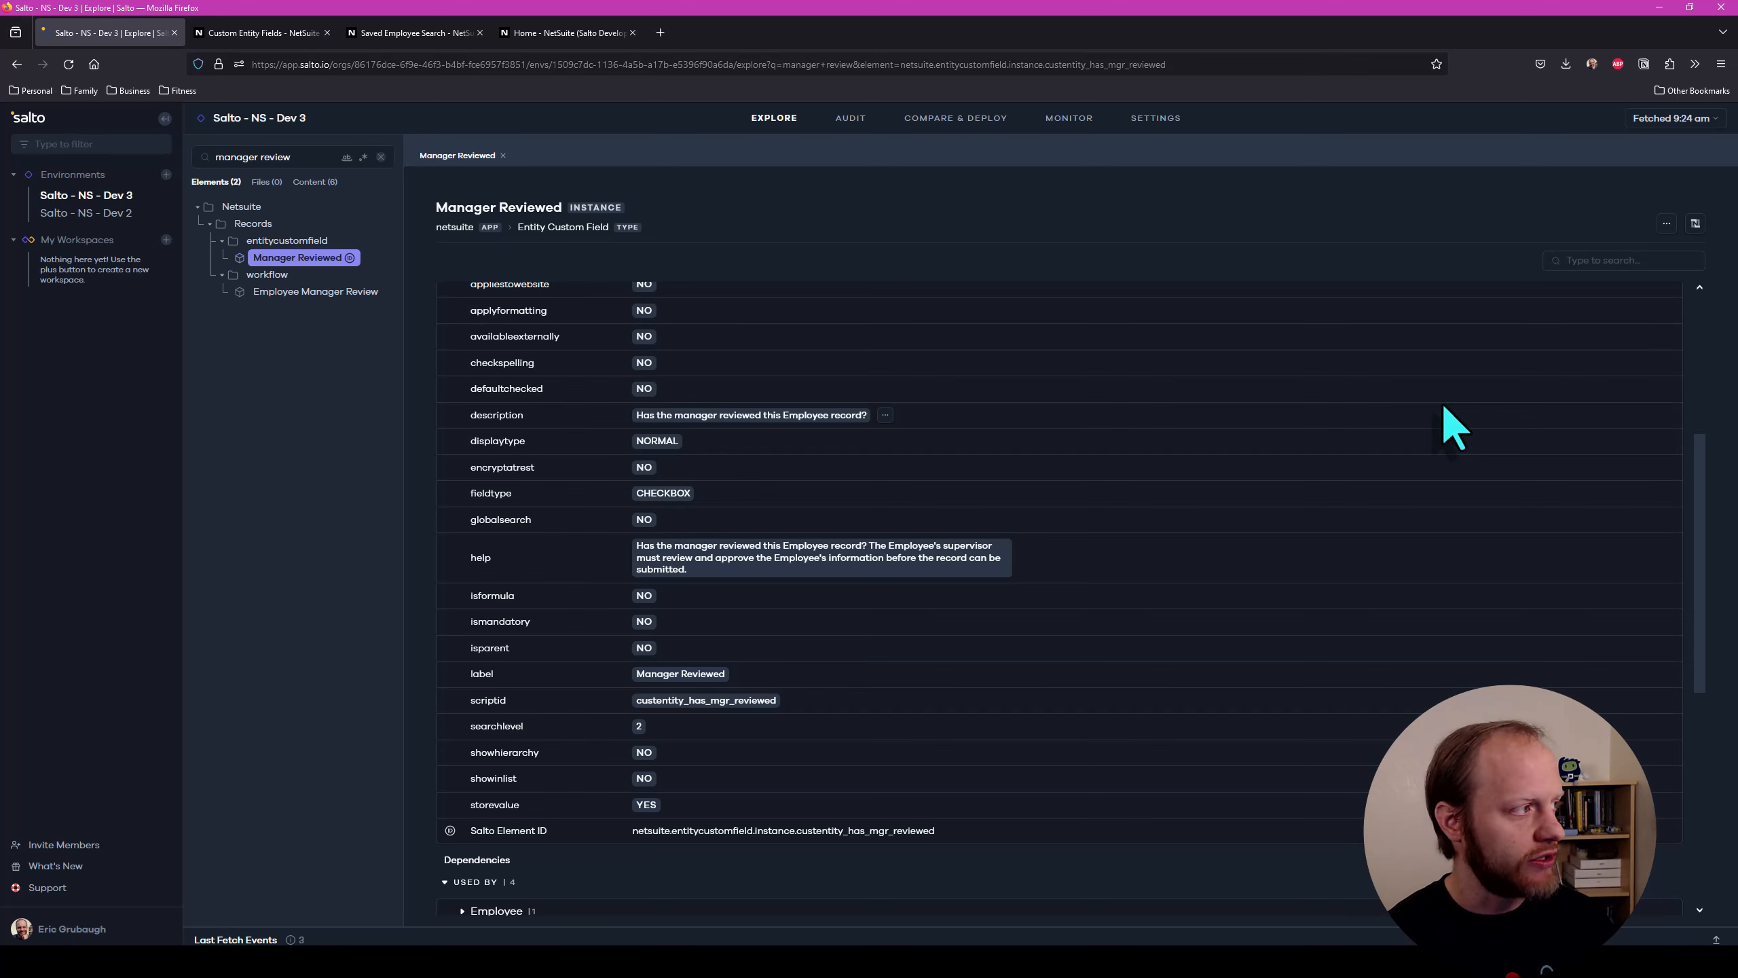
Show the deployments of Salto - NS - Dev 3 and choose Edit an Environment as the deployment type
{"action": "left_click", "coordinate": [104, 195]}
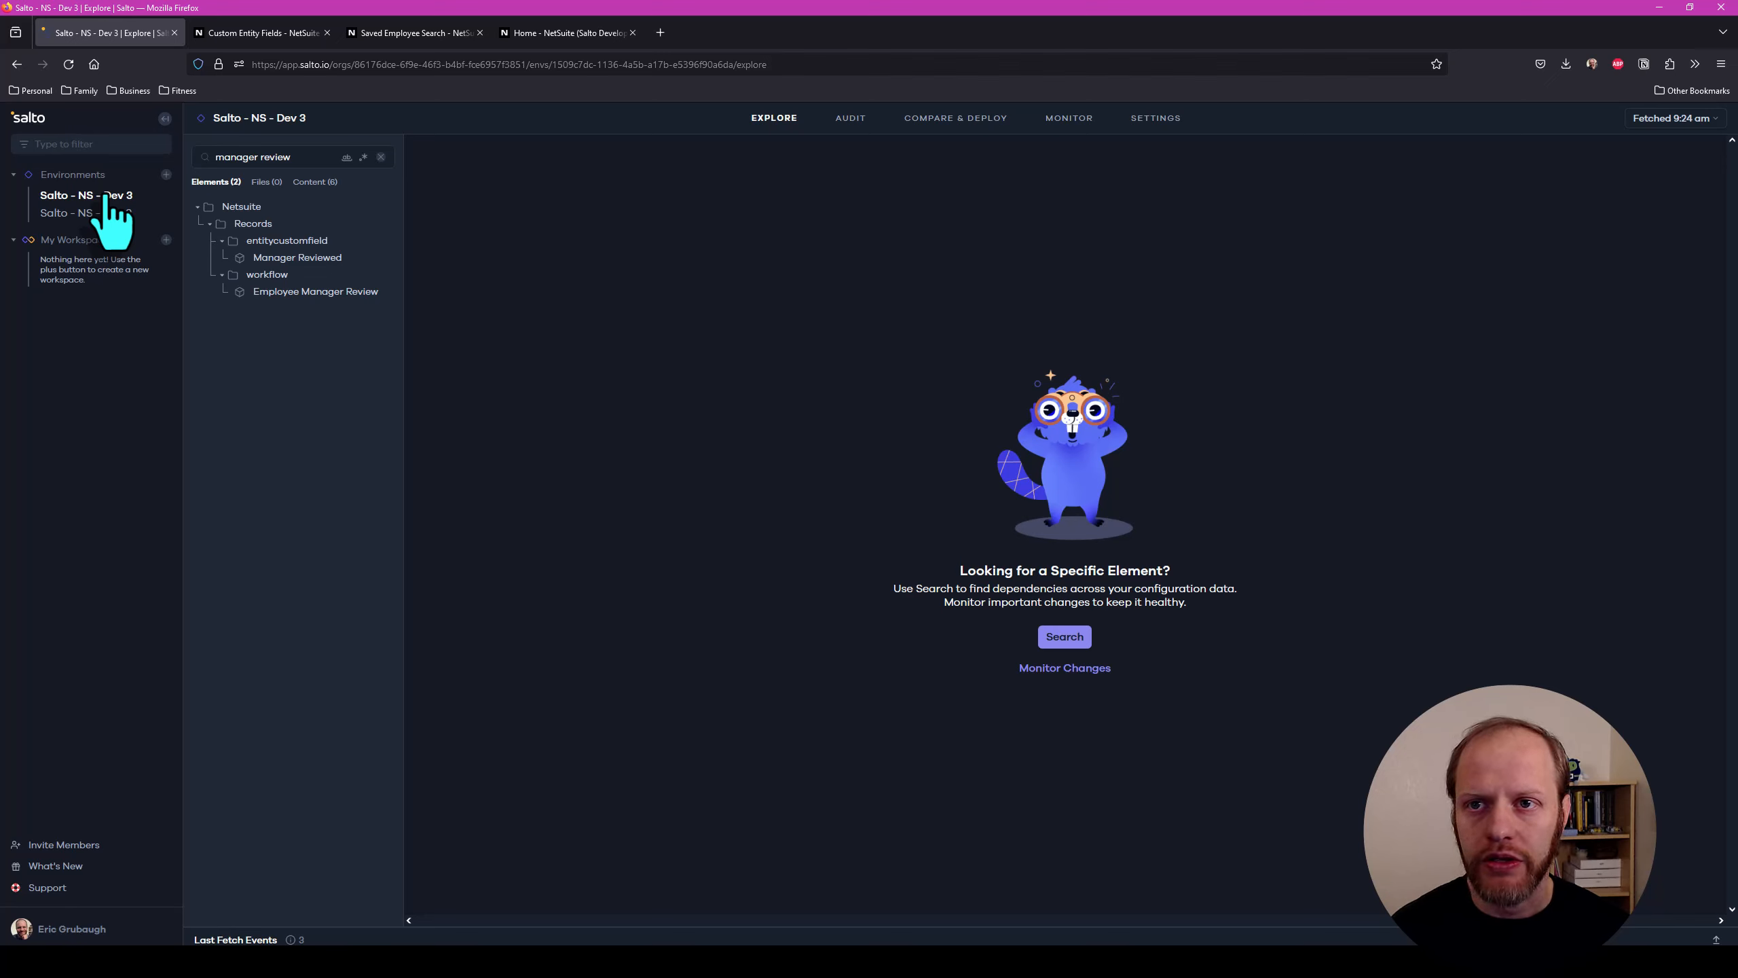
{"action": "left_click", "coordinate": [956, 123]}
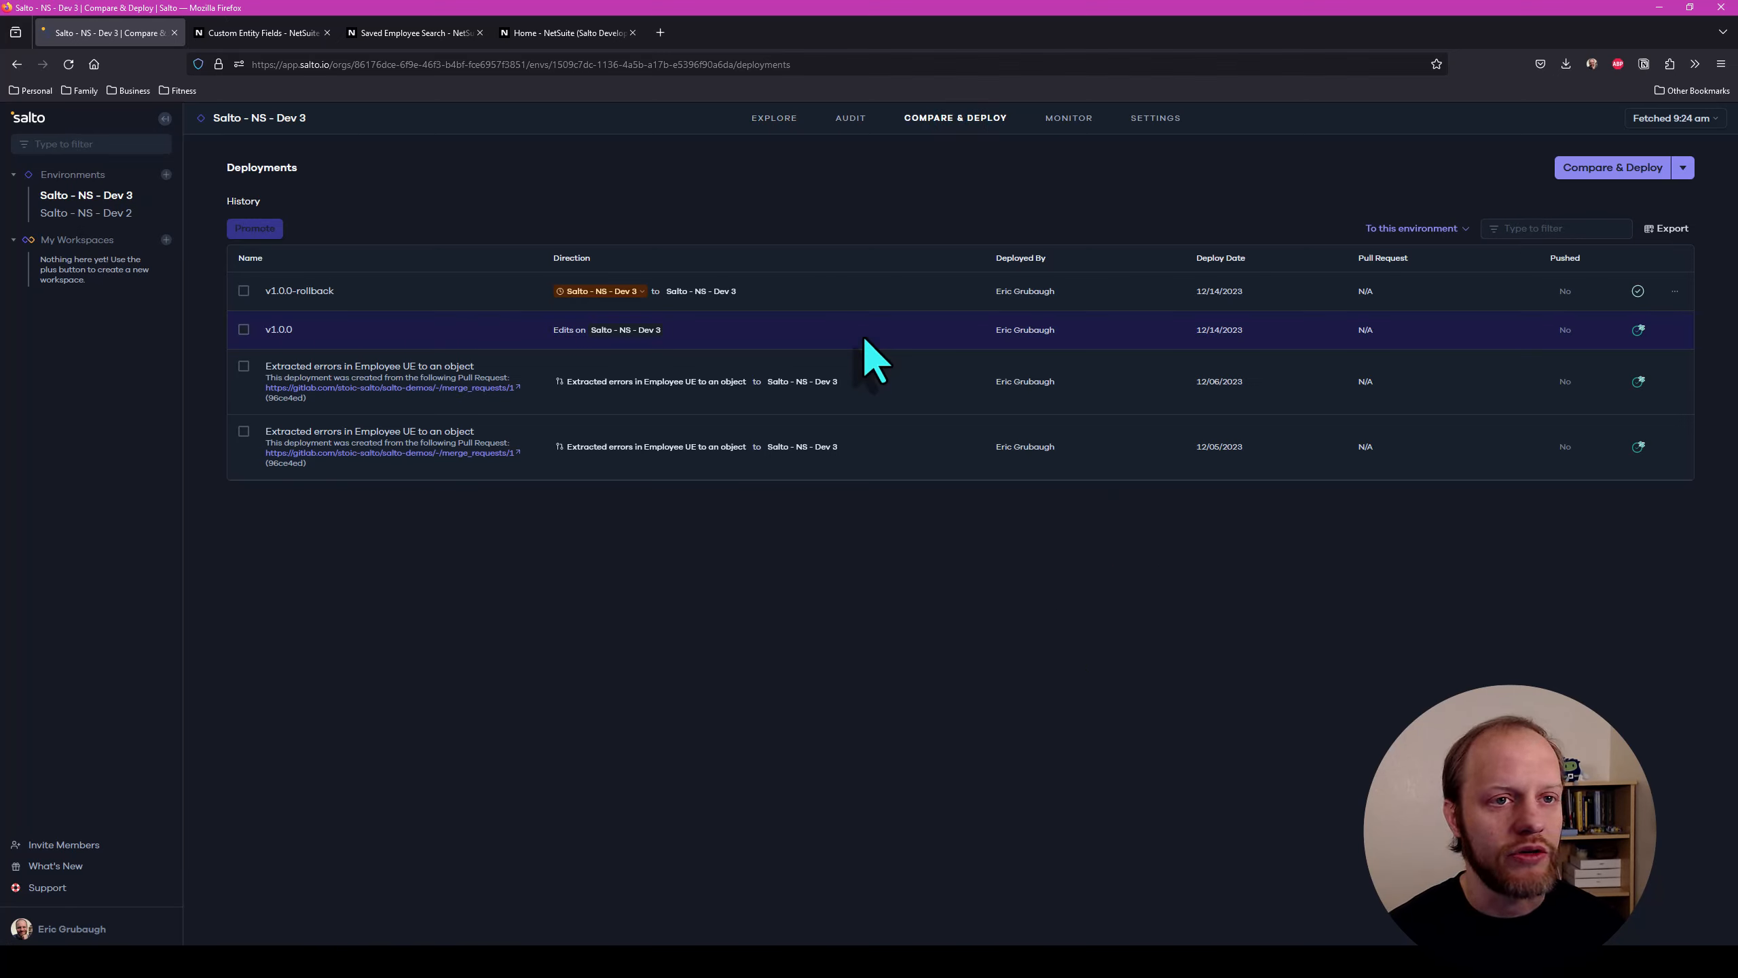
{"action": "left_click", "coordinate": [1683, 168]}
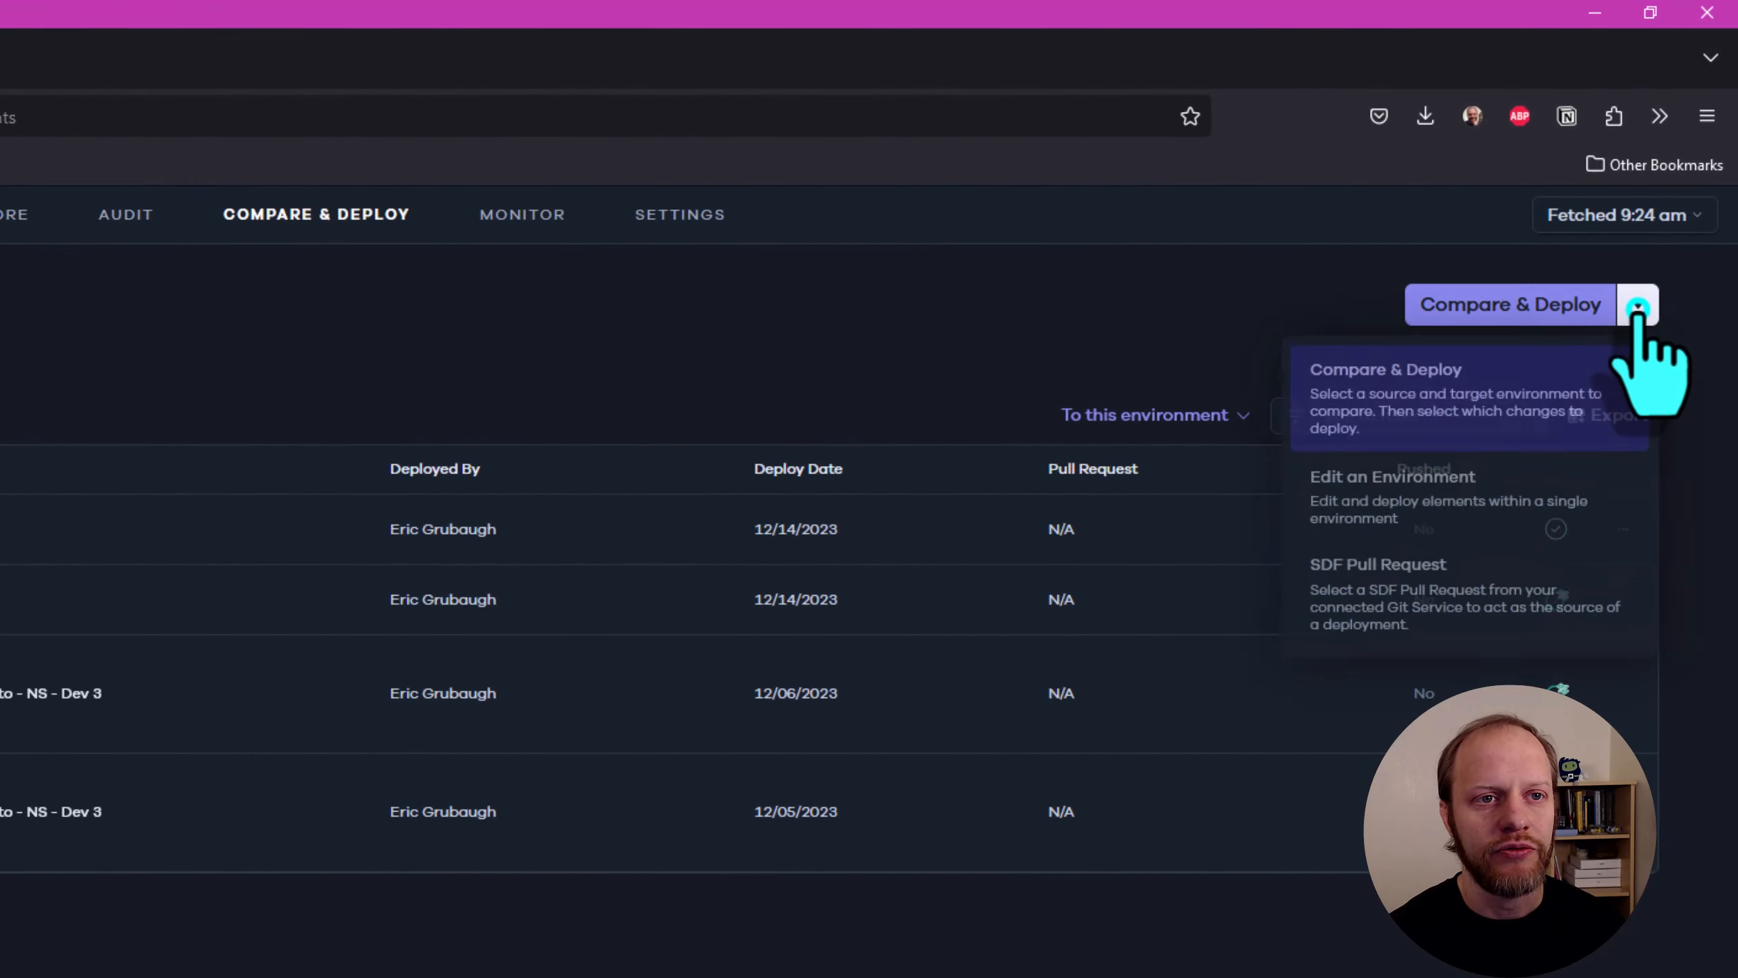
{"action": "left_click", "coordinate": [1386, 514]}
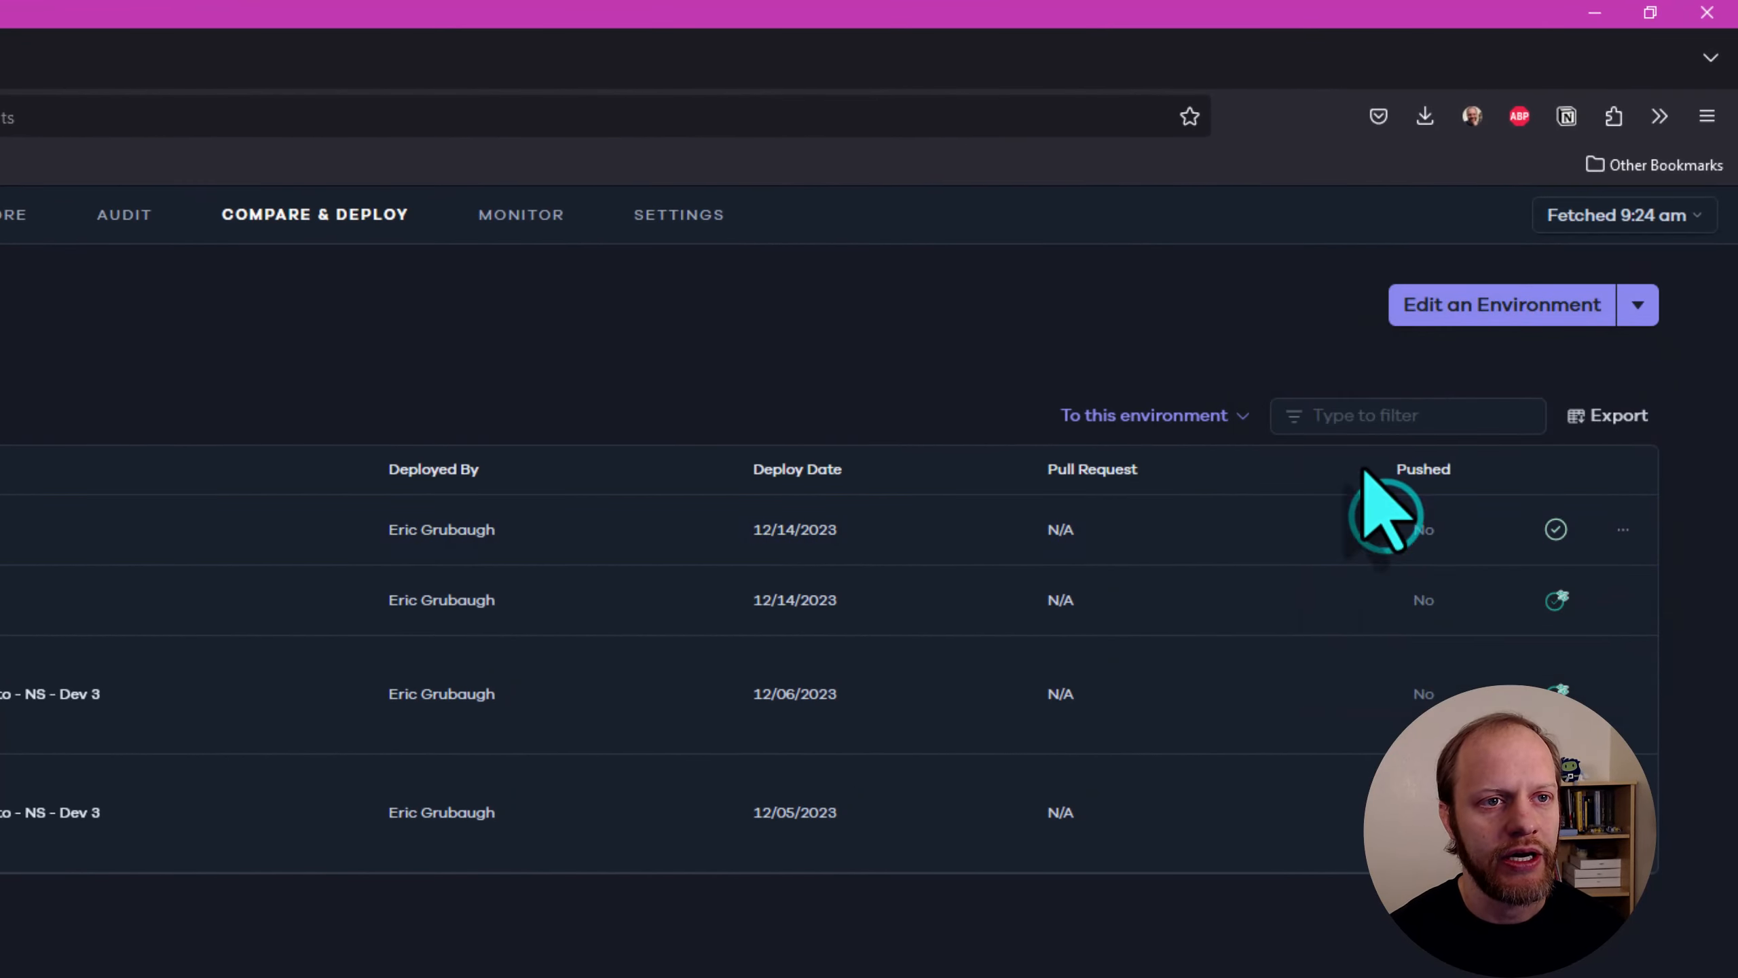
{"action": "left_click", "coordinate": [1465, 311]}
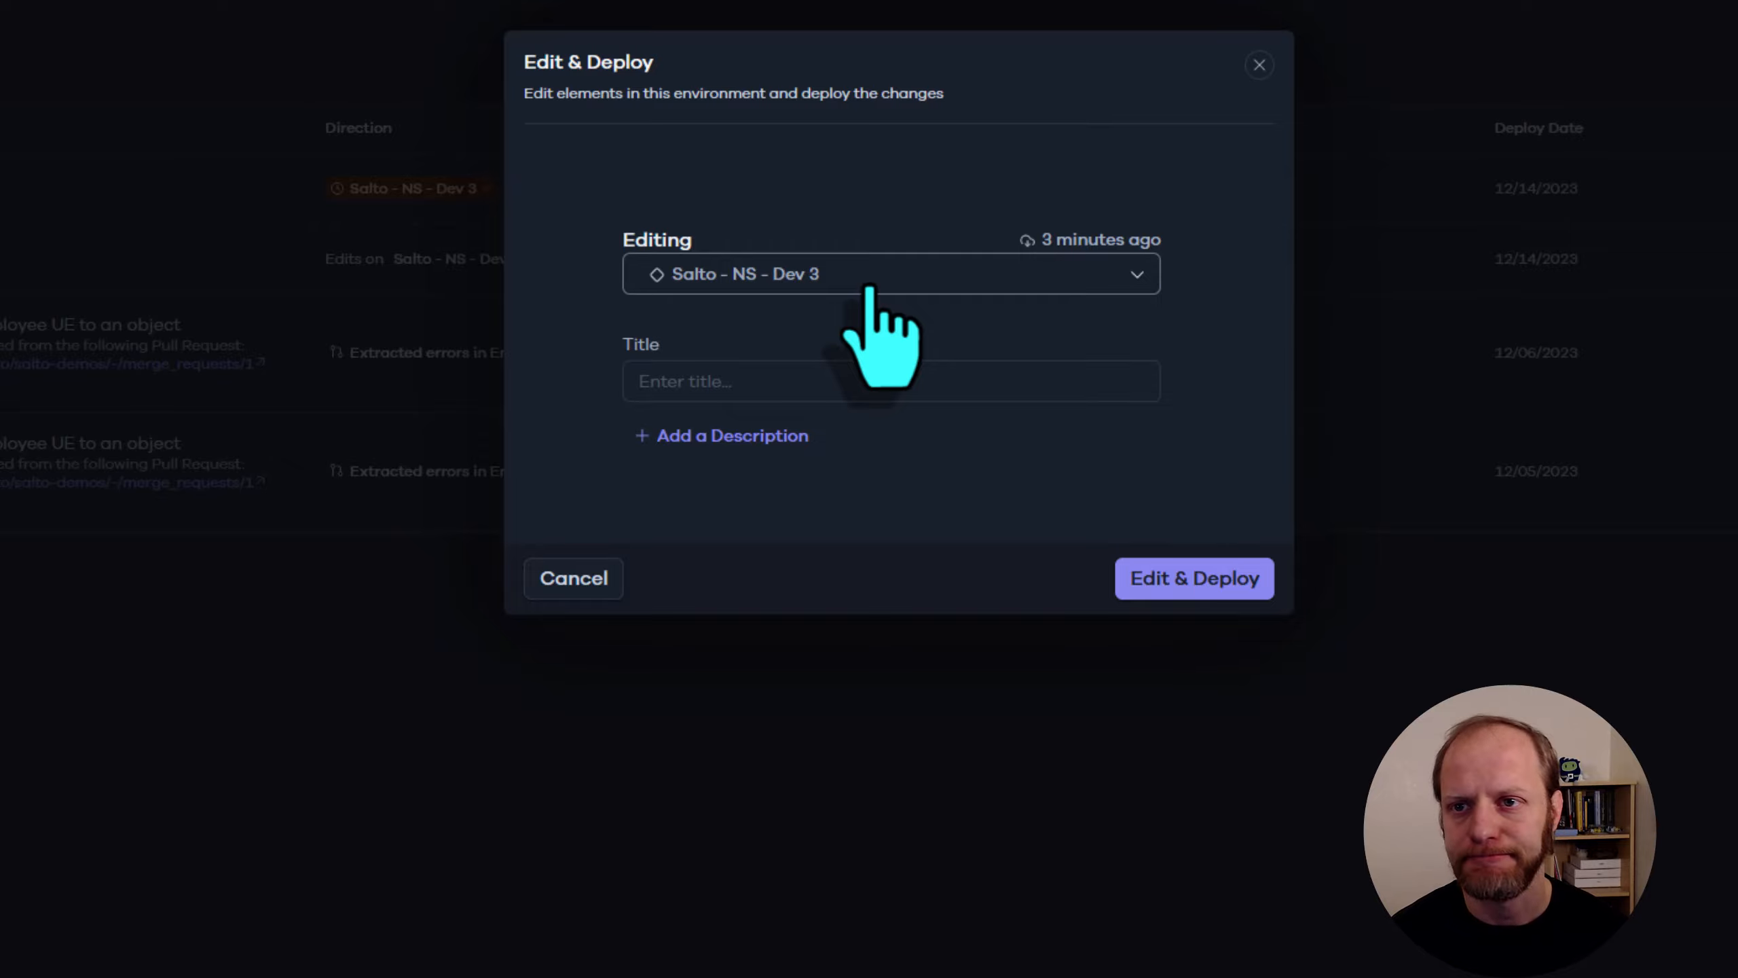
{"action": "left_click", "coordinate": [757, 381]}
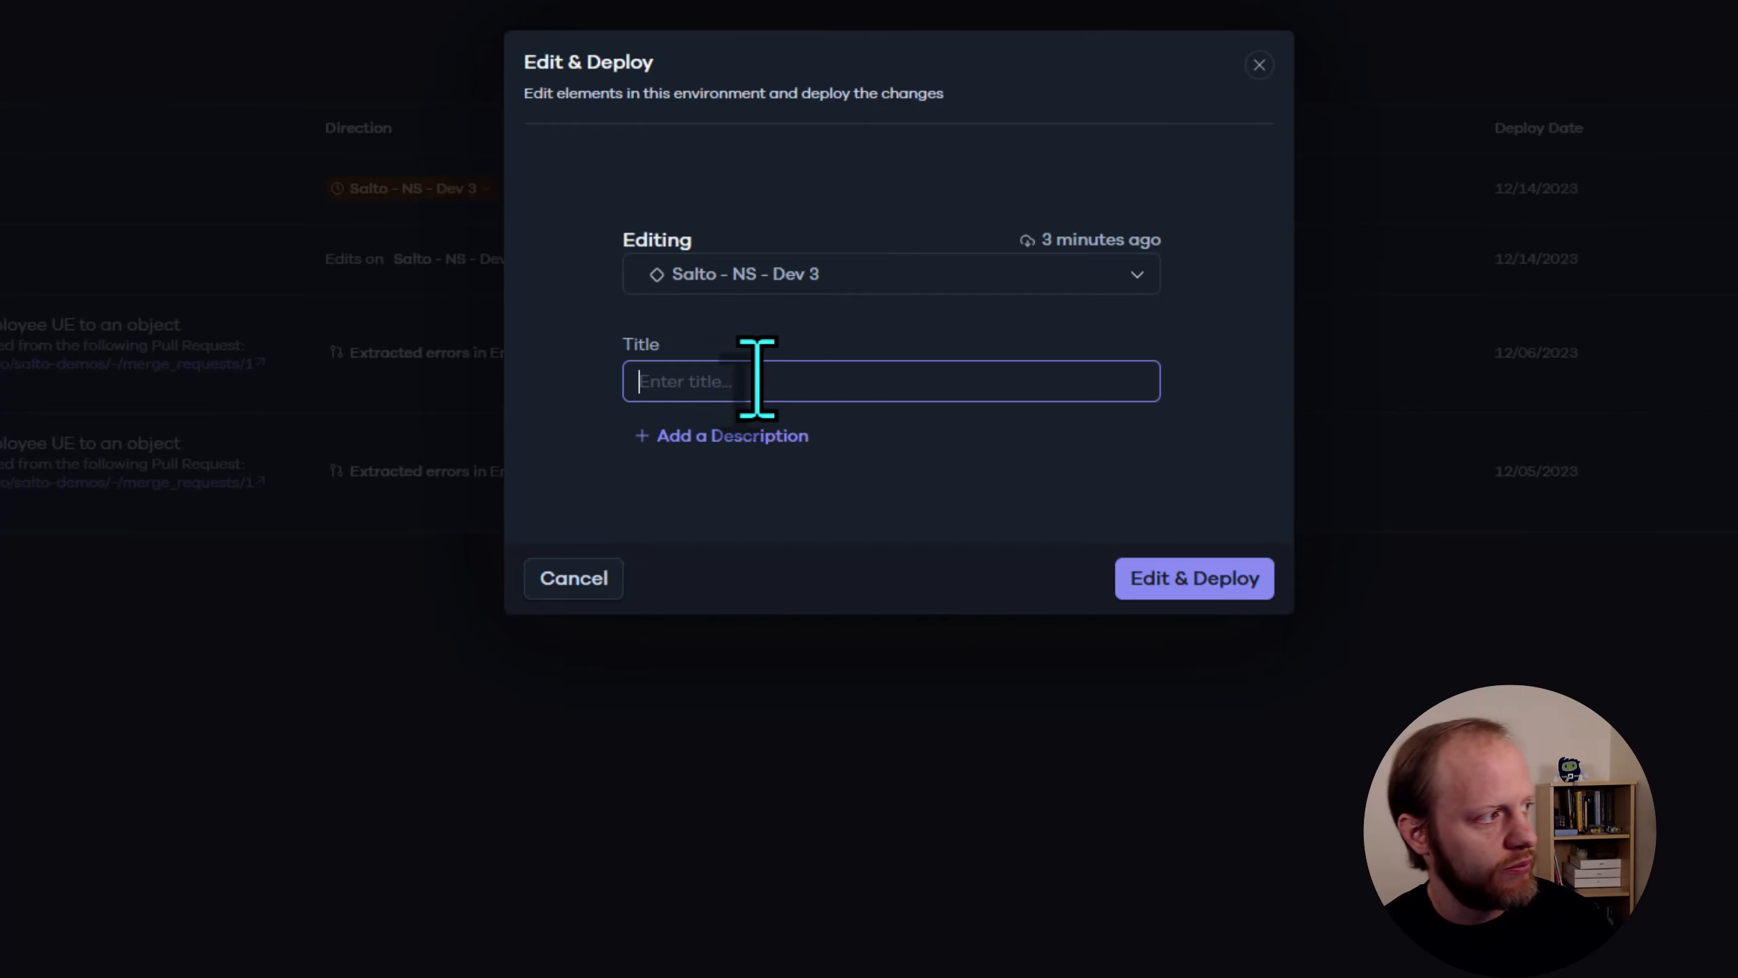
{"action": "left_click", "coordinate": [574, 579]}
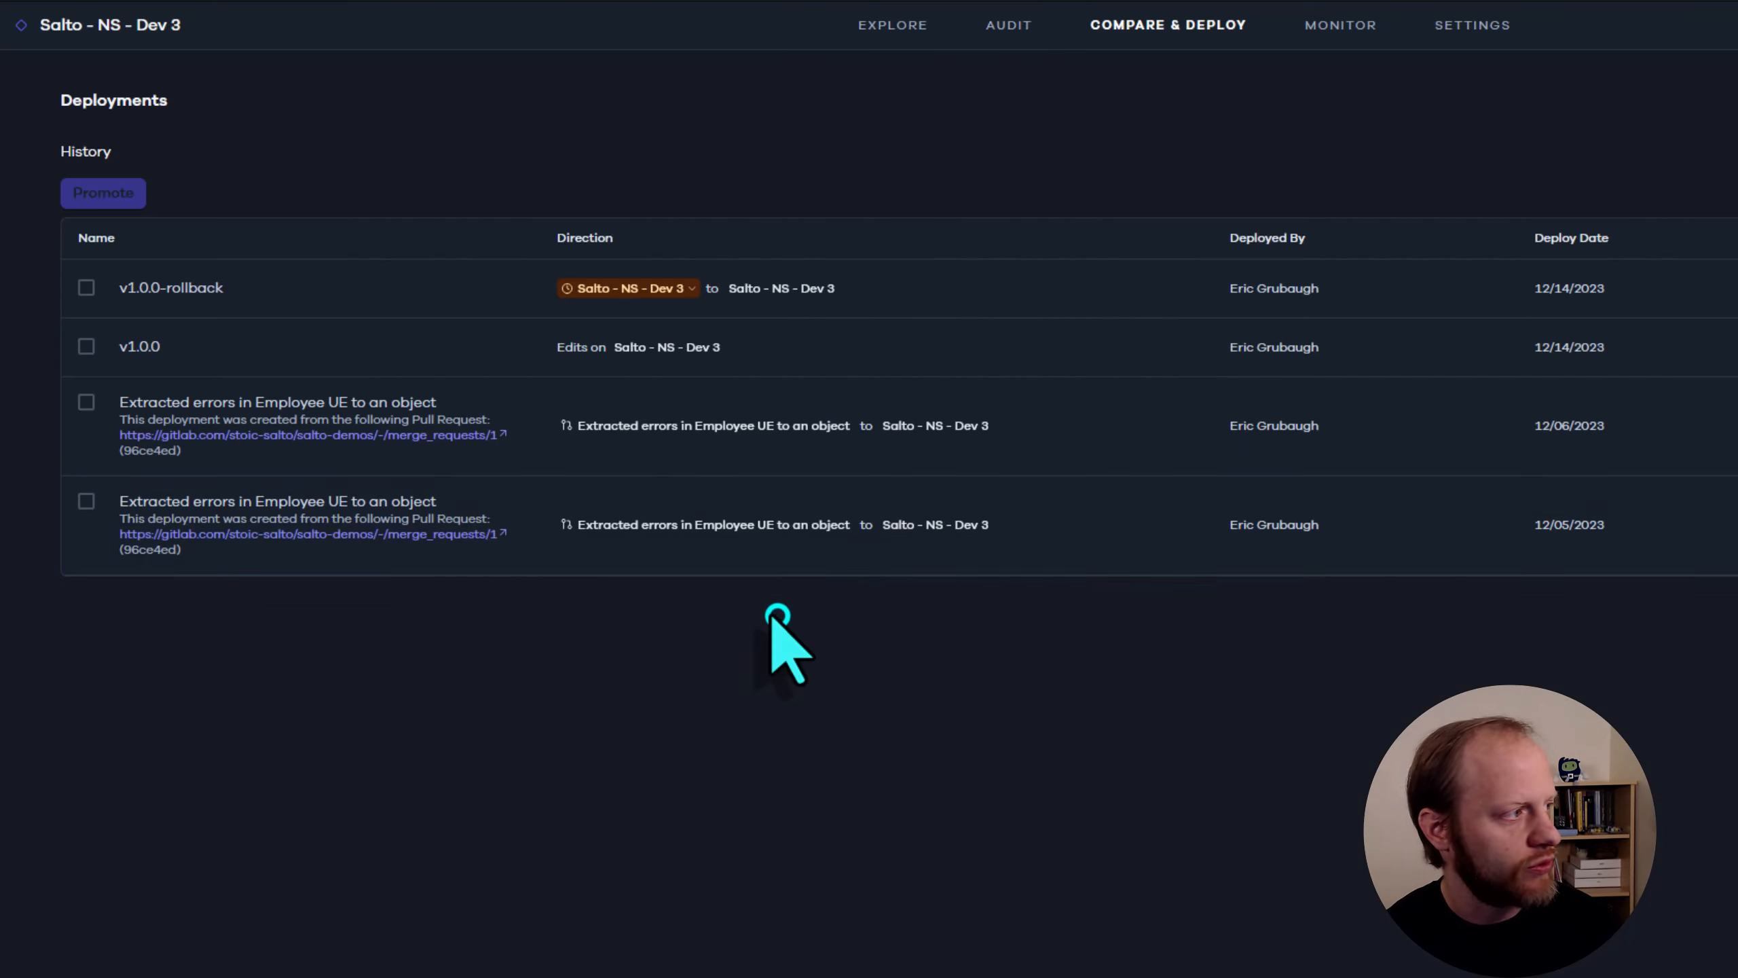
View the details of the v1.0.0 deployment and return to the deployment history
{"action": "left_click", "coordinate": [151, 343]}
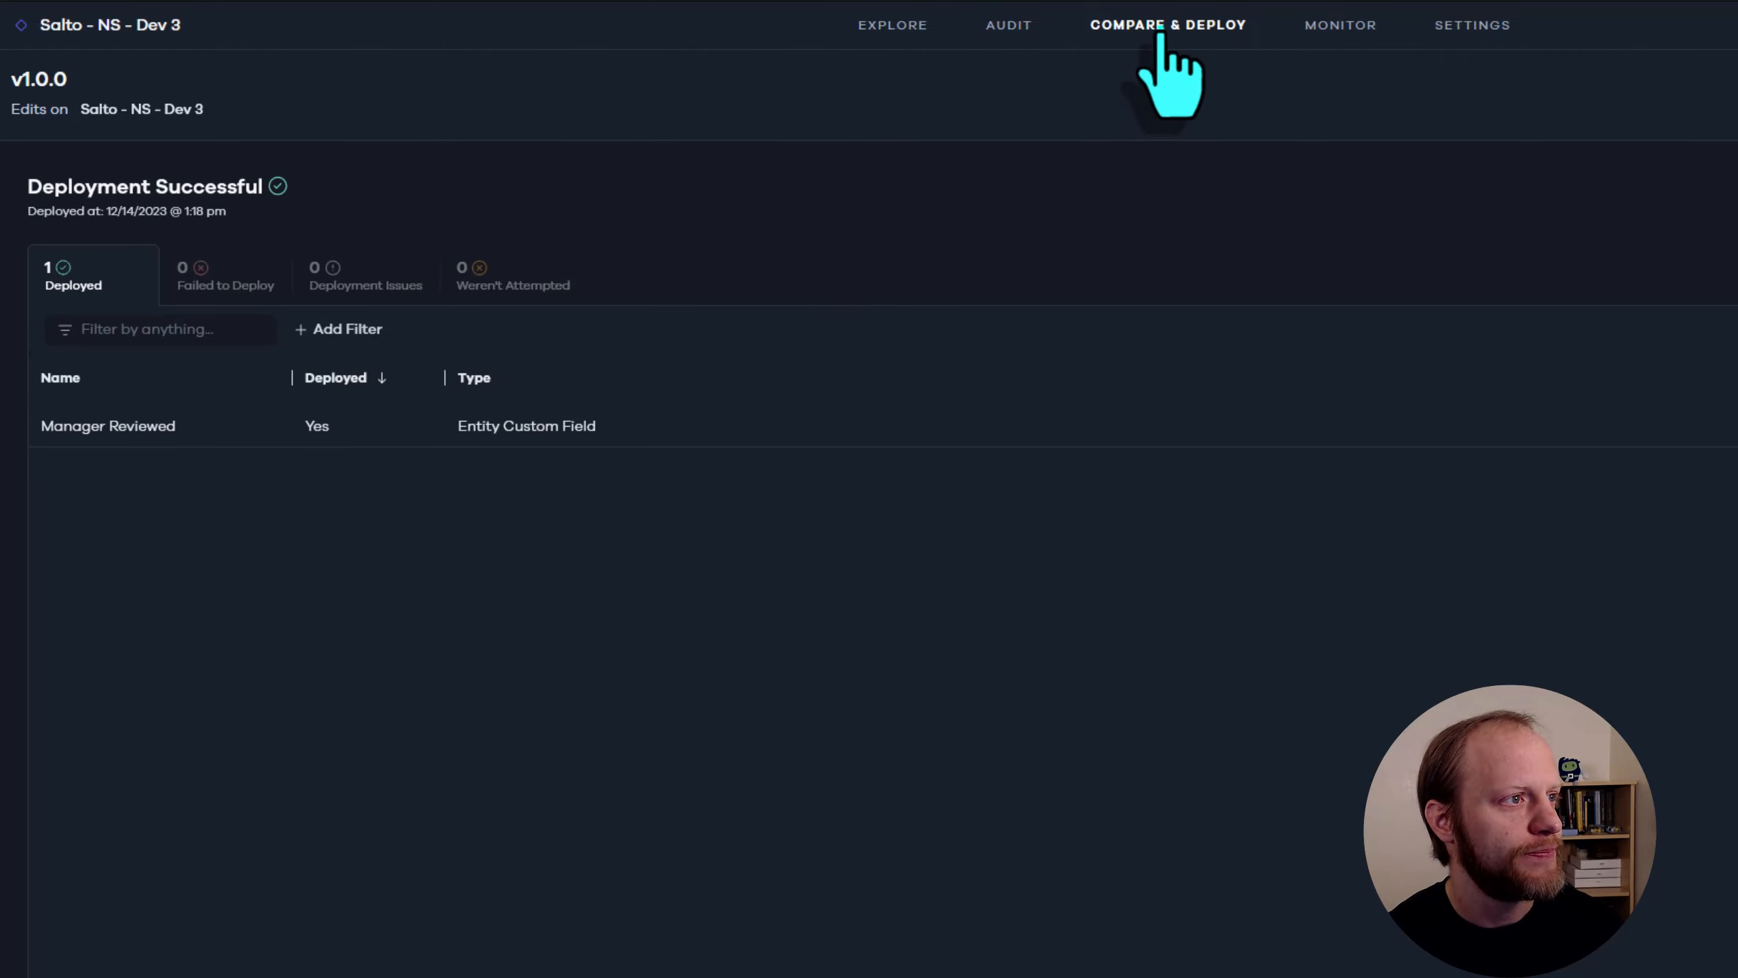
{"action": "left_click", "coordinate": [1159, 32]}
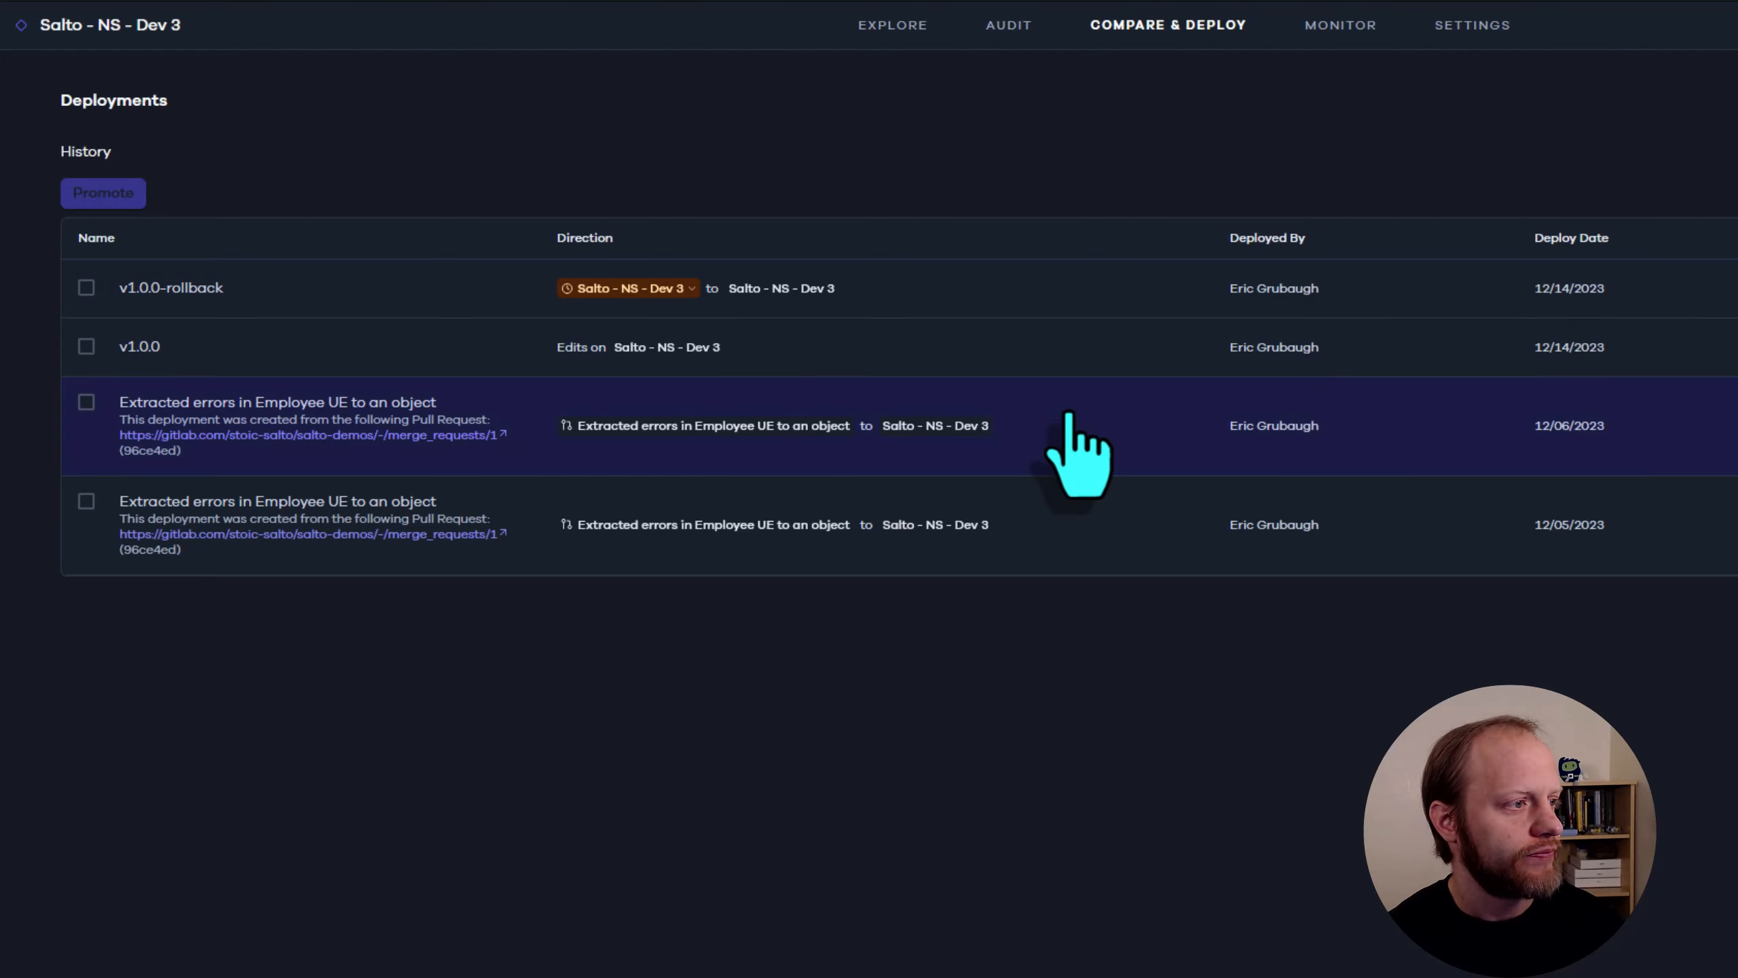
Start an edit deployment titled "v1.0.1" with the description "TEST-110 Added more context to the Help field on the Manager Reviewed field"
{"action": "left_click", "coordinate": [1732, 103]}
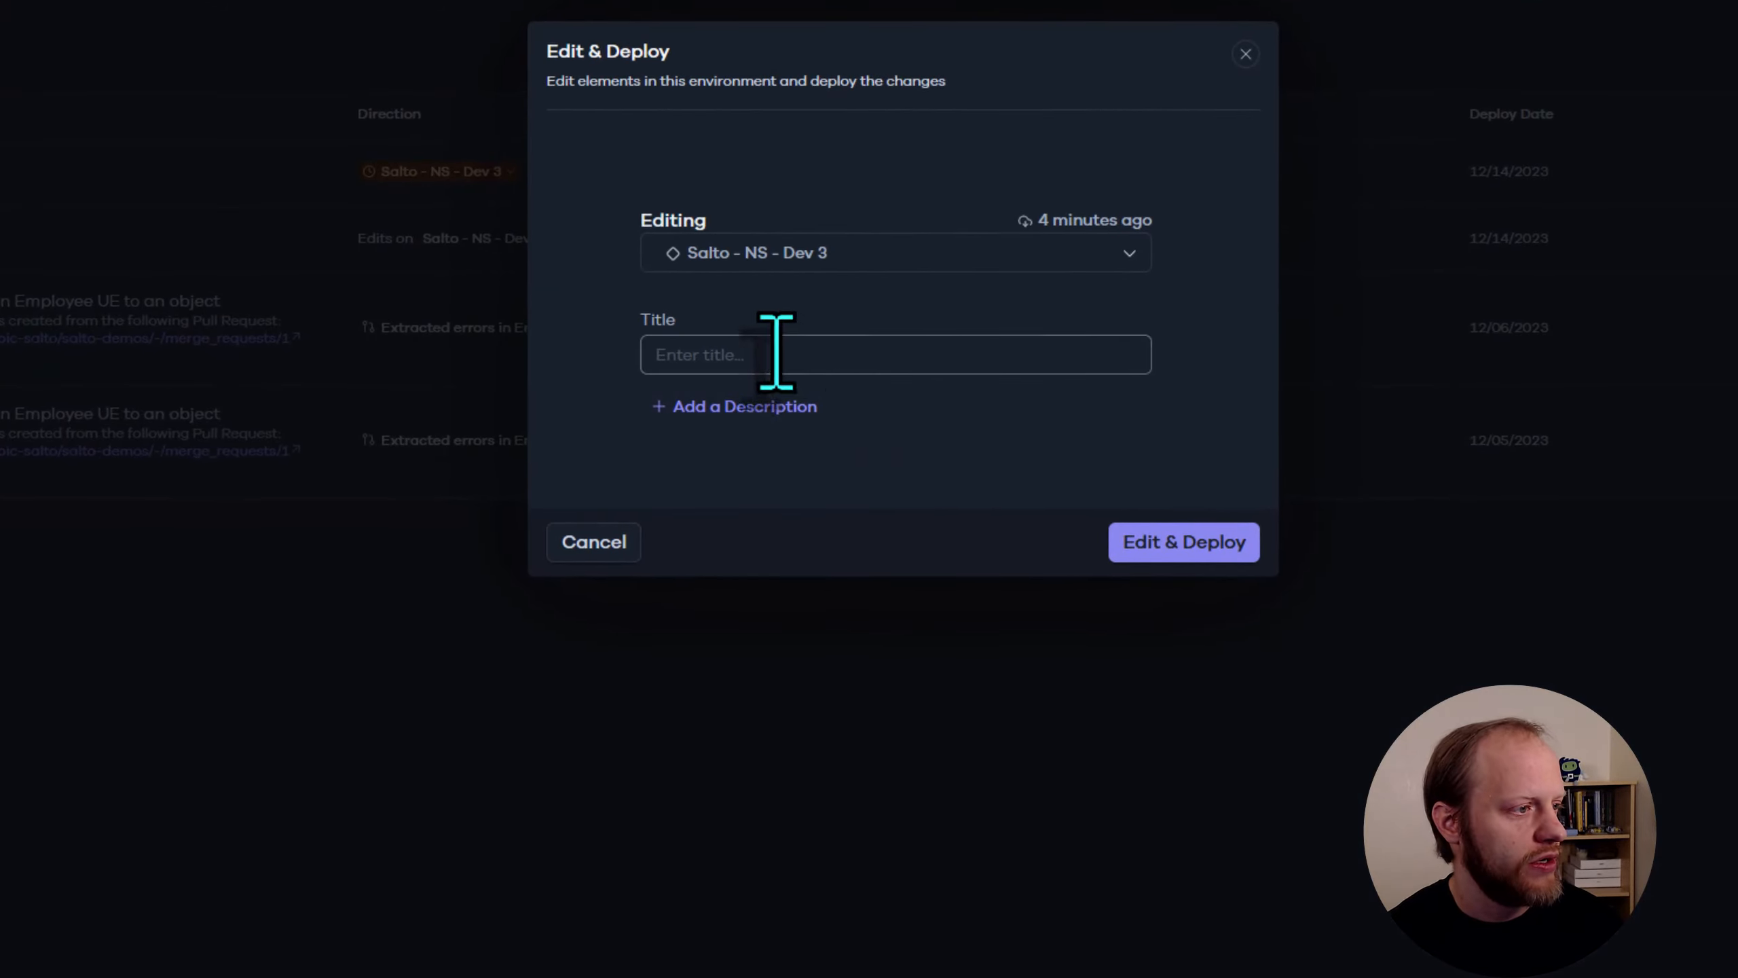
{"action": "left_click", "coordinate": [772, 343]}
{"action": "type", "text": "v1.0"}
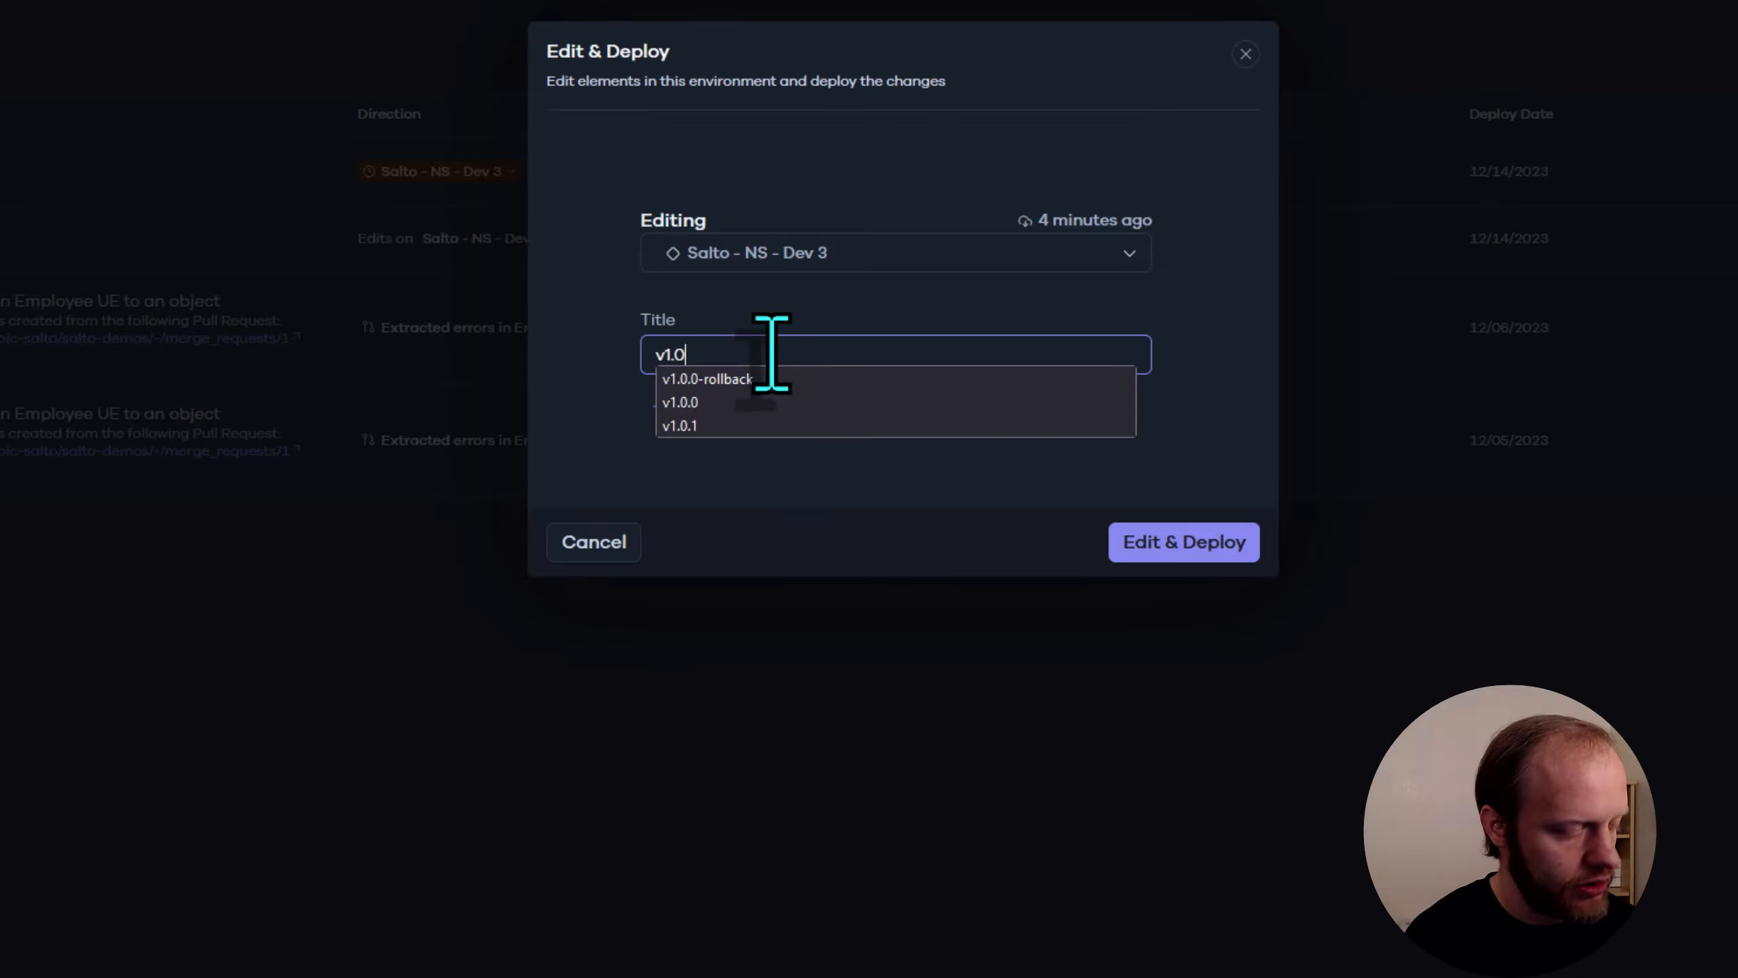
{"action": "type", "text": ".1"}
{"action": "left_click", "coordinate": [730, 405]}
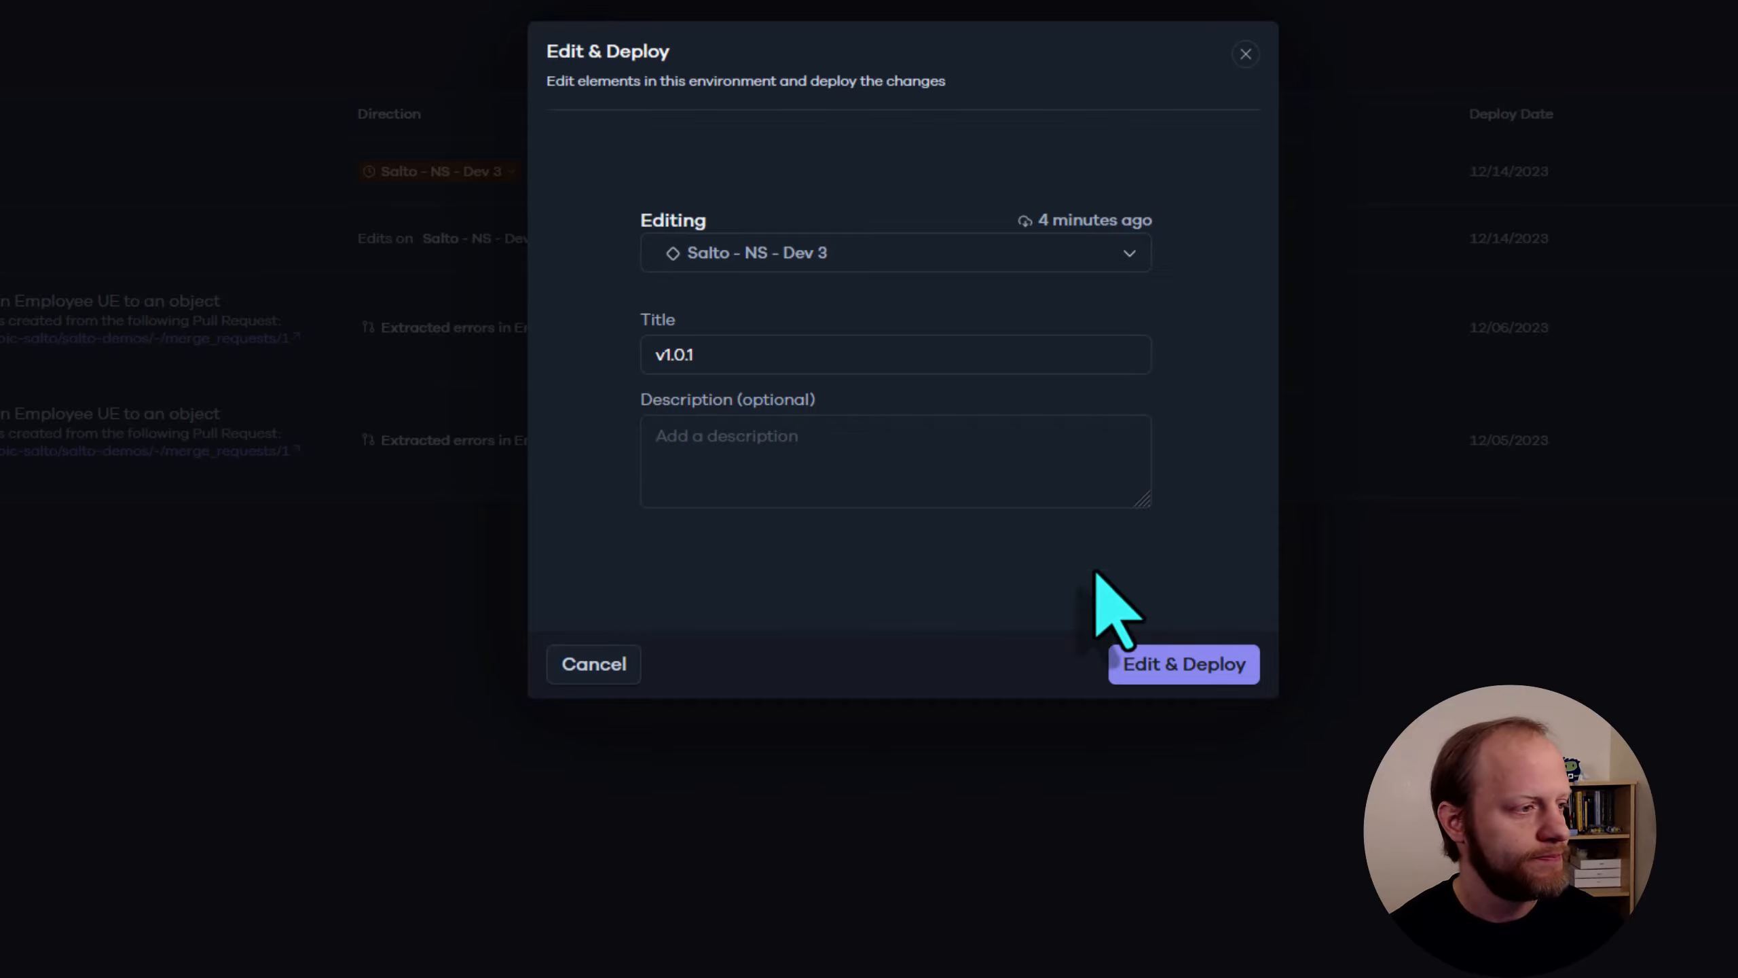
{"action": "left_click", "coordinate": [827, 486]}
{"action": "type", "text": "TEST-110 Added more context to the Help field on the Manager Reviewed field"}
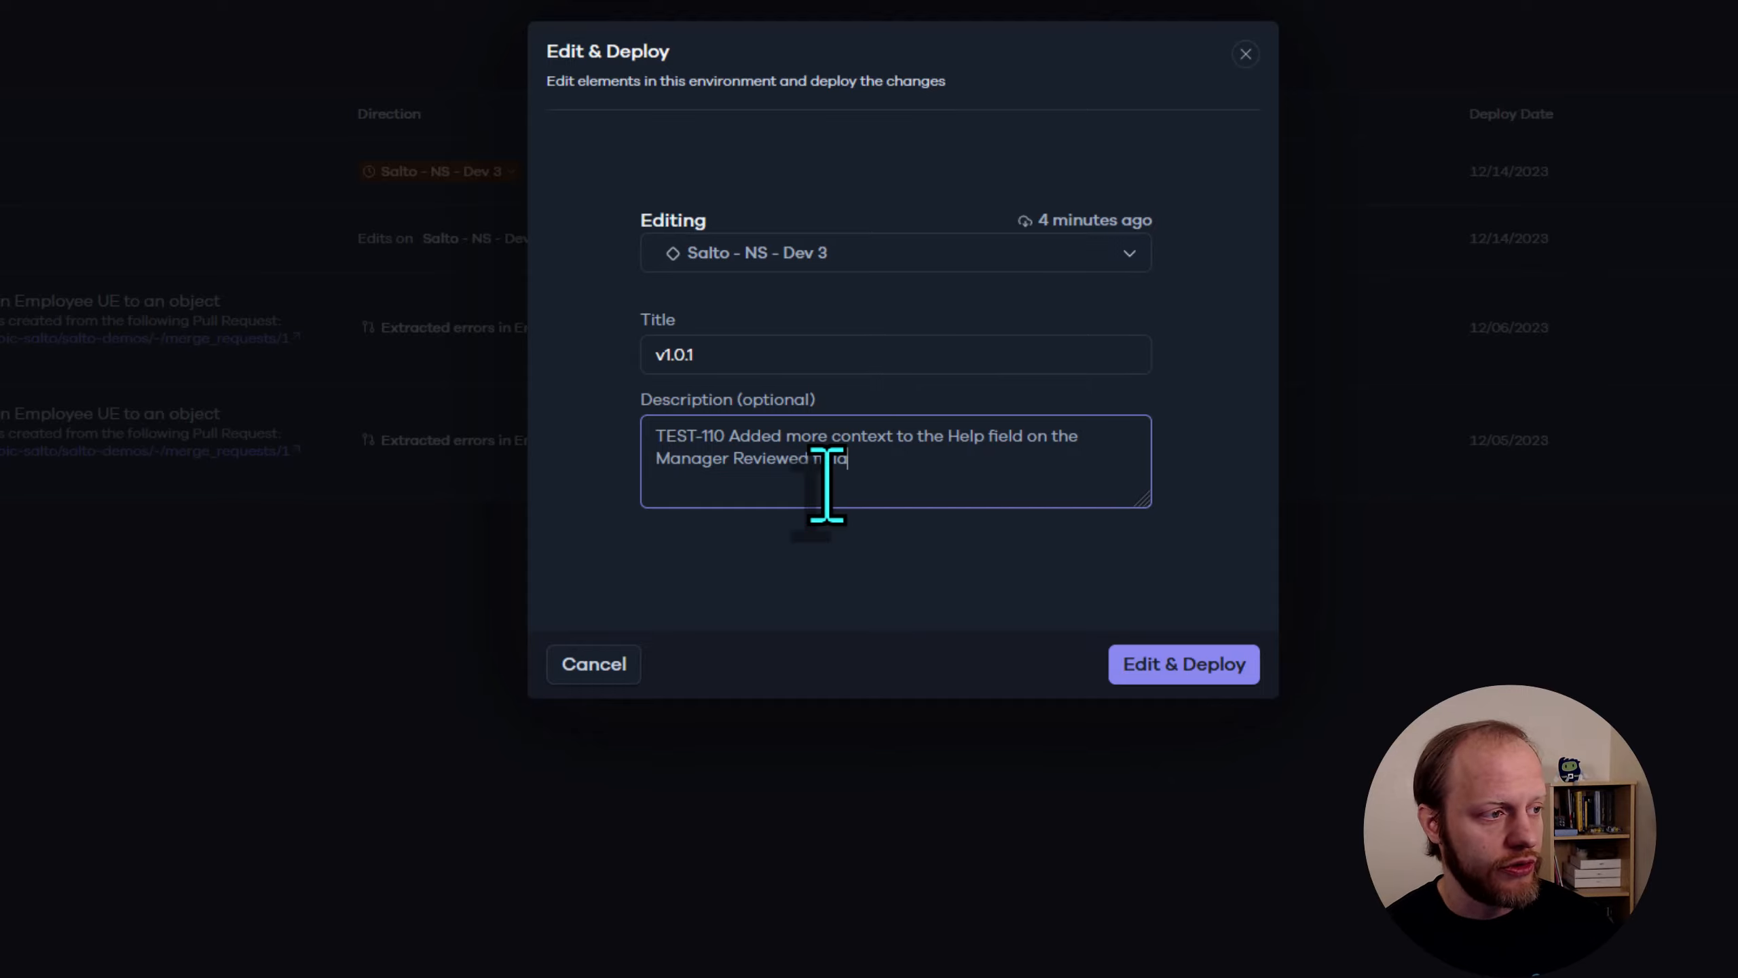
{"action": "left_click_drag", "start_coordinate": [724, 437], "coordinate": [651, 438]}
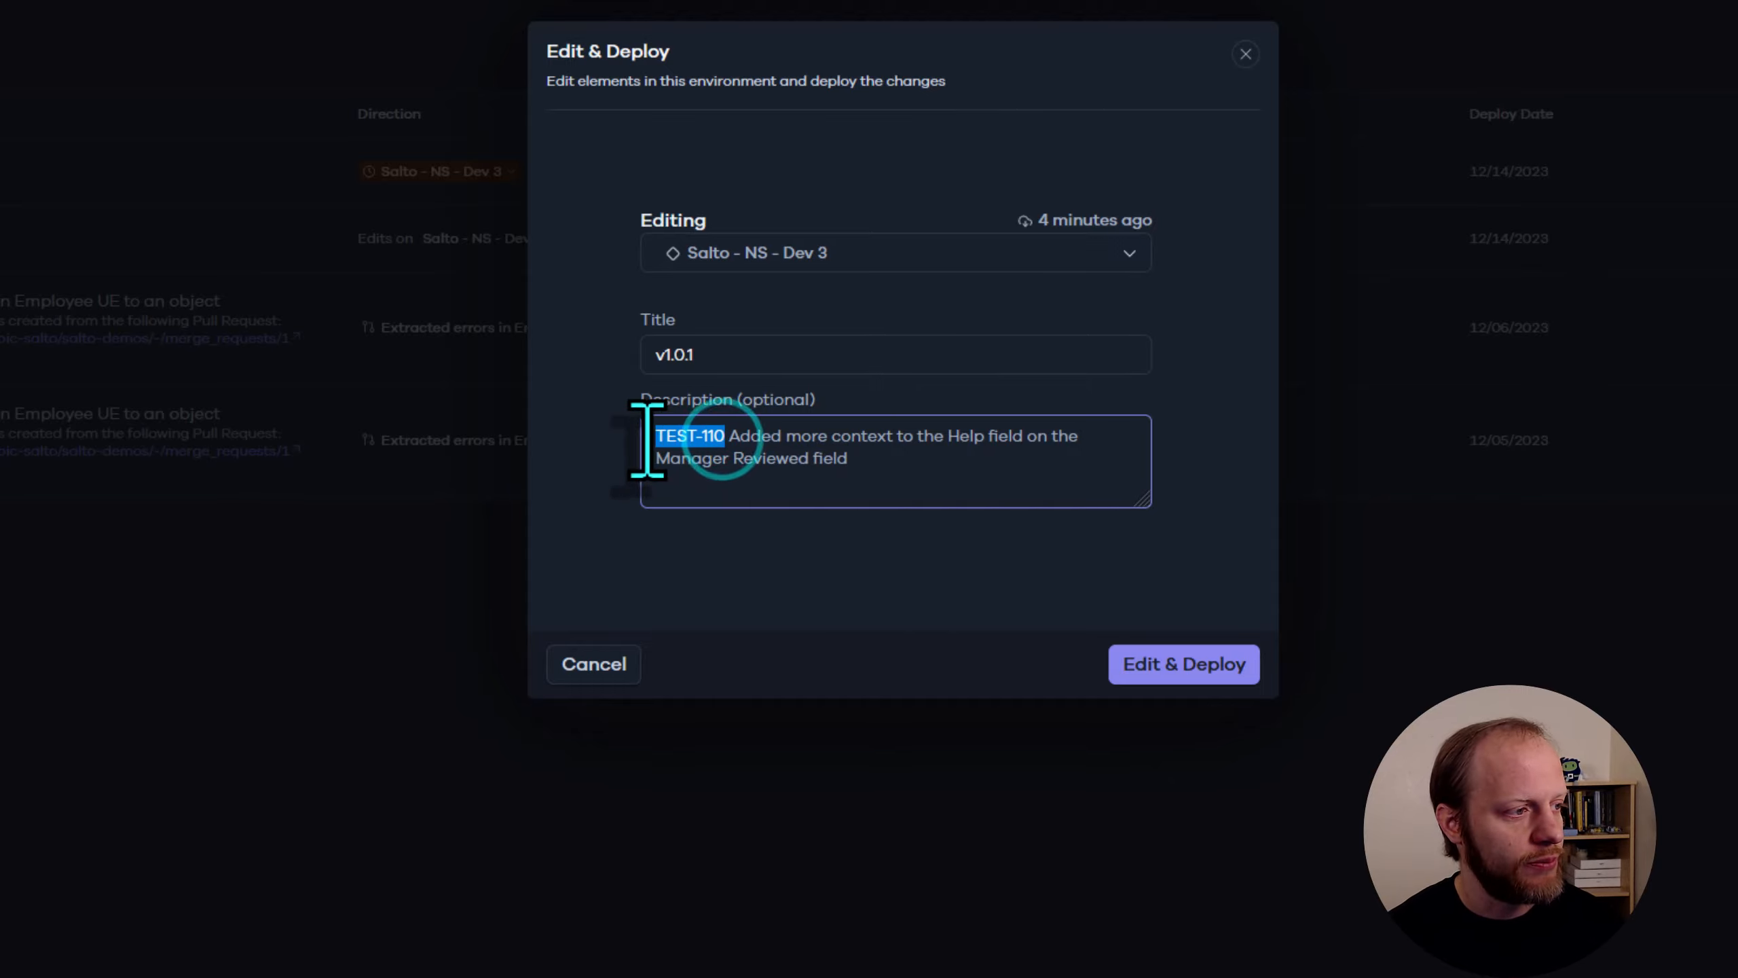
{"action": "left_click", "coordinate": [910, 468]}
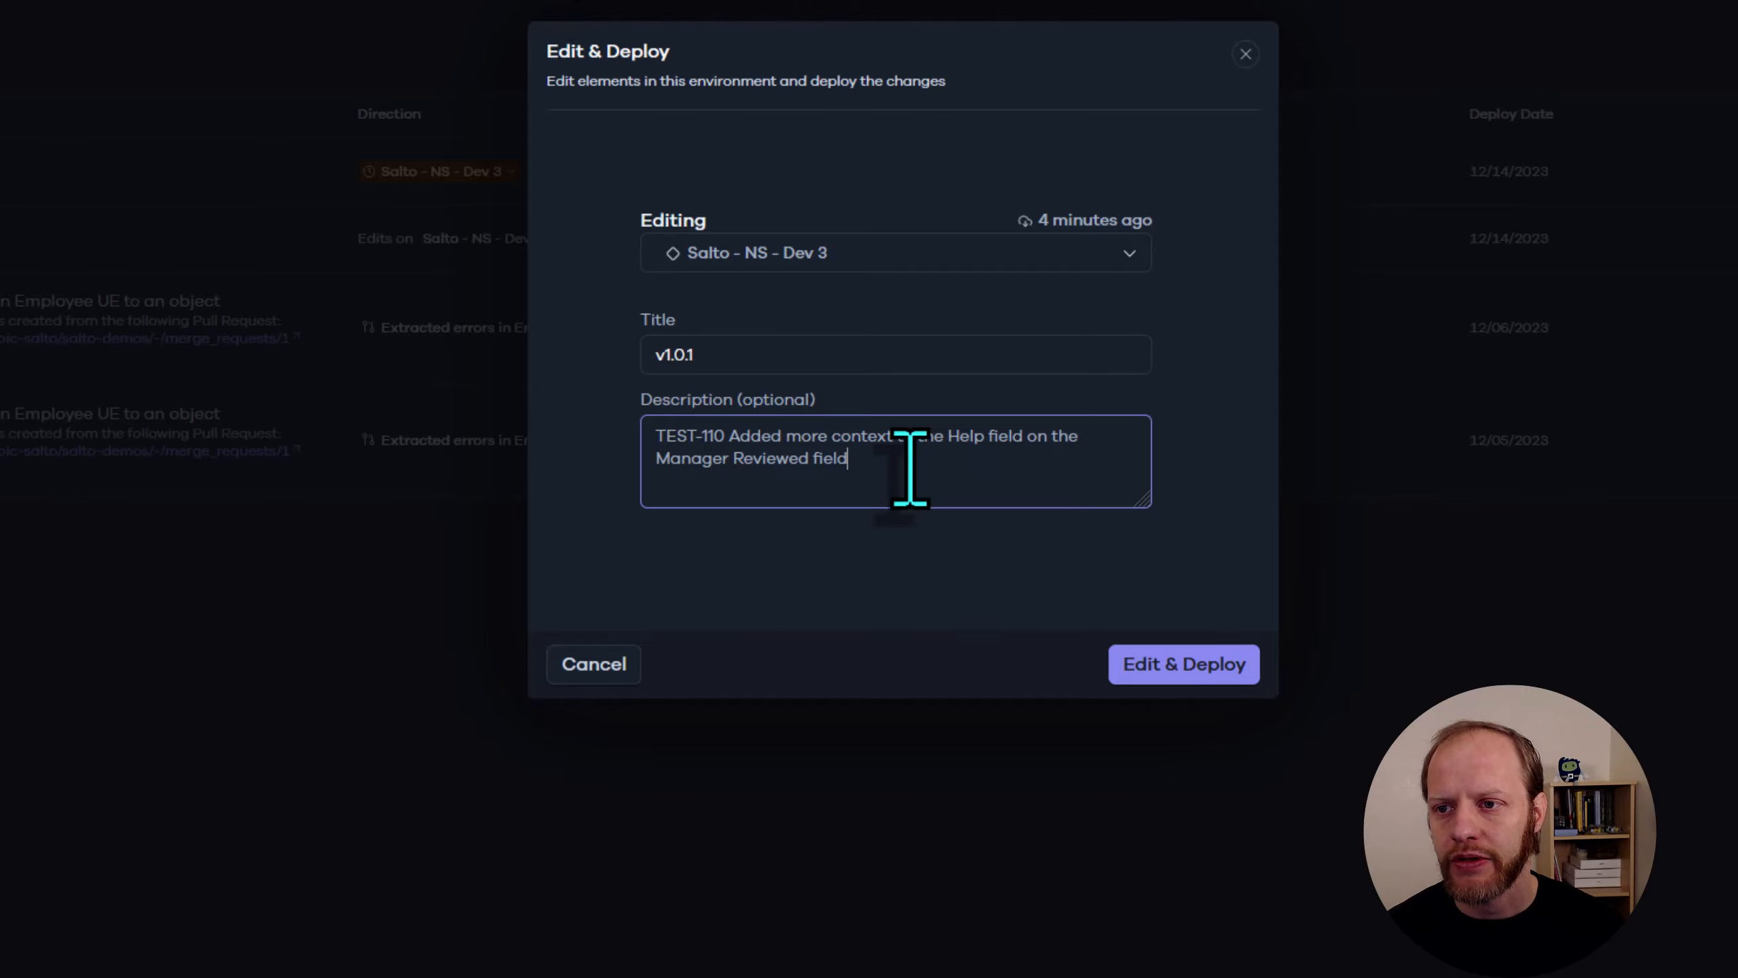
{"action": "left_click", "coordinate": [1163, 660]}
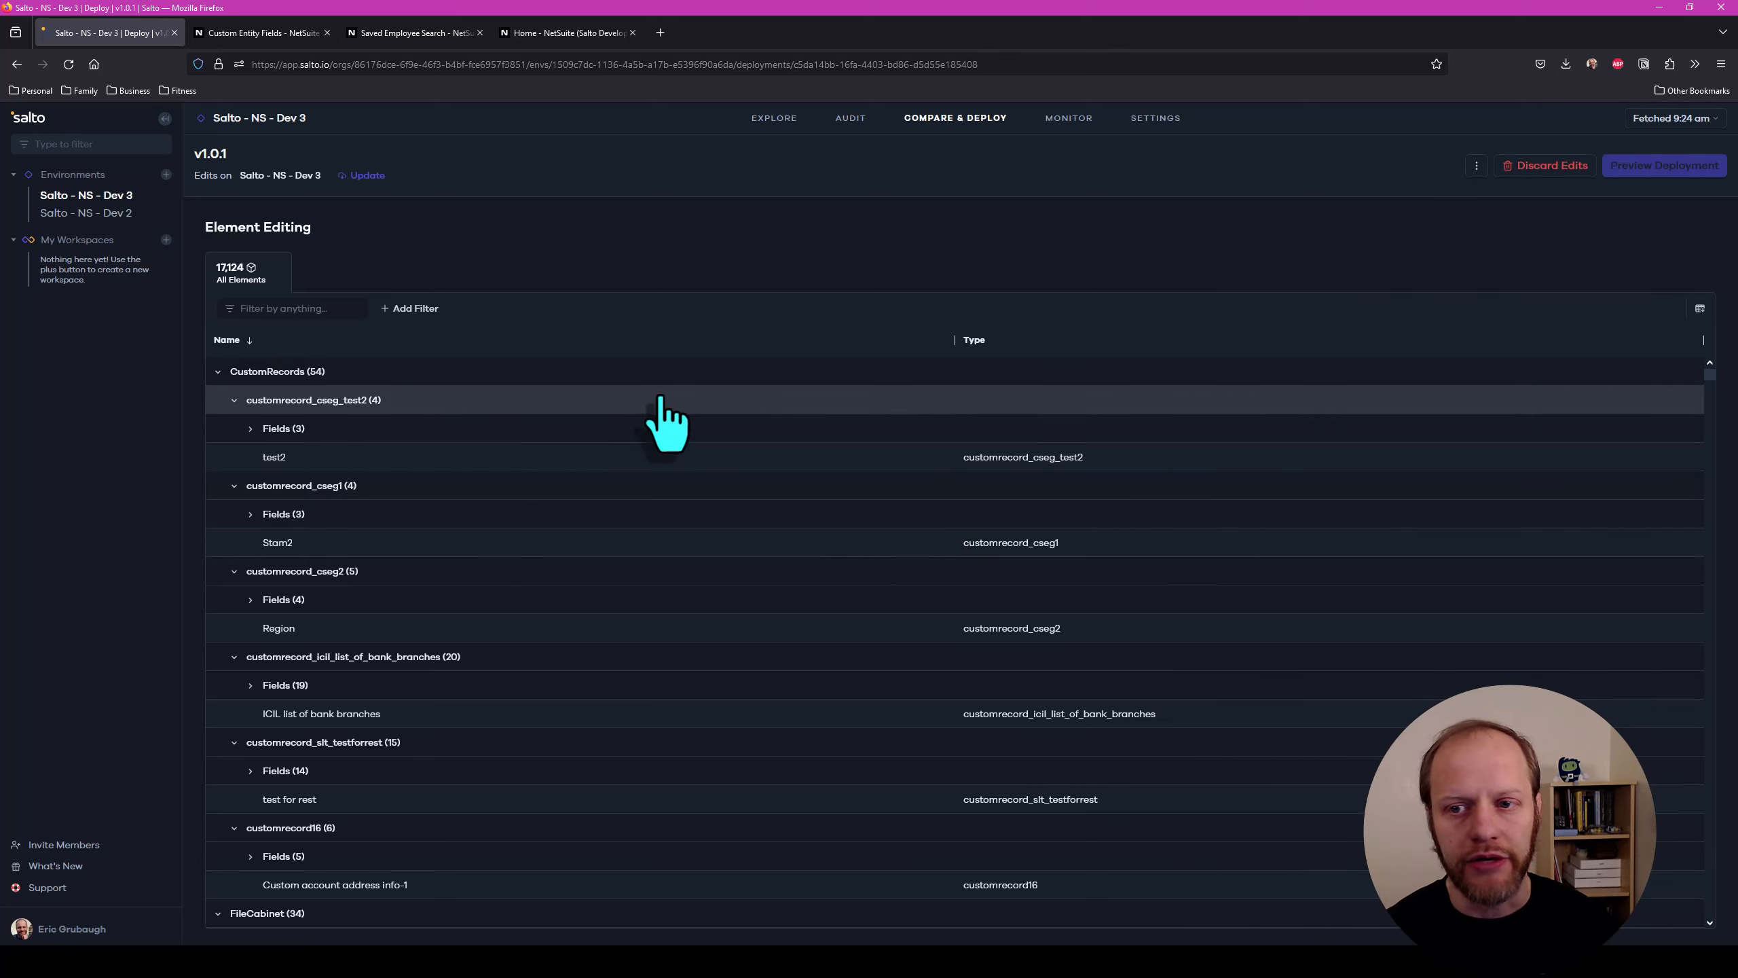
Filter the elements by "manager review" and open the Manager Reviewed entity custom field for editing
{"action": "left_click", "coordinate": [303, 308]}
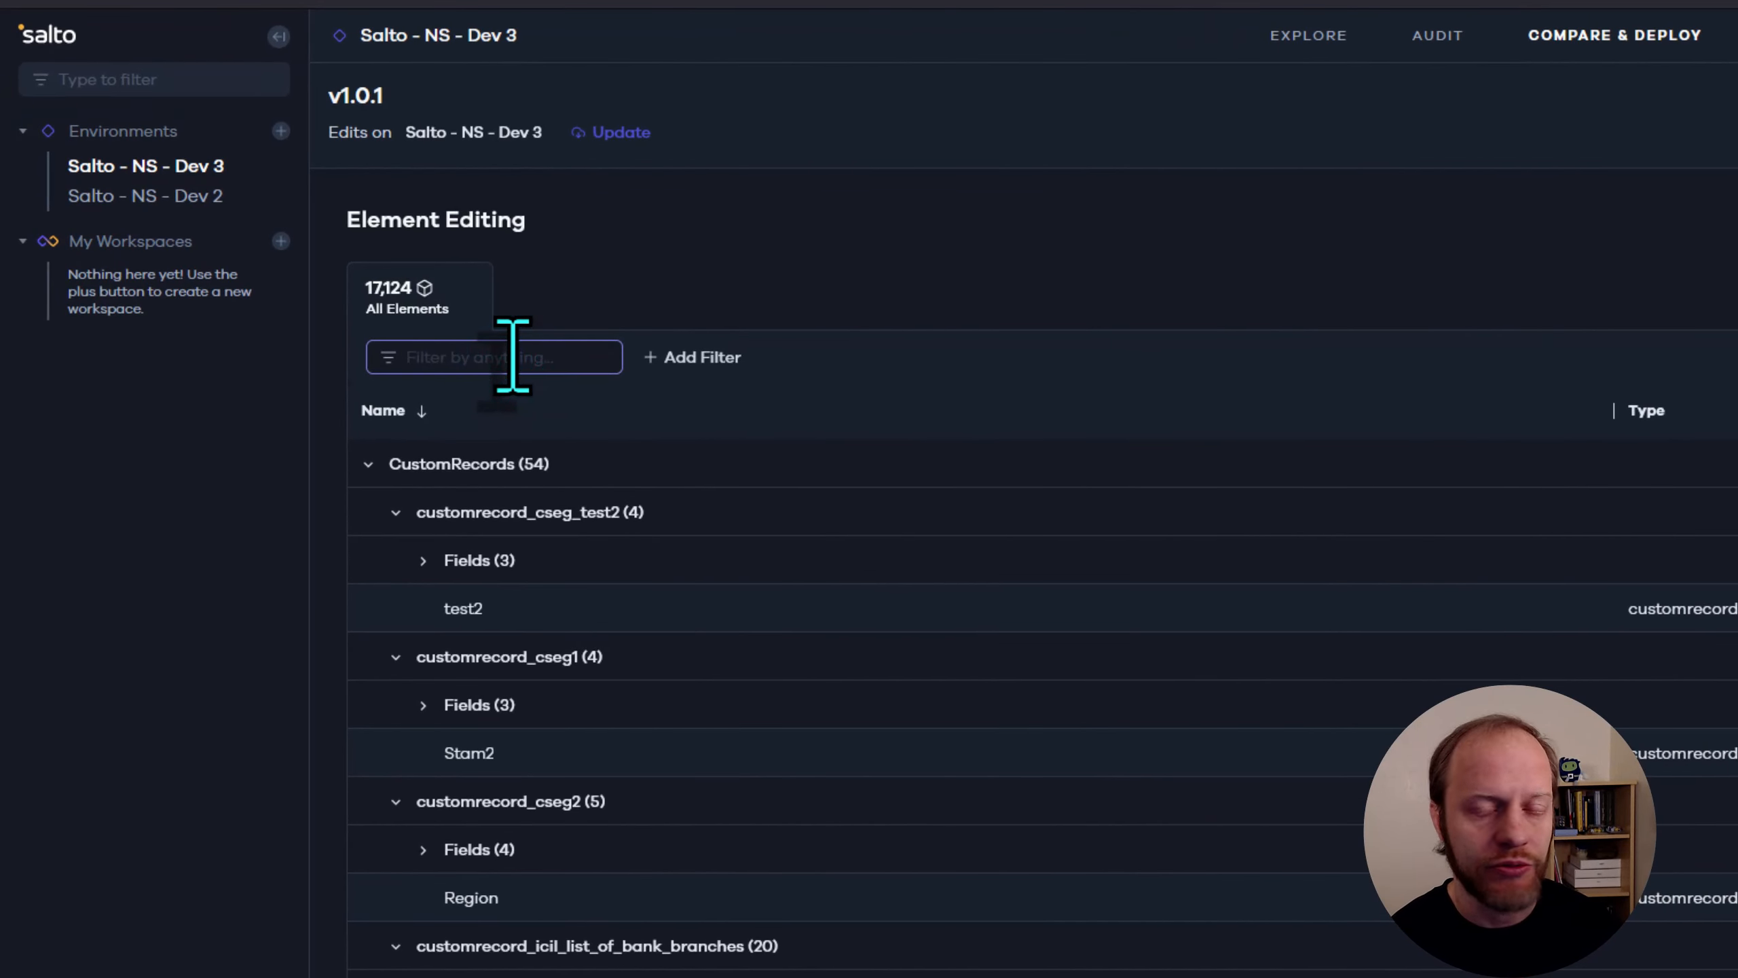
{"action": "type", "text": "manager r"}
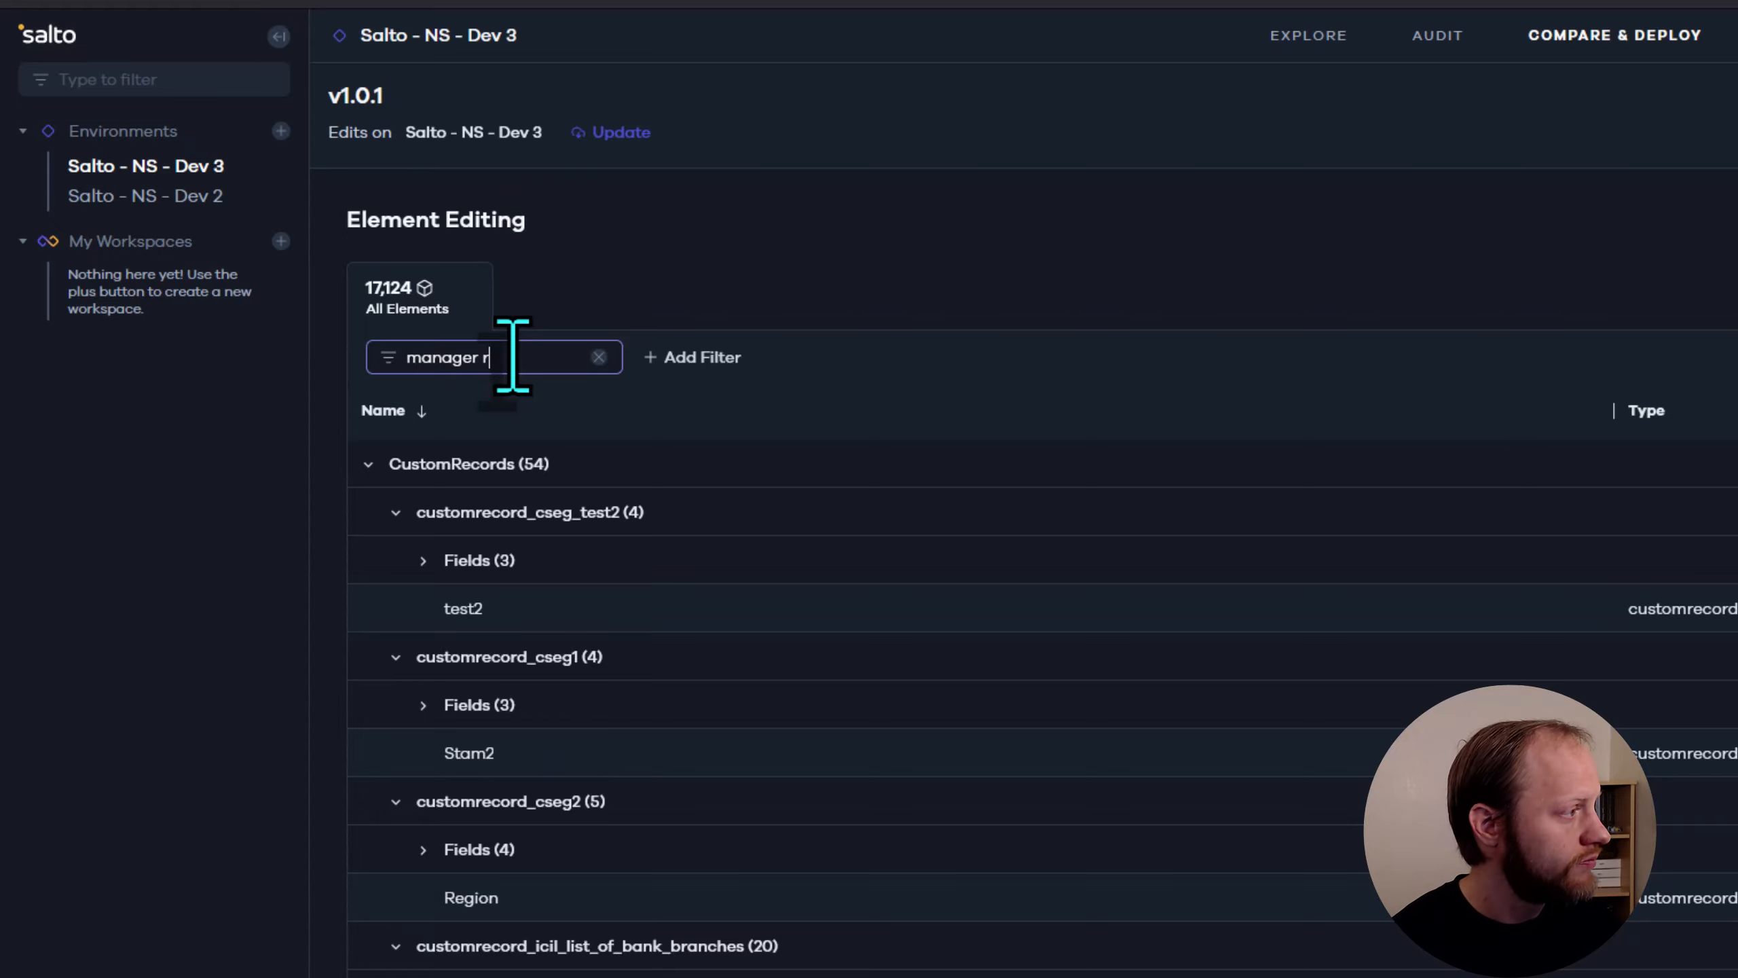
{"action": "type", "text": "eview"}
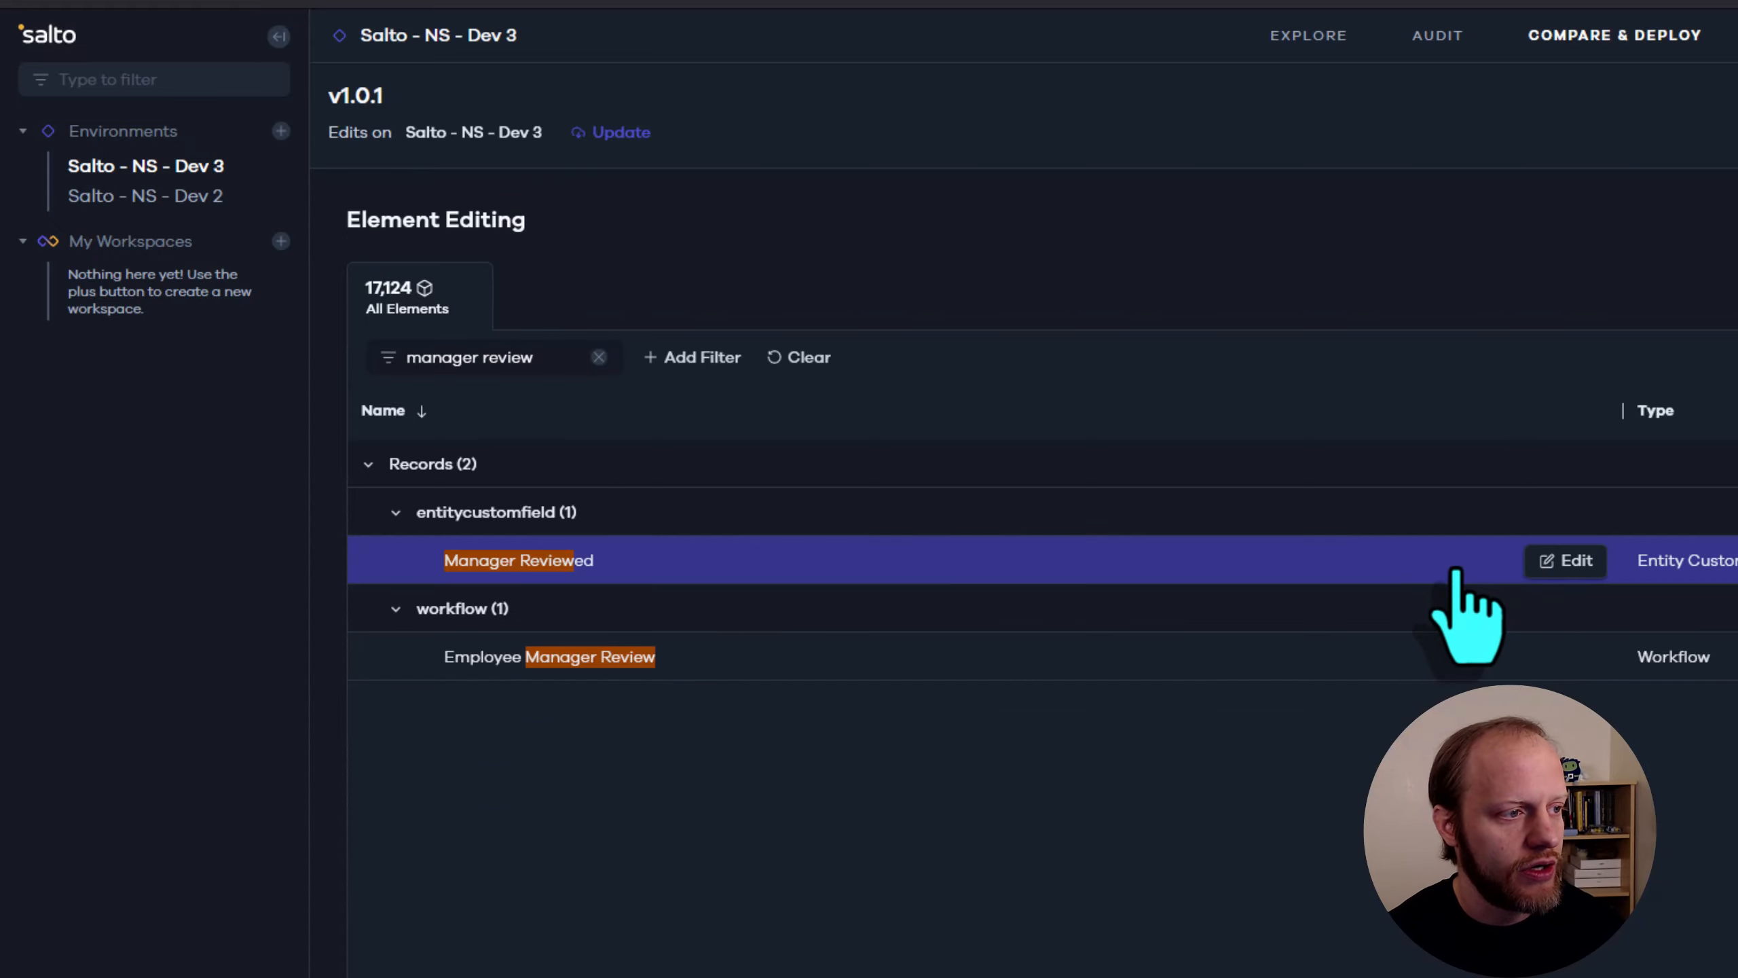
{"action": "left_click", "coordinate": [1558, 560]}
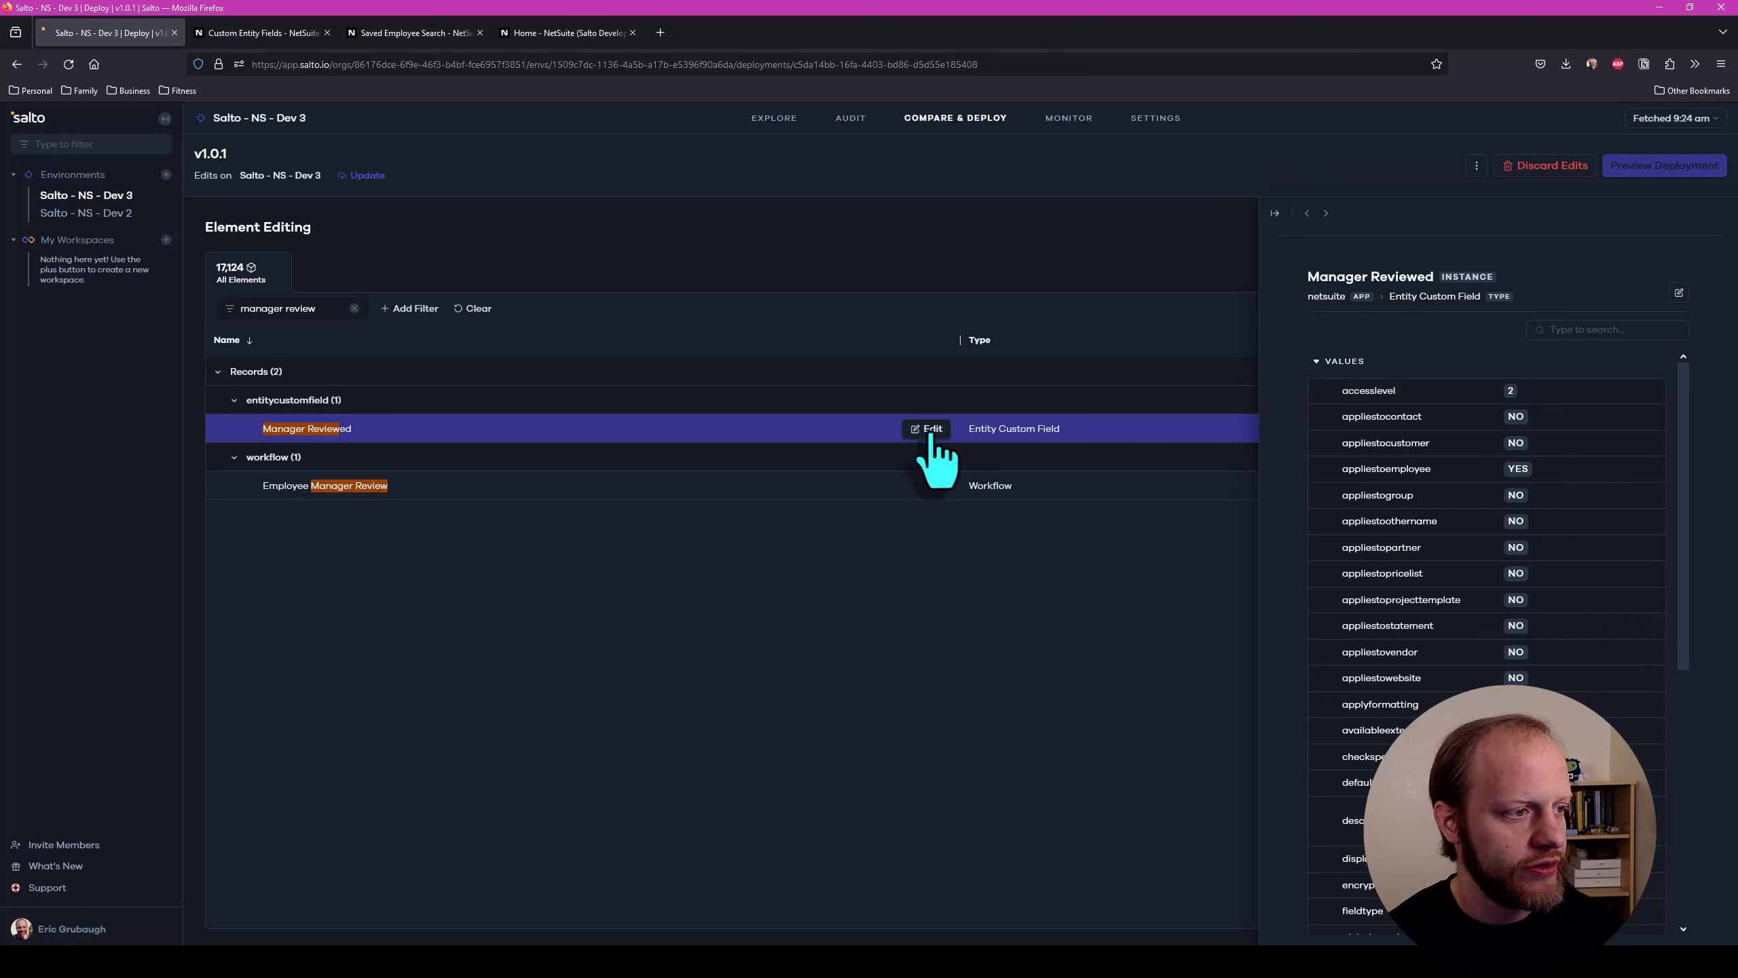
{"action": "left_click", "coordinate": [931, 432]}
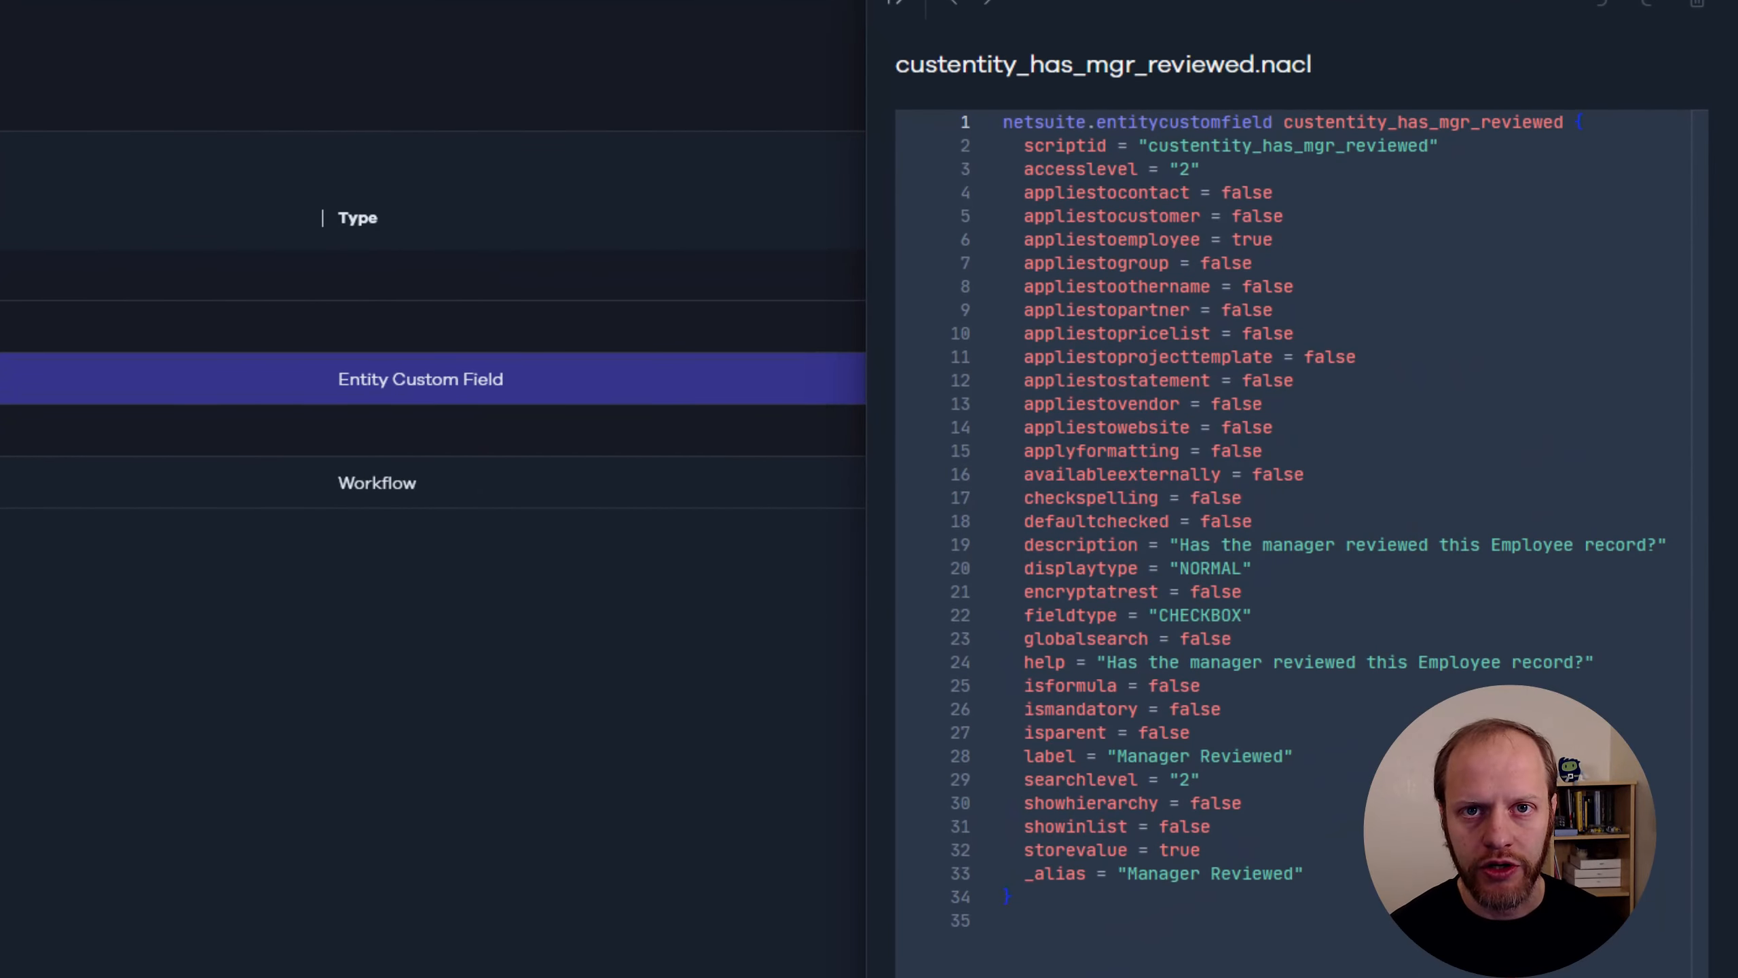
Extend Manager Reviewed's help value with "The Employee's supervisor must review and approve the Employee's information before the record can be submitted."
{"action": "left_click_drag", "start_coordinate": [1322, 66], "coordinate": [1262, 67]}
{"action": "left_click", "coordinate": [1327, 64]}
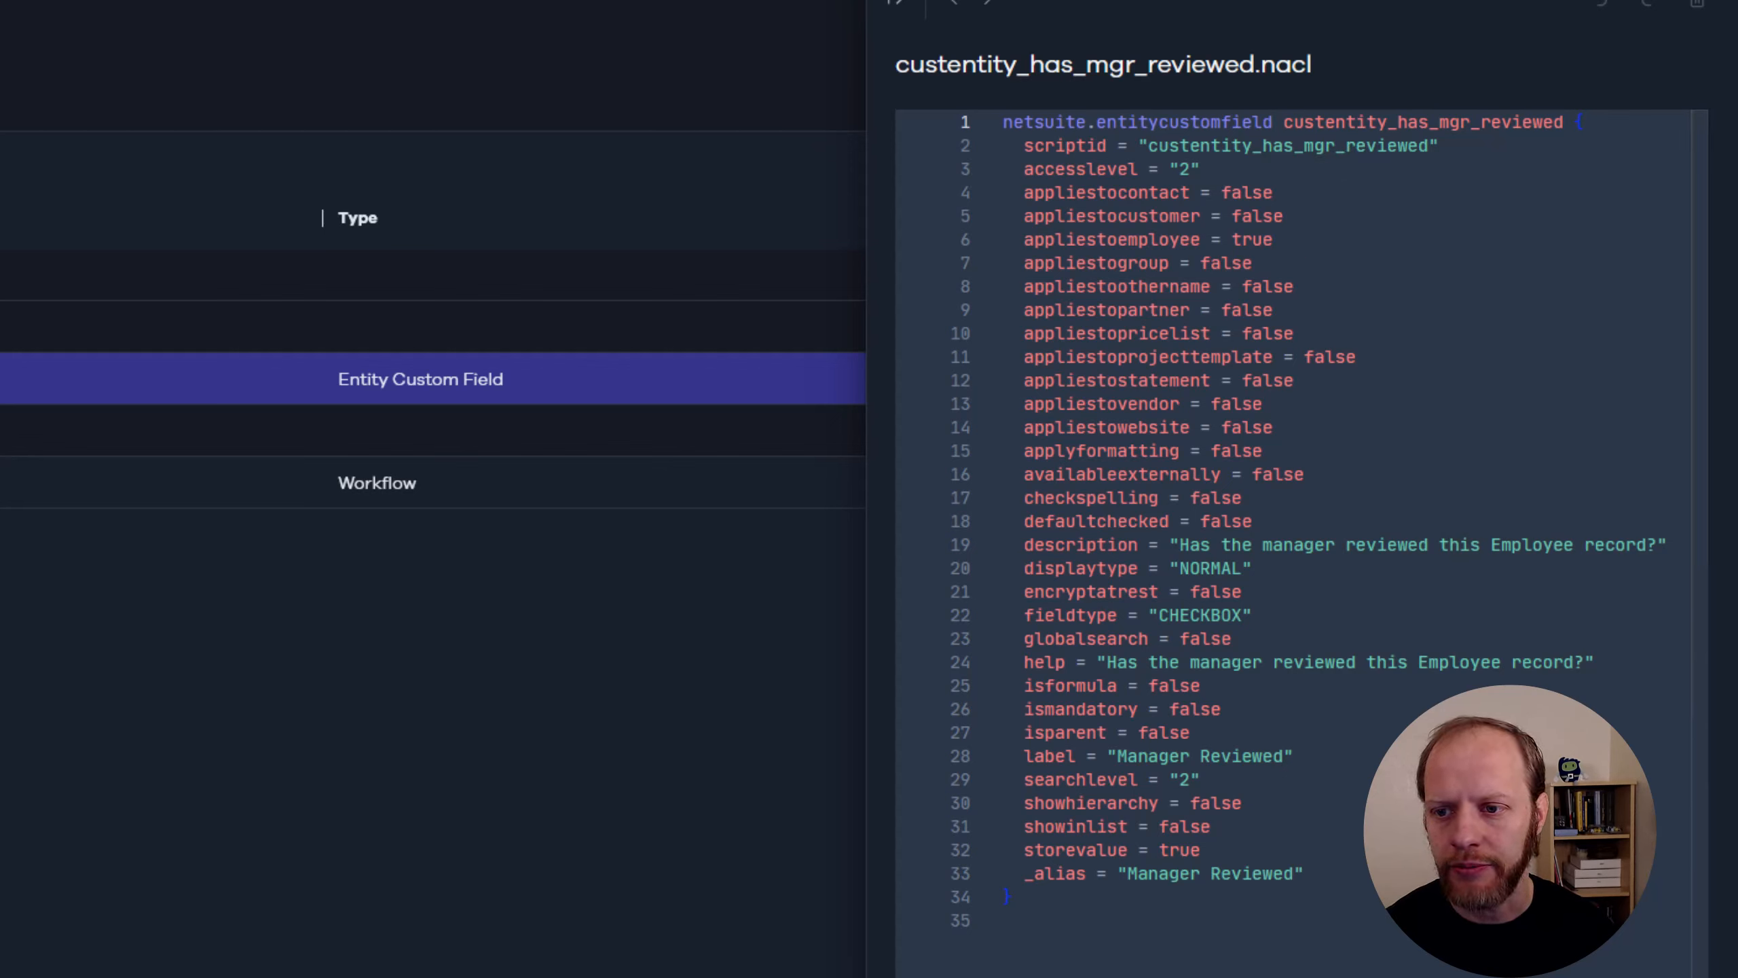
{"action": "double_click", "coordinate": [1045, 662]}
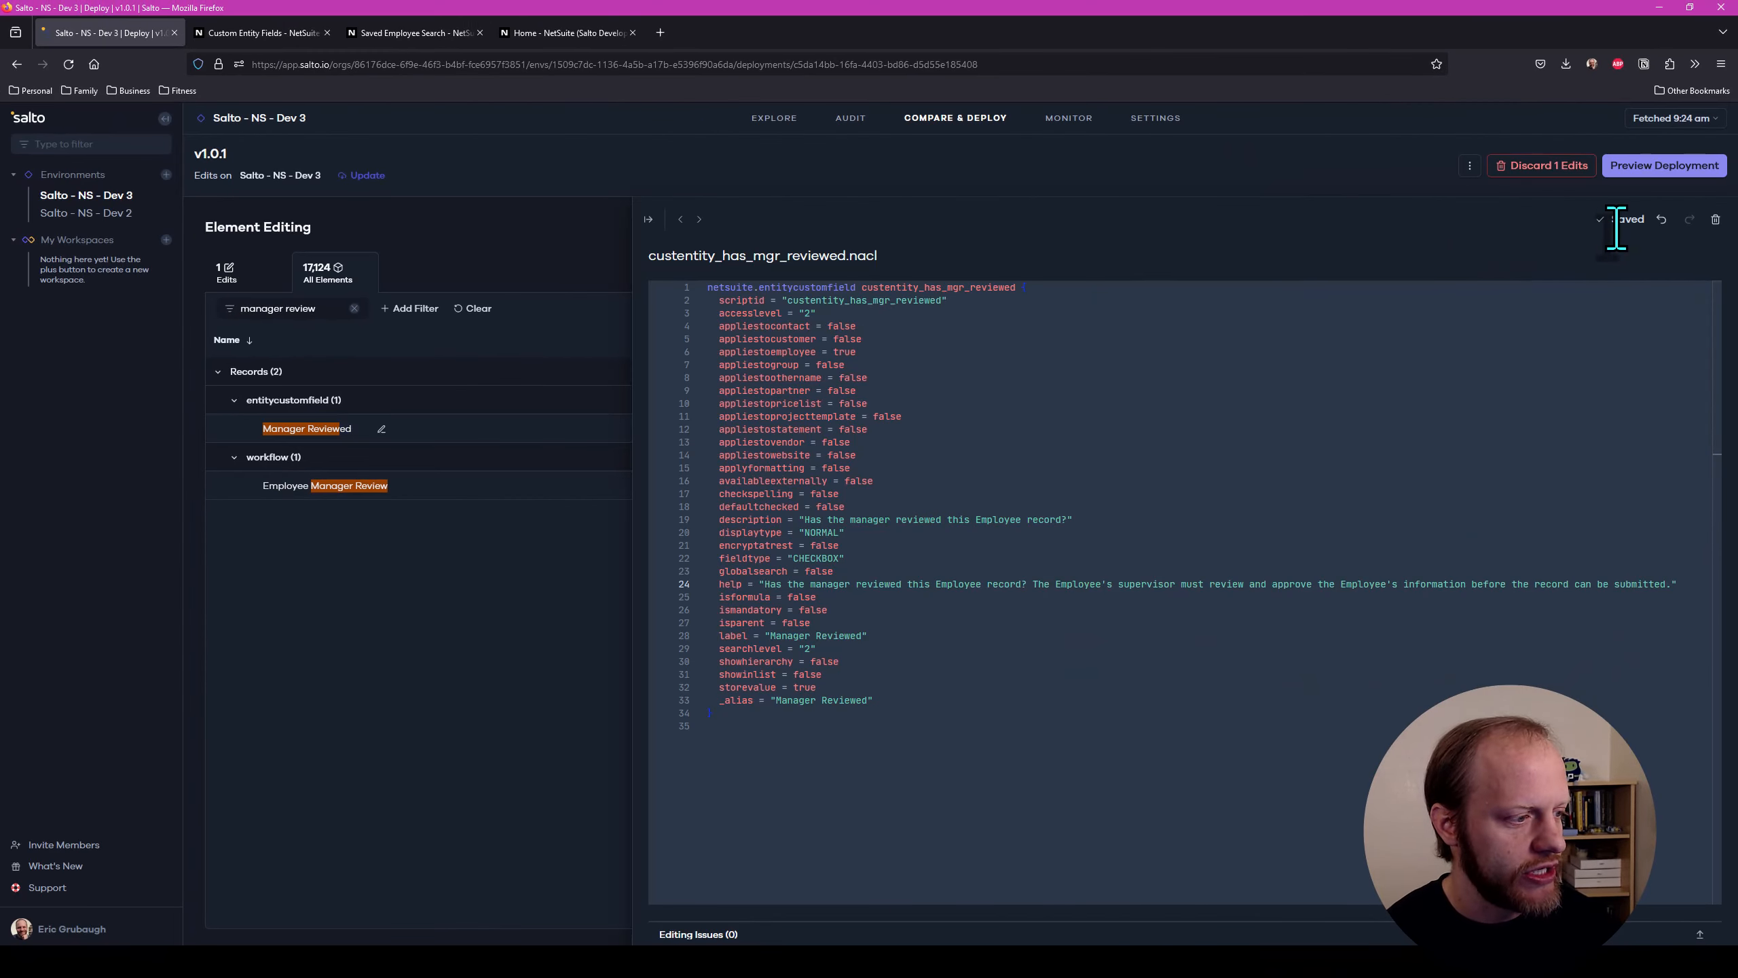
Preview the v1.0.1 deployment and deploy the Manager Reviewed change to Salto - NS - Dev 3
{"action": "left_click", "coordinate": [1664, 166]}
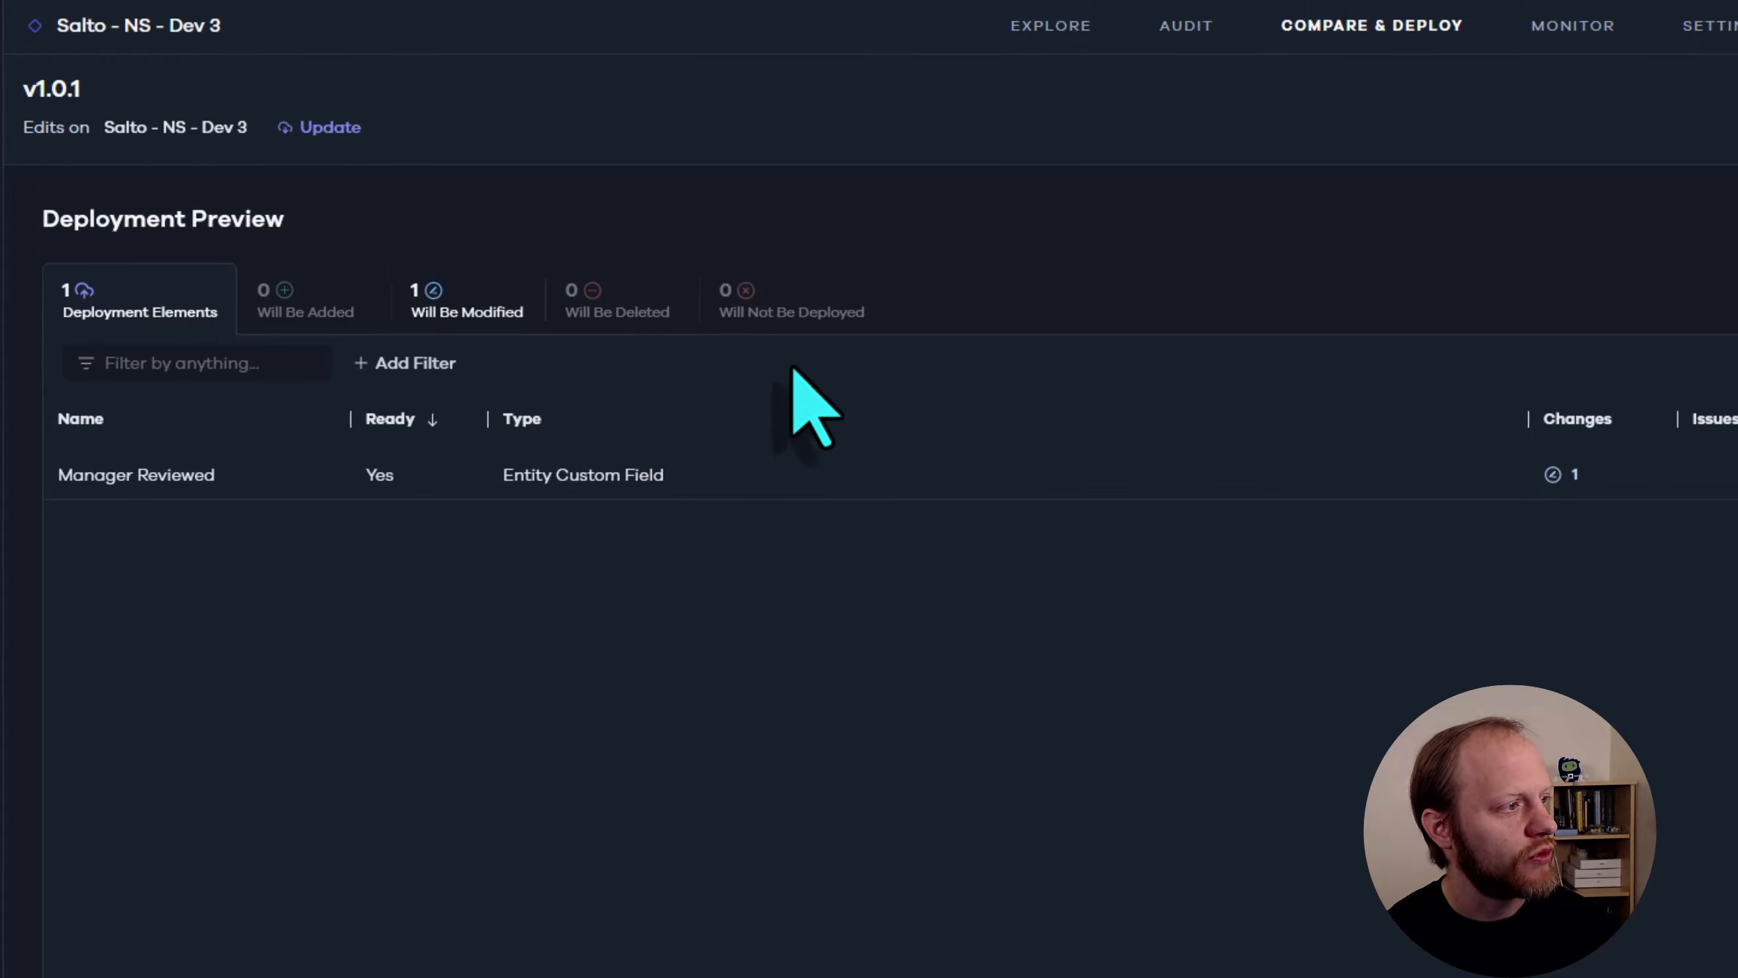
{"action": "left_click", "coordinate": [888, 308]}
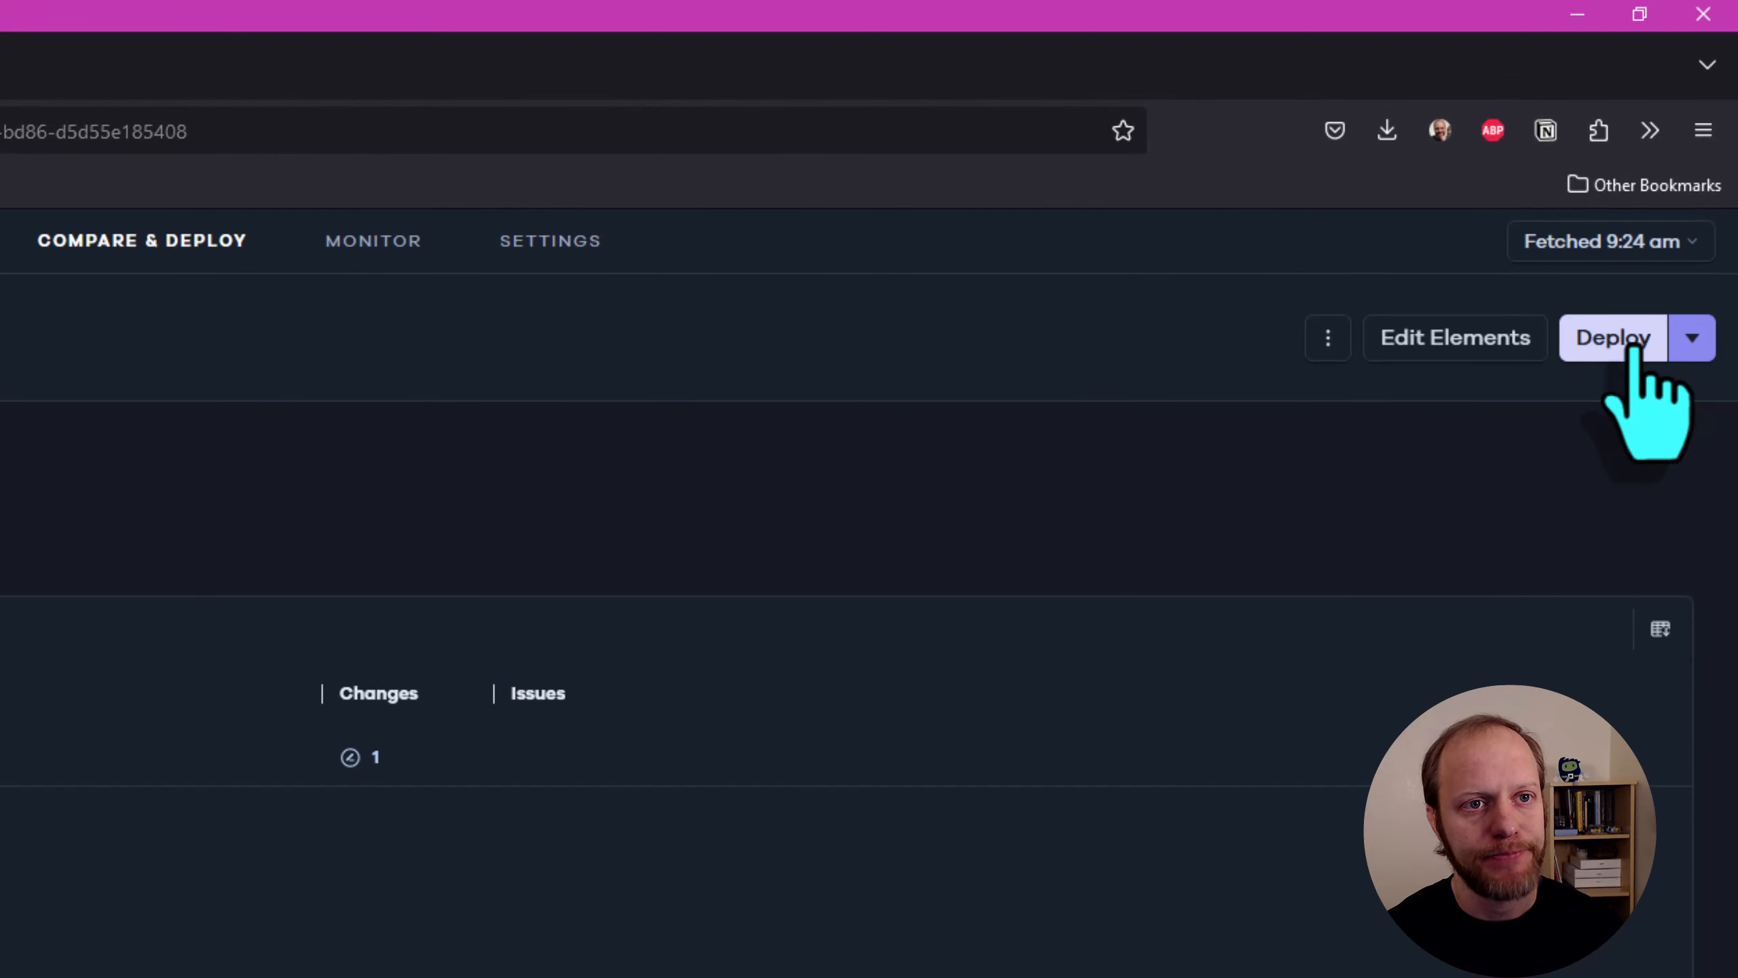
{"action": "left_click", "coordinate": [1634, 347]}
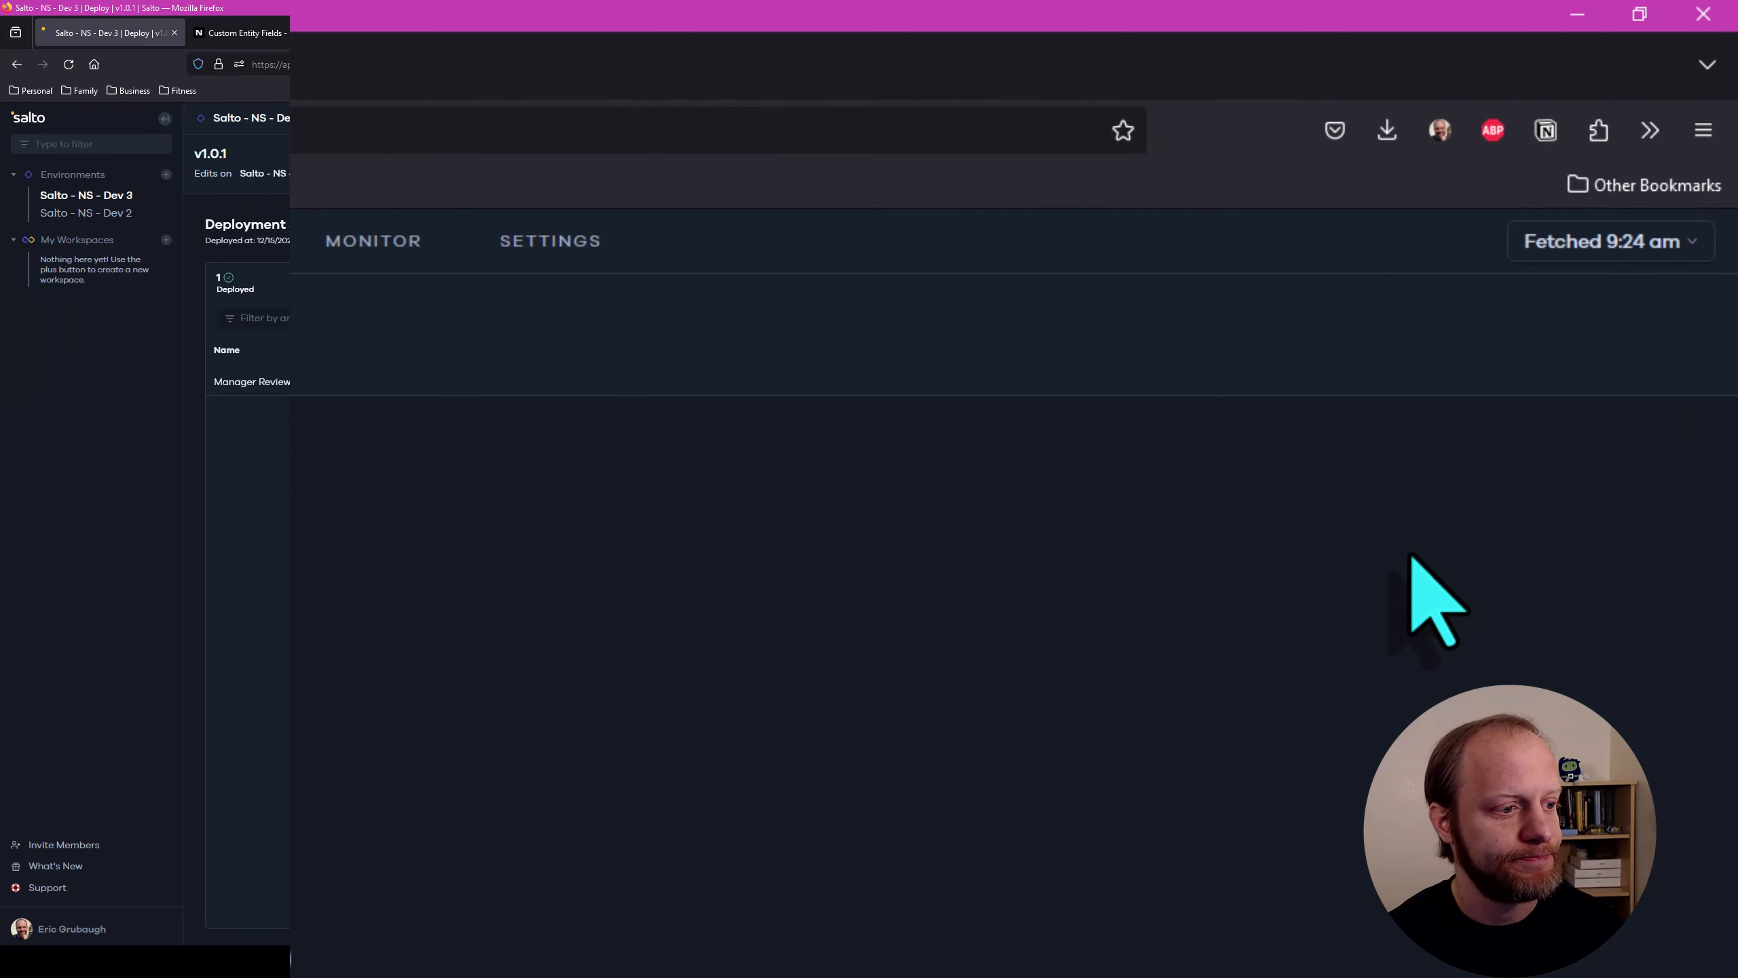
Open the deployed Manager Reviewed field in NetSuite and check its help text in the display settings
{"action": "left_click", "coordinate": [673, 385]}
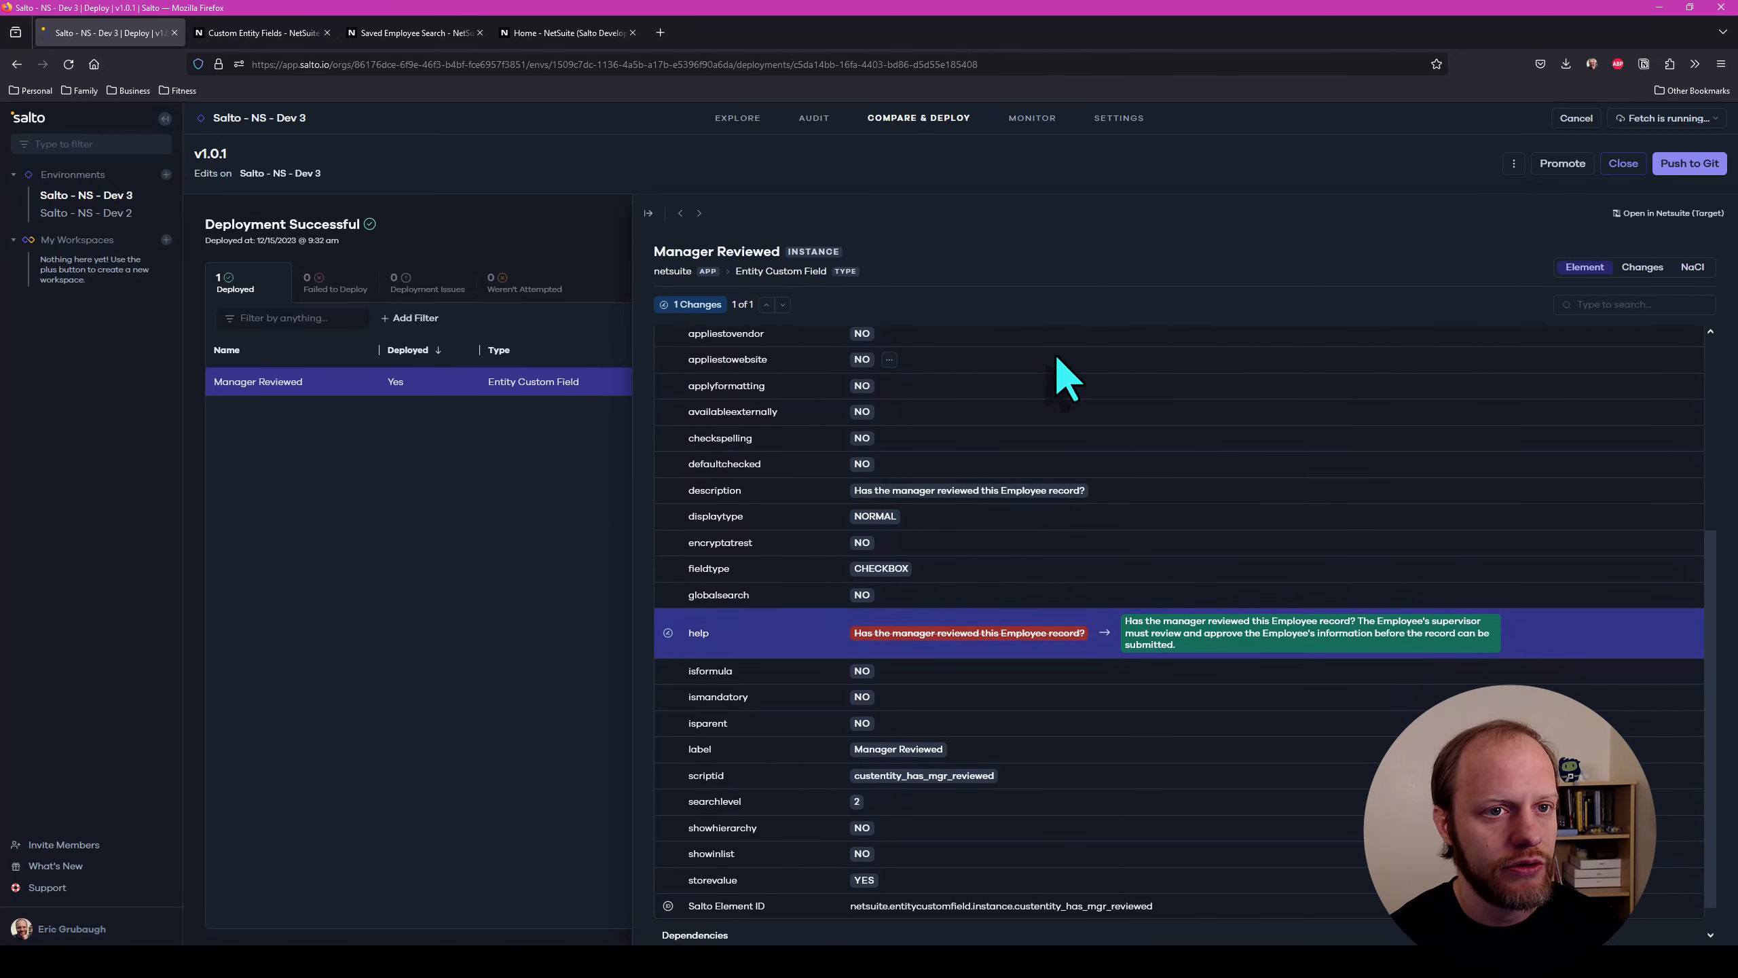
{"action": "left_click", "coordinate": [1645, 215]}
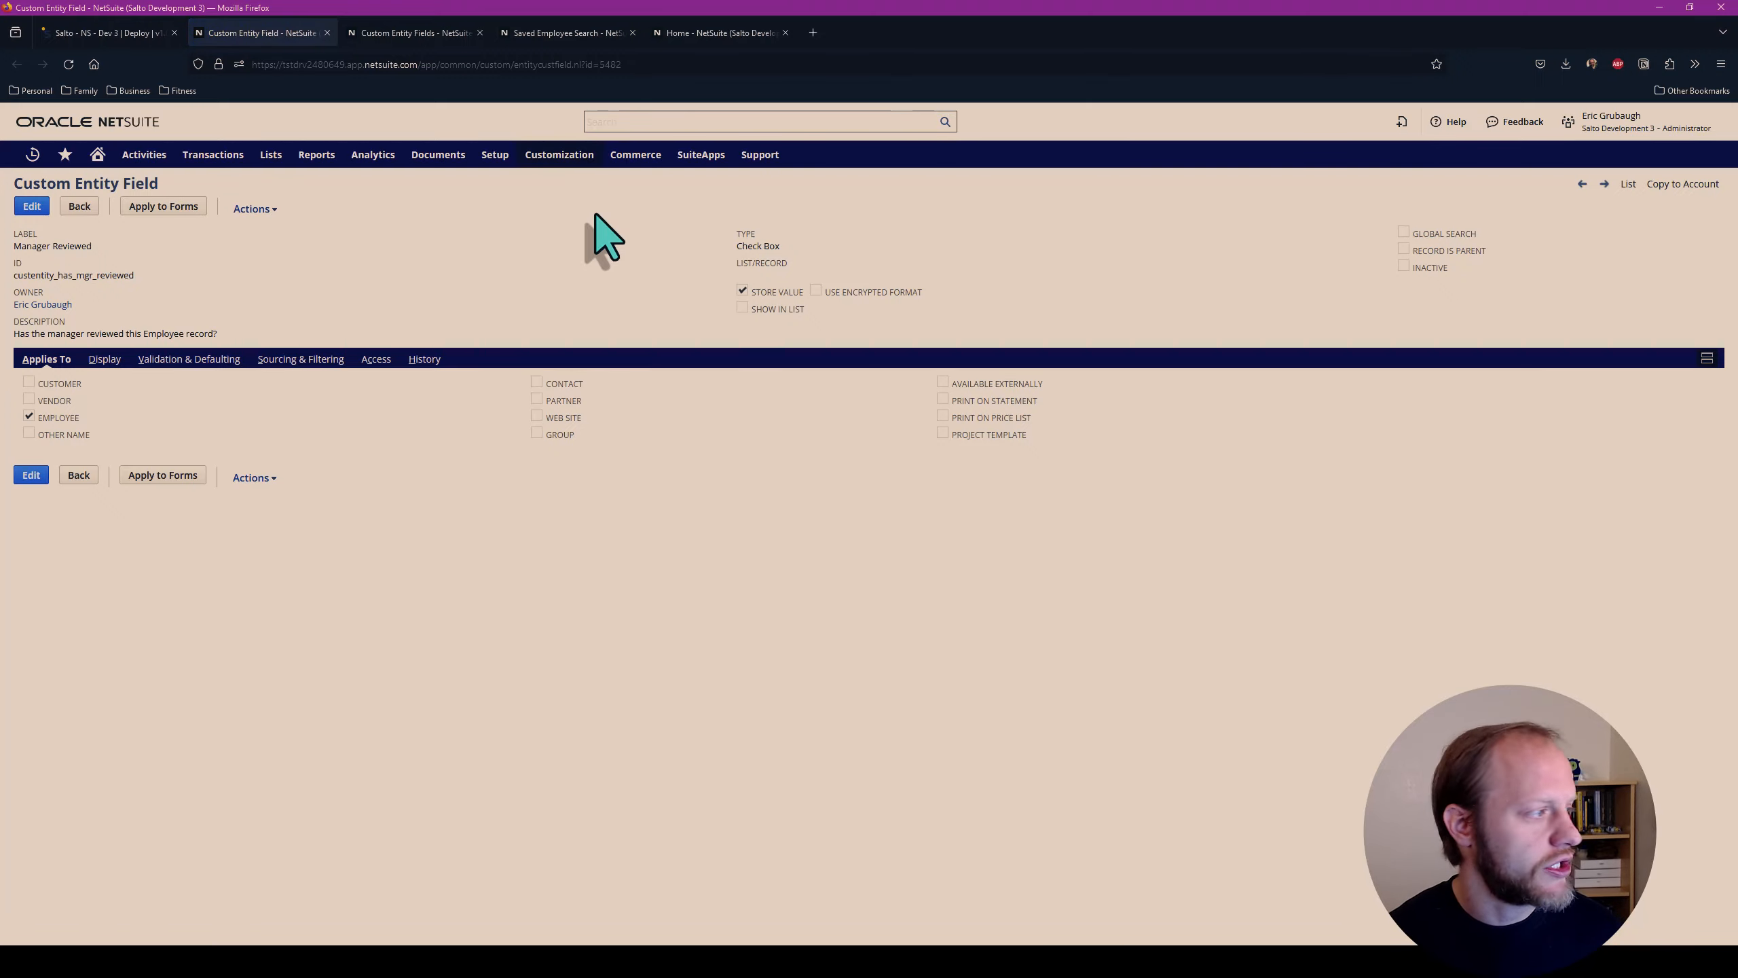
{"action": "left_click", "coordinate": [108, 360]}
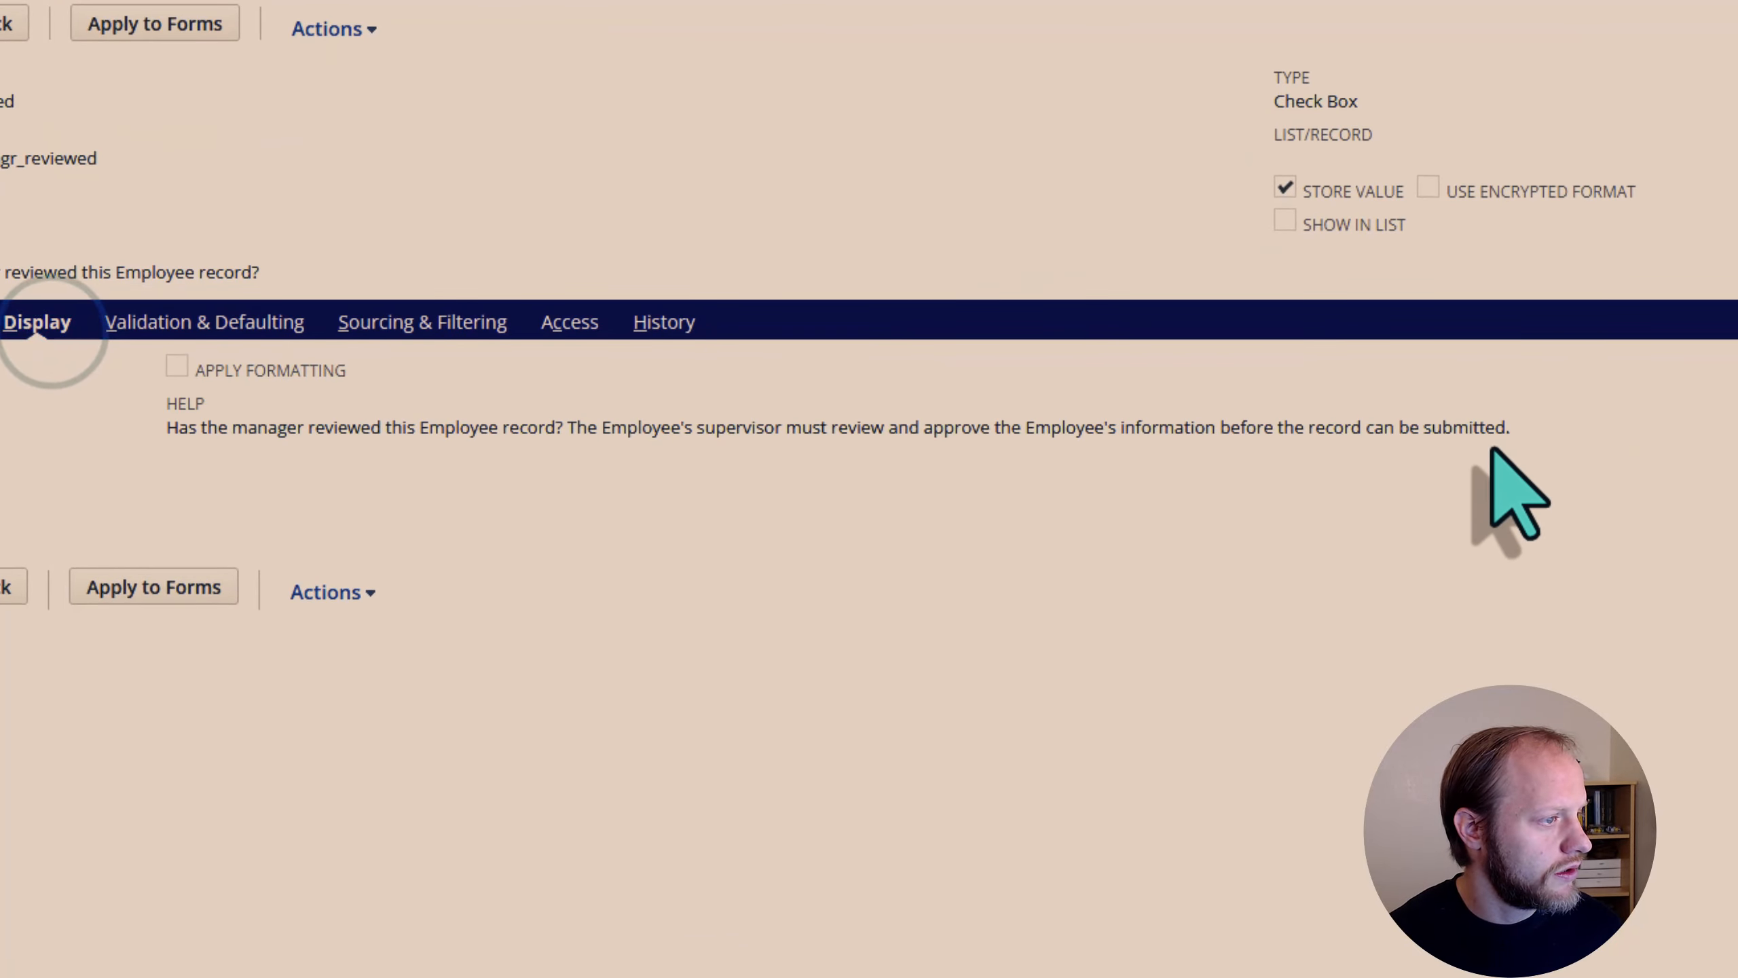
{"action": "left_click_drag", "start_coordinate": [1512, 427], "coordinate": [163, 486]}
{"action": "left_click", "coordinate": [322, 439]}
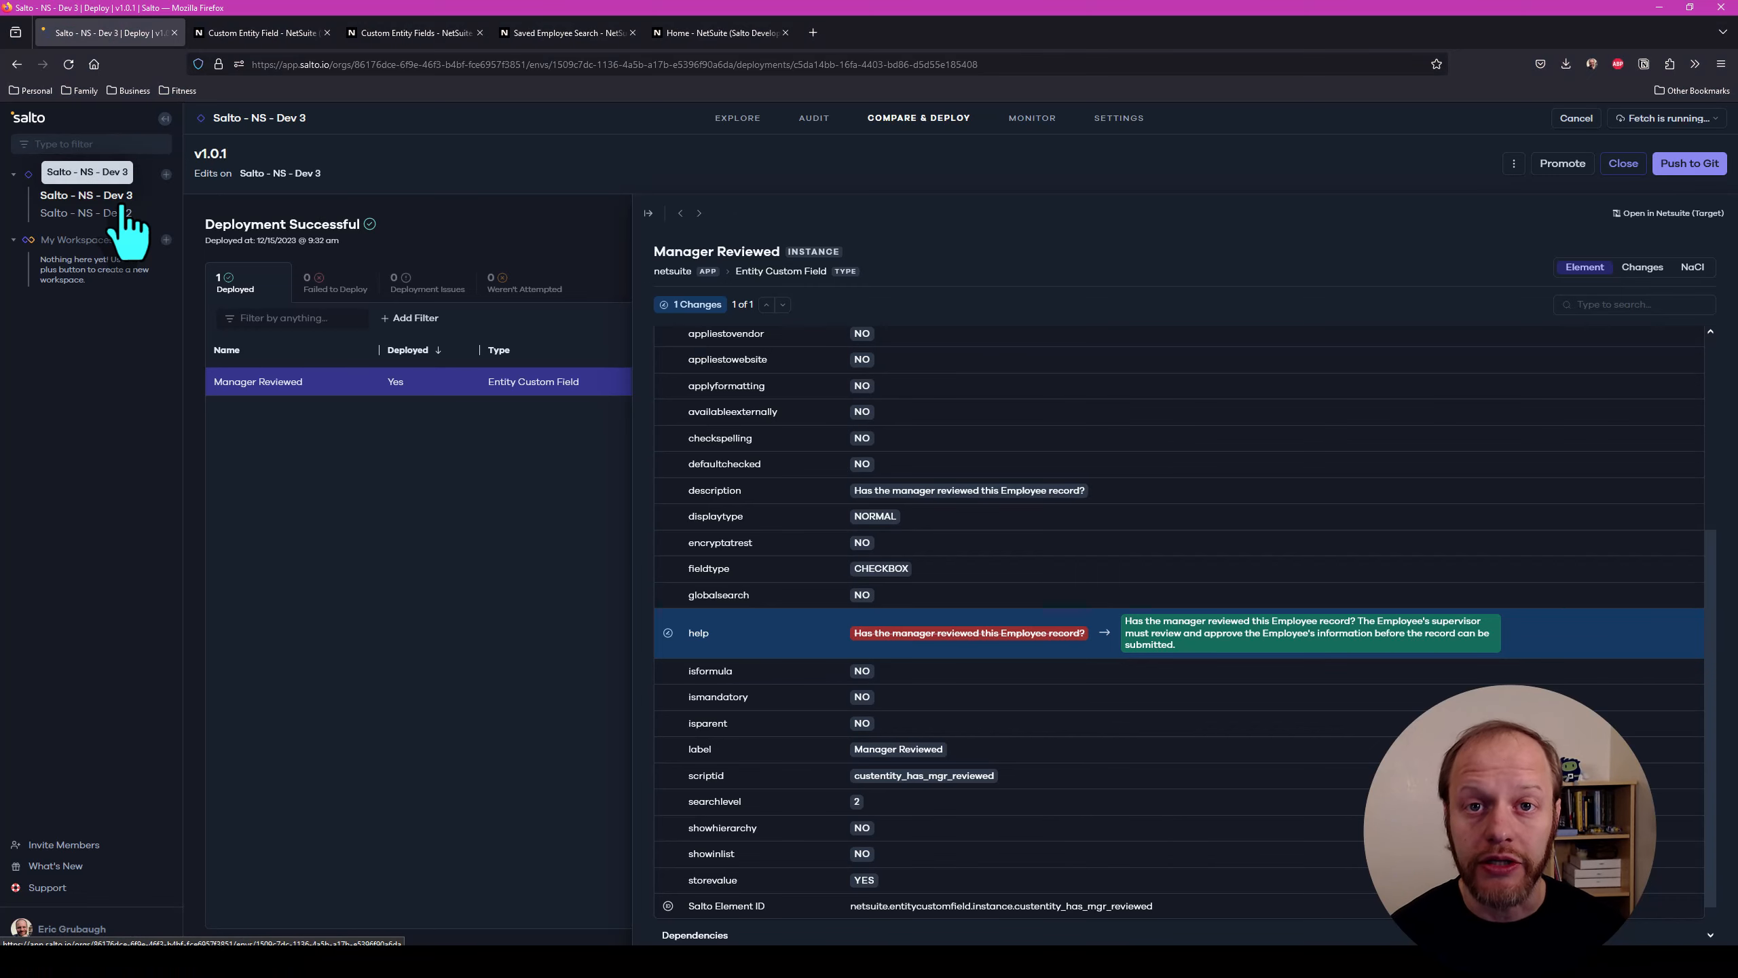
Reopen the v1.0.1 deployment from the Salto - NS - Dev 3 history and examine the Manager Reviewed help change
{"action": "left_click", "coordinate": [123, 200]}
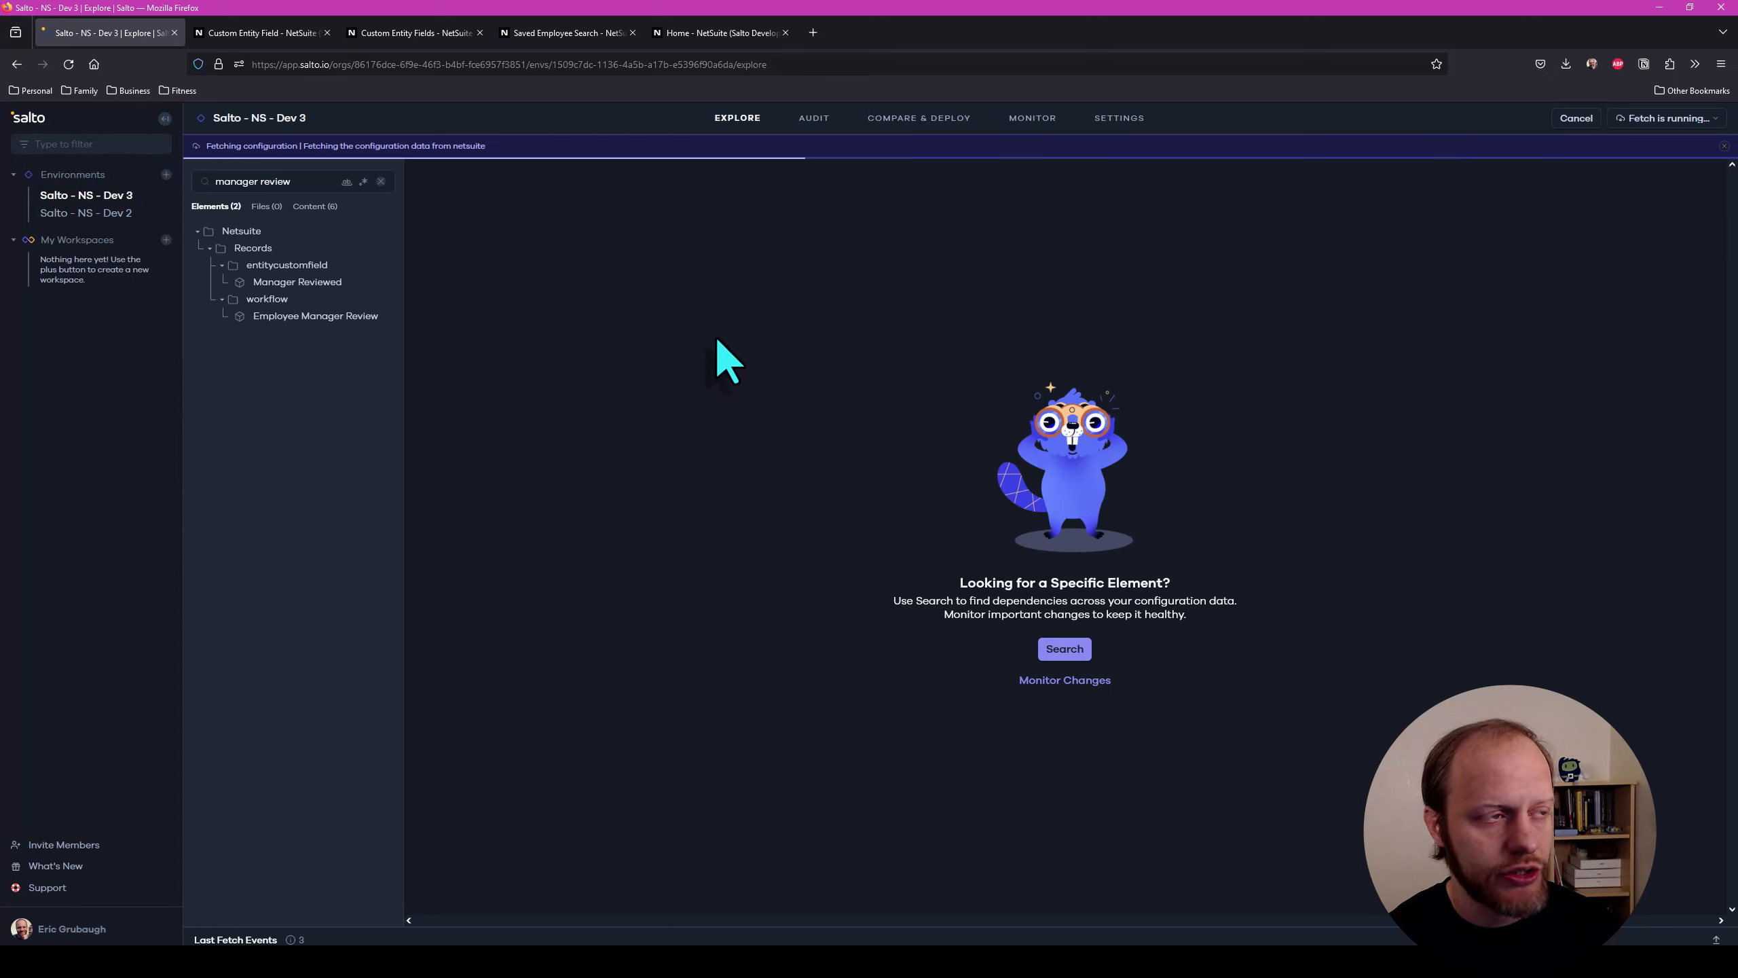
{"action": "left_click", "coordinate": [888, 121]}
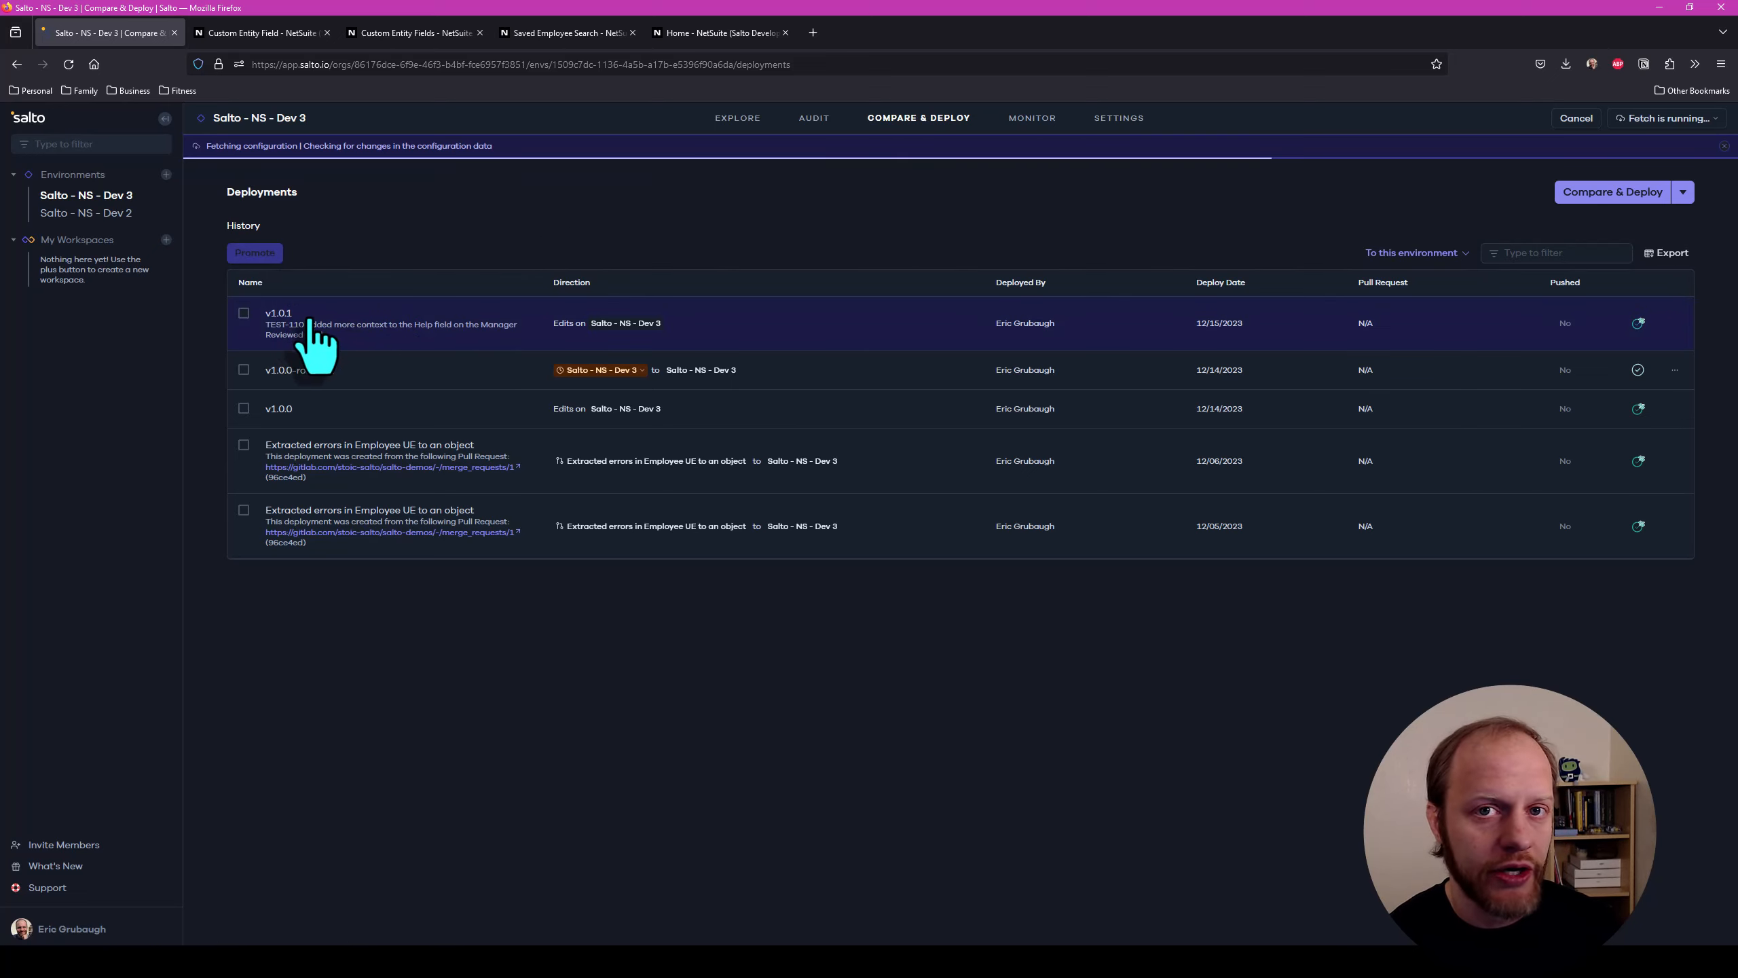
{"action": "left_click", "coordinate": [373, 321]}
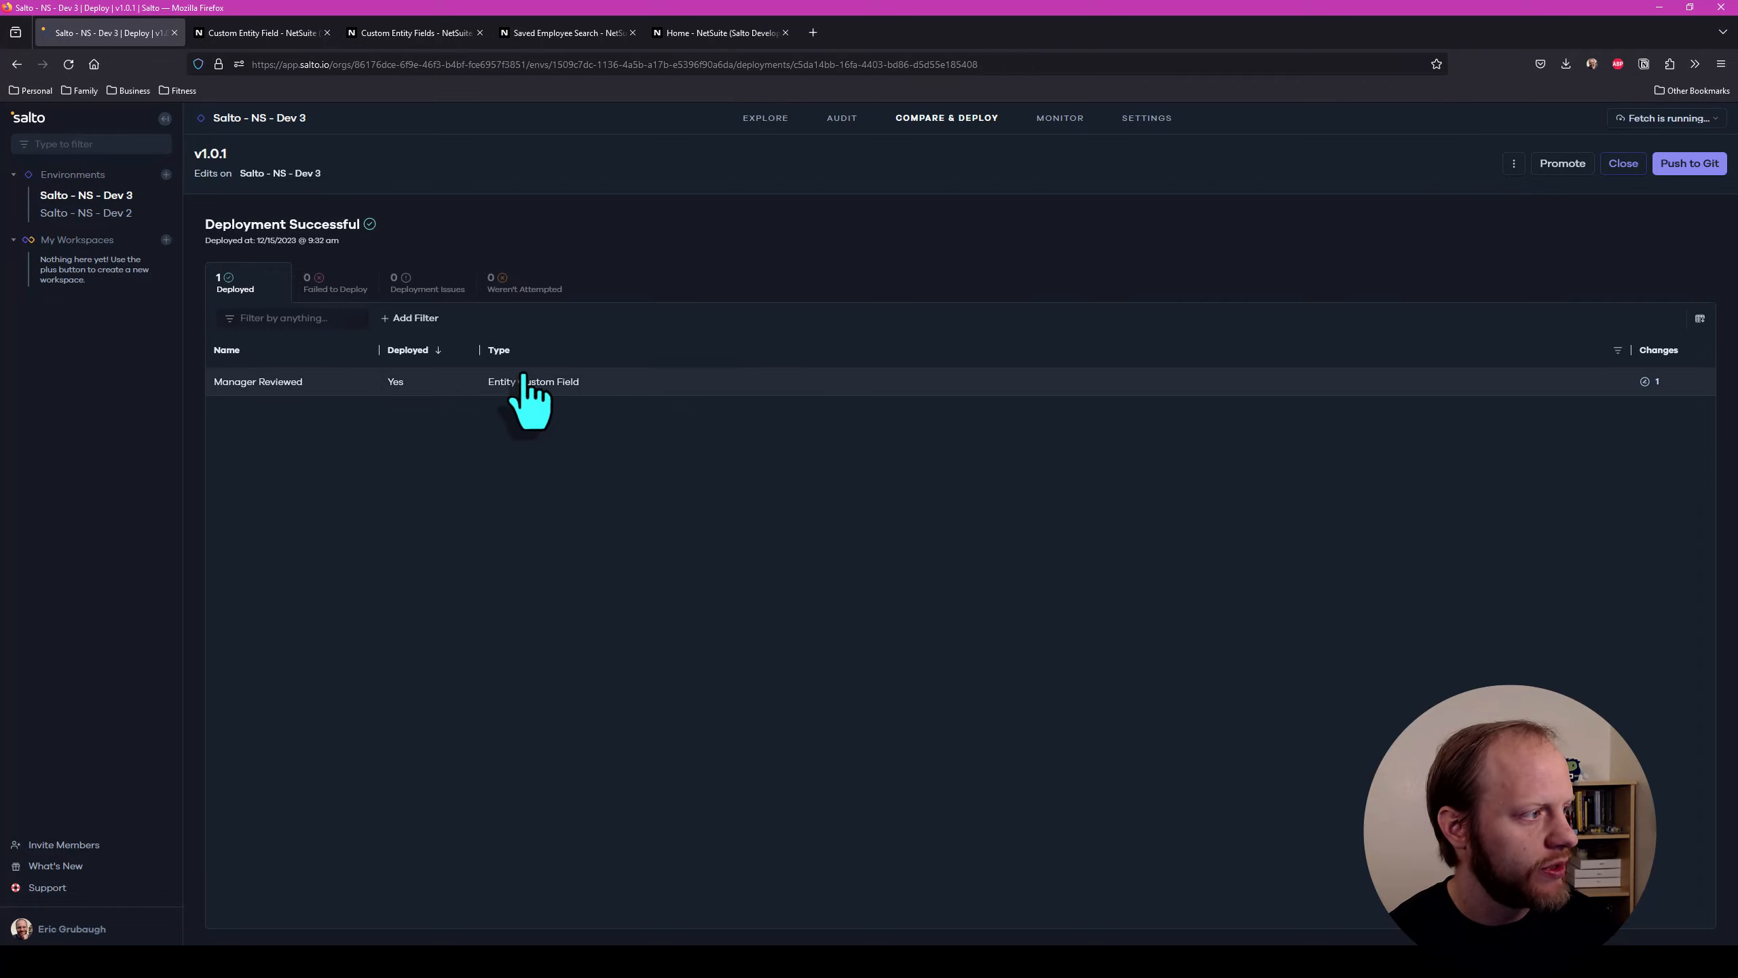
{"action": "left_click", "coordinate": [301, 382]}
{"action": "scroll", "coordinate": [671, 445], "scroll_direction": "down", "scroll_amount": 5}
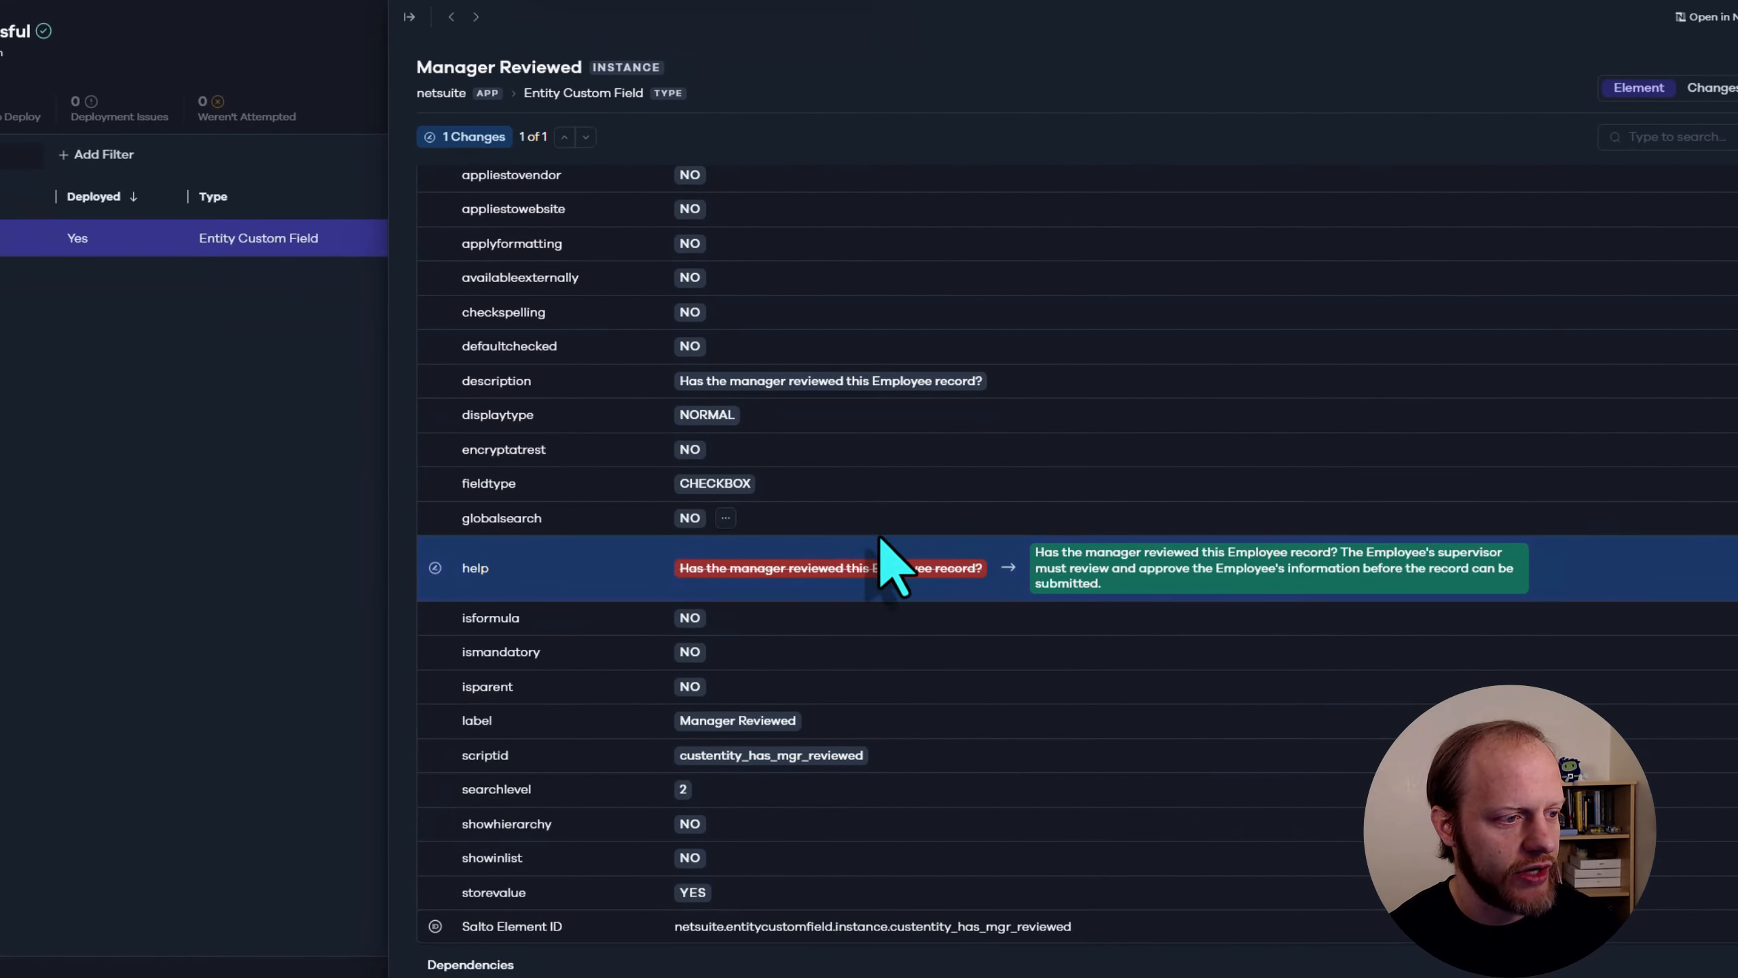
{"action": "scroll", "coordinate": [889, 541], "scroll_direction": "up", "scroll_amount": 3}
{"action": "scroll", "coordinate": [900, 525], "scroll_direction": "down", "scroll_amount": 3}
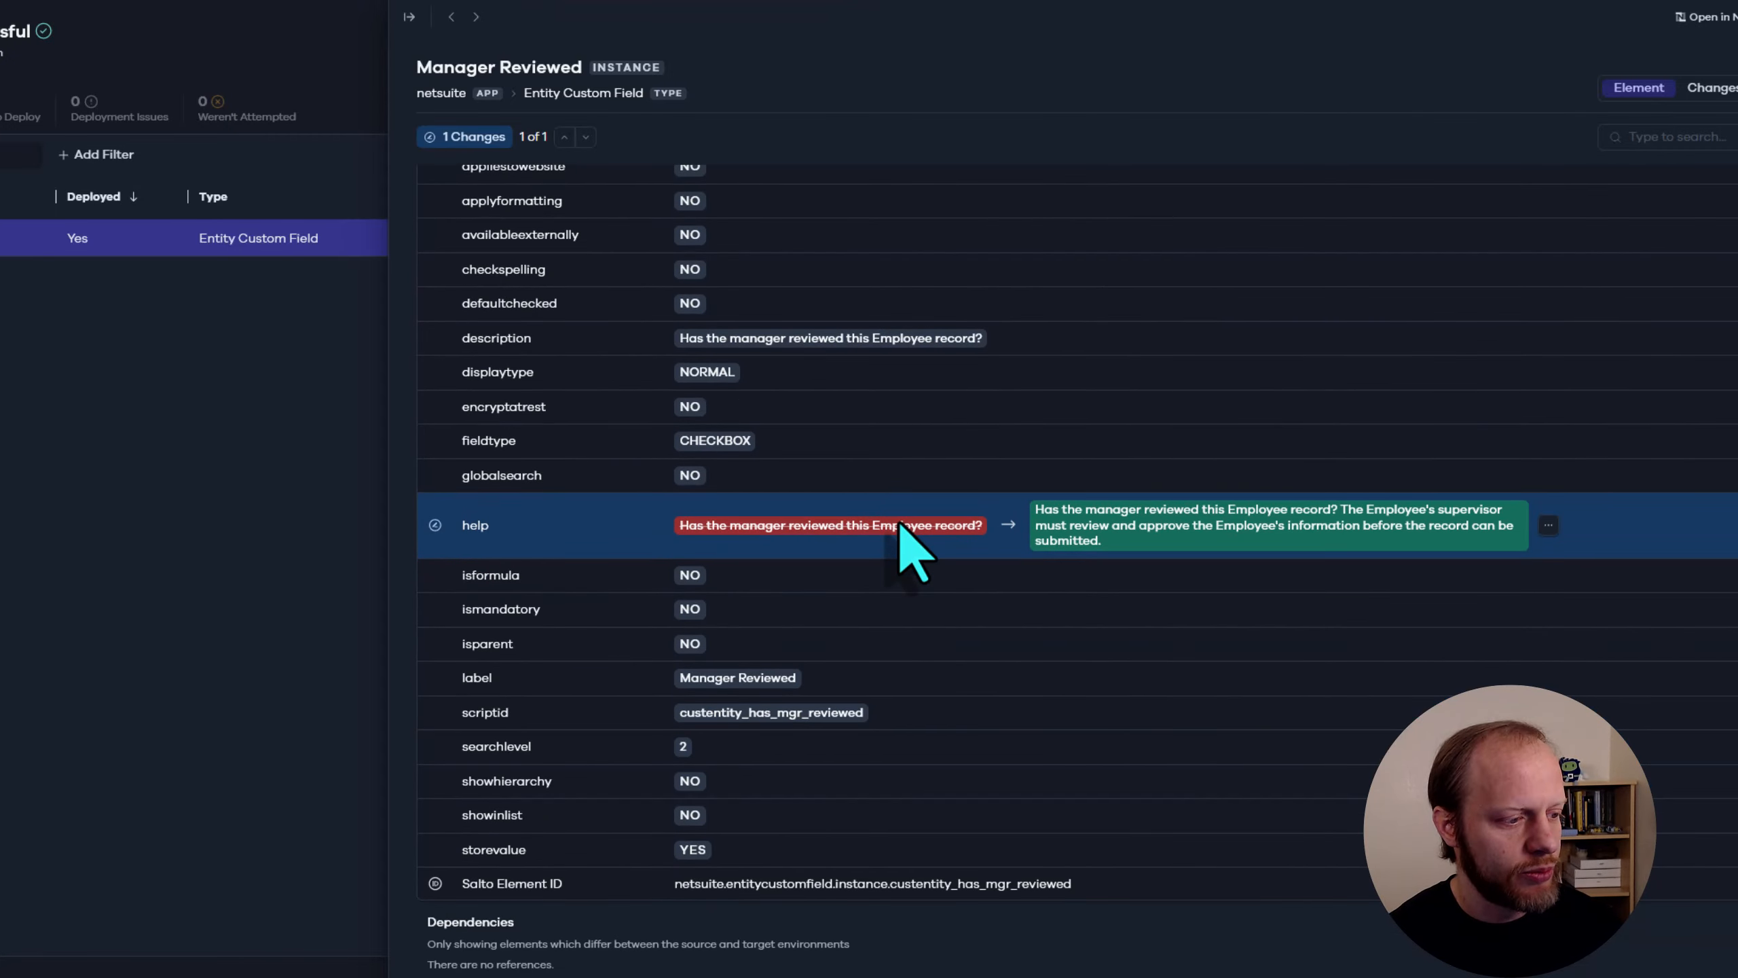
{"action": "scroll", "coordinate": [901, 525], "scroll_direction": "up", "scroll_amount": 4}
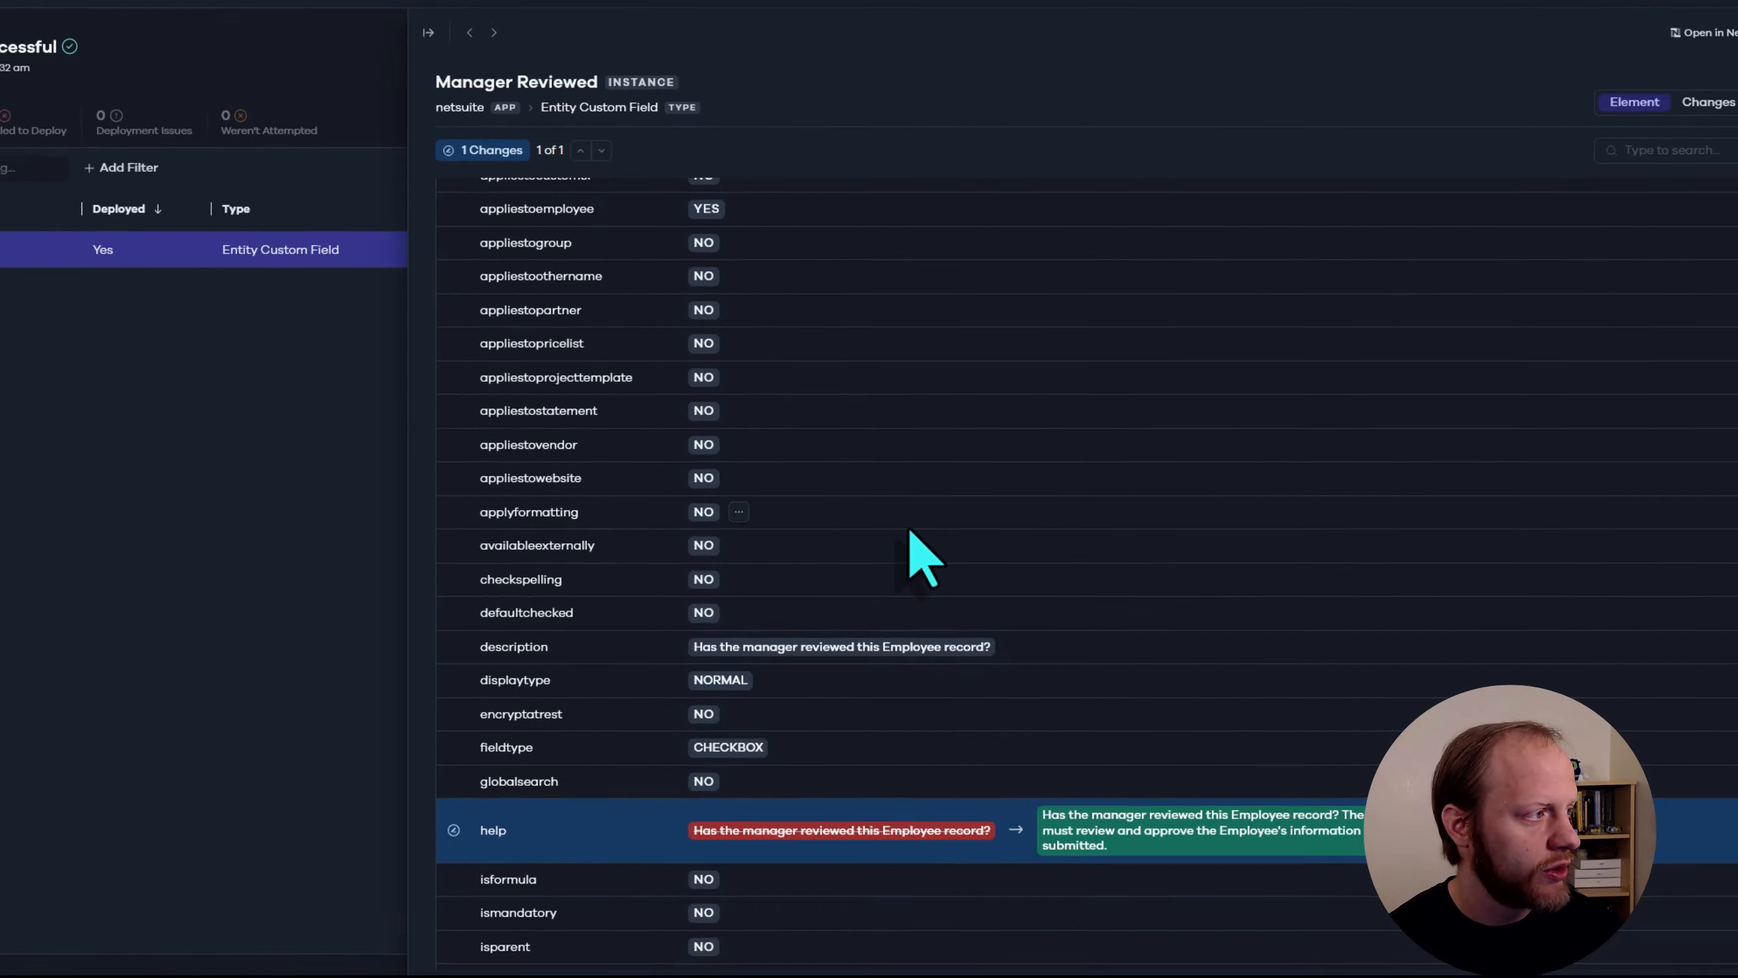
{"action": "left_click", "coordinate": [207, 437]}
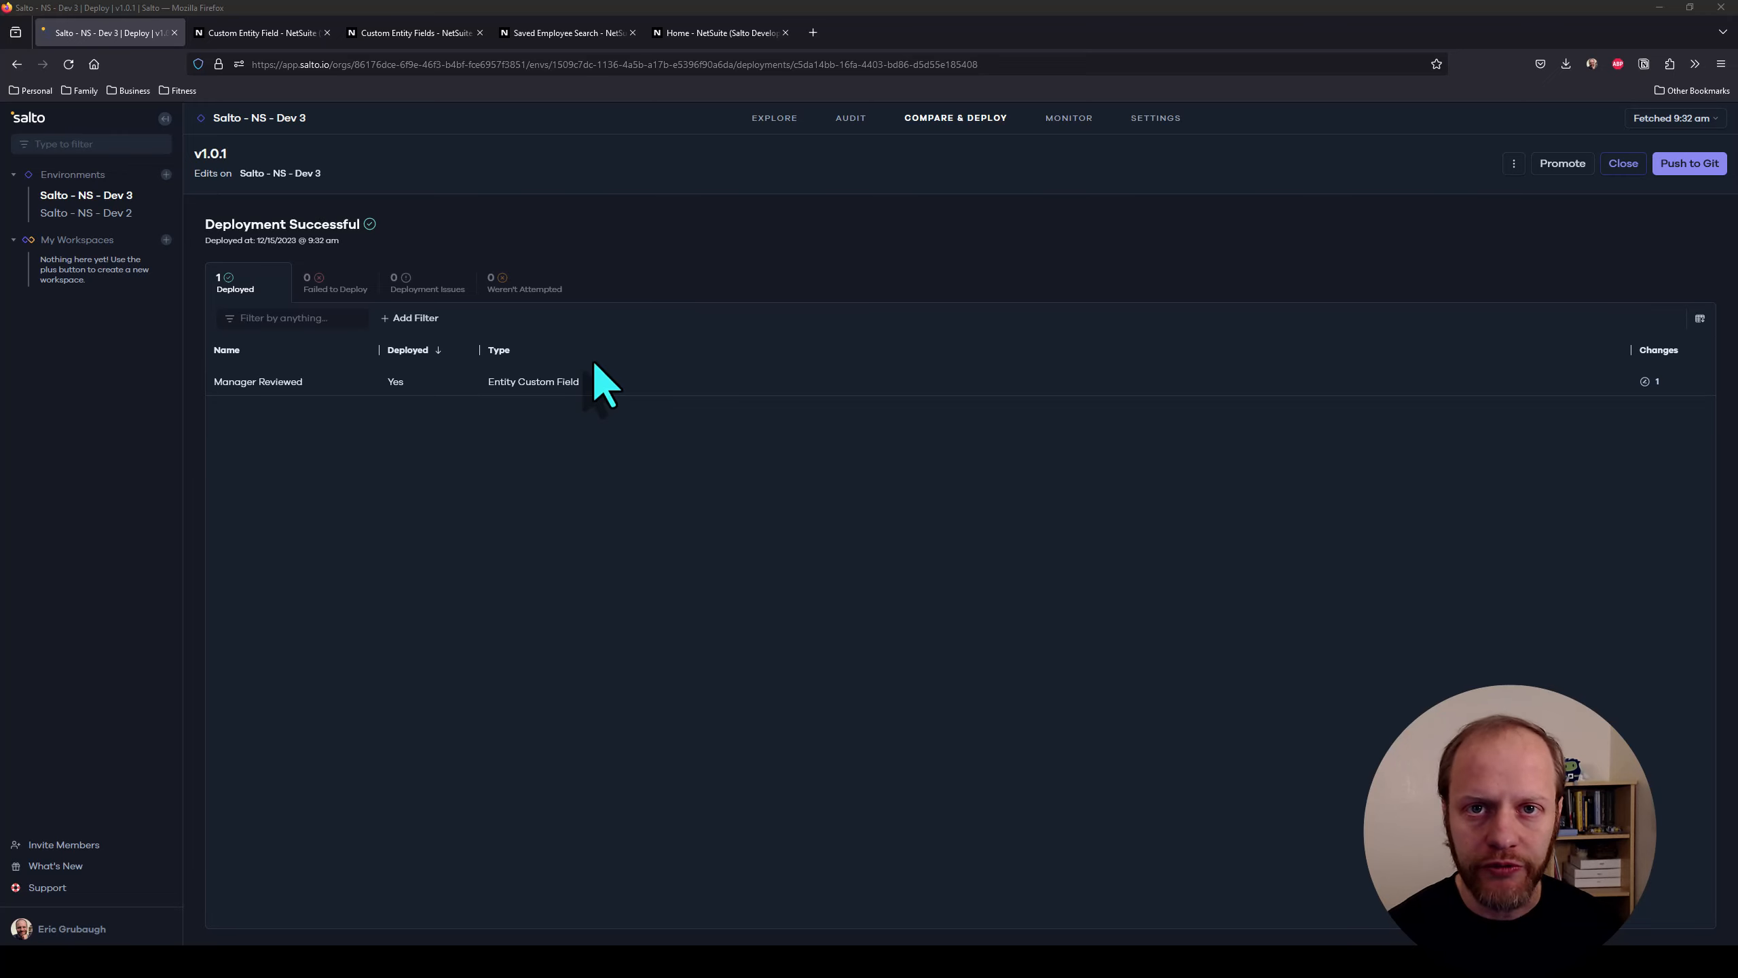
Start a Compare & Deploy on Salto - NS - Dev 3 using its December 14, 2023 1:41 pm (v1.0.0-rollback) snapshot as source
{"action": "left_click", "coordinate": [70, 193]}
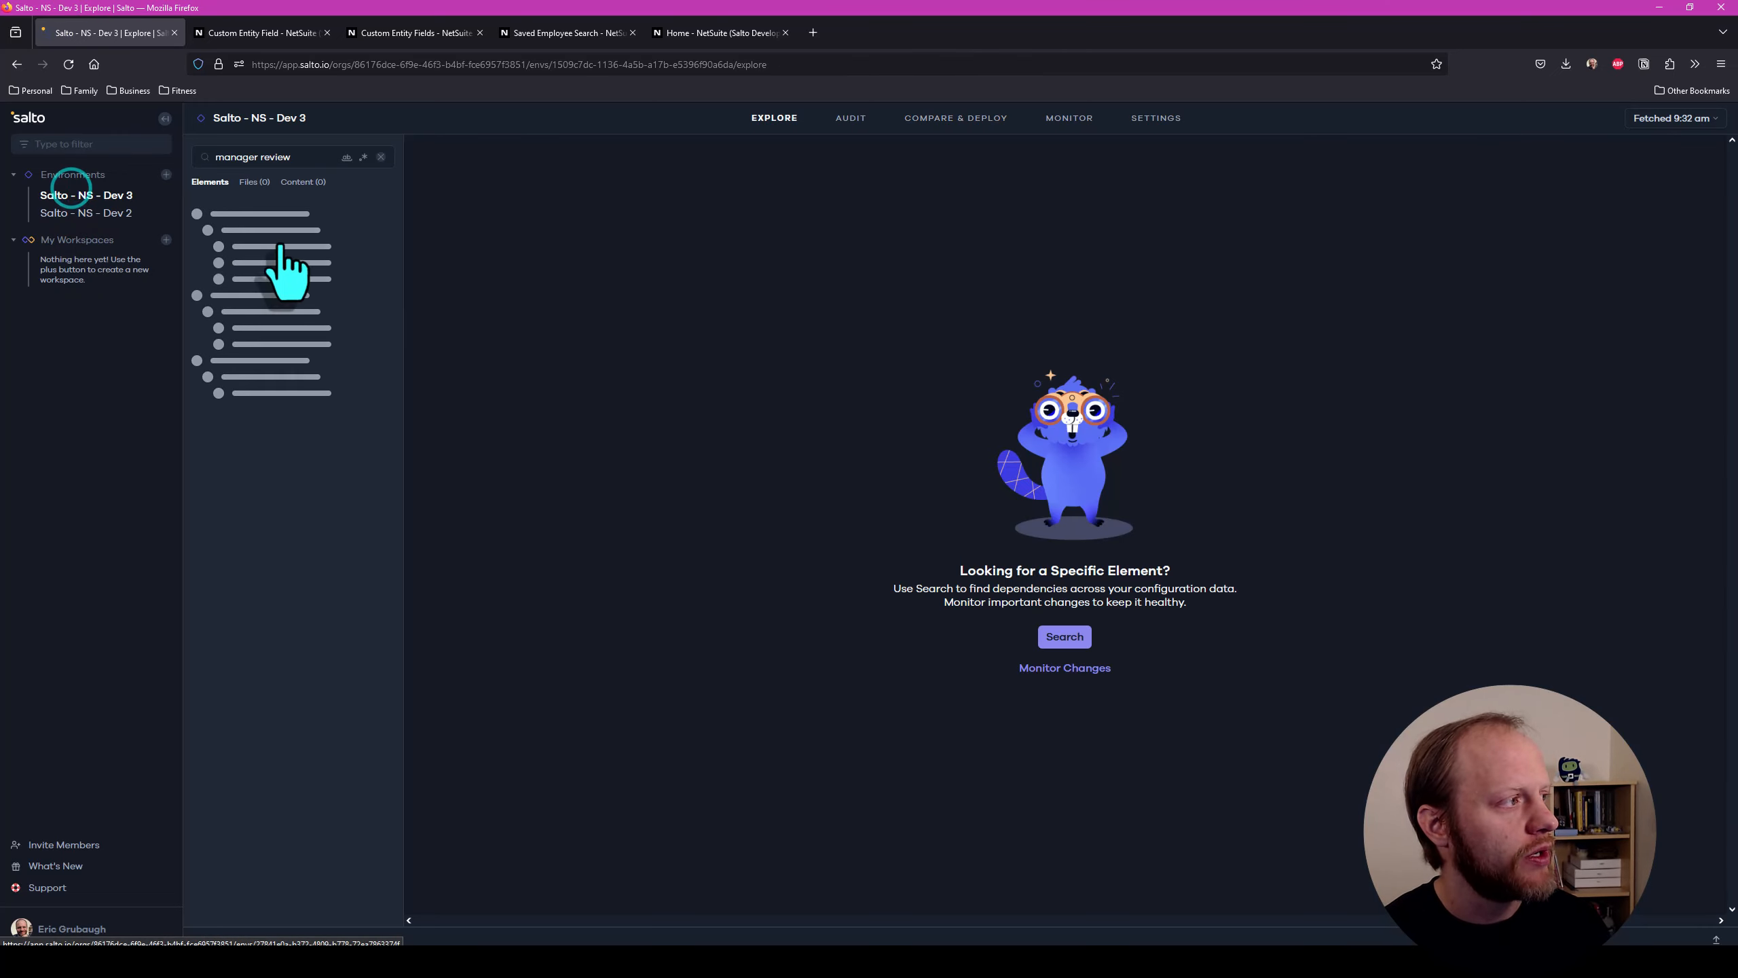
{"action": "left_click", "coordinate": [936, 120]}
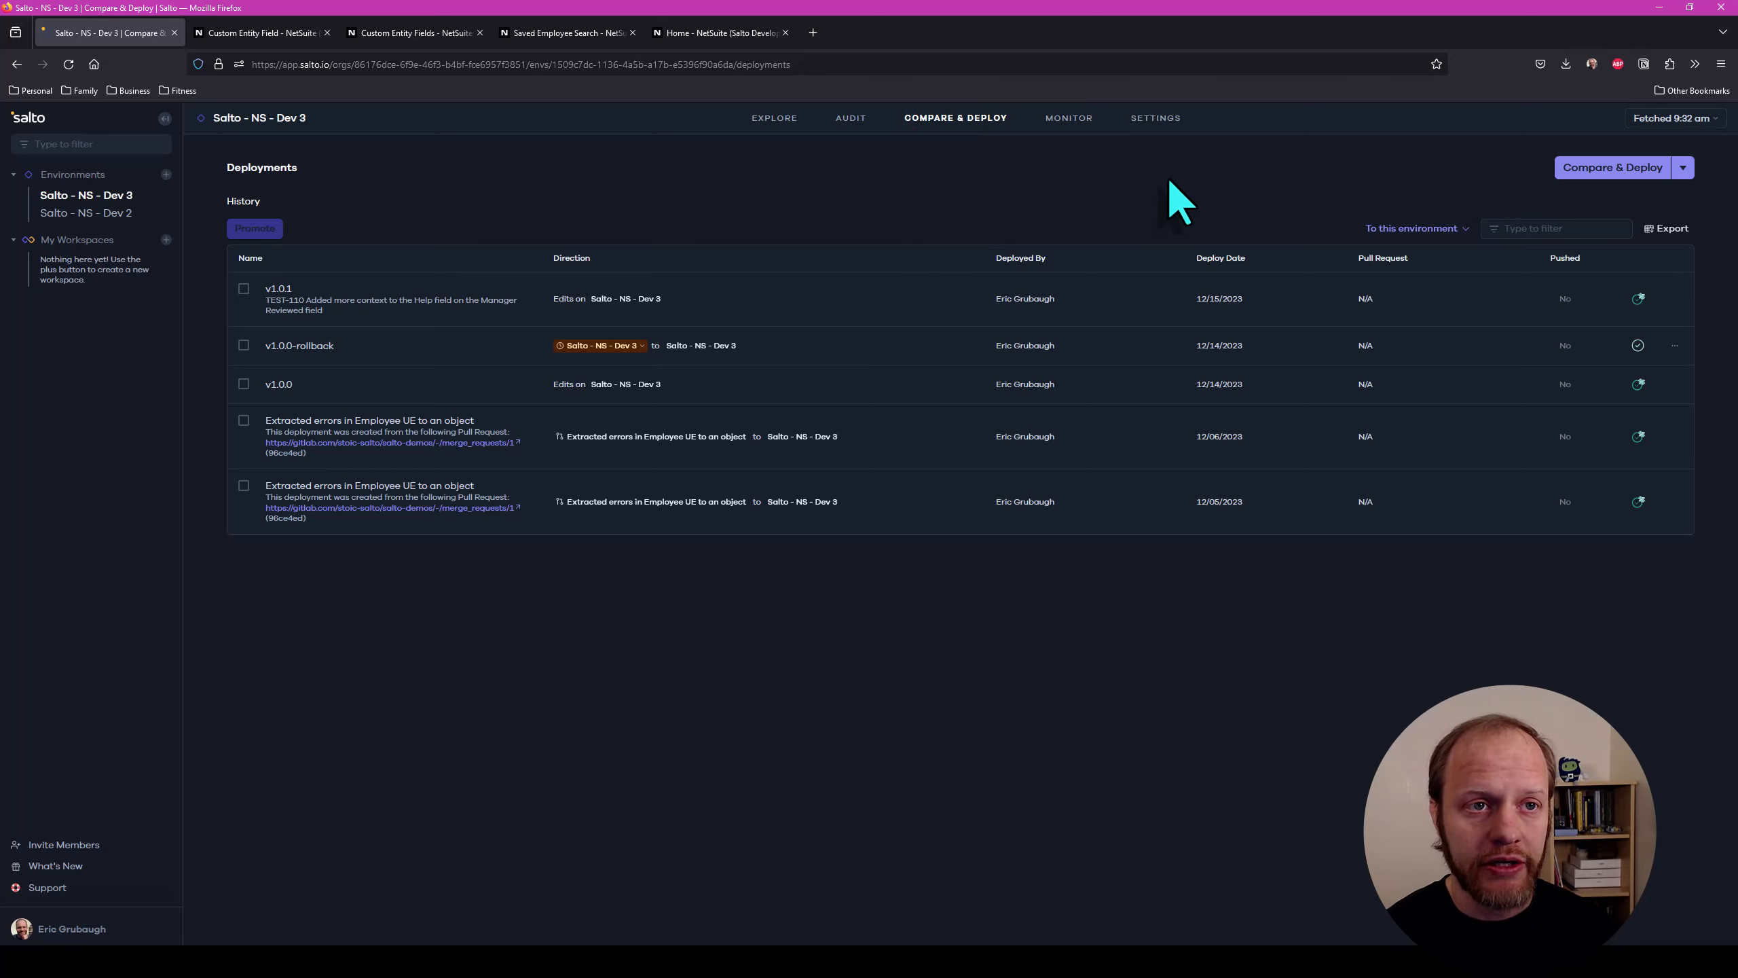
{"action": "left_click", "coordinate": [1601, 169]}
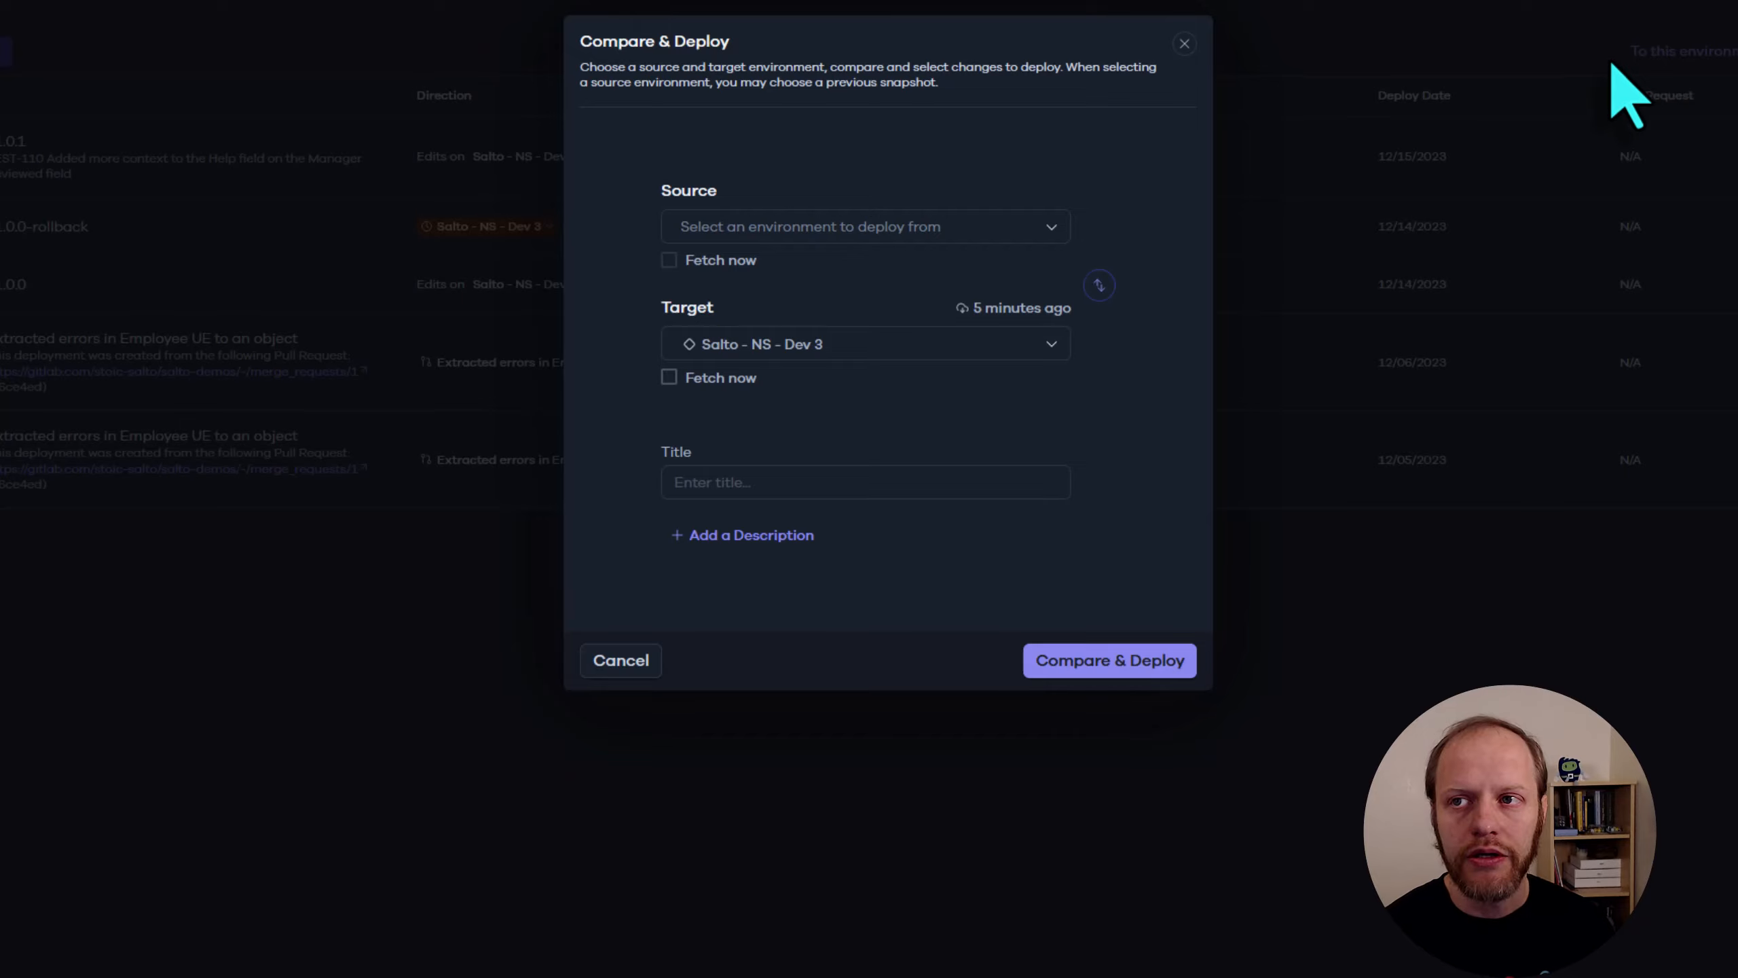
{"action": "left_click", "coordinate": [989, 227]}
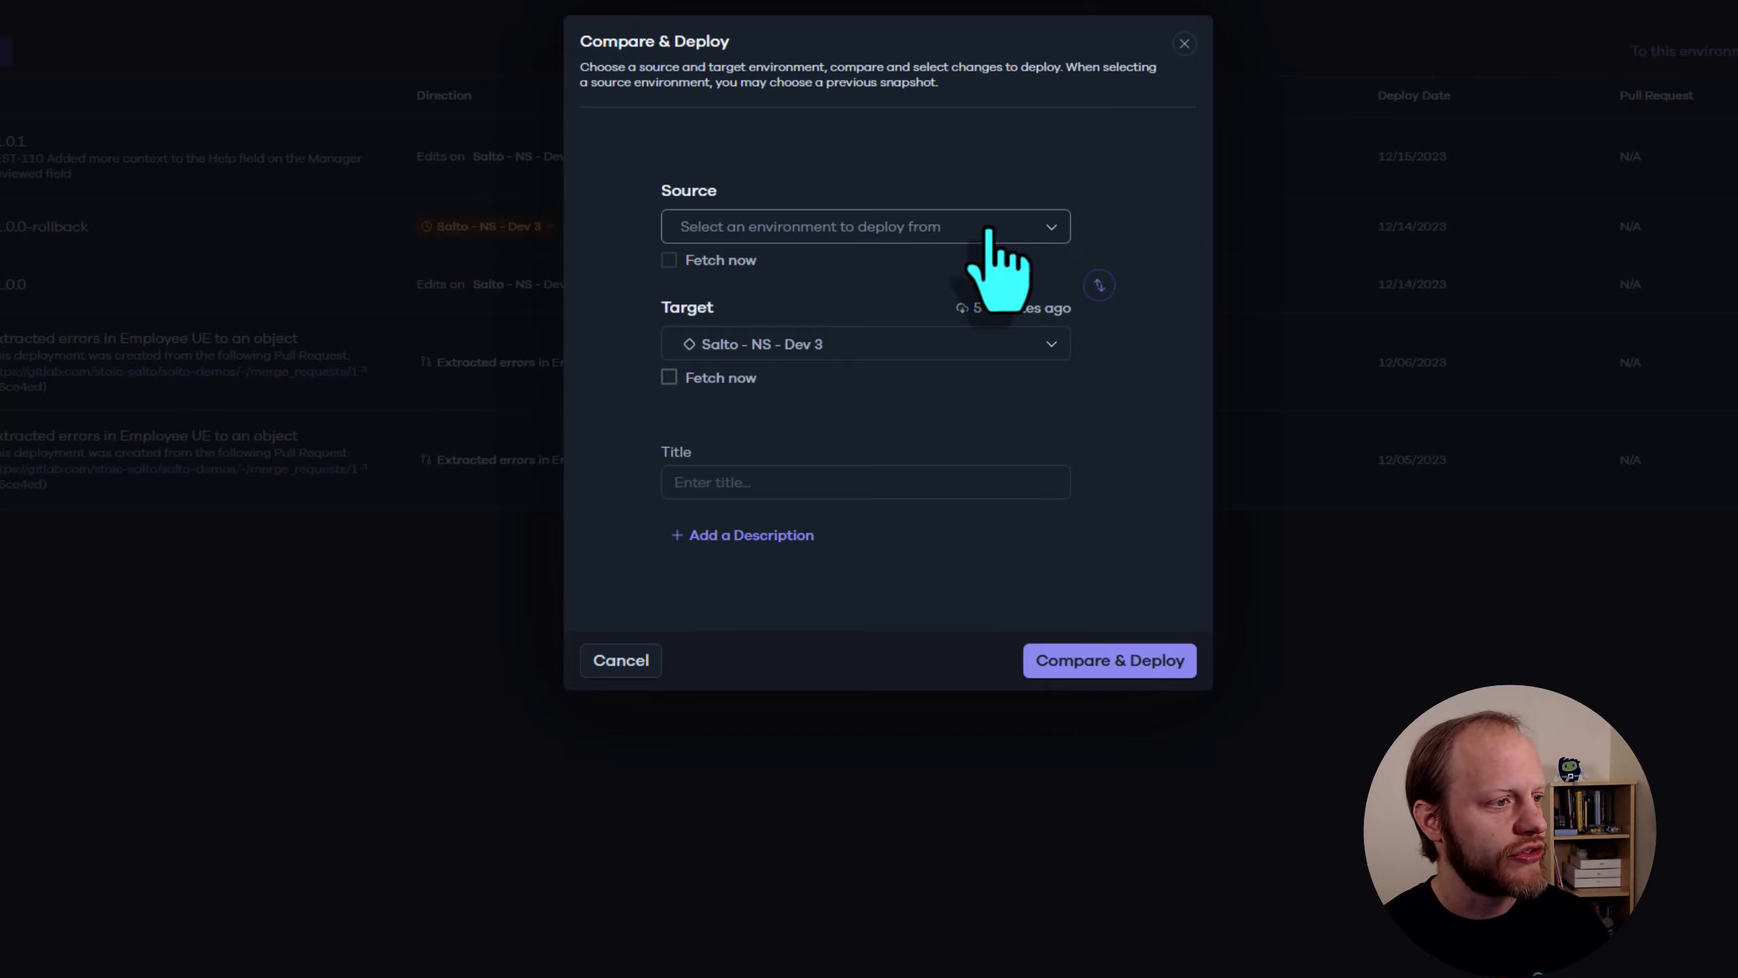
{"action": "left_click", "coordinate": [862, 281]}
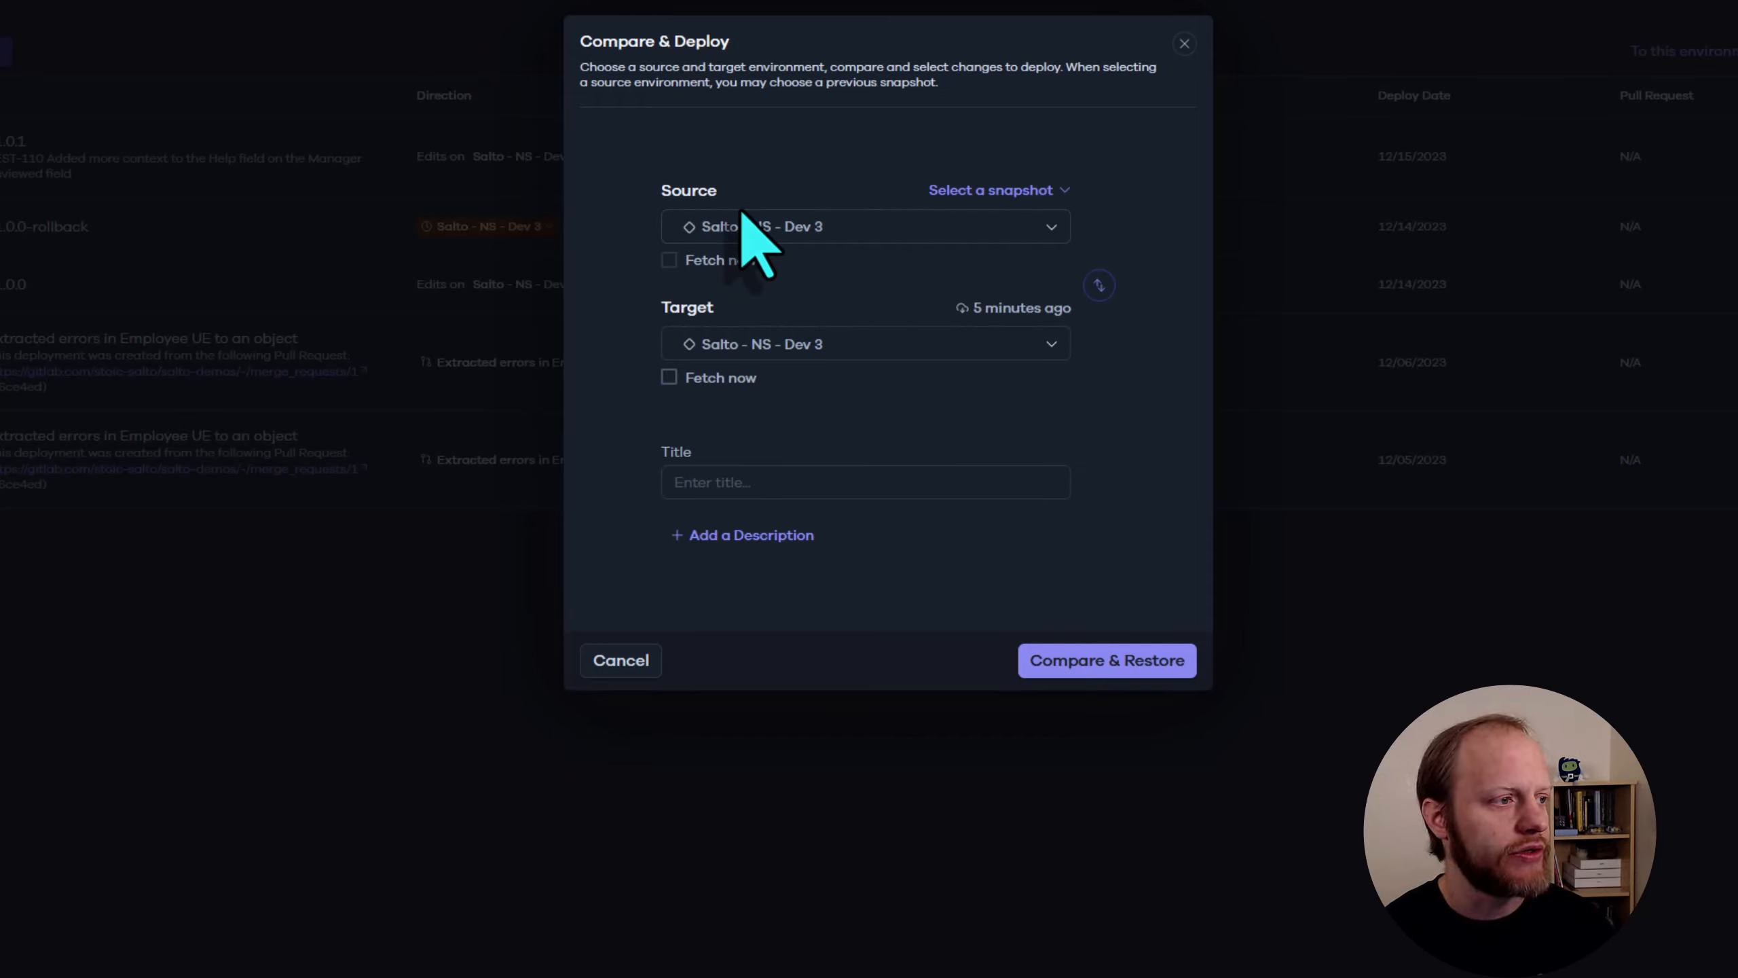
{"action": "left_click", "coordinate": [962, 190]}
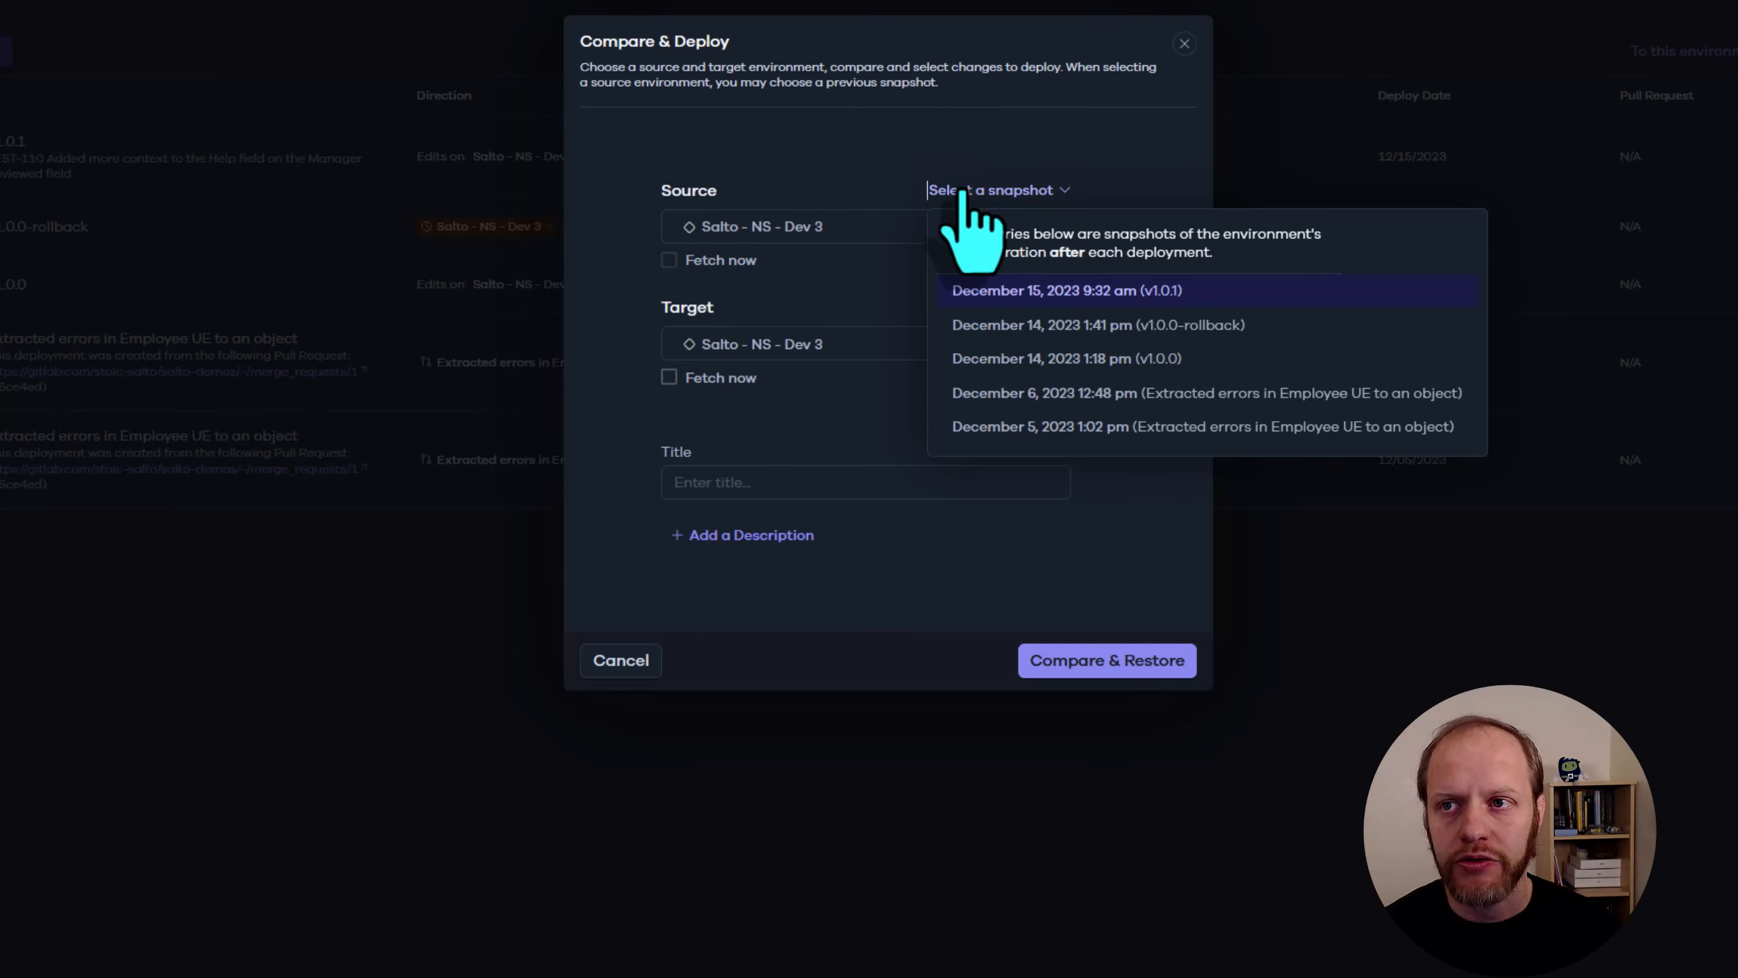
{"action": "left_click", "coordinate": [1155, 327]}
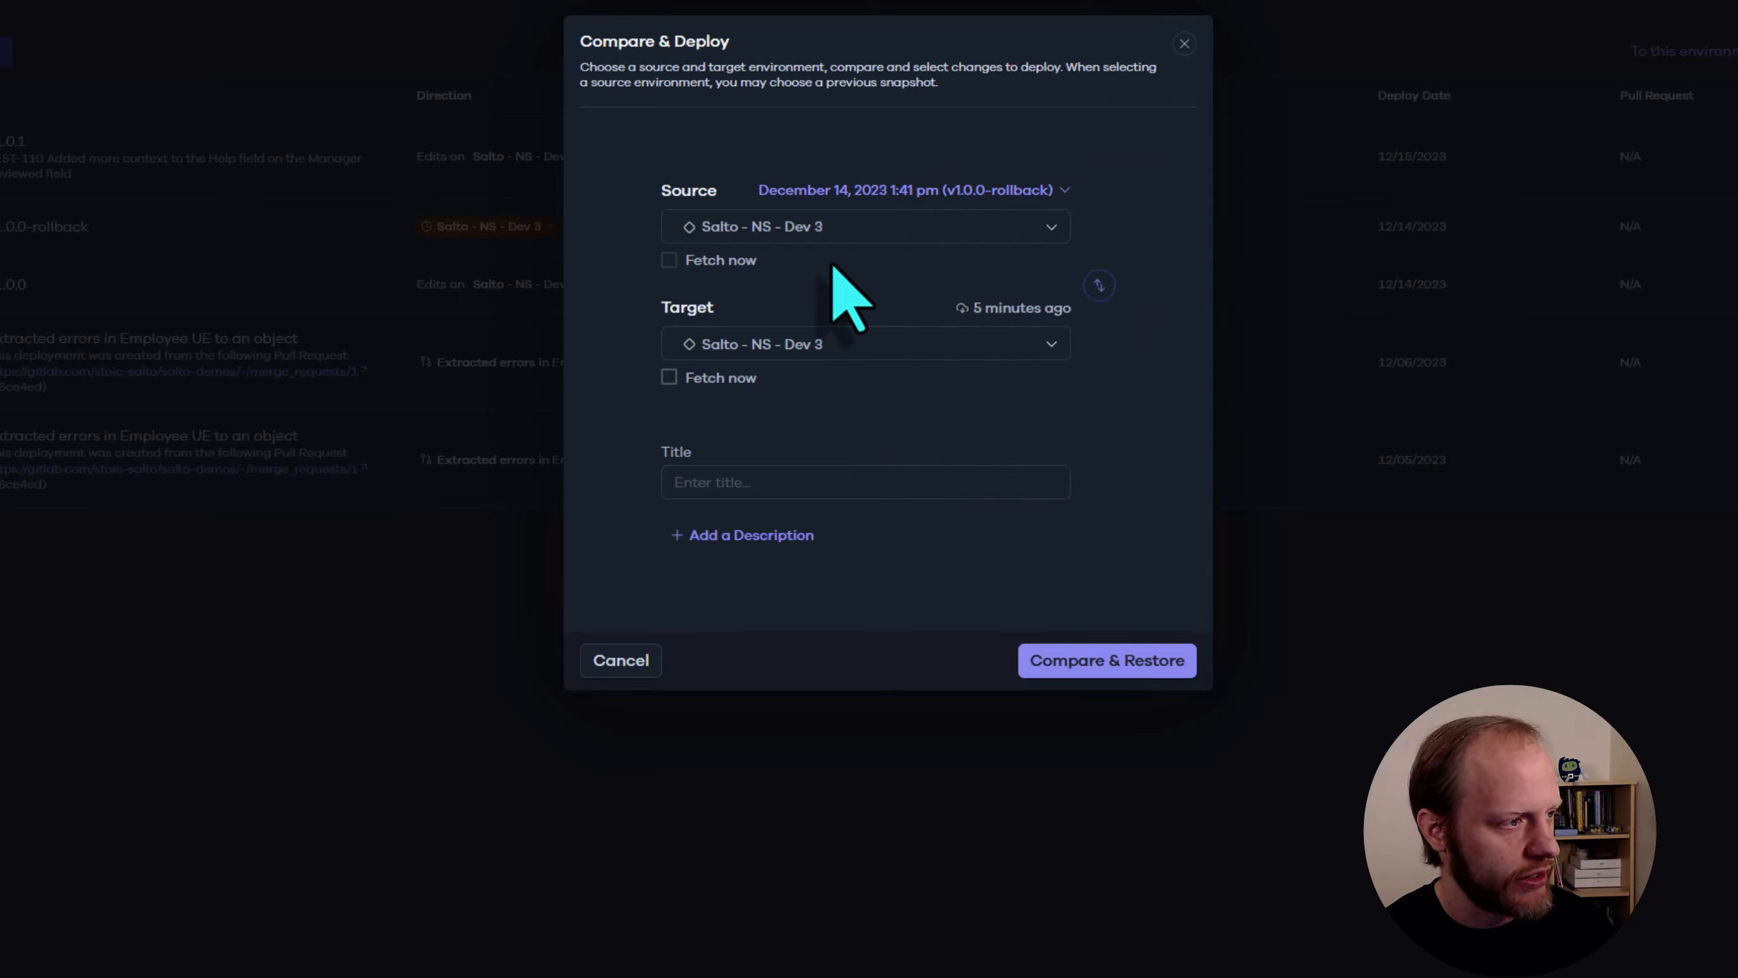
Enable fetching of the target environment, title the deployment "v1.0.1-rollback" and run the comparison for the restore
{"action": "left_click", "coordinate": [669, 378]}
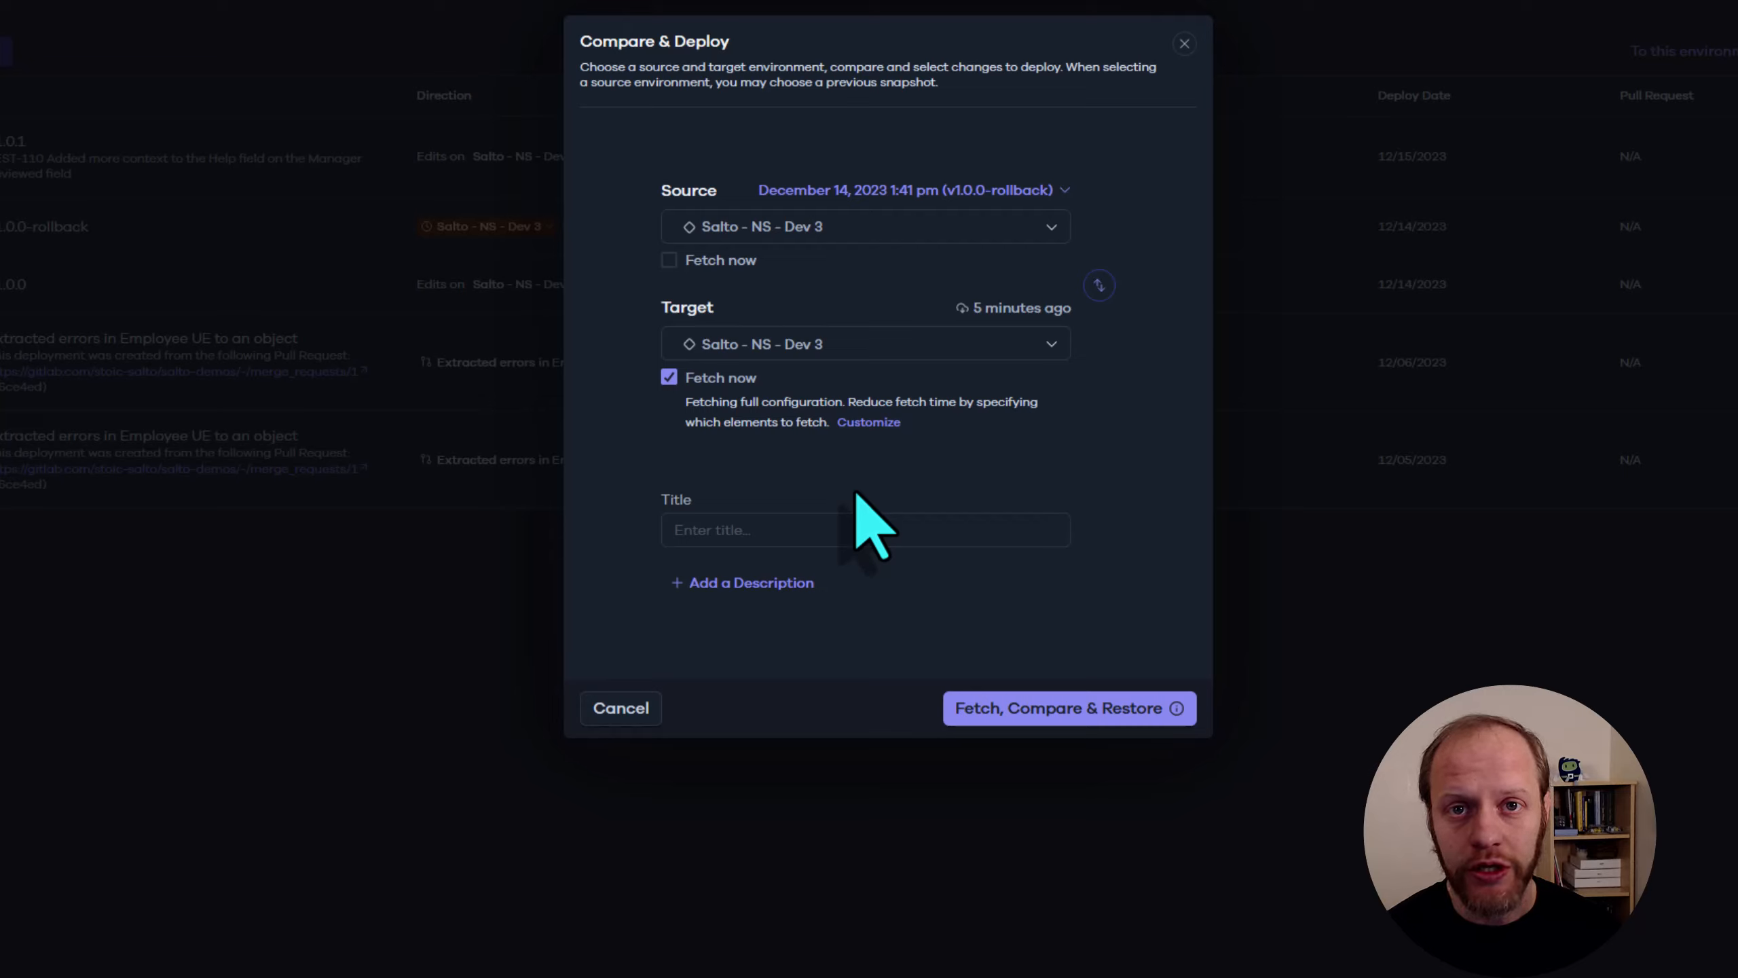
{"action": "left_click", "coordinate": [853, 530]}
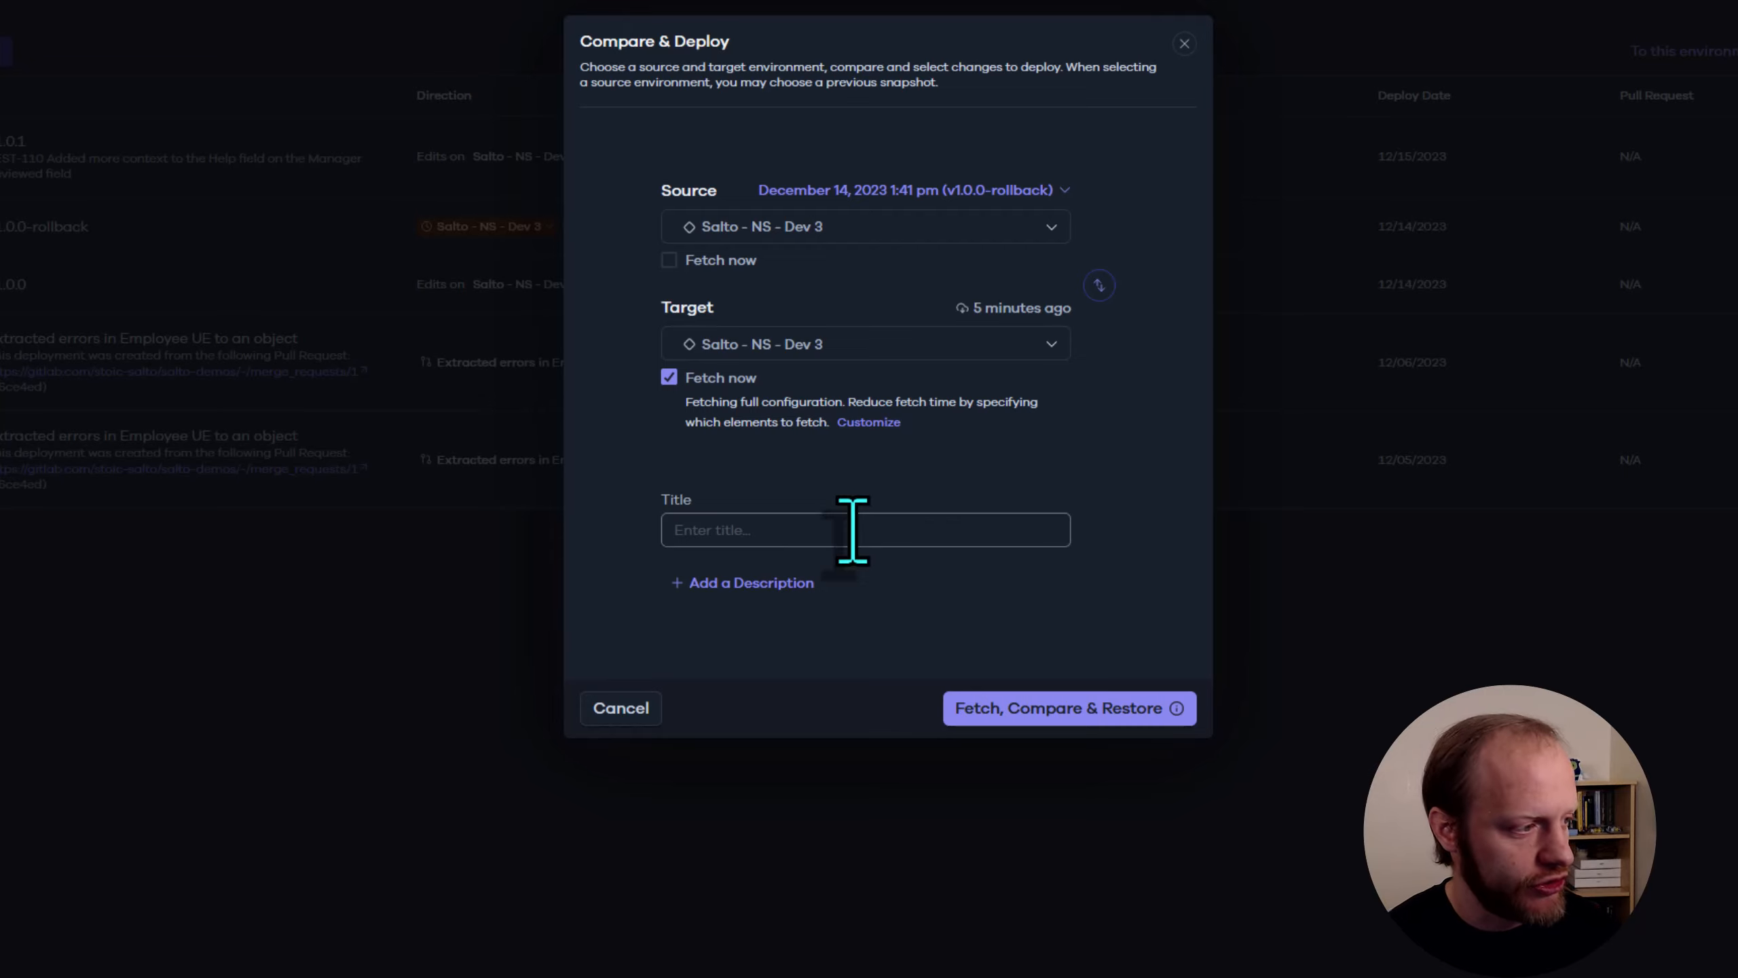
{"action": "left_click", "coordinate": [853, 530]}
{"action": "type", "text": "v1.0."}
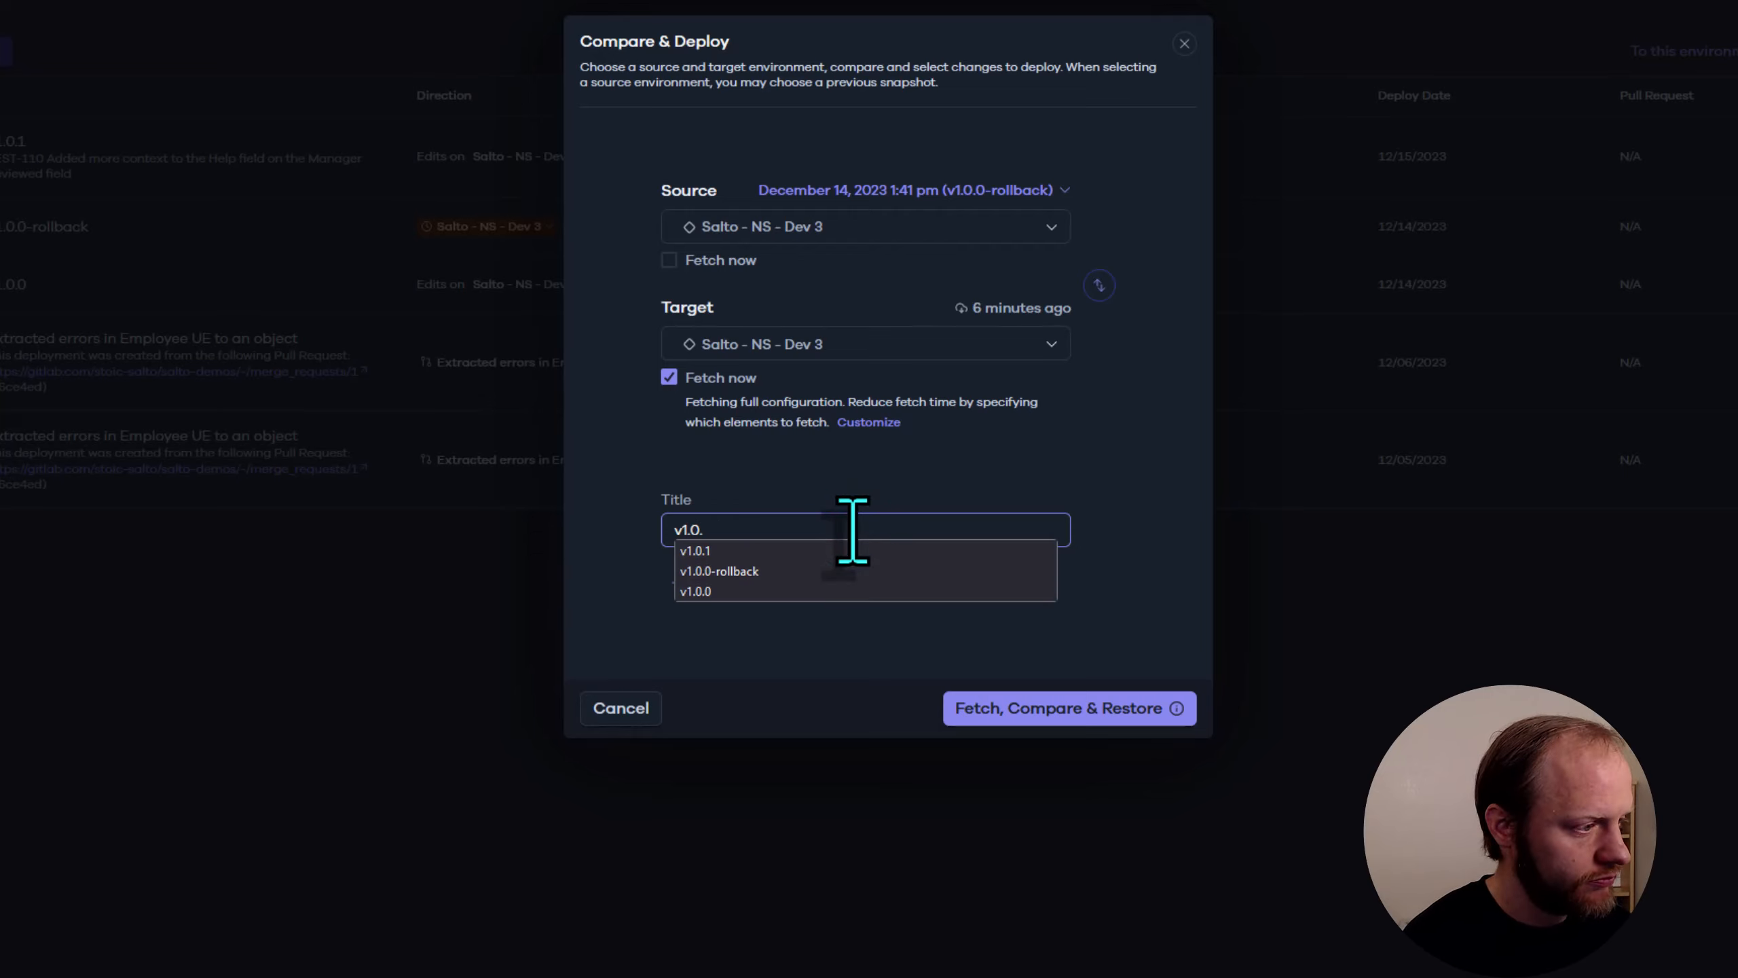
{"action": "type", "text": "1-rollback"}
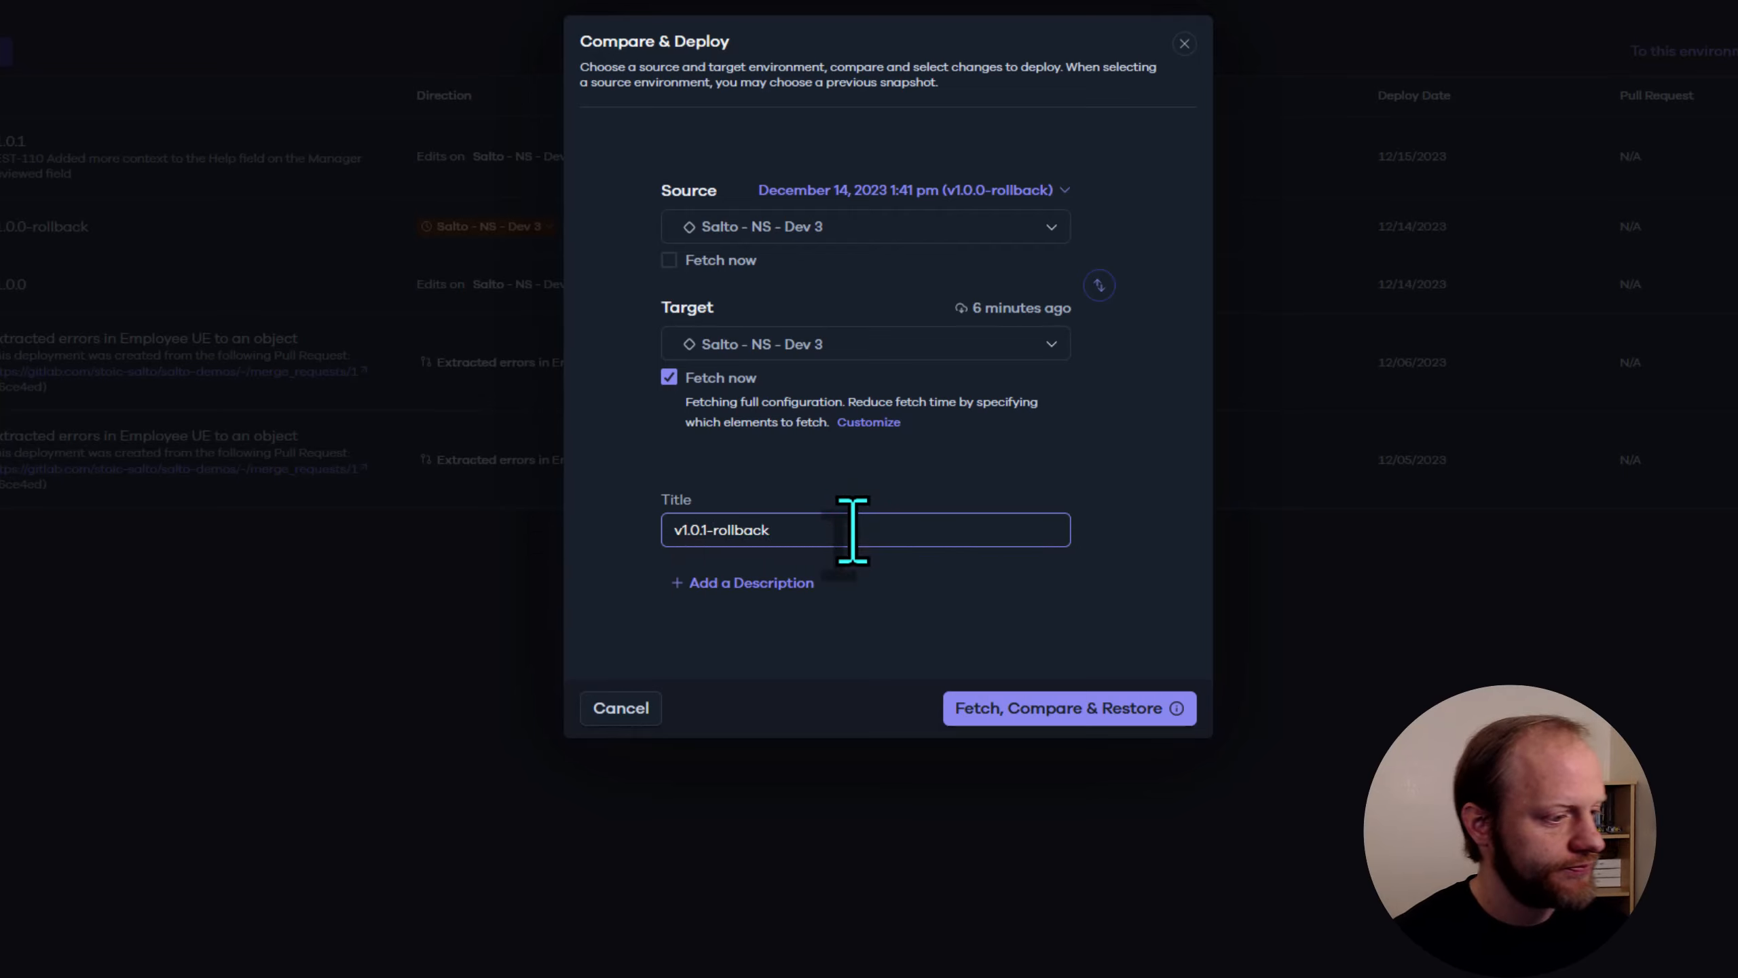
{"action": "left_click", "coordinate": [1054, 712]}
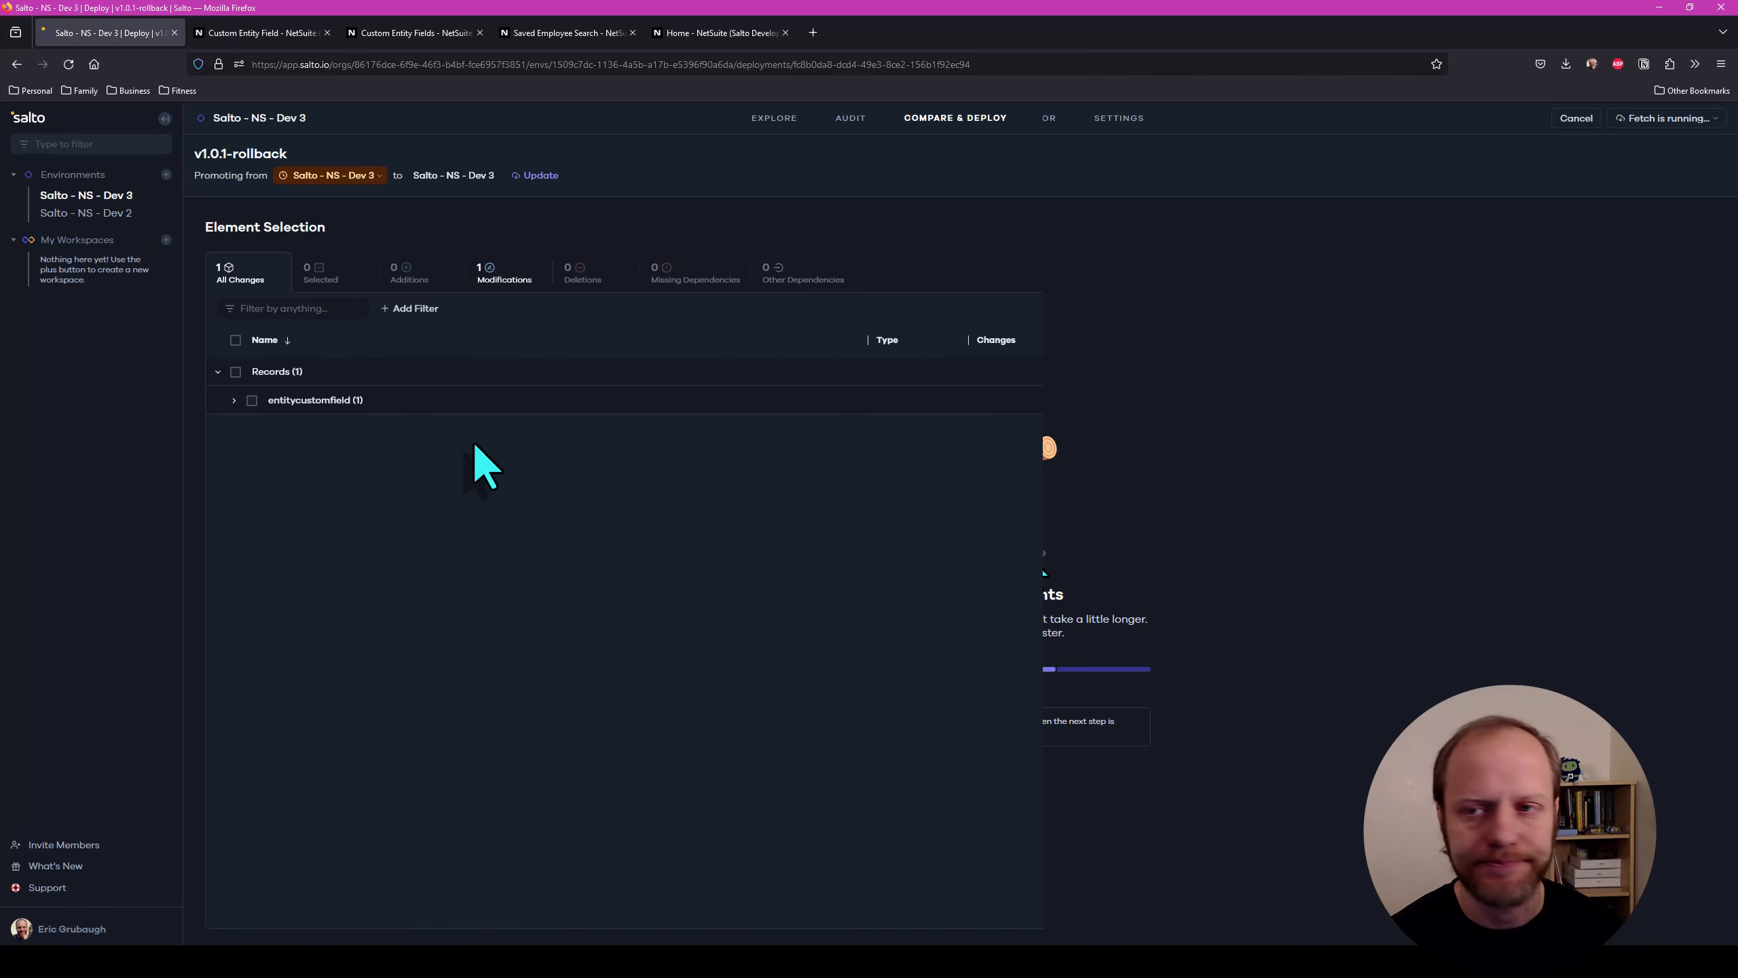
Select the Manager Reviewed entity custom field change, review its help difference, and deploy the rollback
{"action": "left_click", "coordinate": [433, 397]}
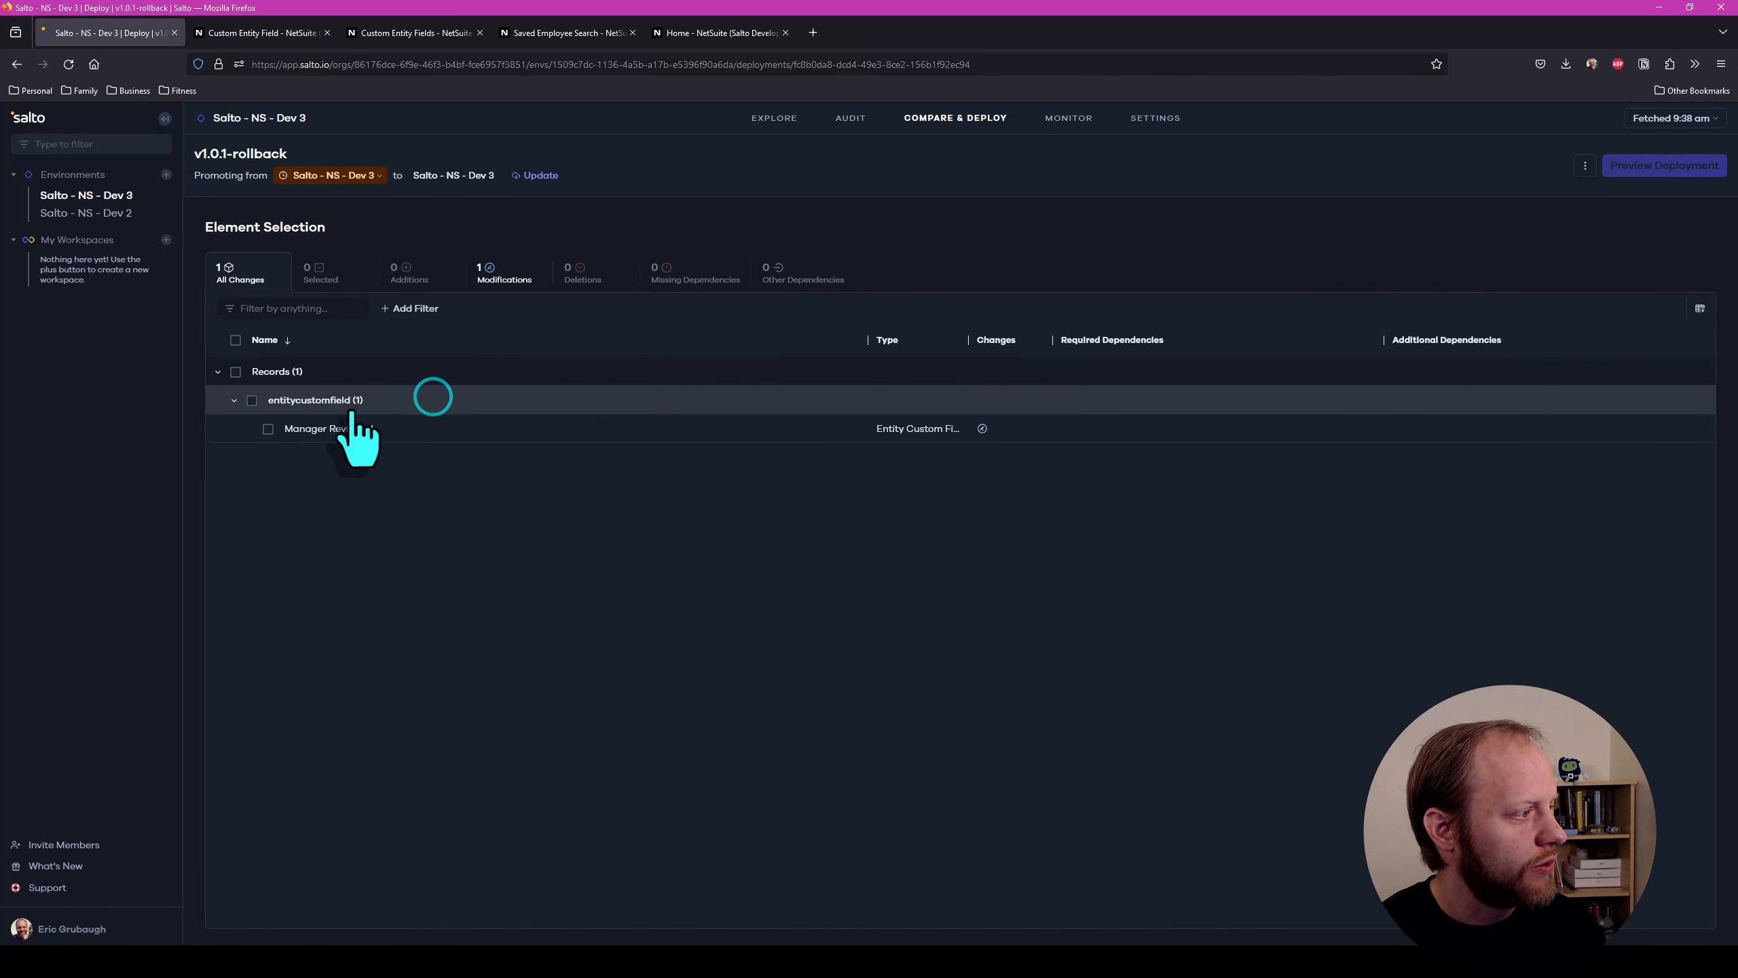
{"action": "left_click", "coordinate": [472, 428]}
{"action": "scroll", "coordinate": [952, 567], "scroll_direction": "down", "scroll_amount": 5}
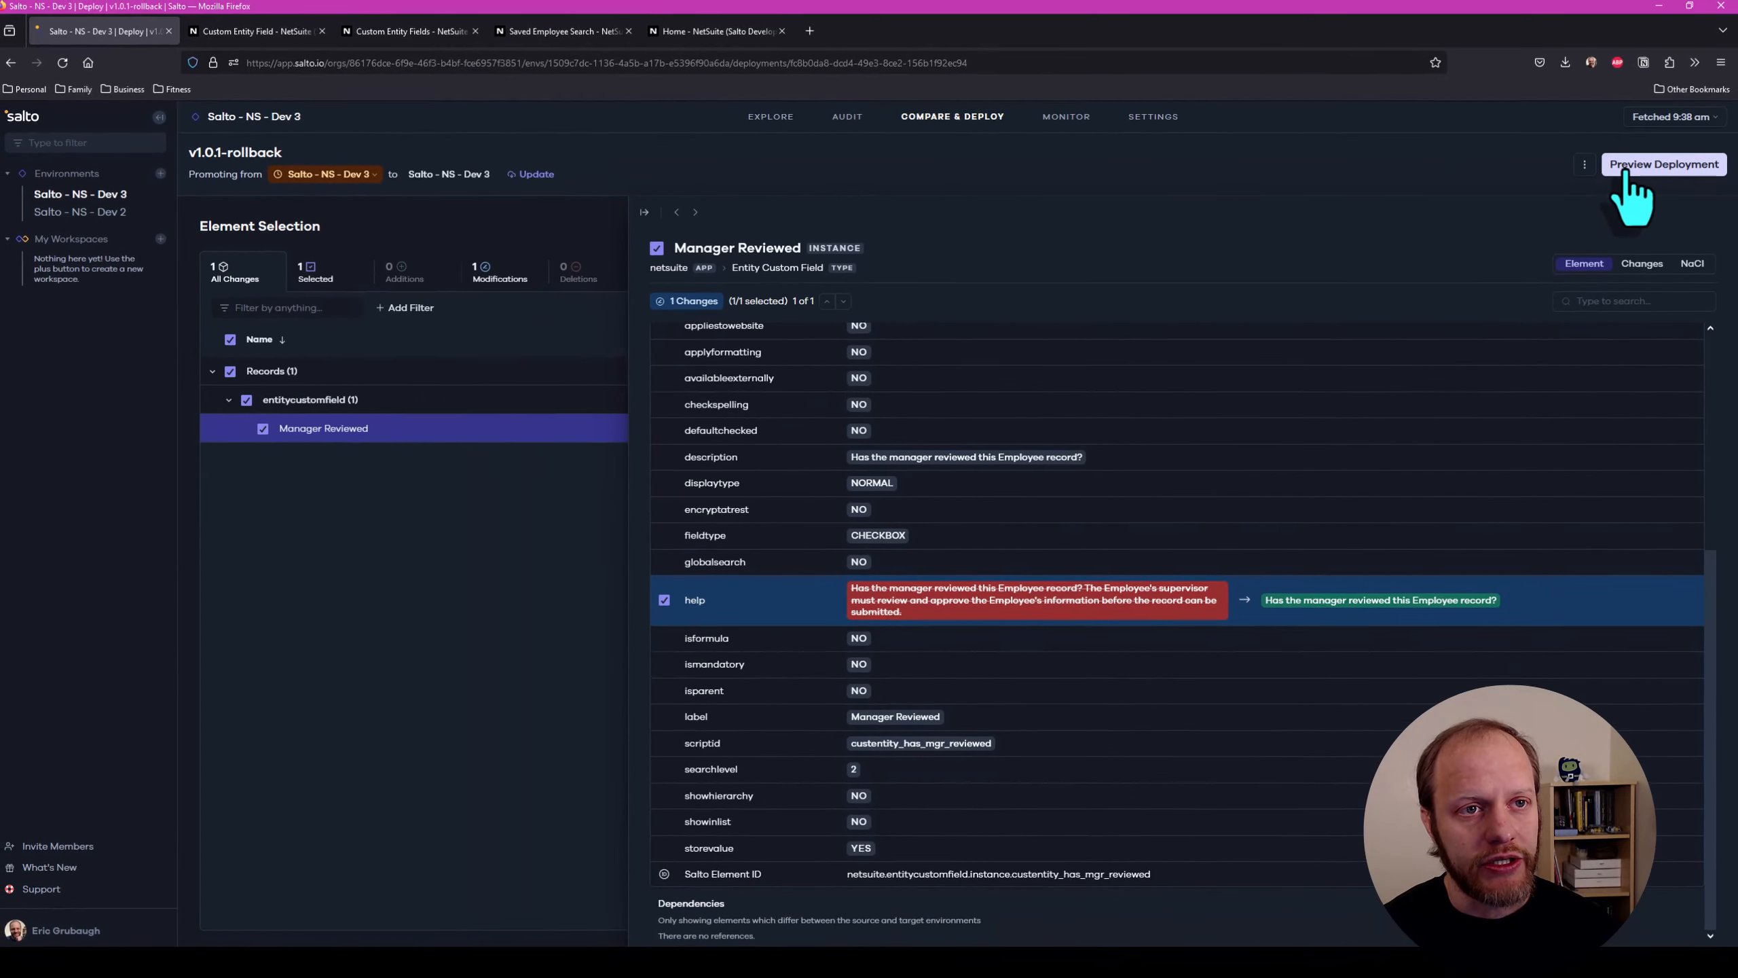
{"action": "left_click", "coordinate": [1628, 168]}
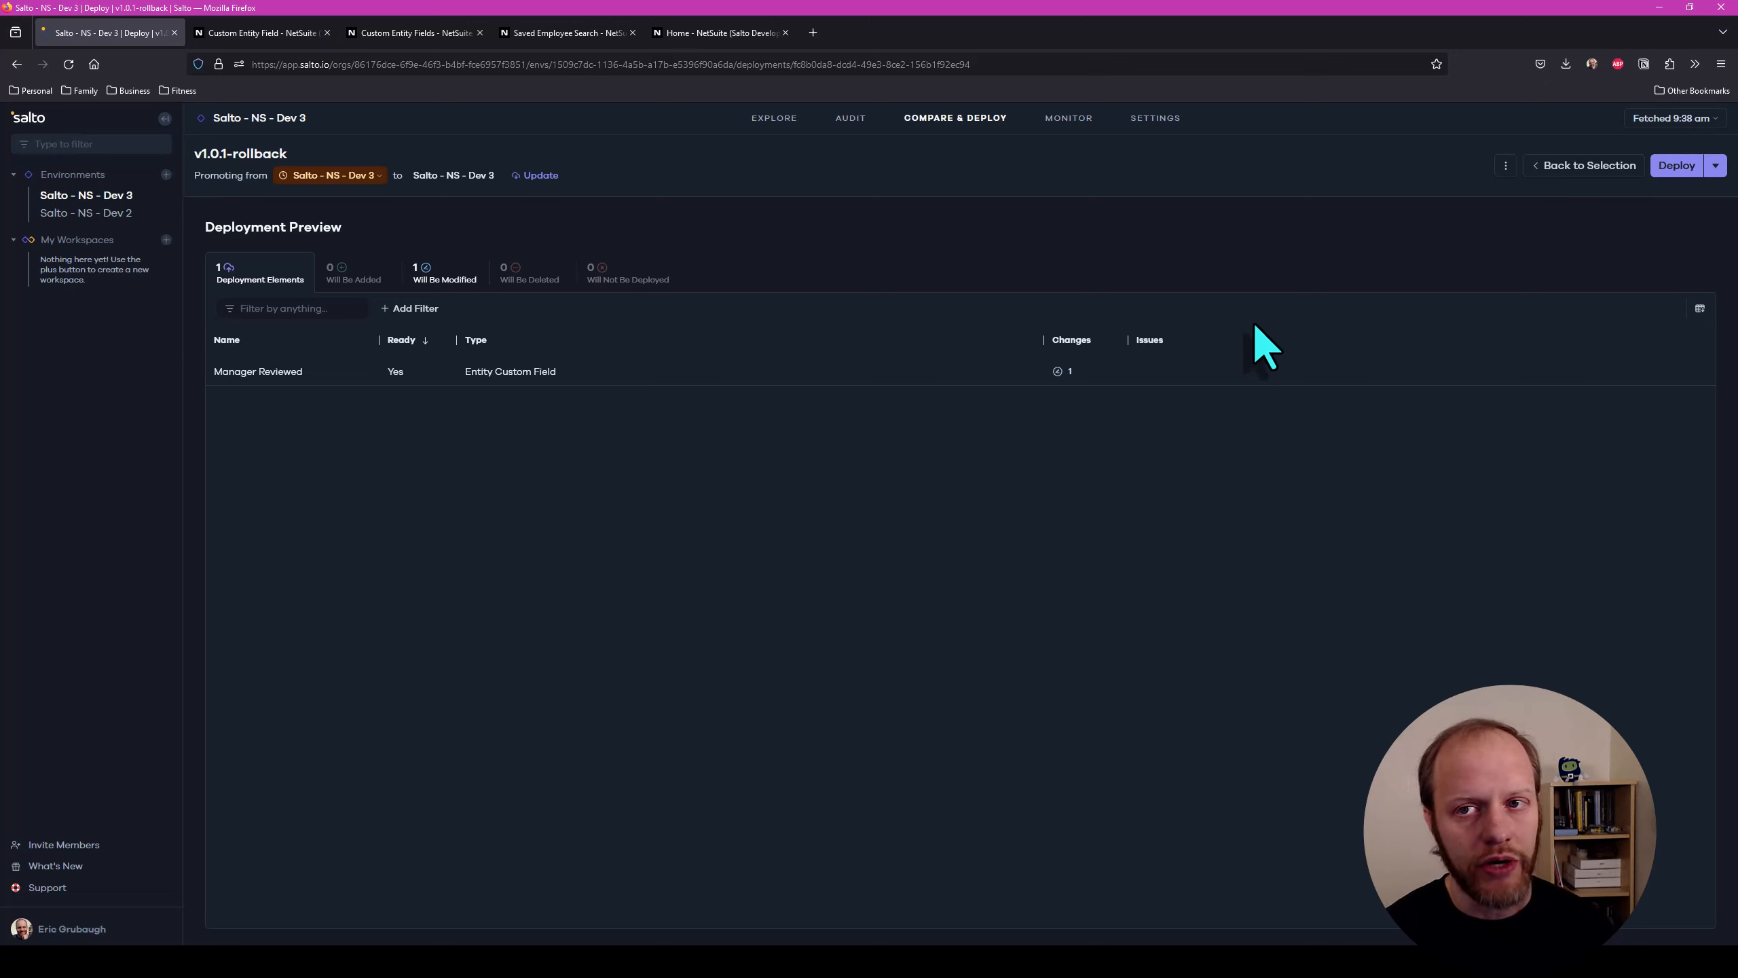
{"action": "left_click", "coordinate": [1668, 166]}
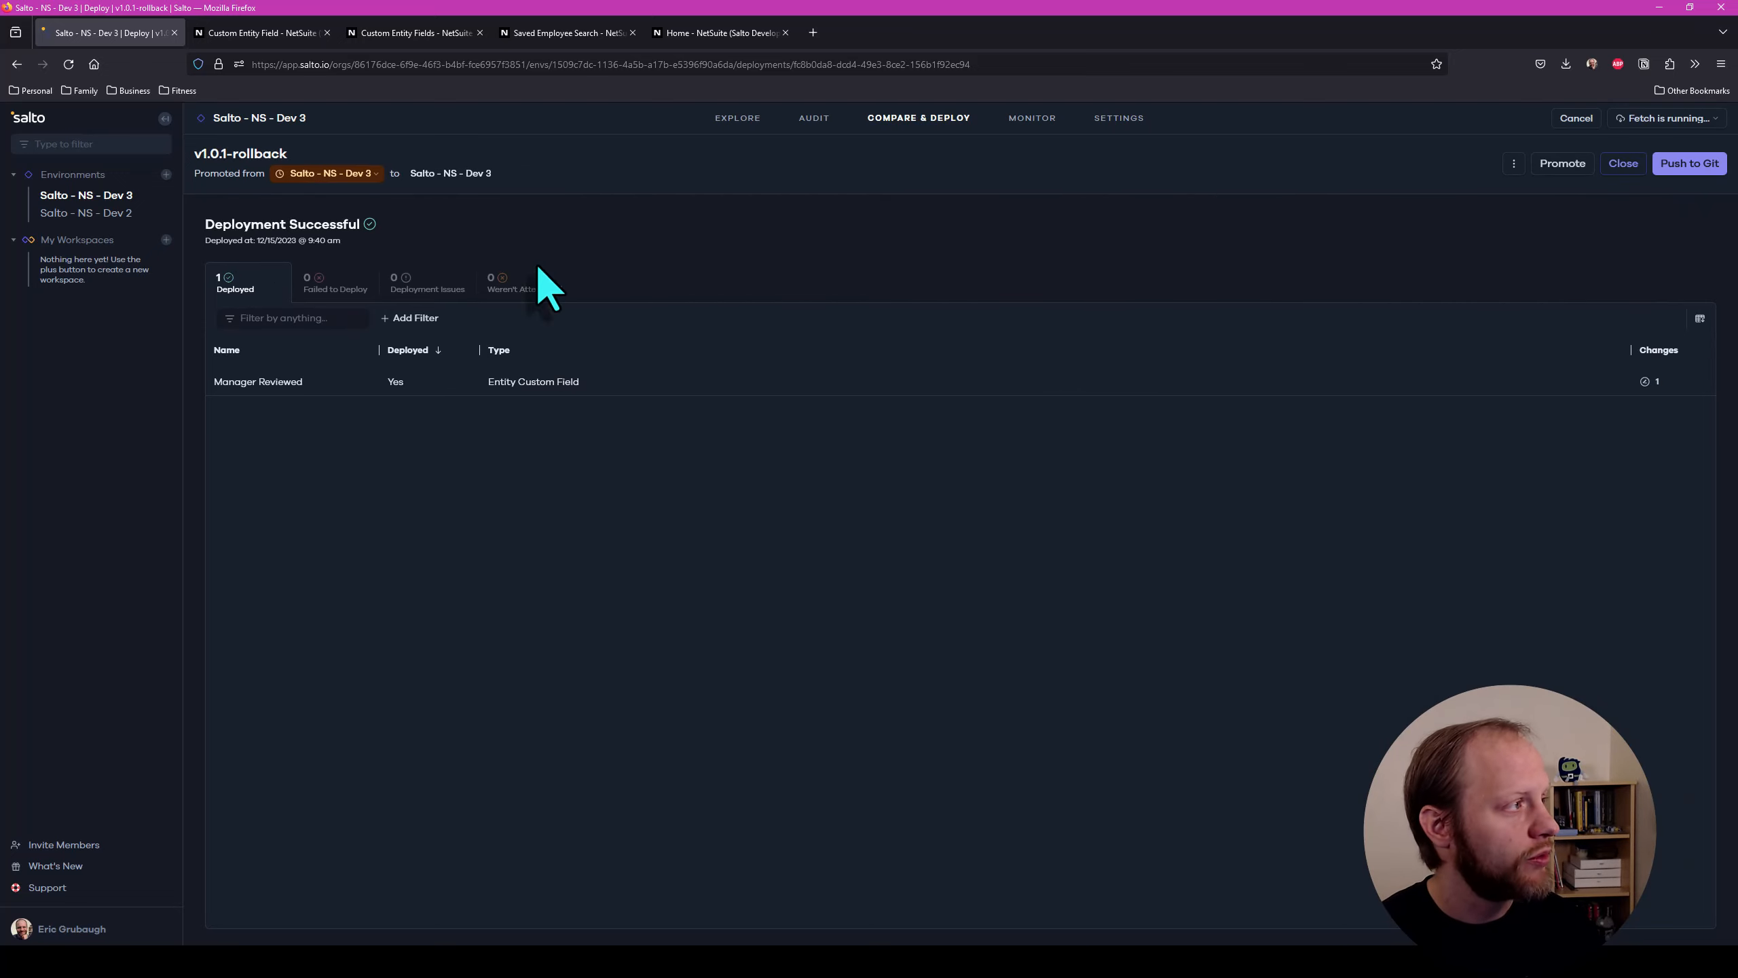
Reload the Manager Reviewed field in NetSuite and check its help text after the rollback
{"action": "left_click", "coordinate": [291, 33]}
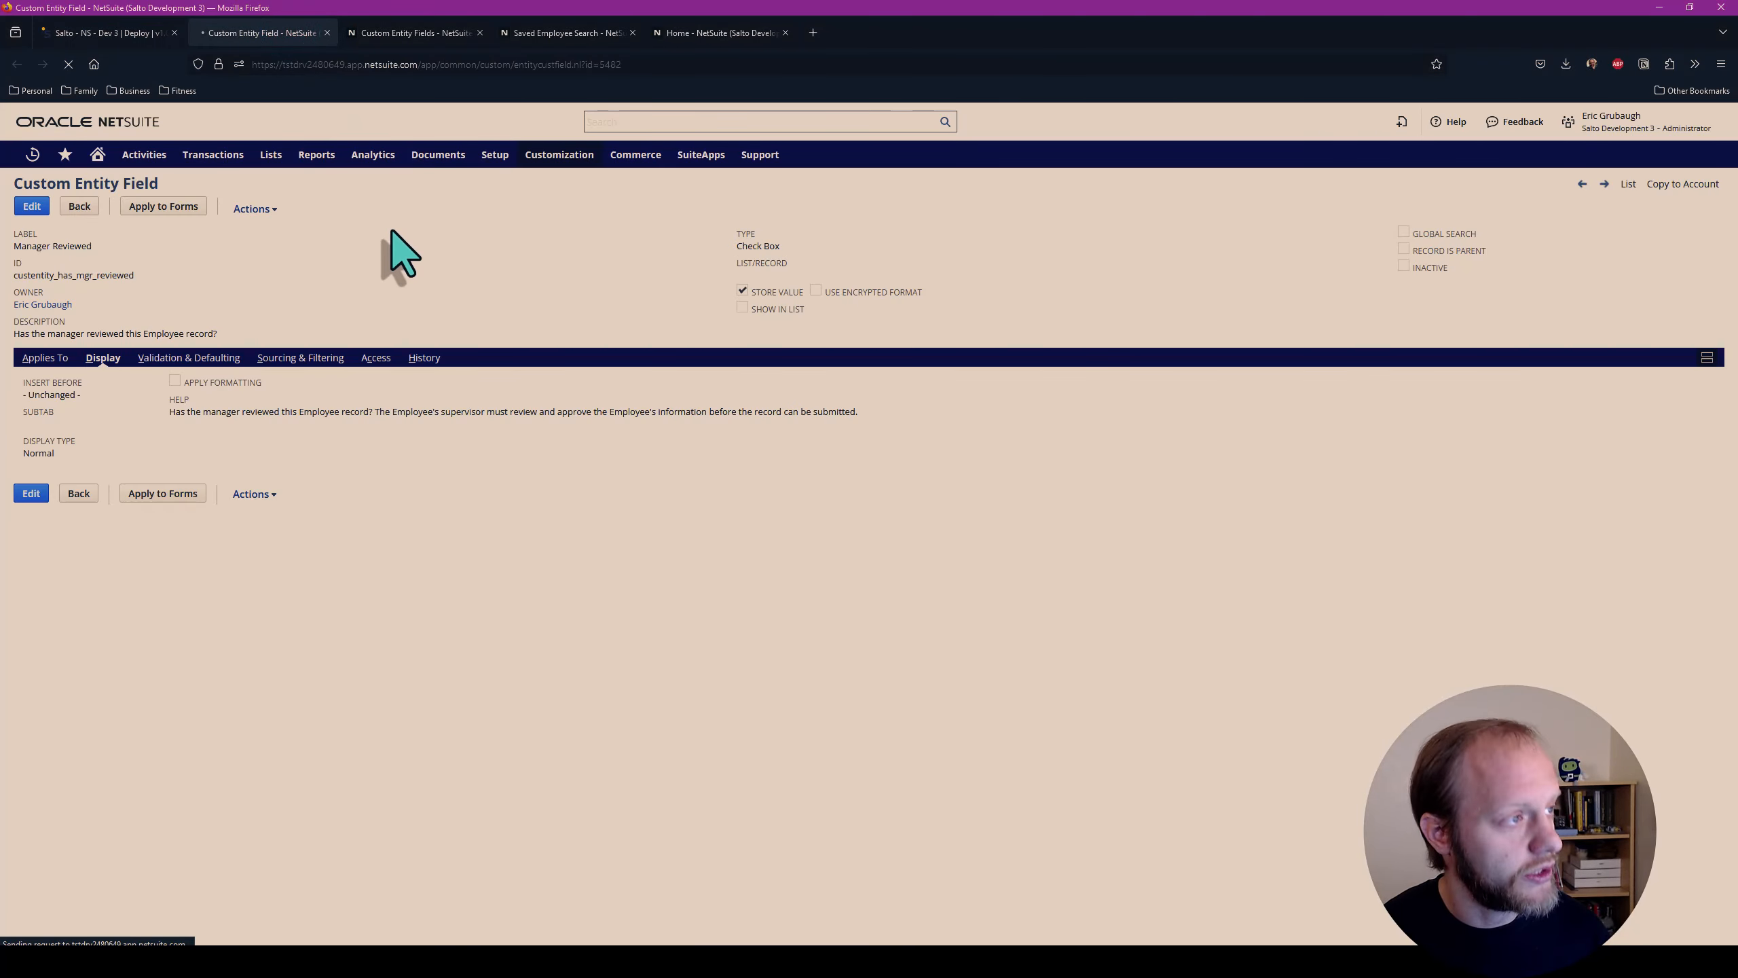
{"action": "left_click", "coordinate": [110, 358]}
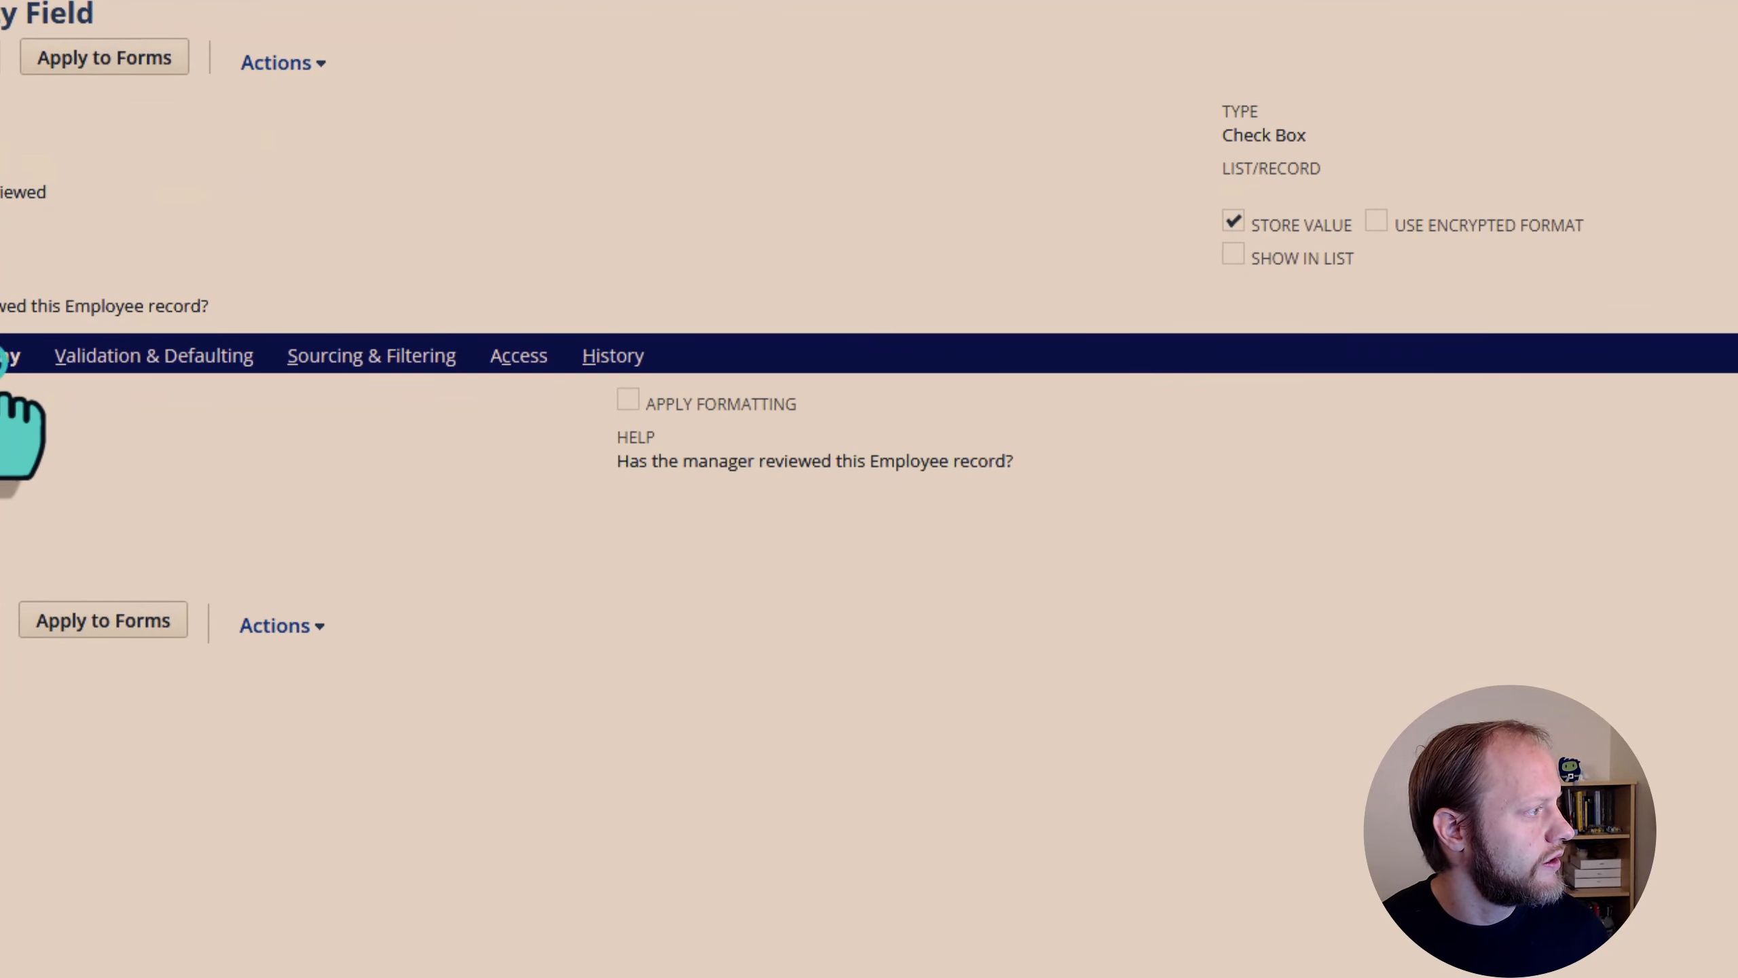
{"action": "left_click_drag", "start_coordinate": [1054, 464], "coordinate": [584, 470]}
{"action": "left_click", "coordinate": [905, 473]}
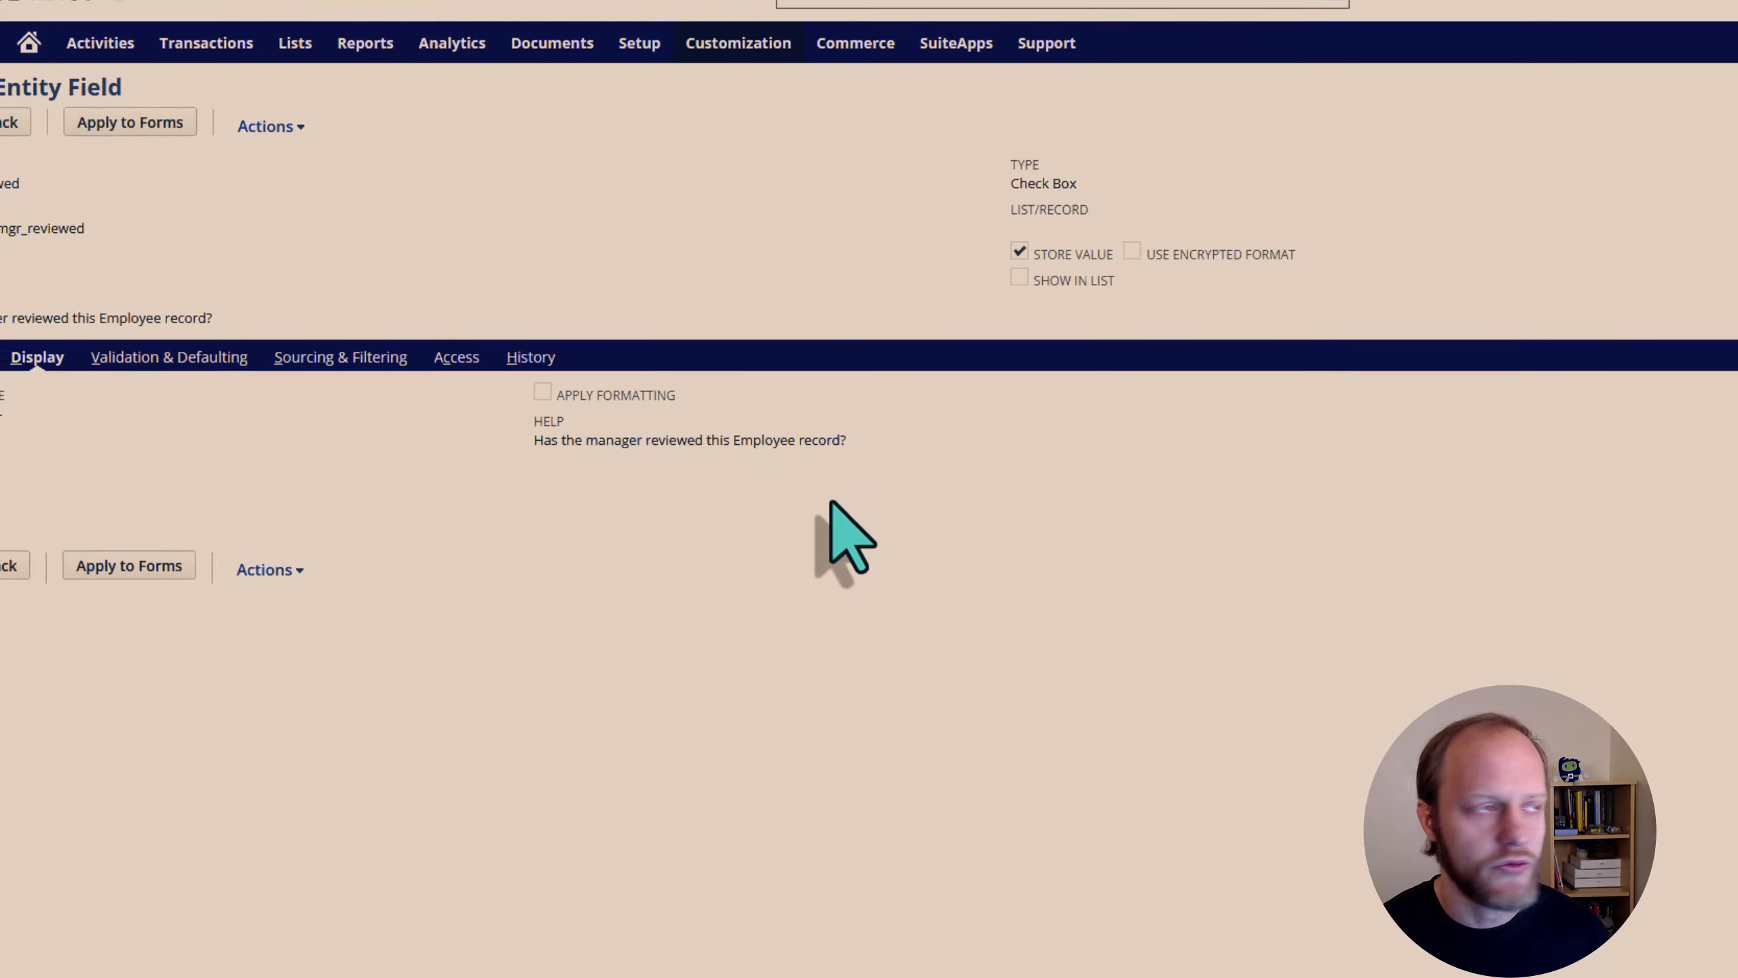
Return to Salto and view the deployment history of Salto - NS - Dev 3
{"action": "left_click", "coordinate": [110, 33]}
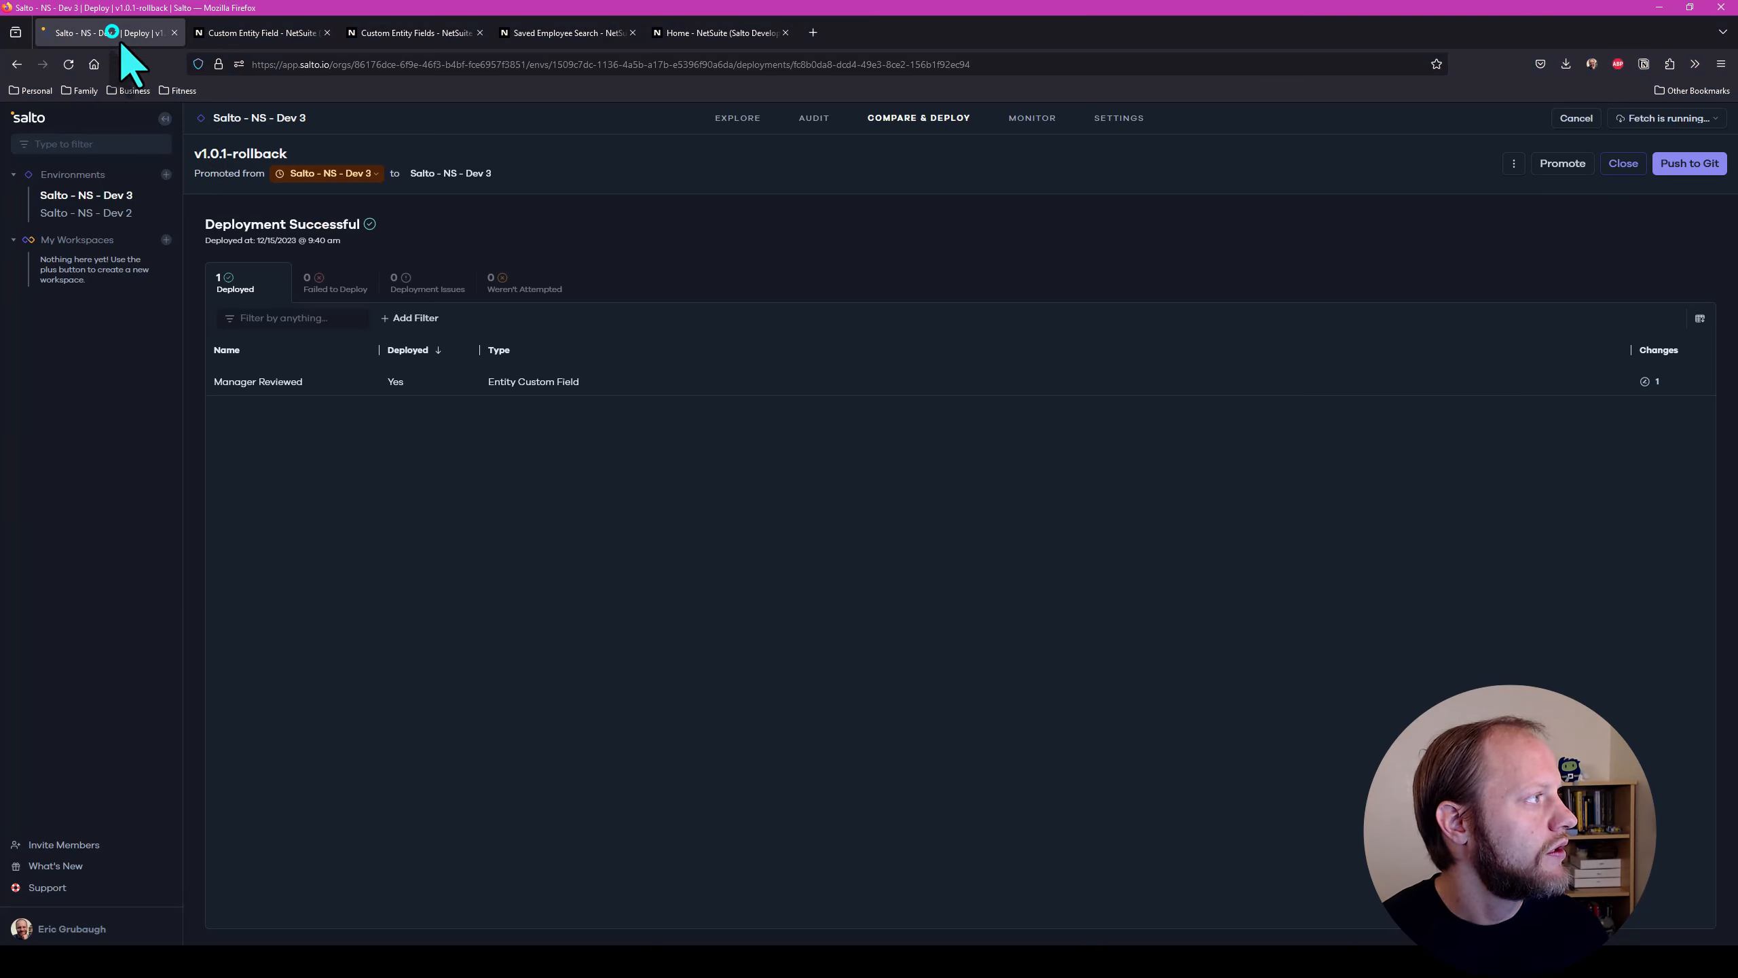
{"action": "left_click", "coordinate": [126, 195]}
{"action": "left_click", "coordinate": [886, 117]}
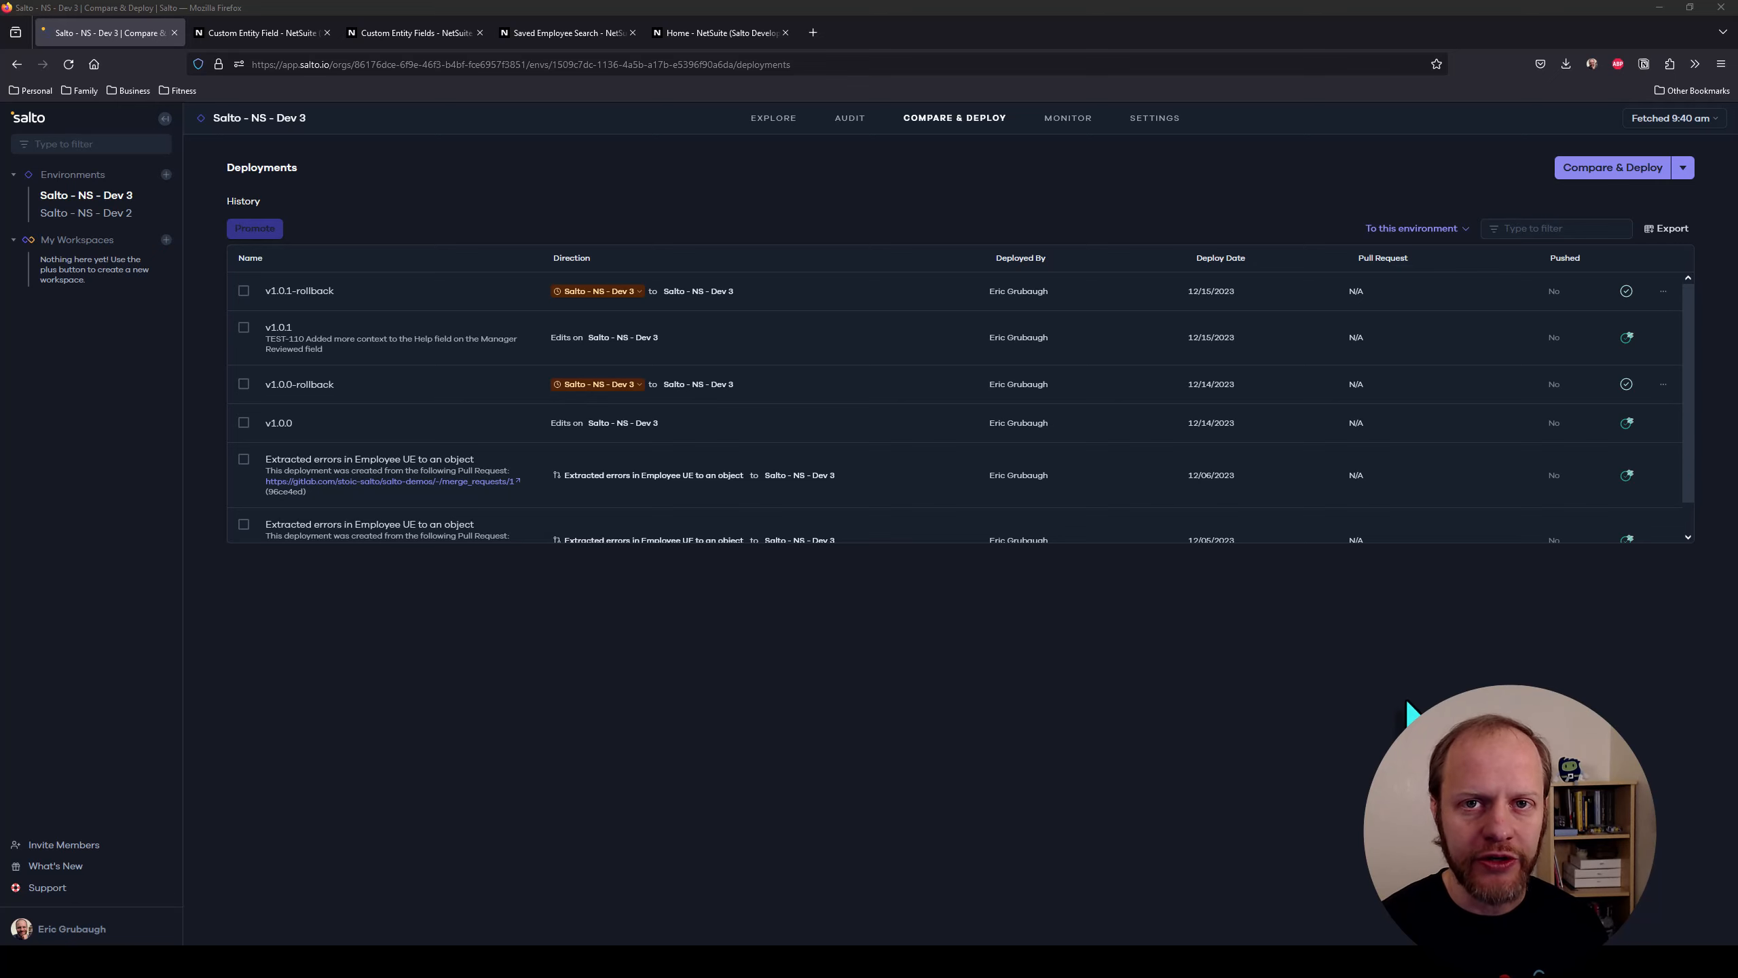
Open the settings of the Salto - NS - Dev 3 environment and look at its environment name
{"action": "left_click", "coordinate": [79, 196]}
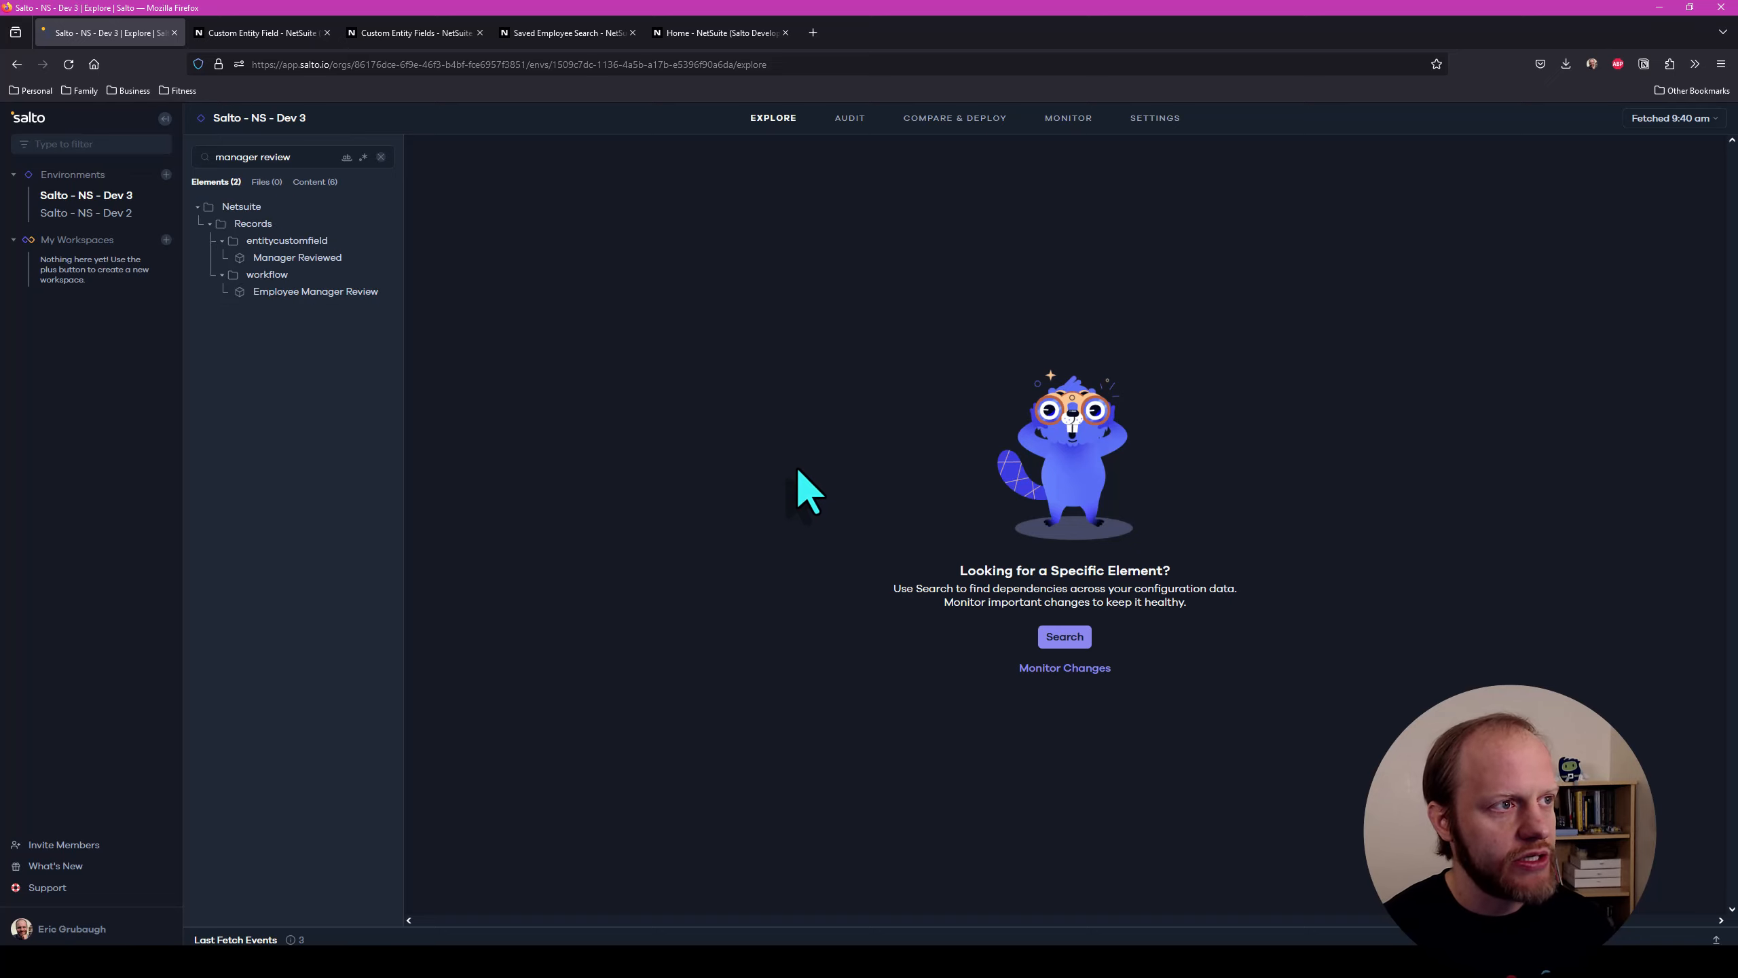
{"action": "left_click", "coordinate": [1152, 117]}
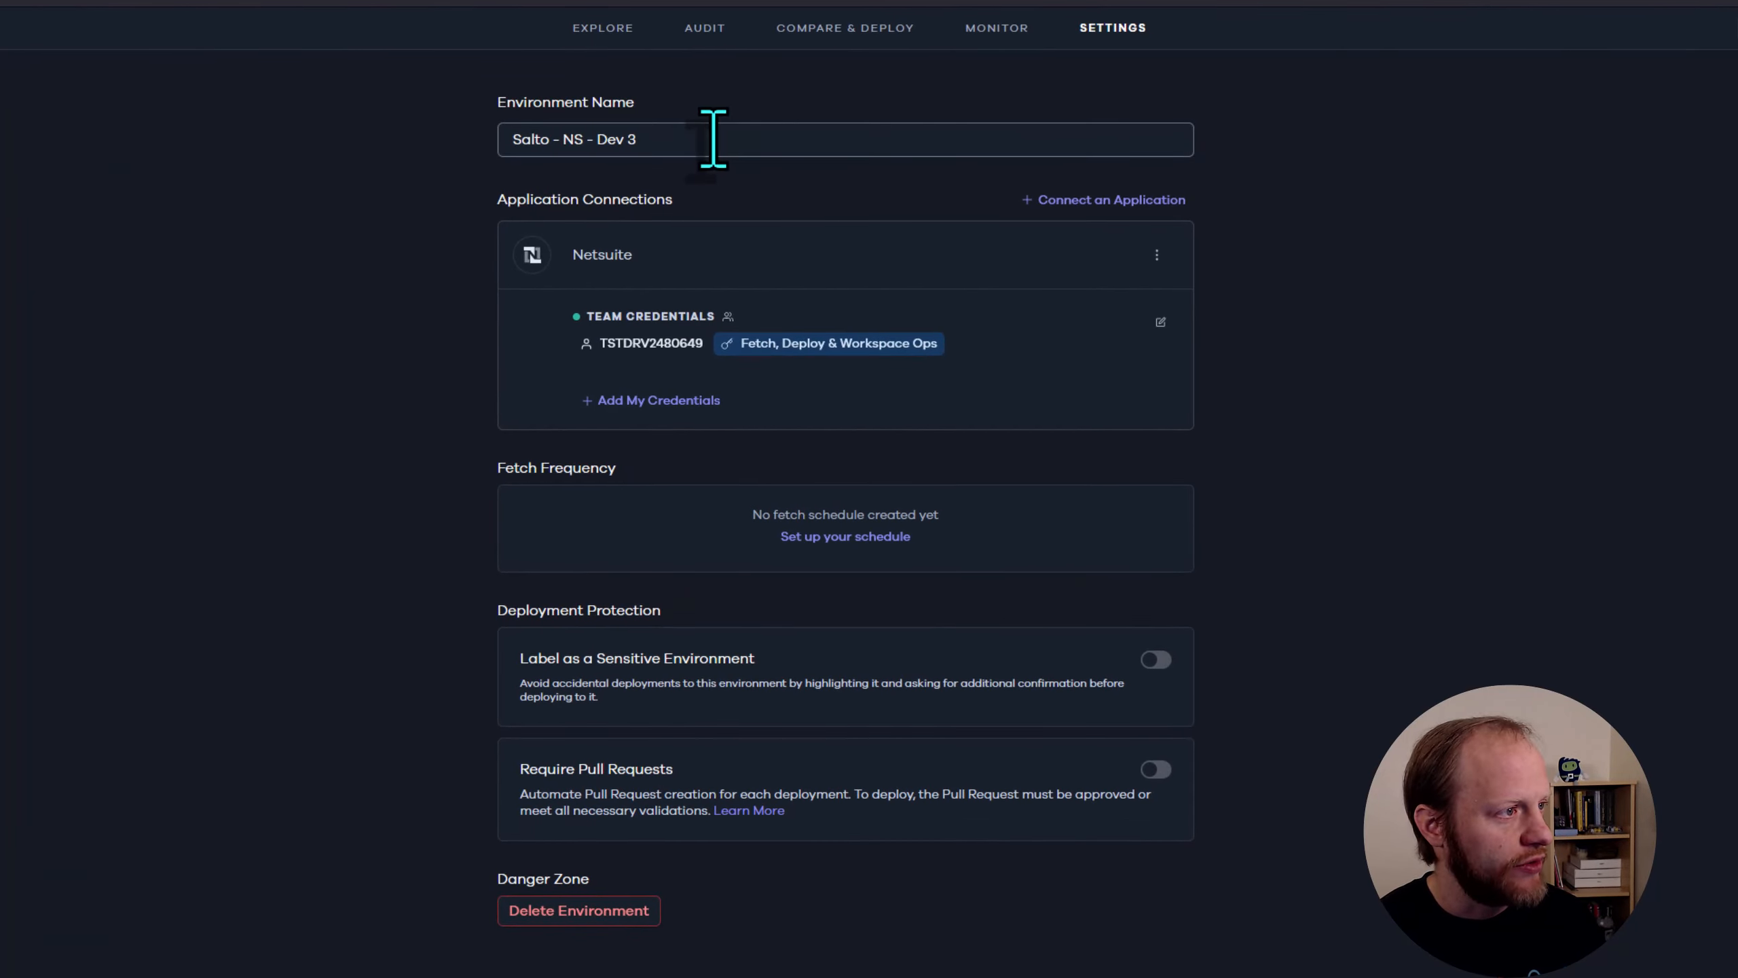
{"action": "left_click", "coordinate": [713, 140]}
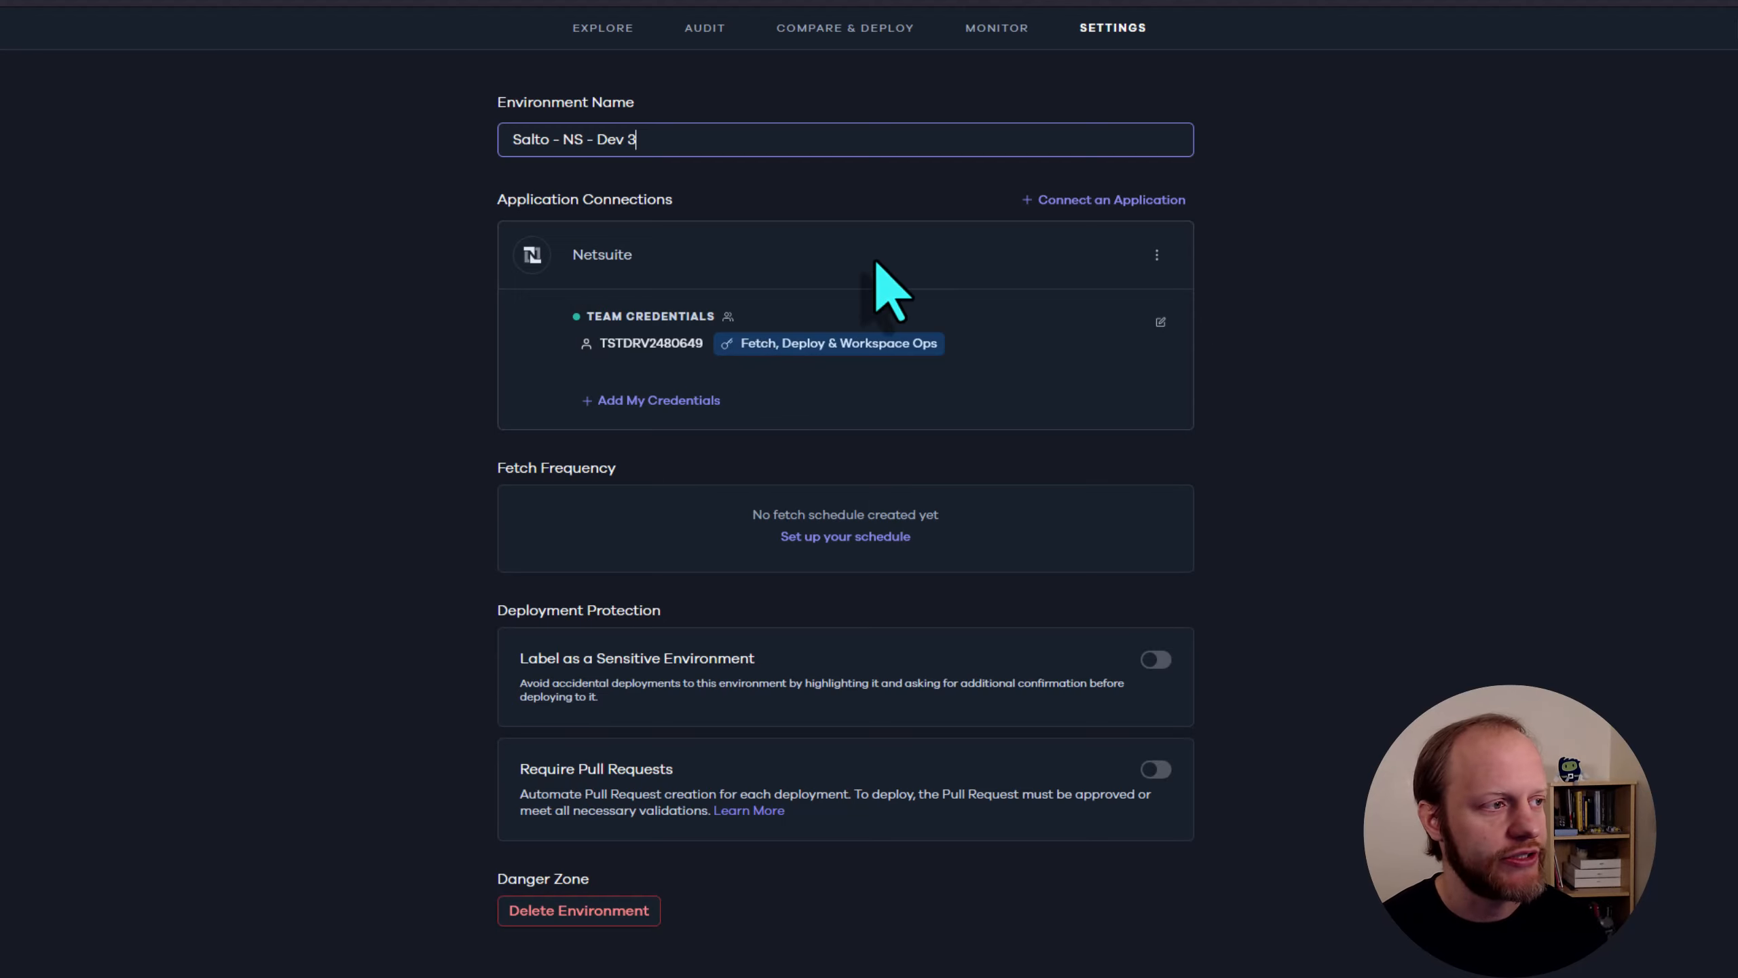
Look through the application types available for a new connection, and leave without connecting one
{"action": "left_click", "coordinate": [1089, 200]}
{"action": "left_click", "coordinate": [705, 314]}
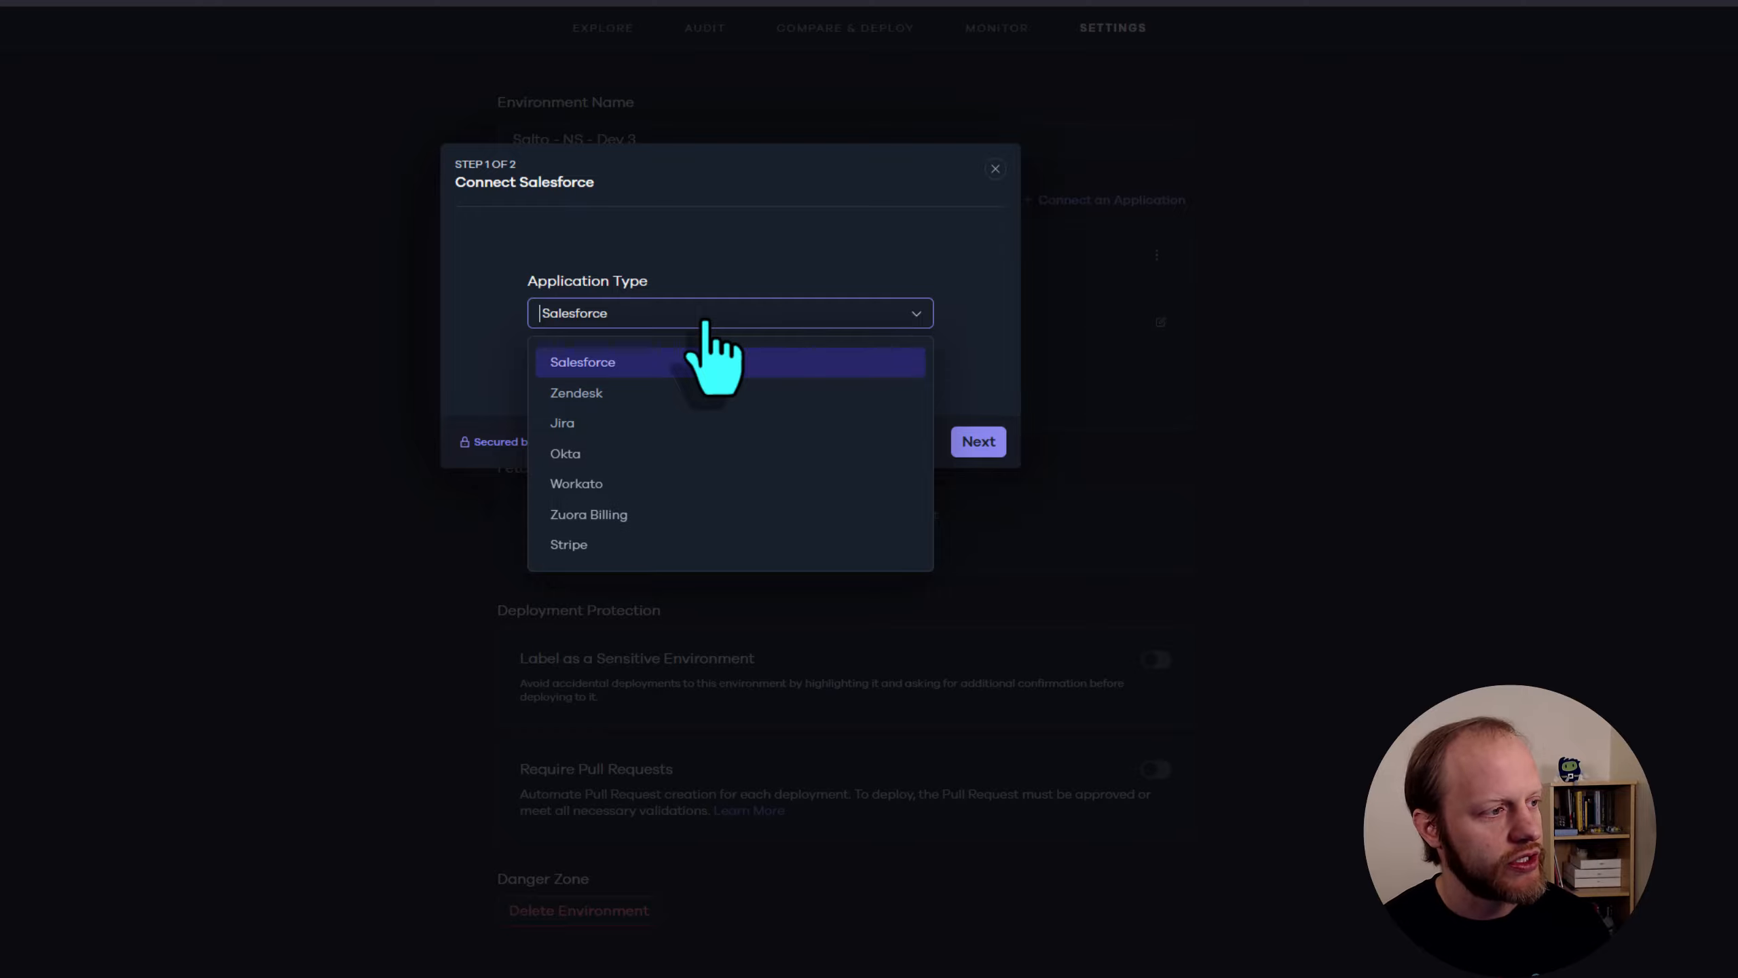
{"action": "left_click", "coordinate": [715, 284]}
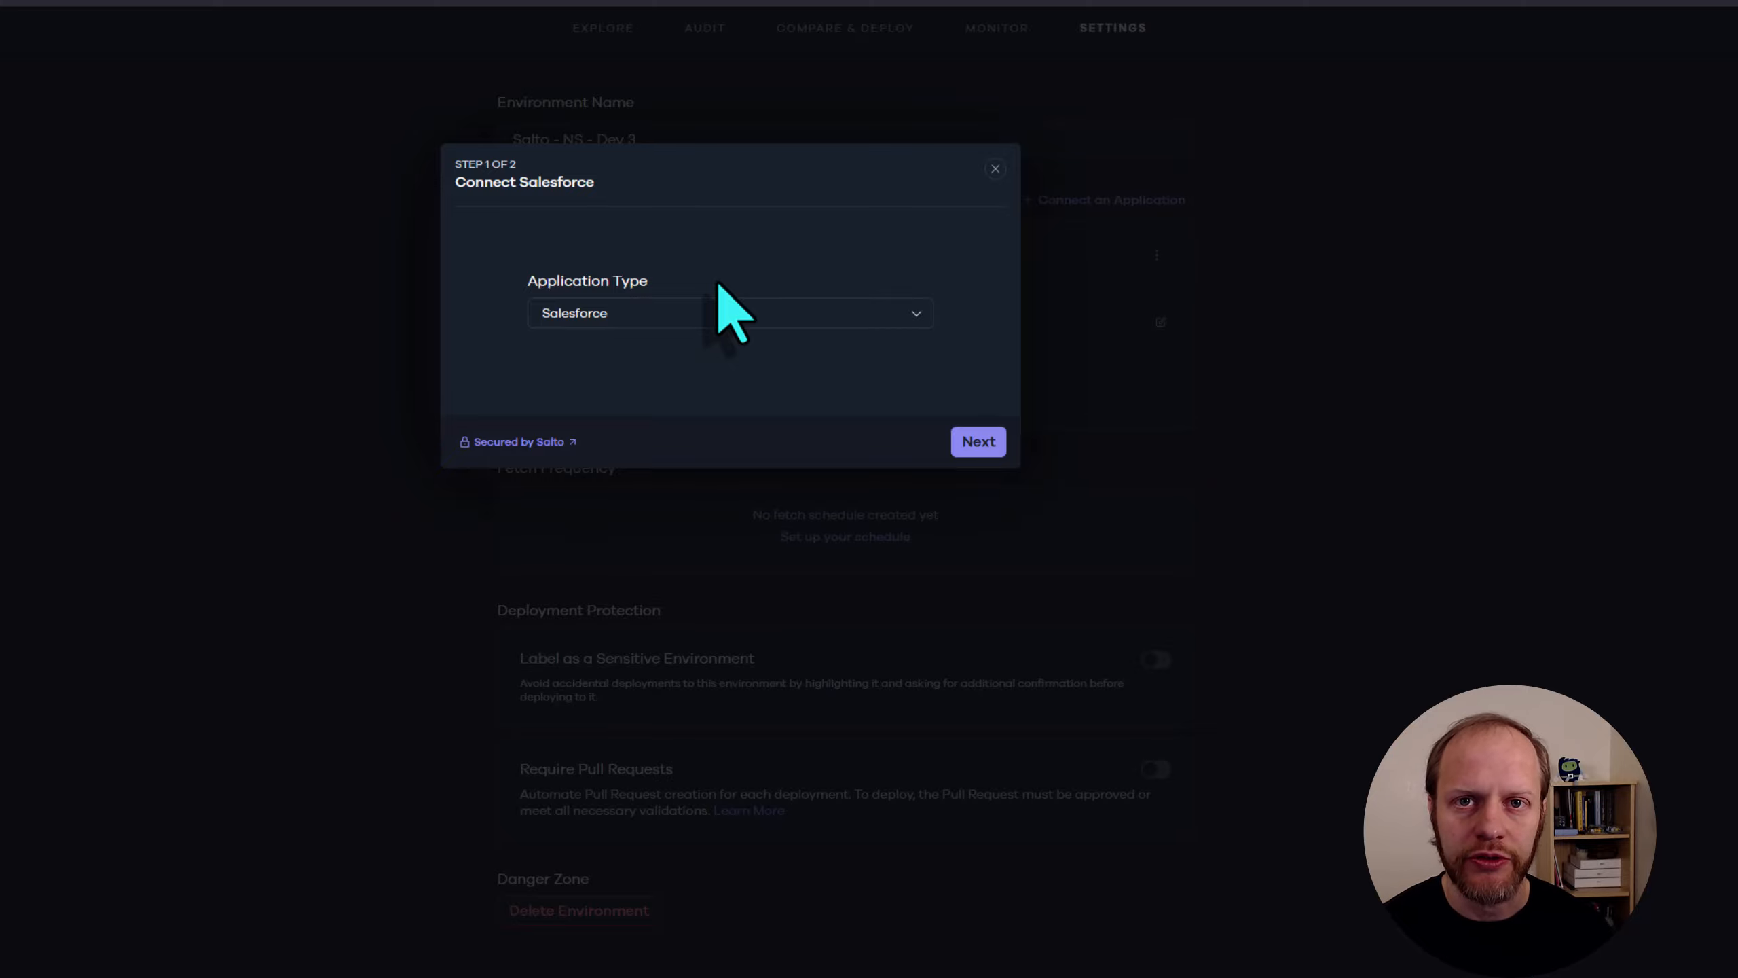
{"action": "left_click", "coordinate": [995, 169]}
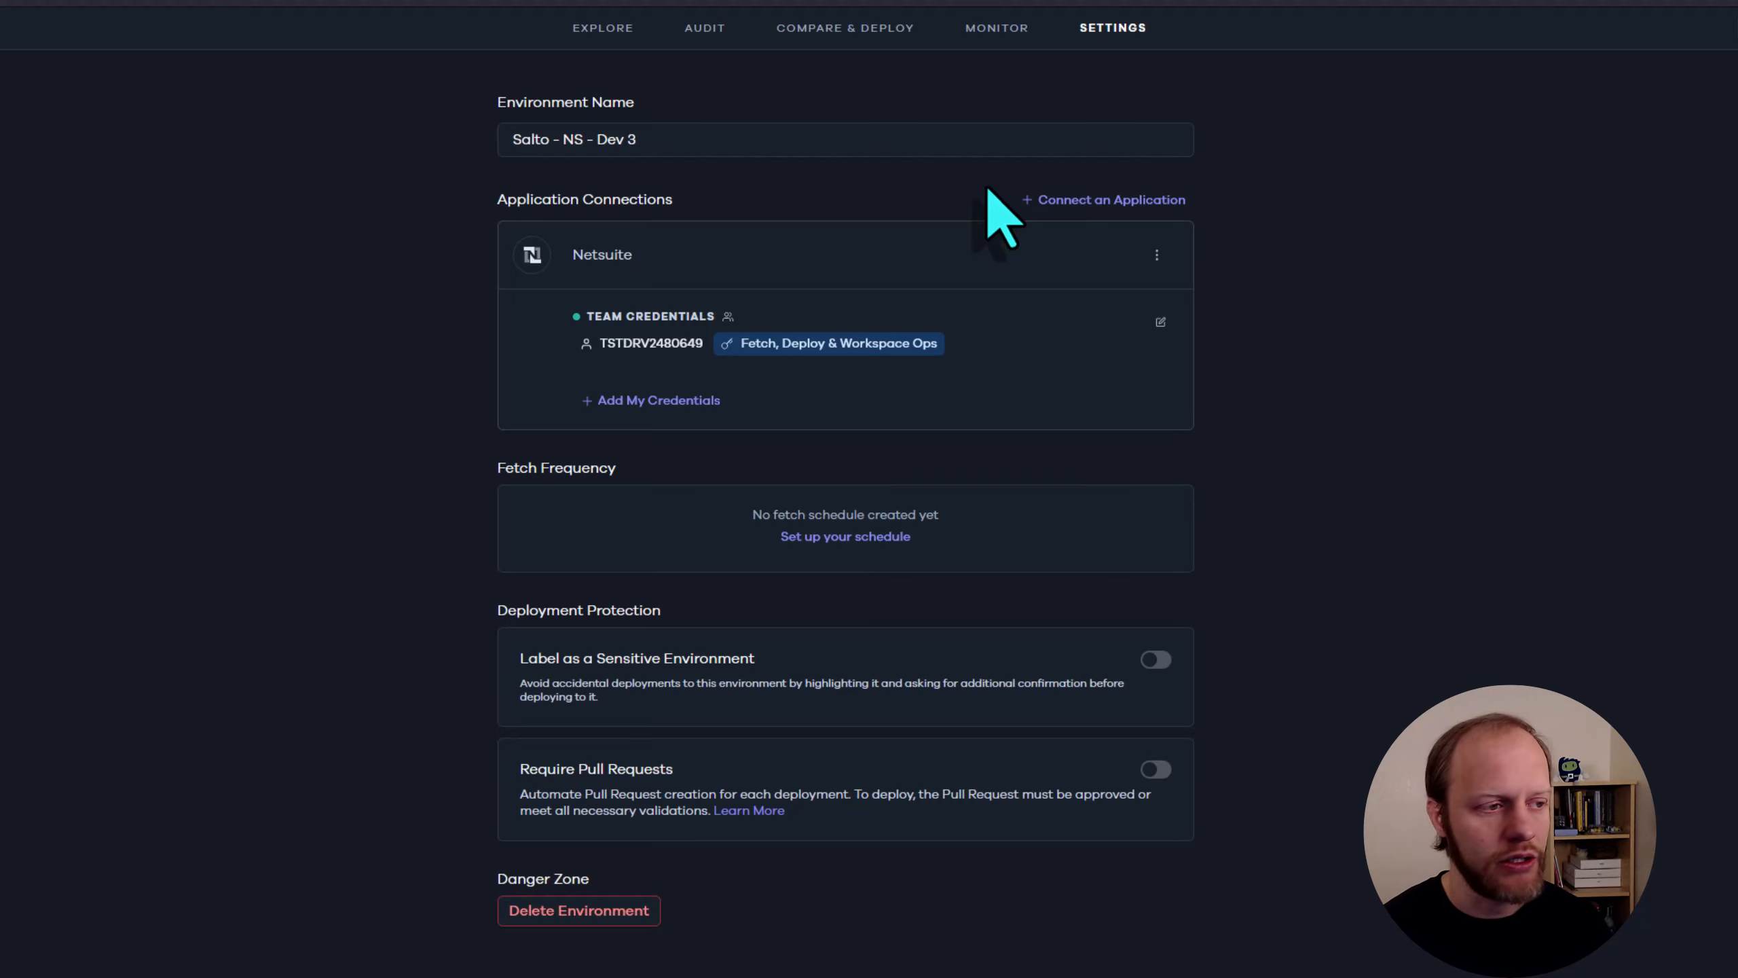
Try out a weekly fetch schedule on Monday for Salto - NS - Dev 3 and discard it without saving
{"action": "left_click", "coordinate": [832, 543]}
{"action": "left_click", "coordinate": [704, 305]}
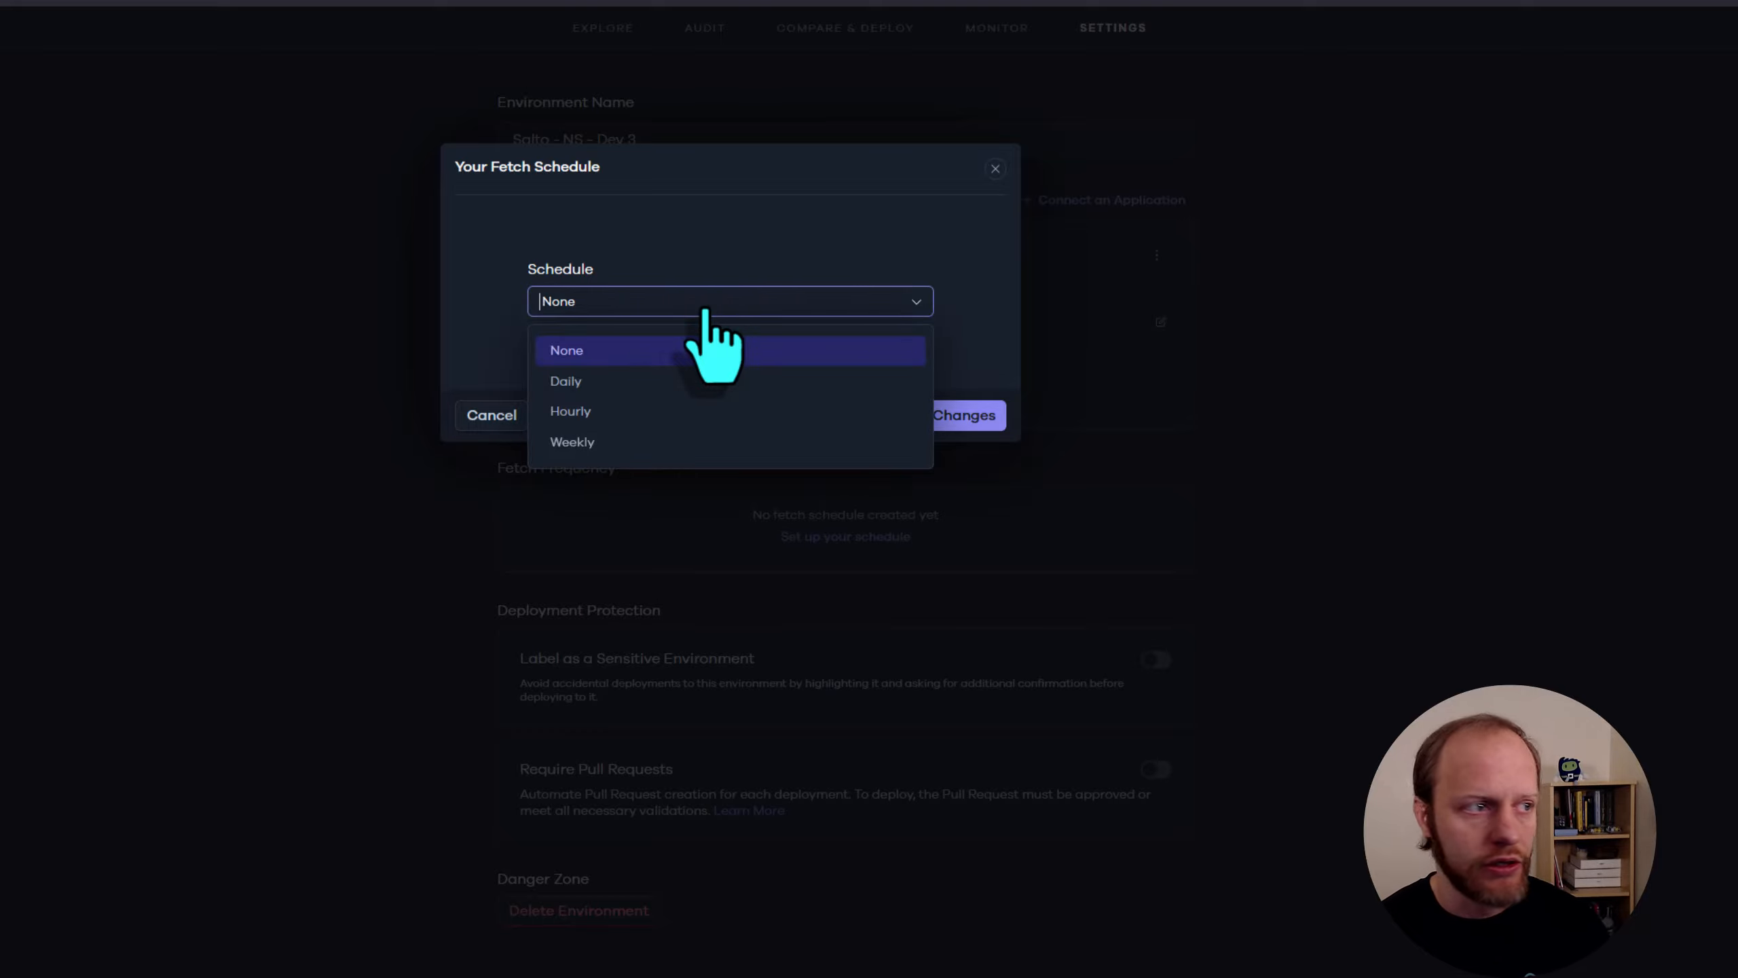
{"action": "left_click", "coordinate": [637, 440]}
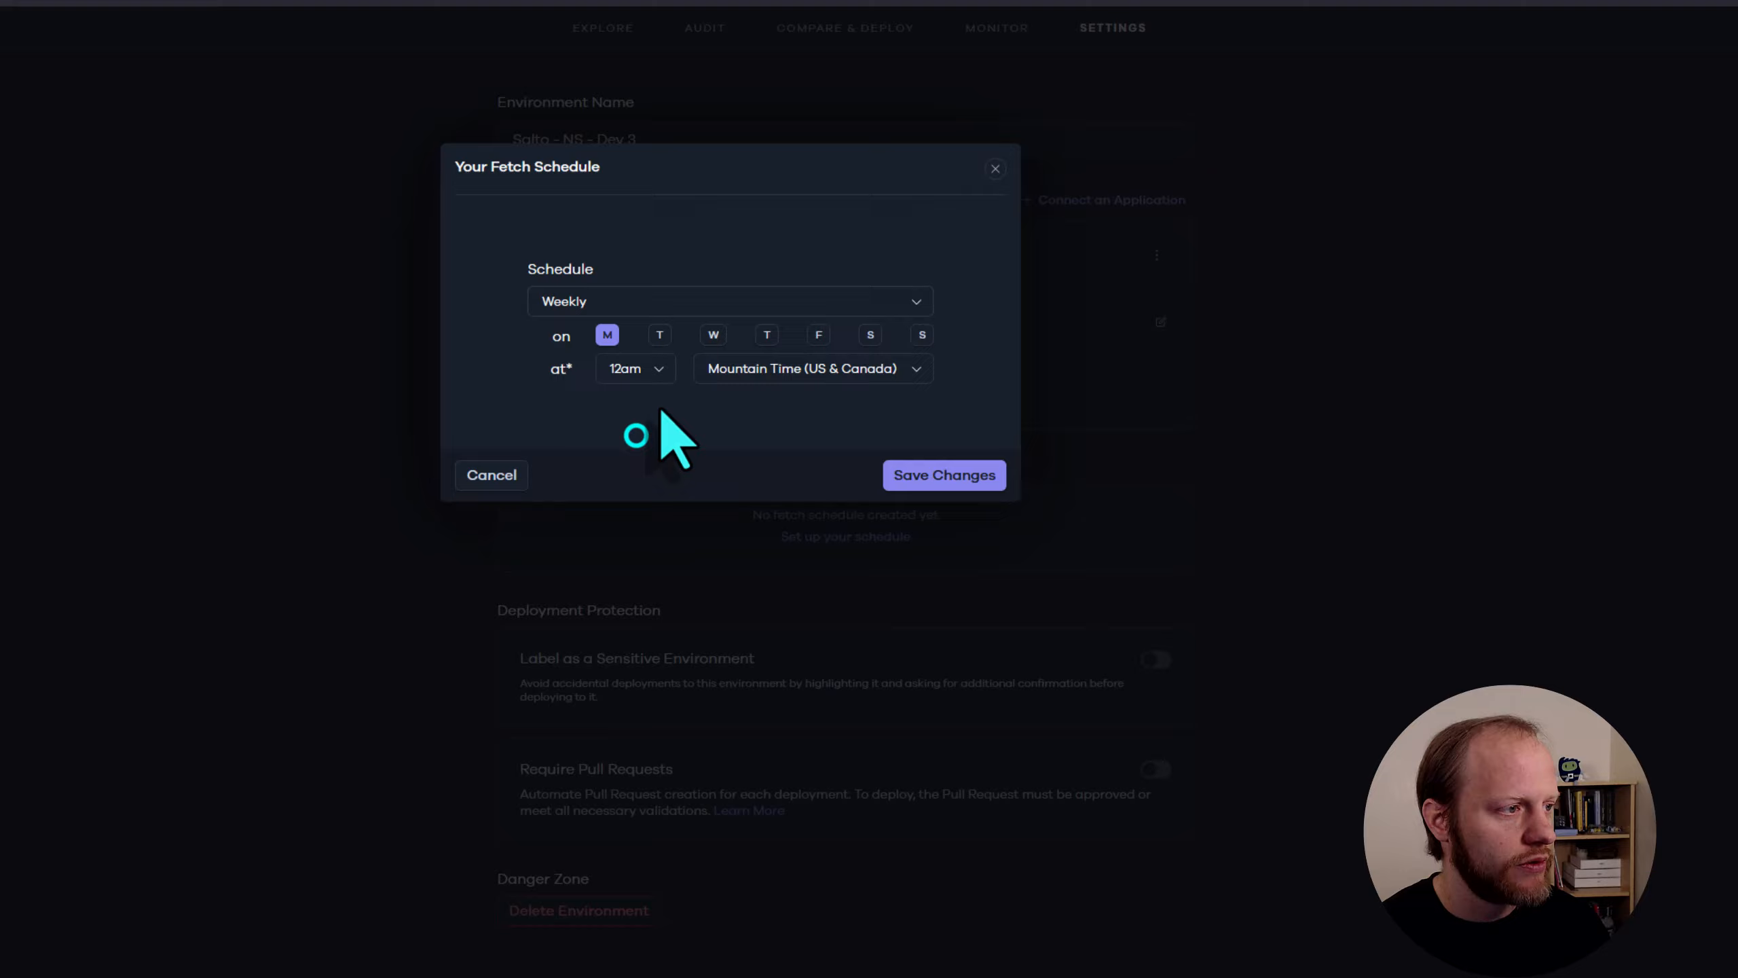
{"action": "left_click", "coordinate": [608, 334]}
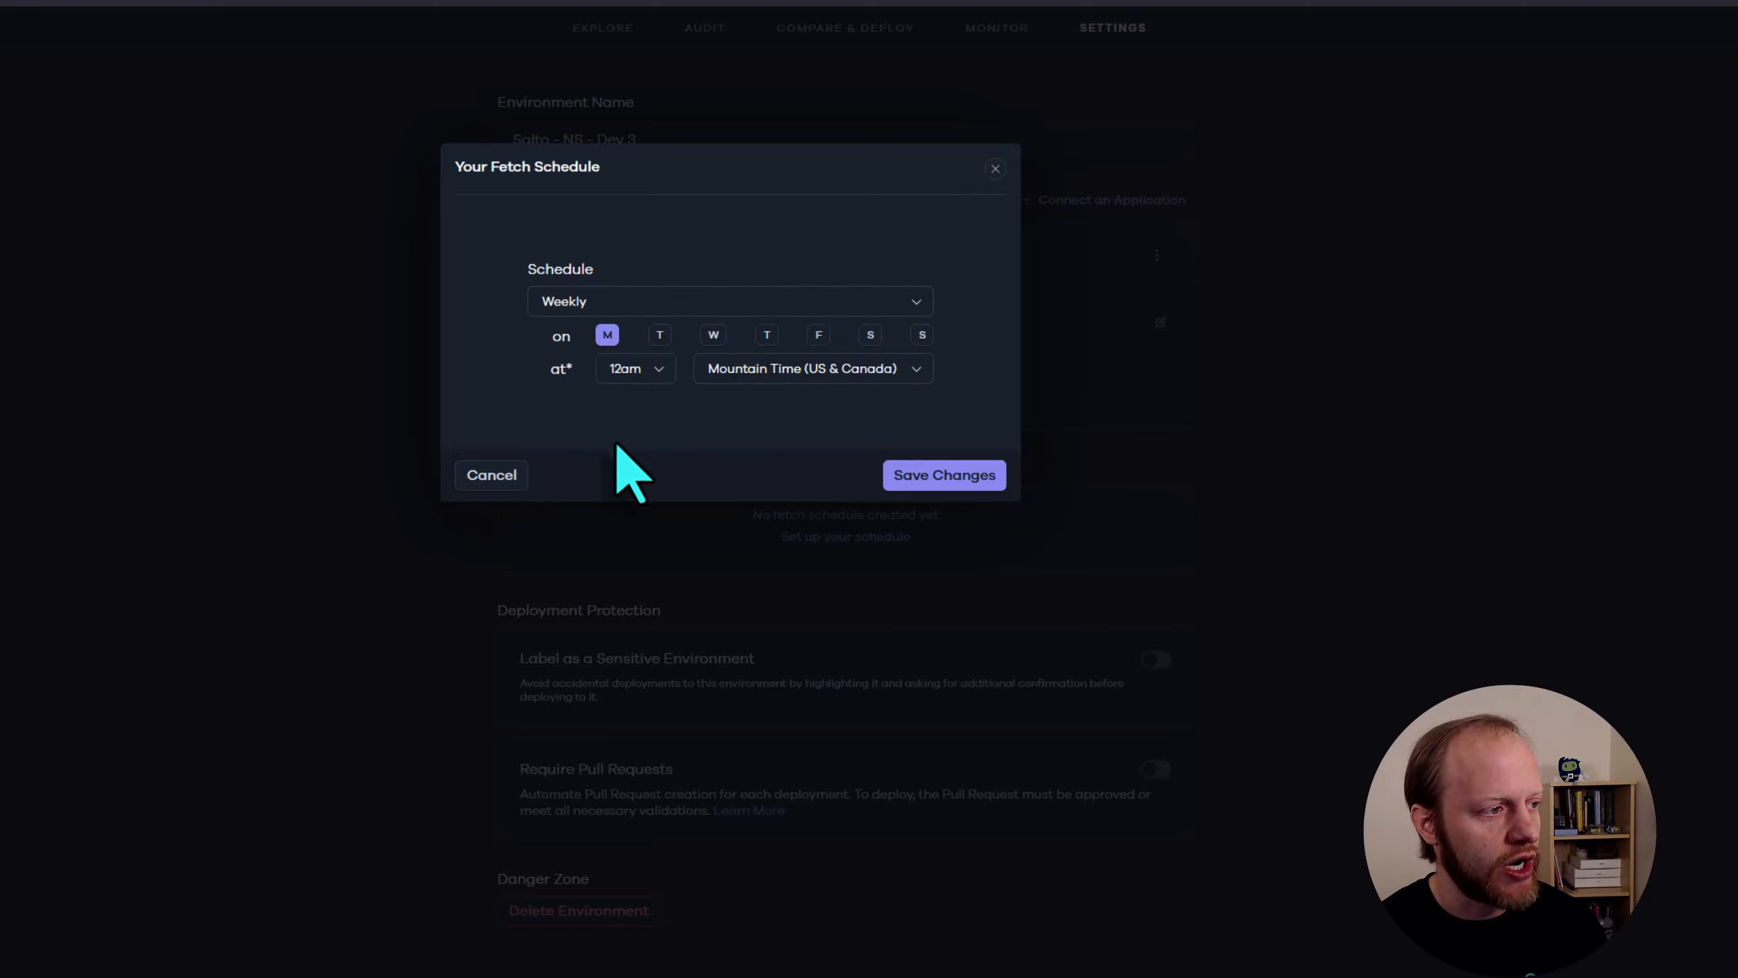
{"action": "left_click", "coordinate": [492, 476]}
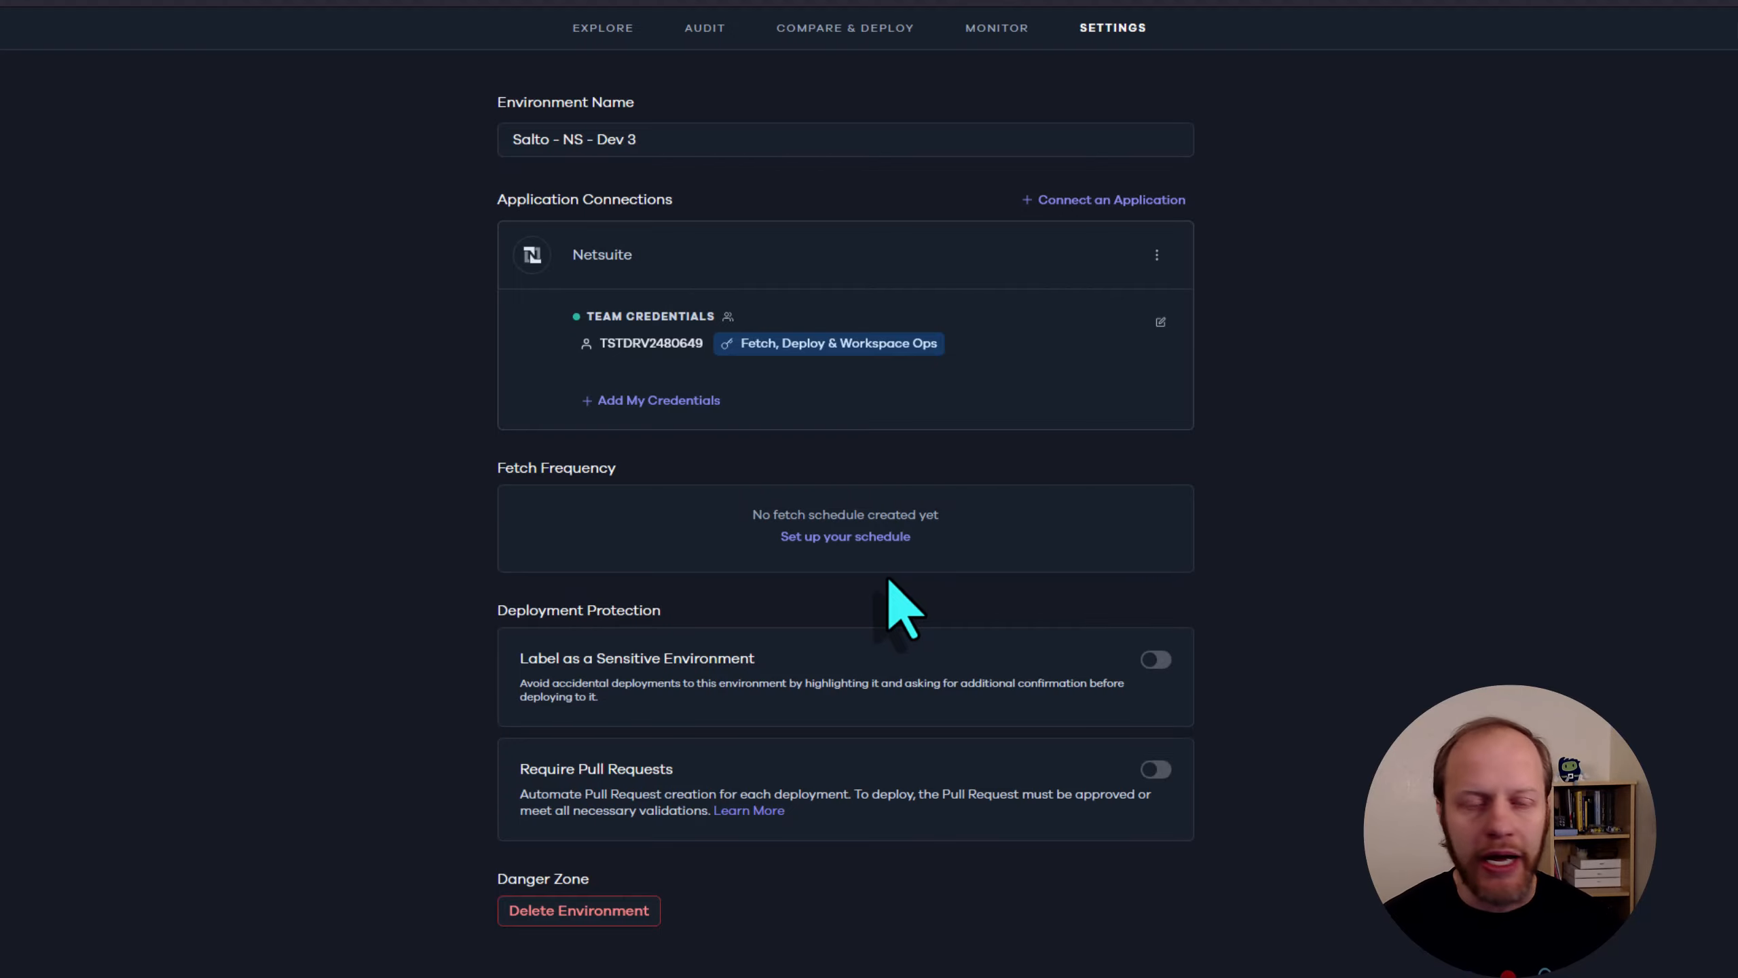
Label Salto - NS - Dev 3 as a sensitive environment and remove the label again
{"action": "left_click", "coordinate": [1155, 659]}
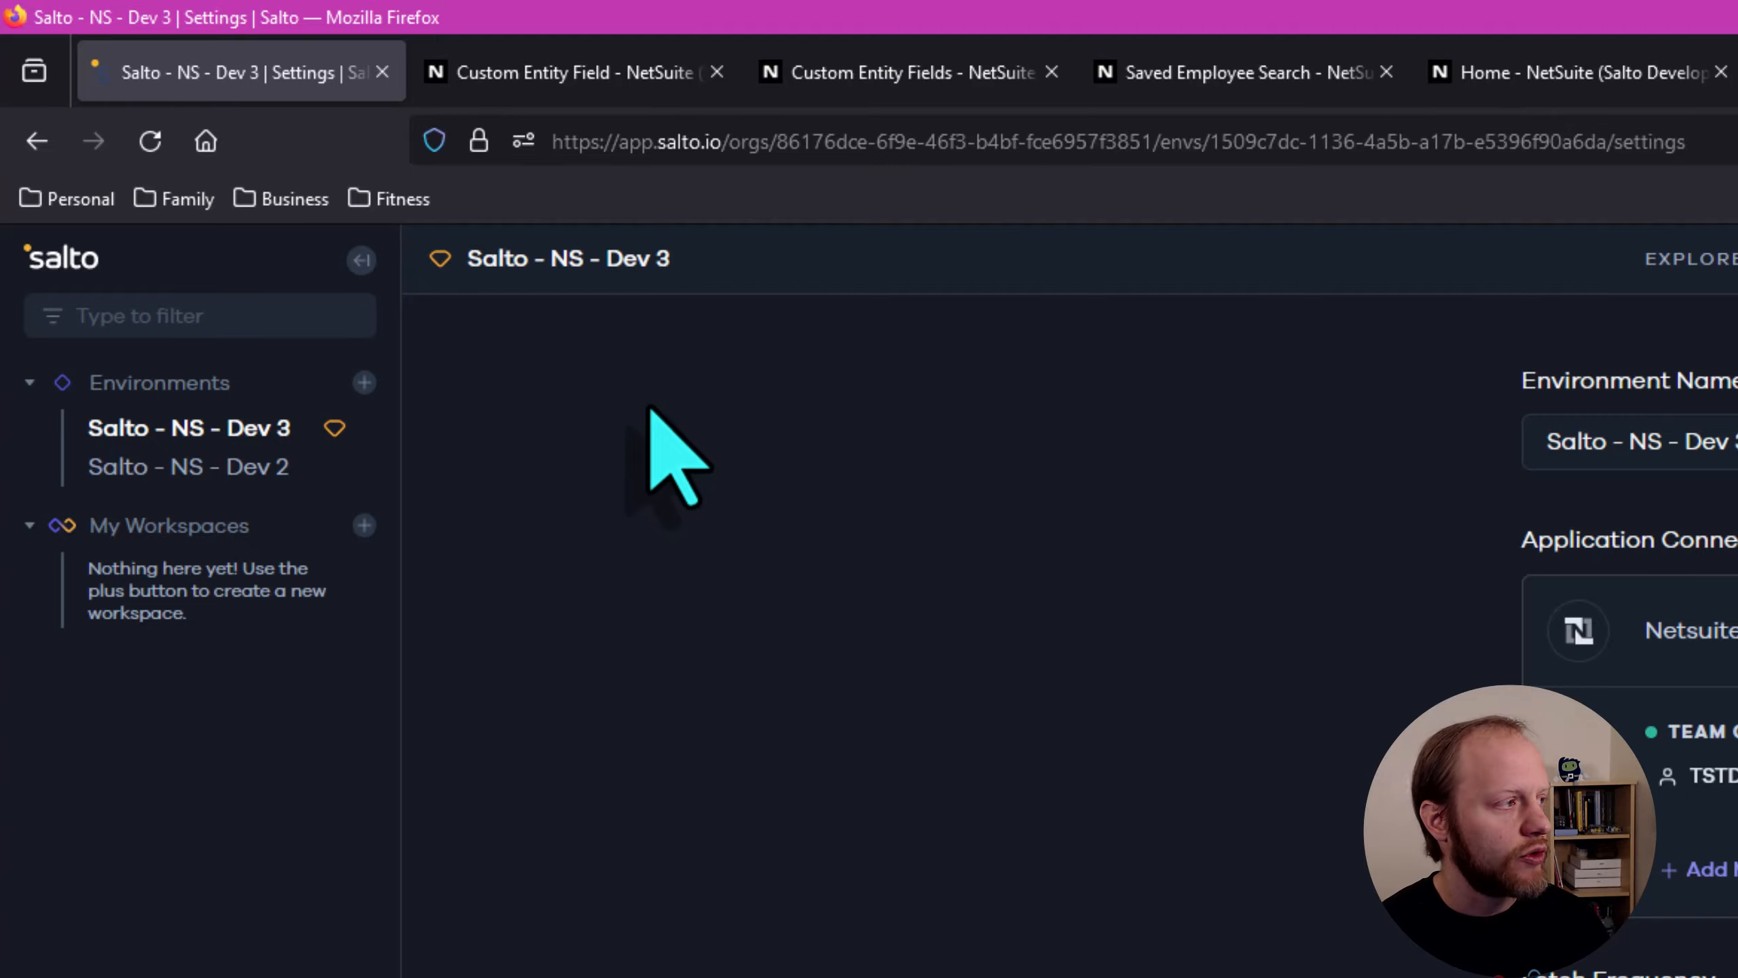
{"action": "left_click", "coordinate": [1187, 625]}
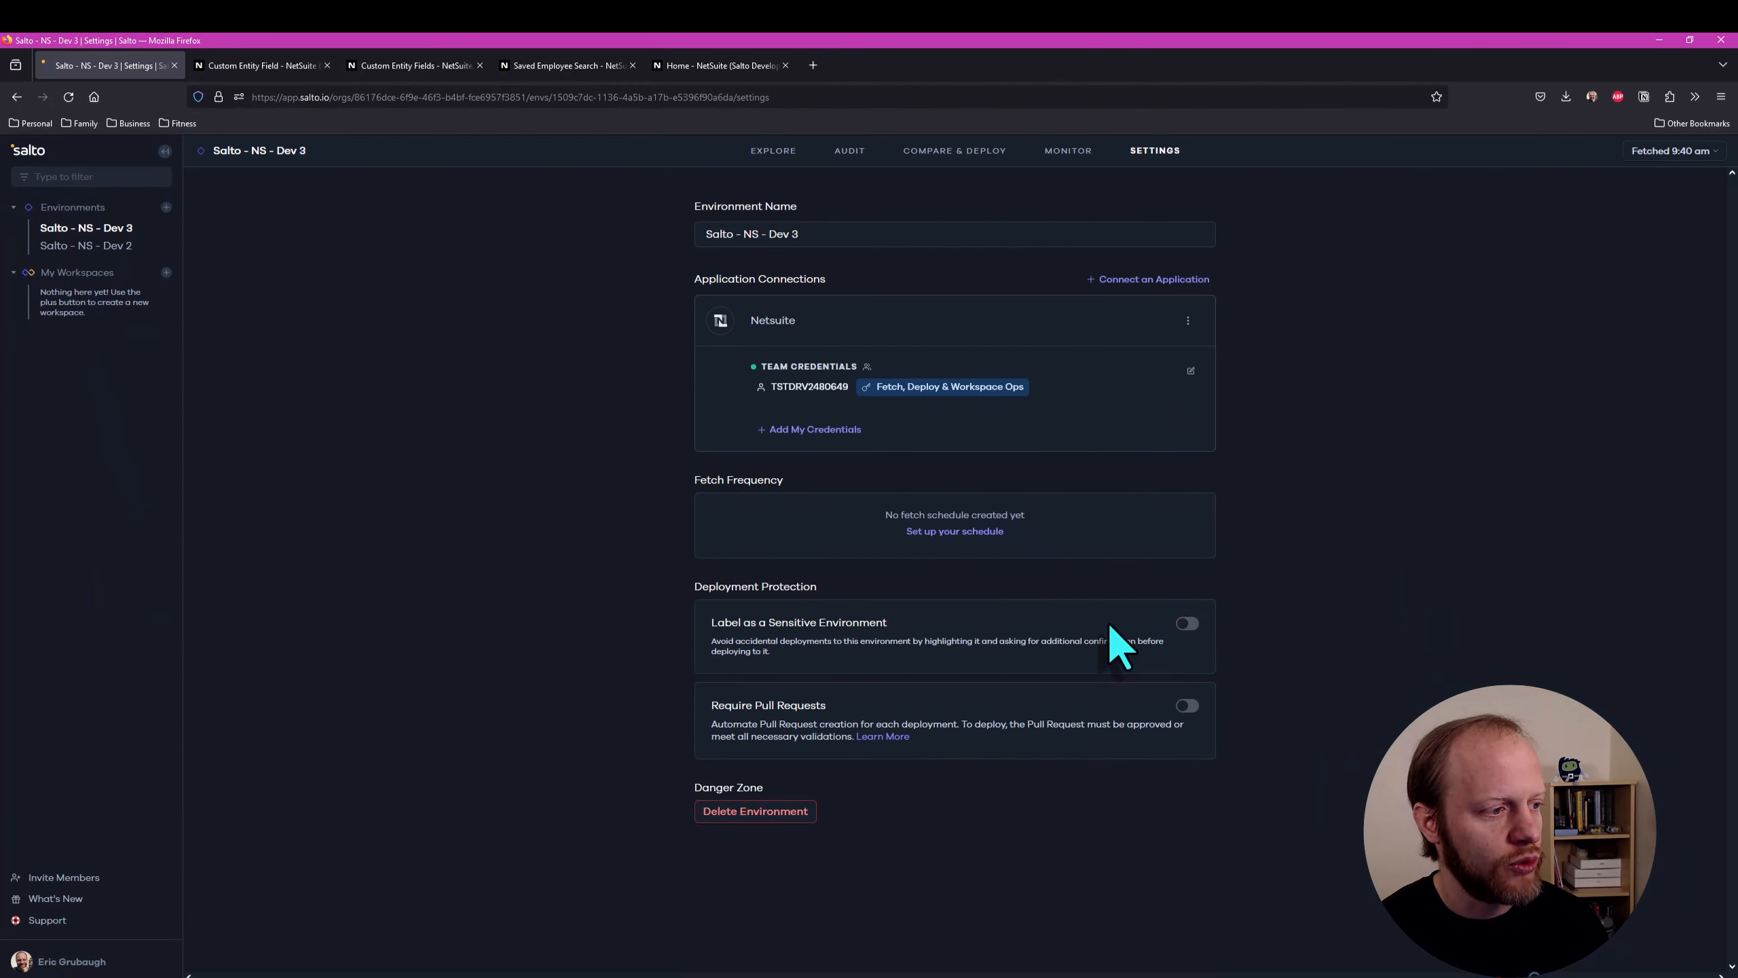
Label the Salto - NS - Dev 2 environment as sensitive in its deployment protection settings
{"action": "left_click", "coordinate": [123, 250]}
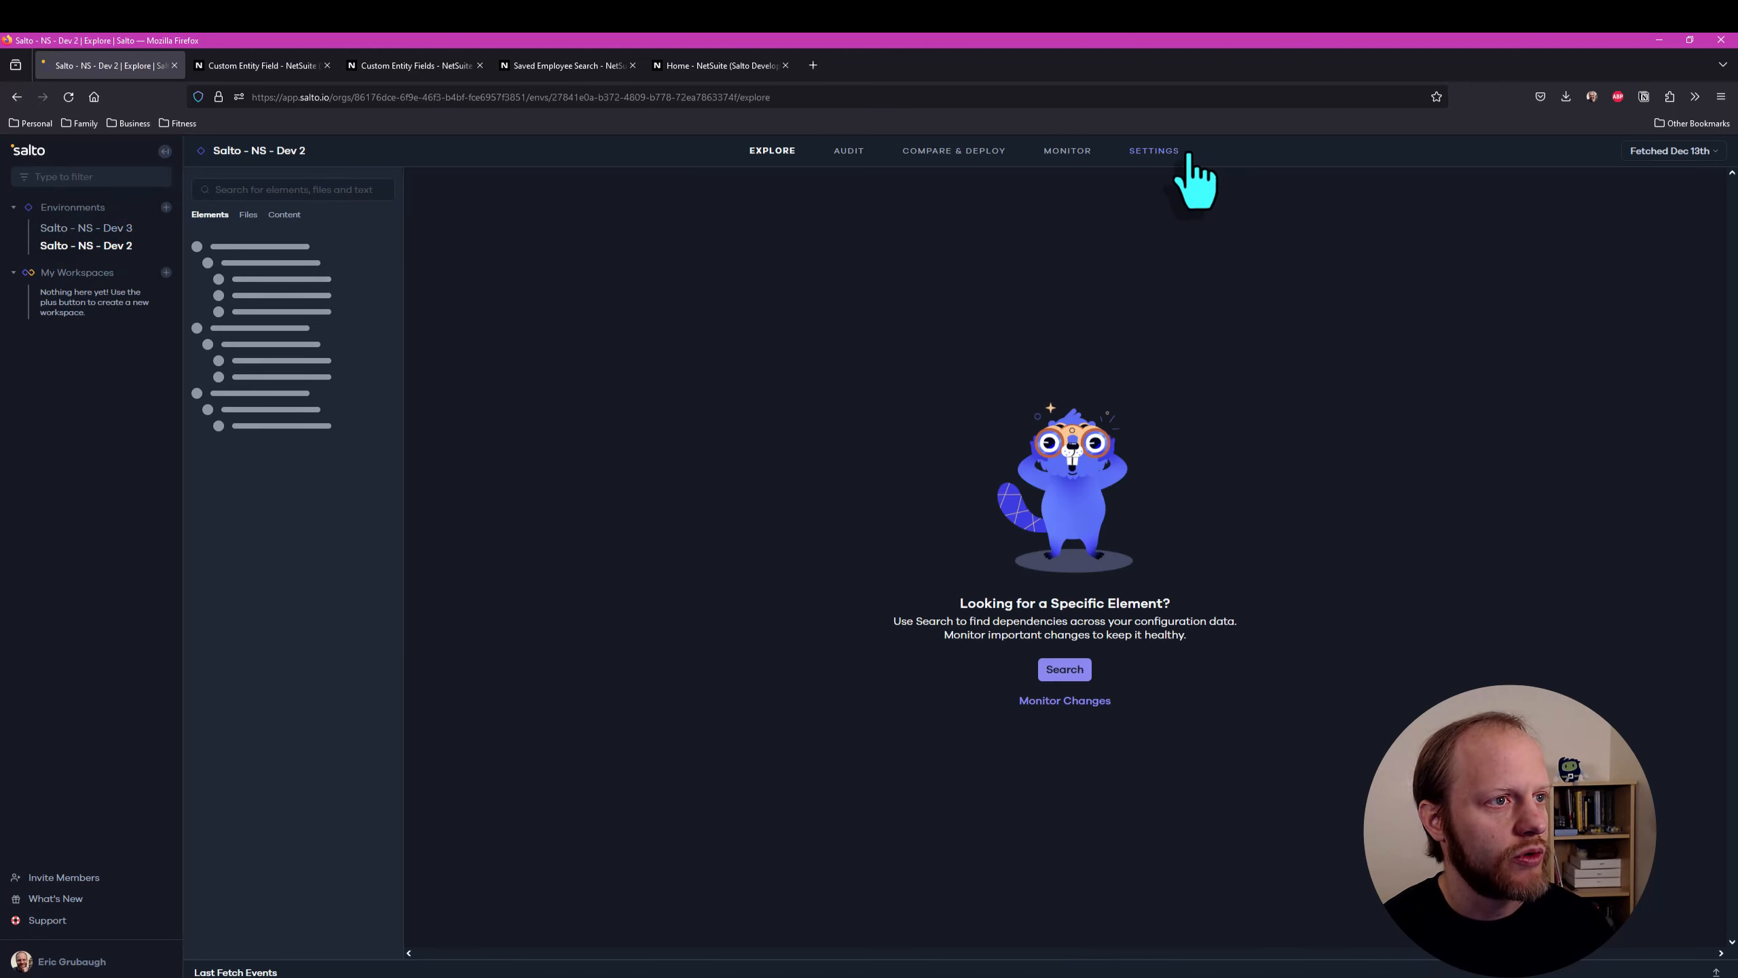
{"action": "left_click", "coordinate": [1157, 147]}
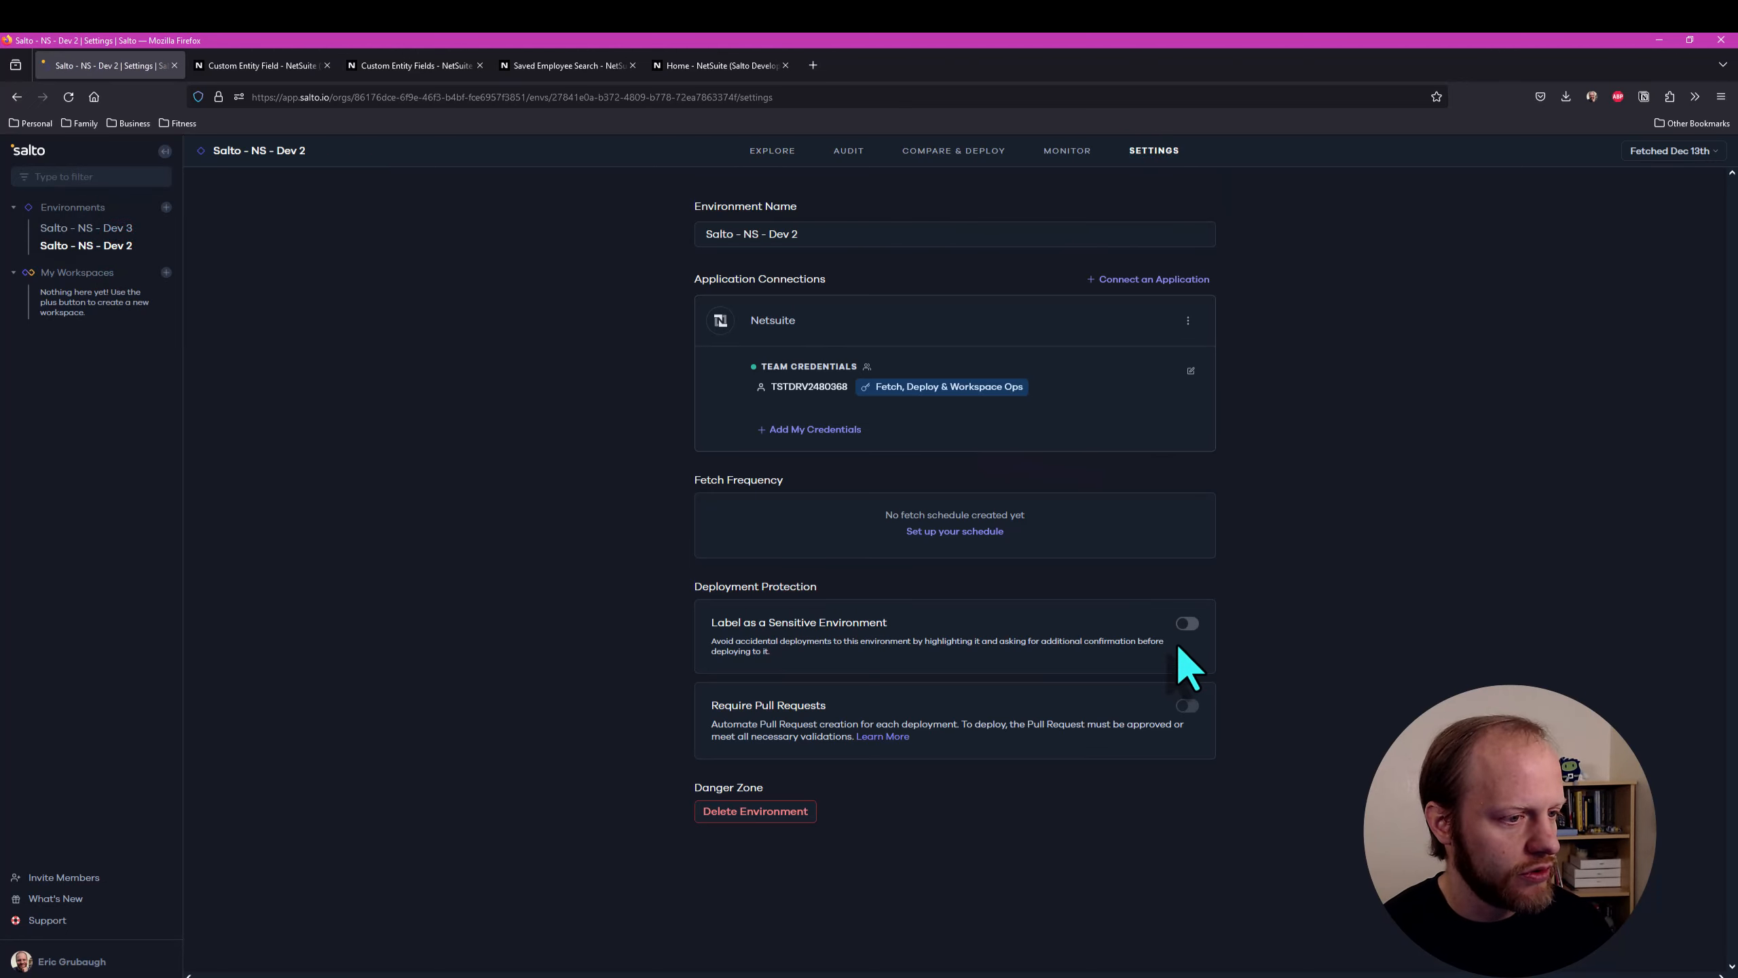
{"action": "left_click", "coordinate": [1190, 623]}
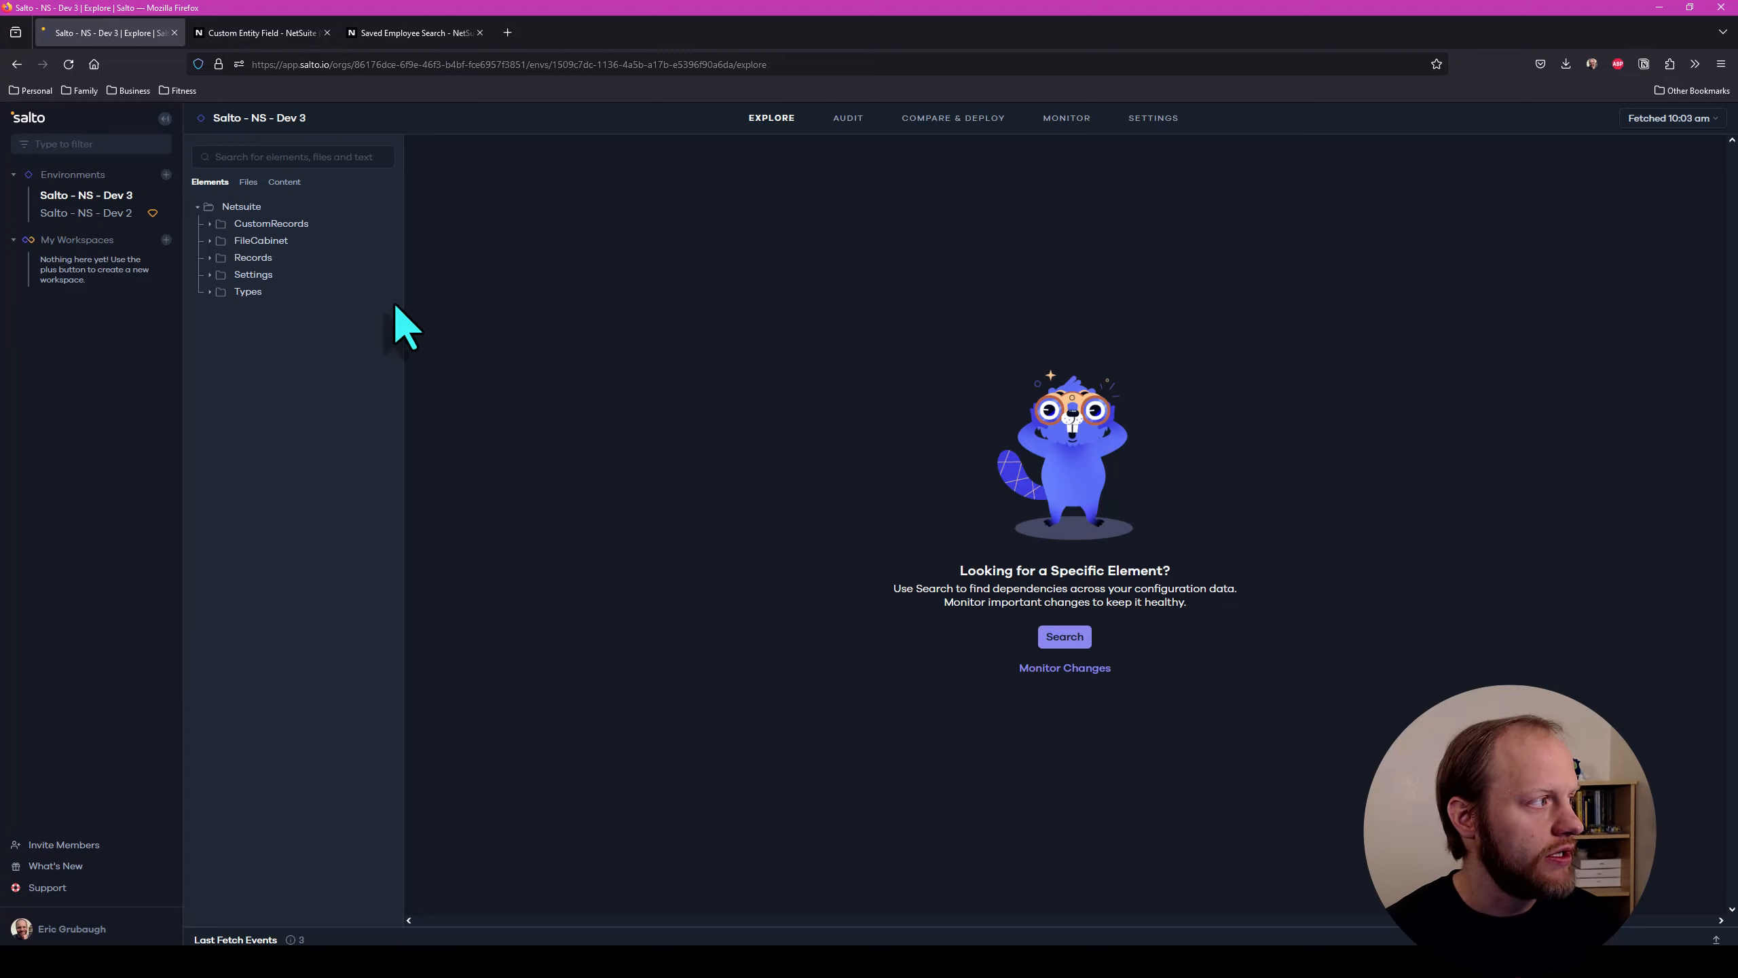
Select deployments v1.0.2, v1.0.3 and v1.0.5 in the deployment history of Salto - NS - Dev 3 and start promoting them
{"action": "left_click", "coordinate": [948, 118]}
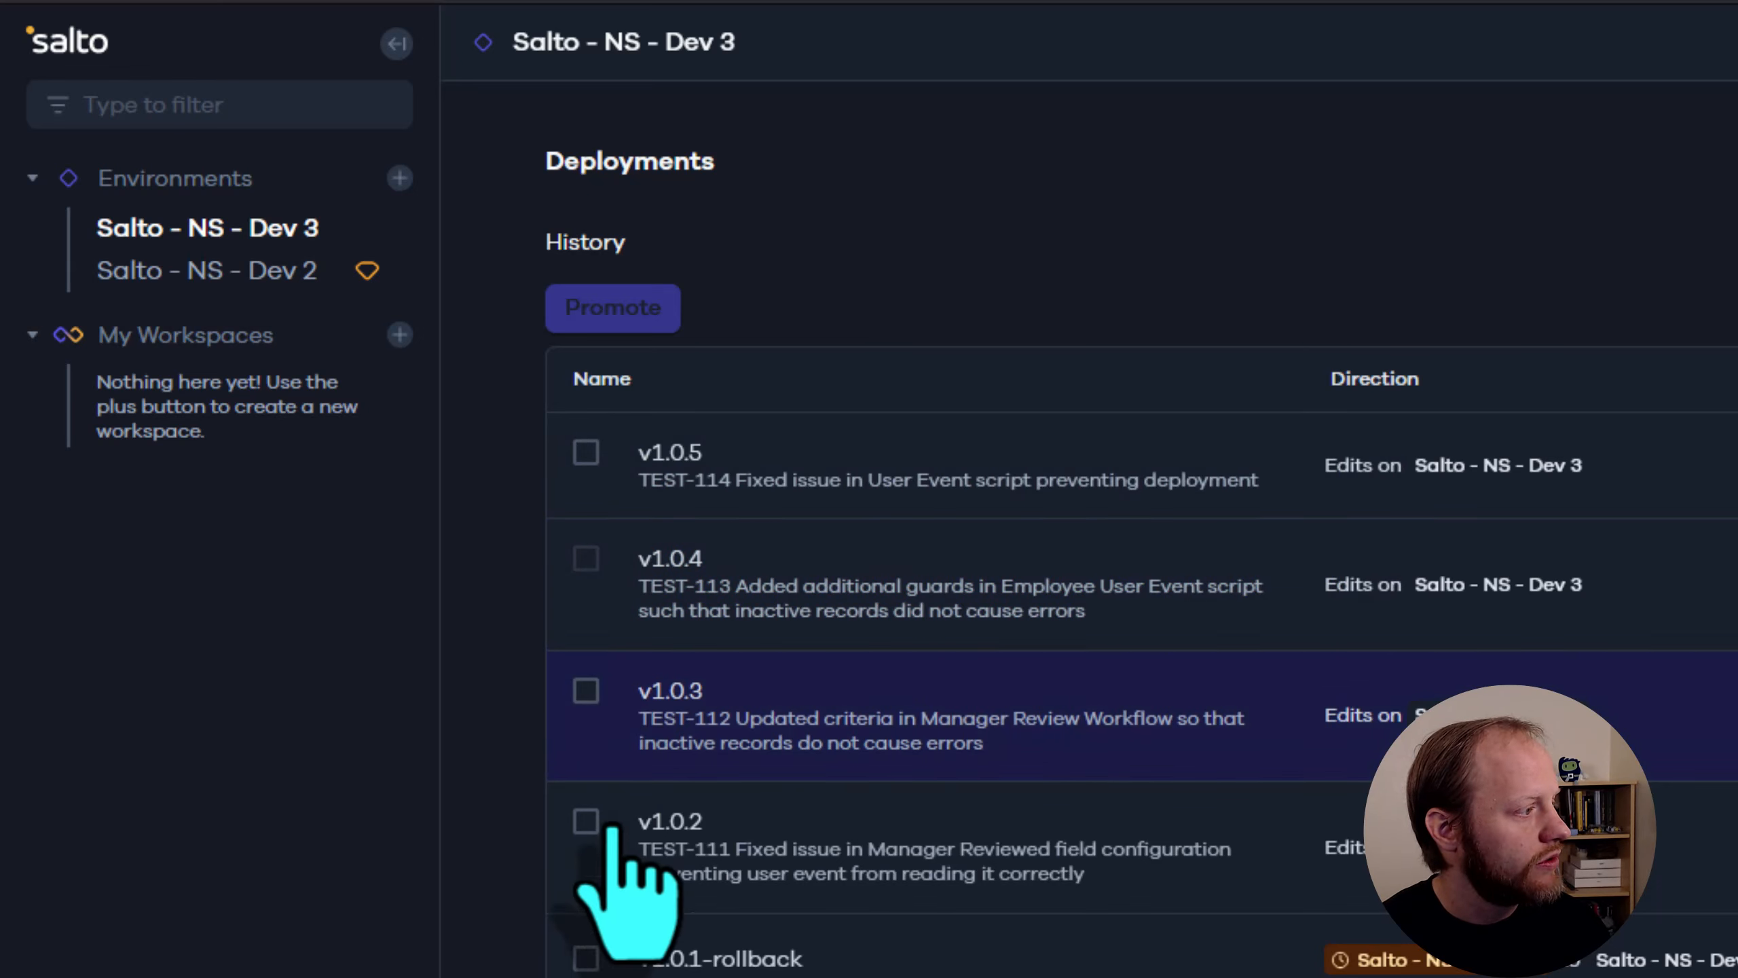
{"action": "left_click", "coordinate": [588, 822]}
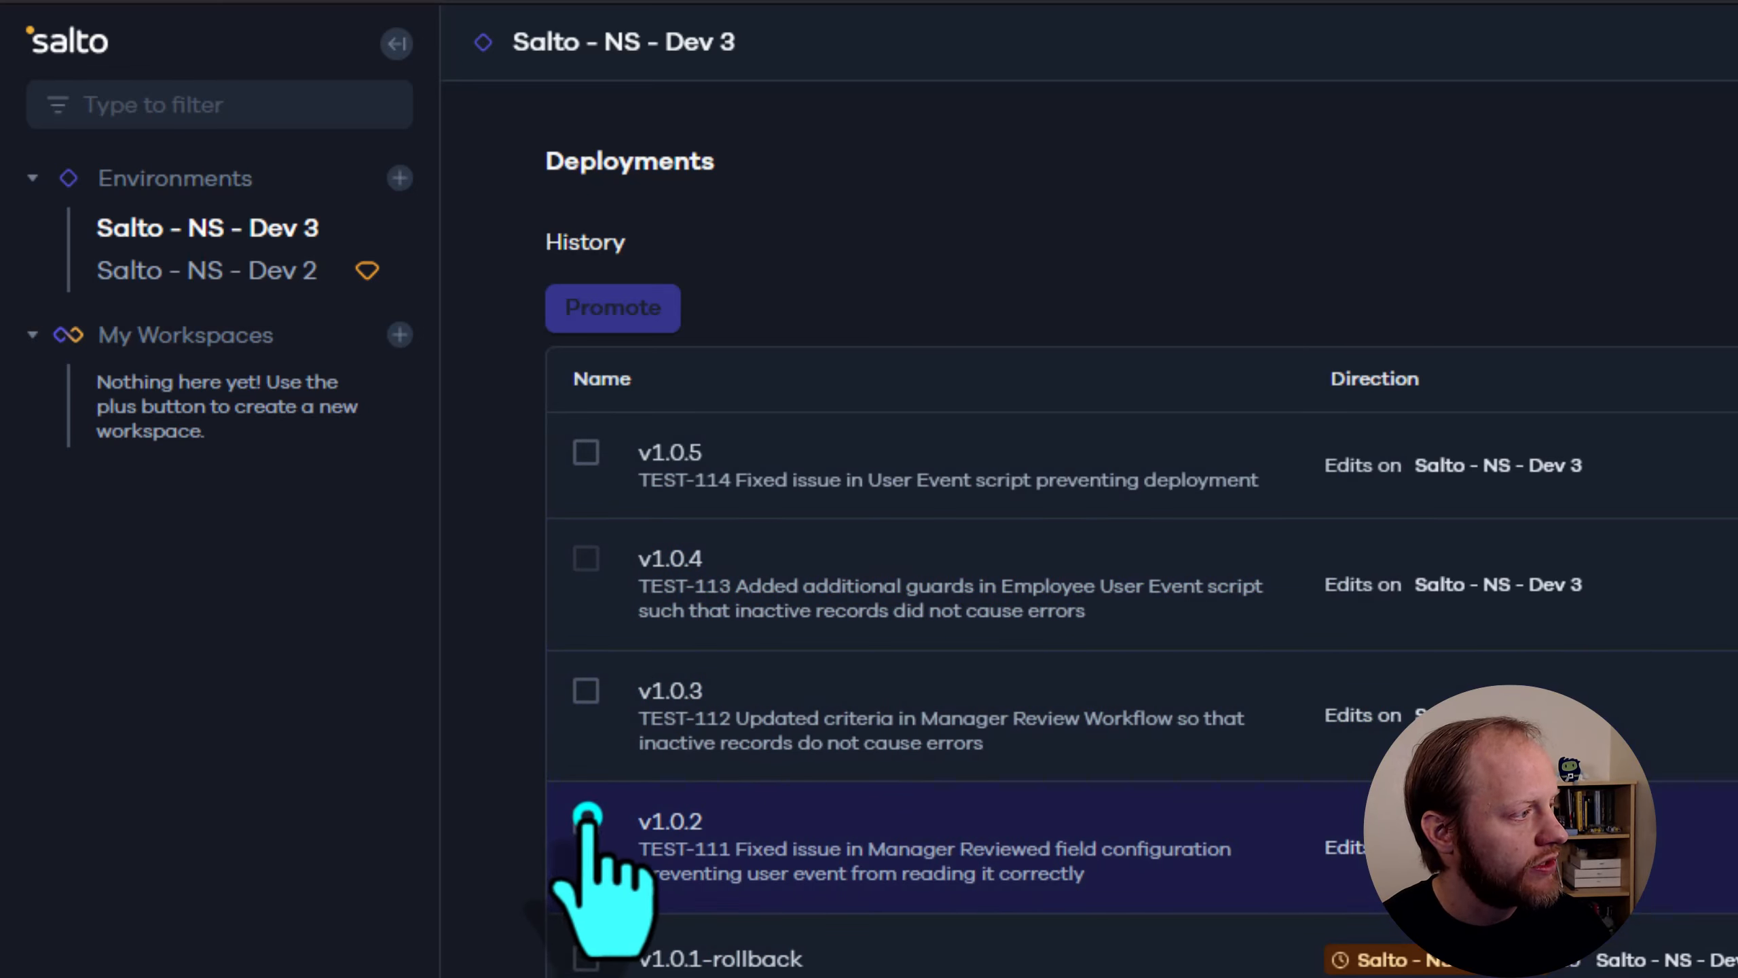
{"action": "left_click", "coordinate": [588, 688]}
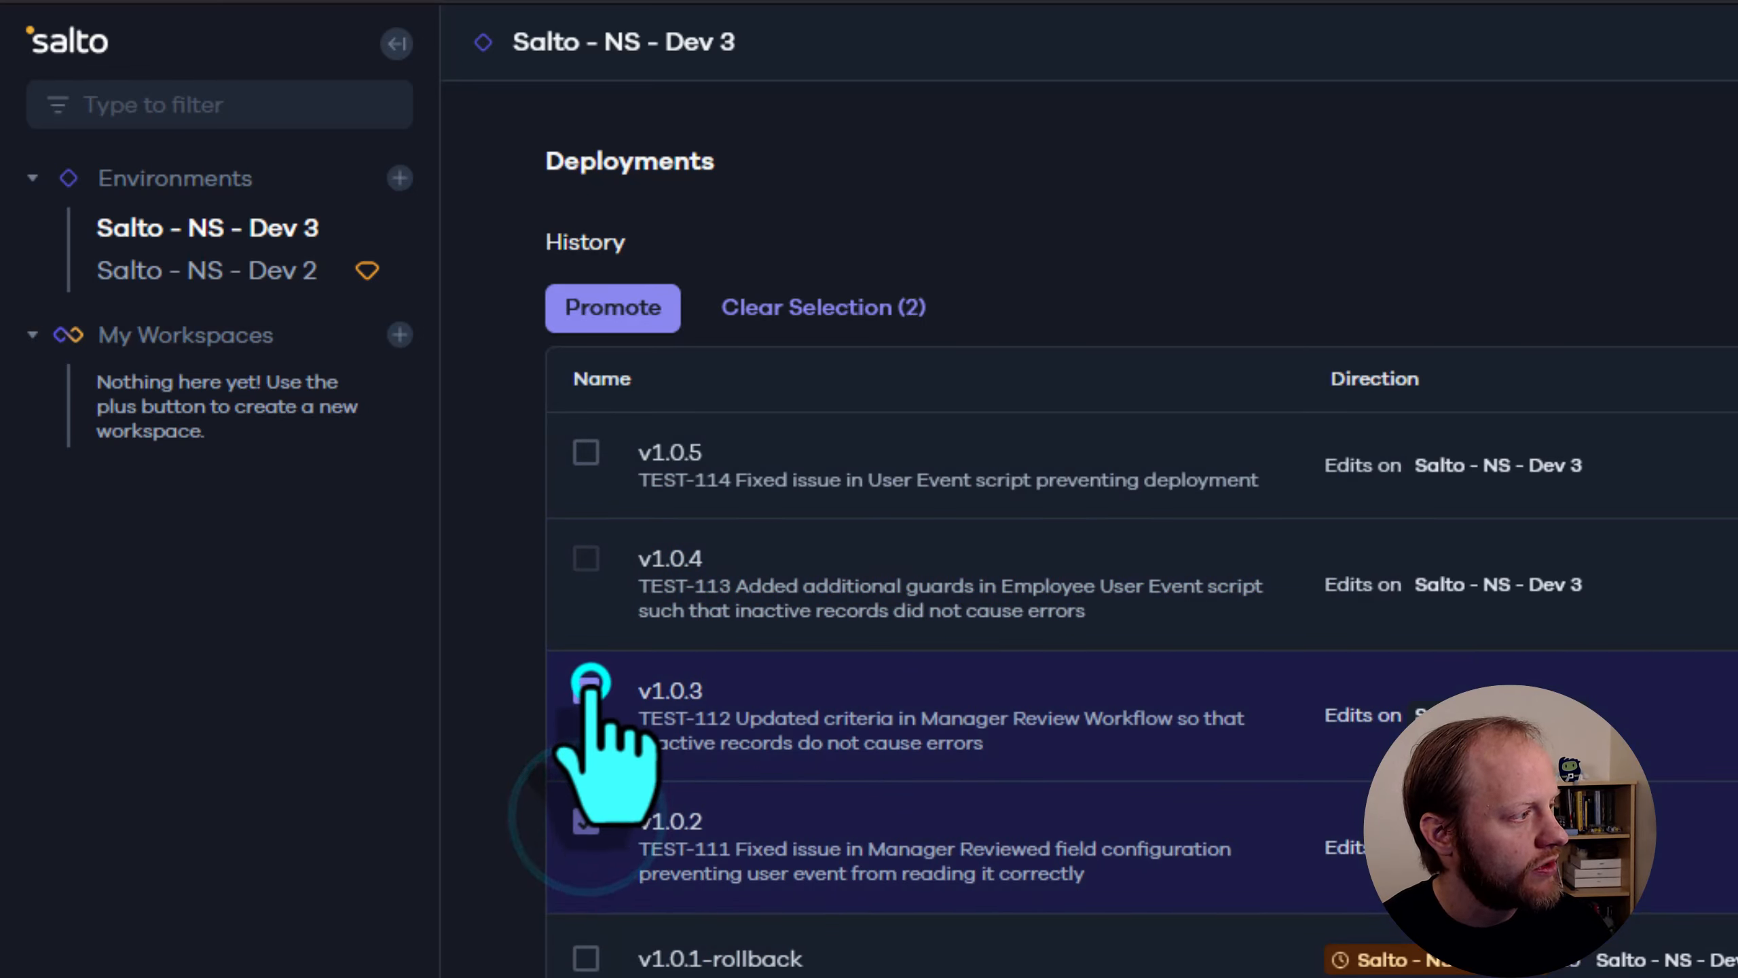
{"action": "left_click", "coordinate": [586, 452]}
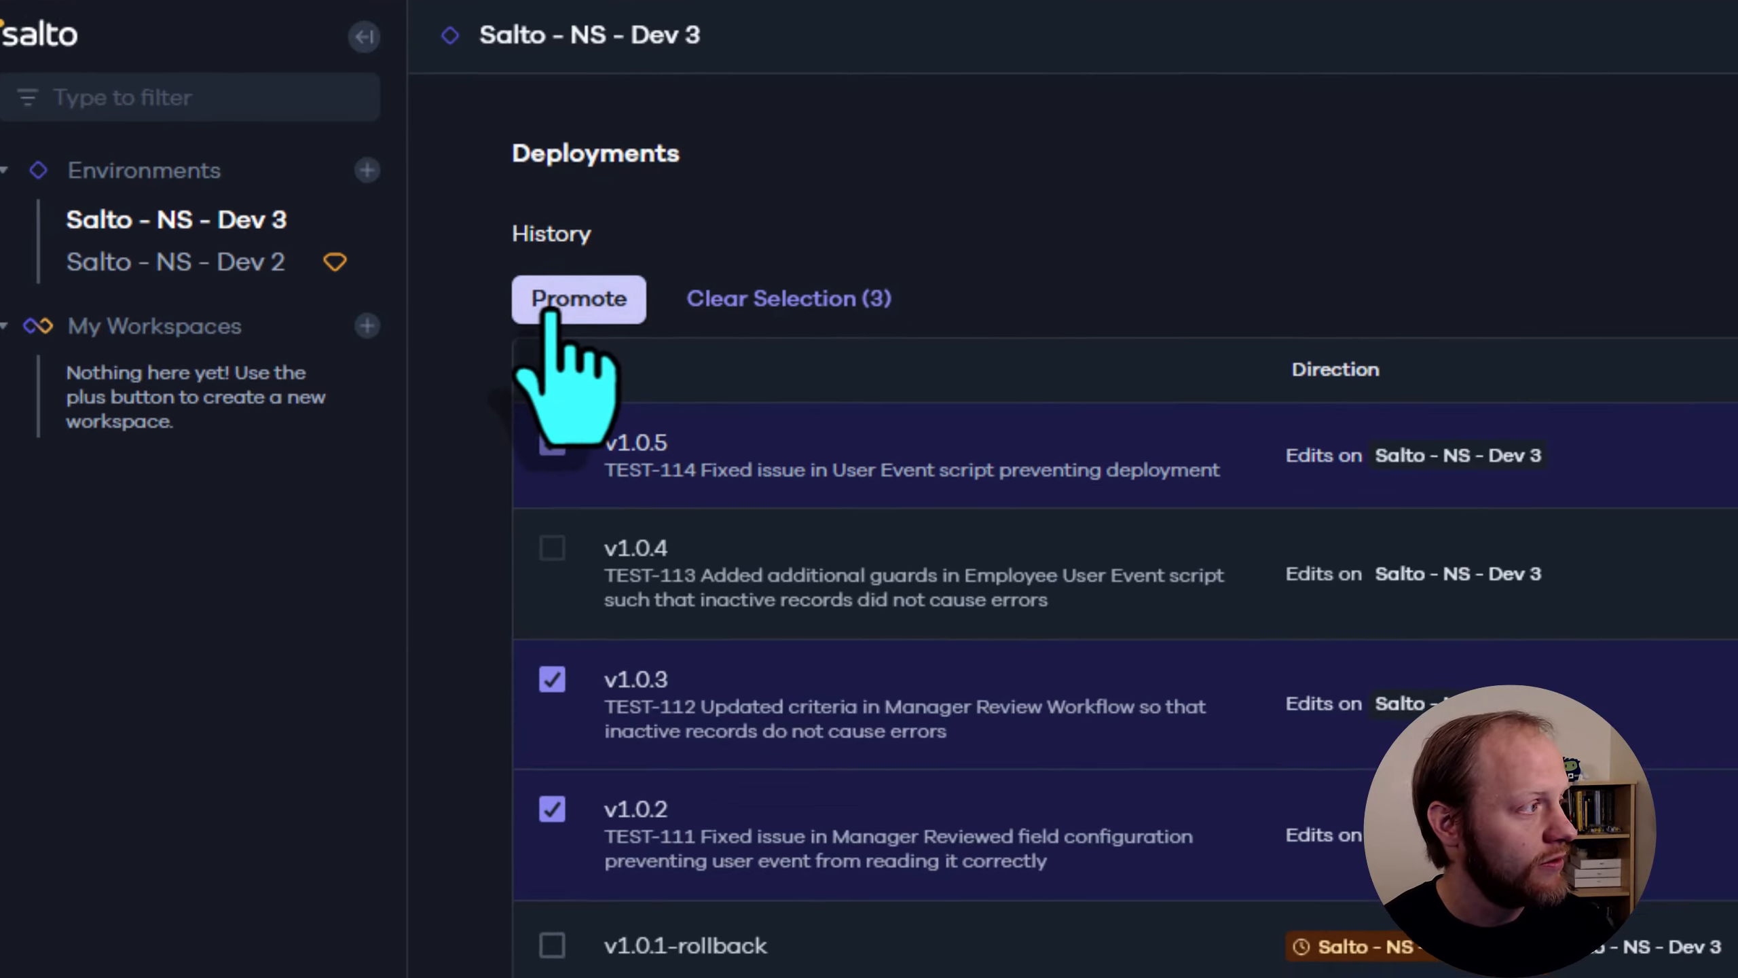
{"action": "left_click", "coordinate": [590, 315]}
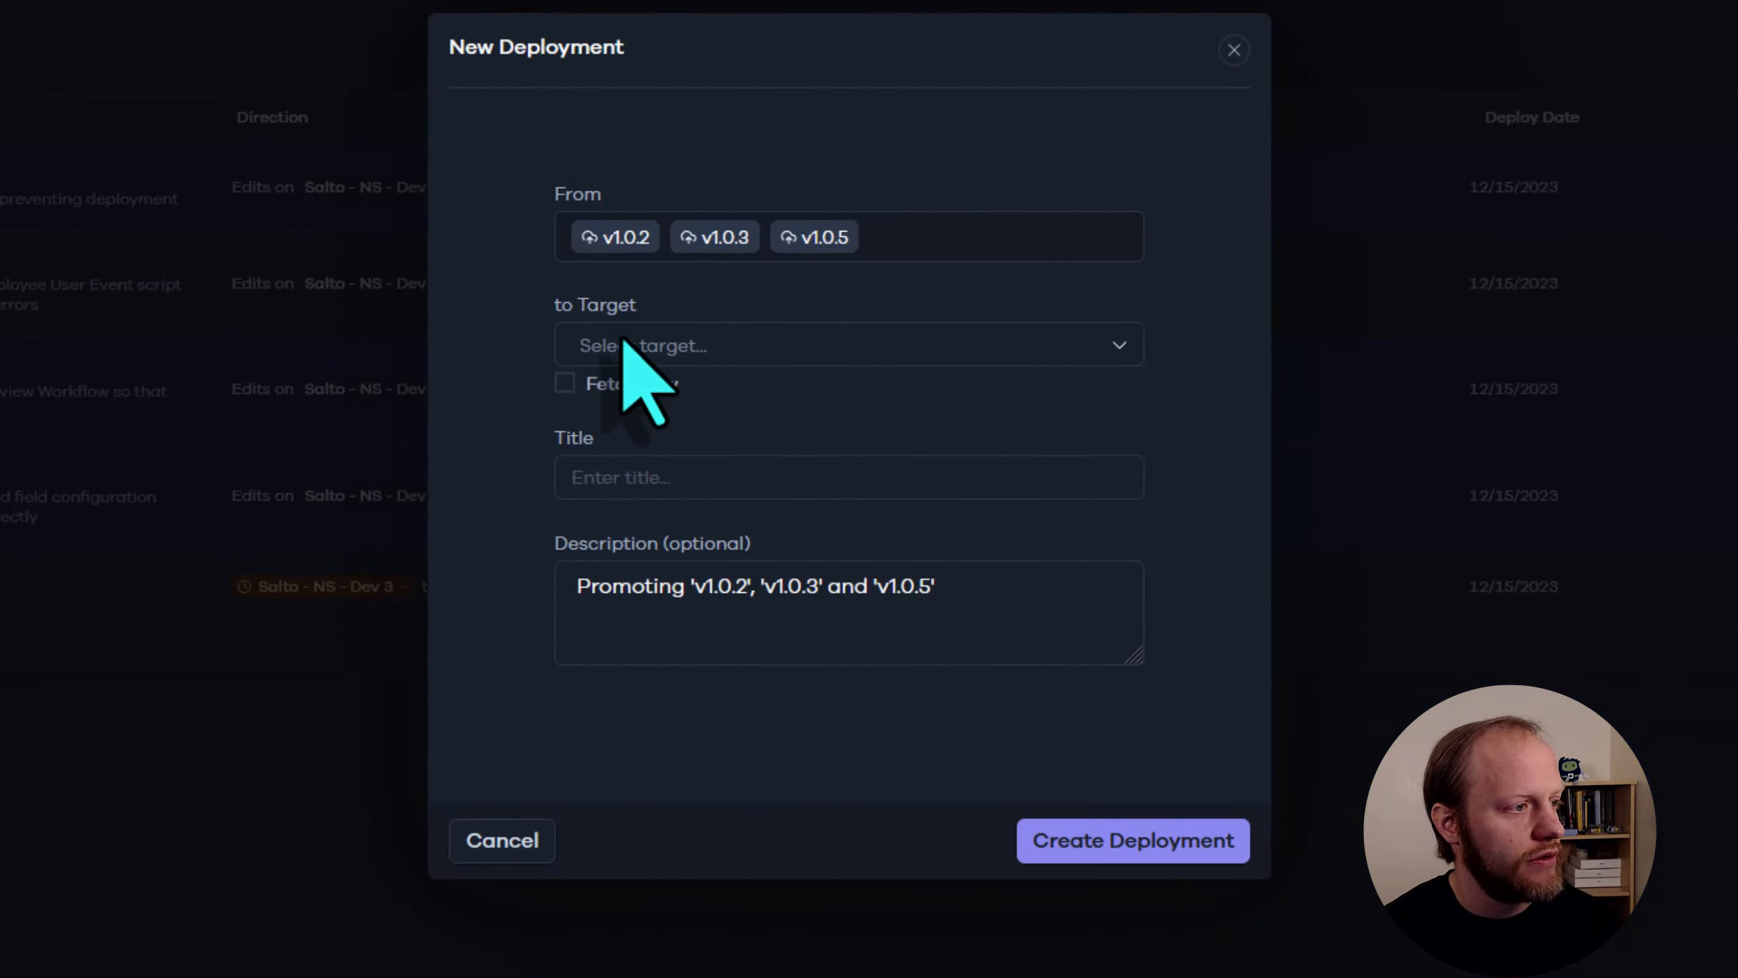
Create the promotion deployment with target Salto - NS - Dev 2, fetching enabled, title "v1.1.0" and the default description
{"action": "left_click", "coordinate": [650, 343]}
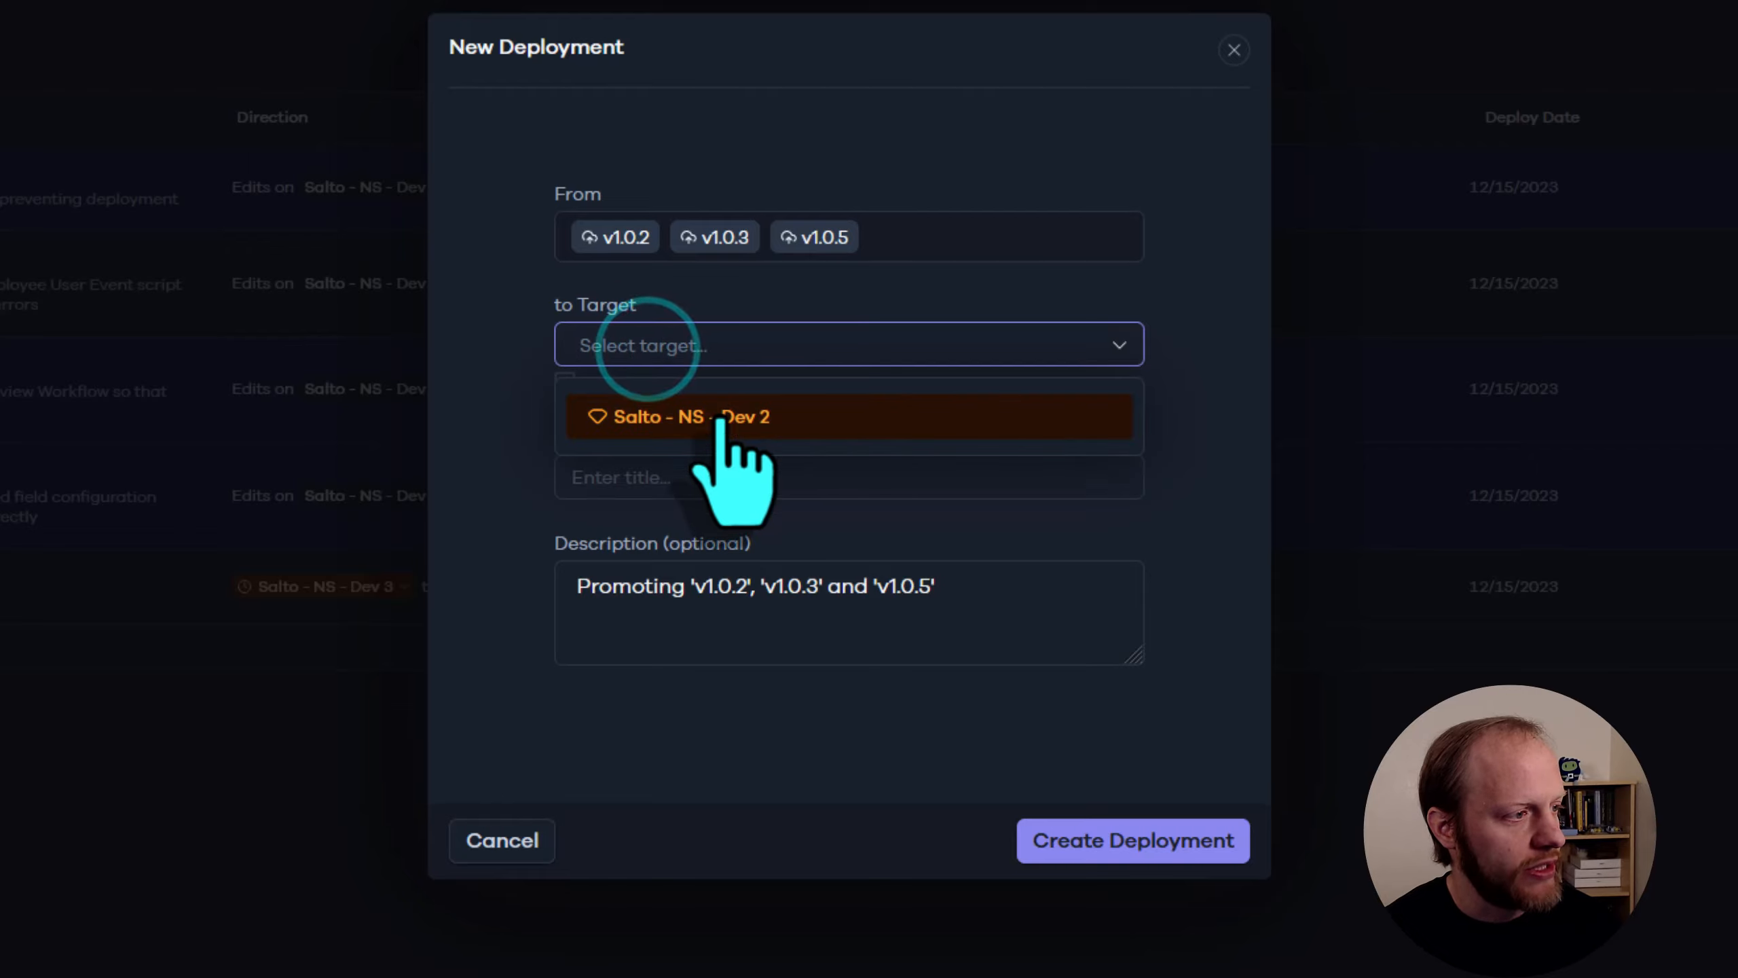
{"action": "left_click", "coordinate": [718, 412]}
{"action": "left_click", "coordinate": [741, 469]}
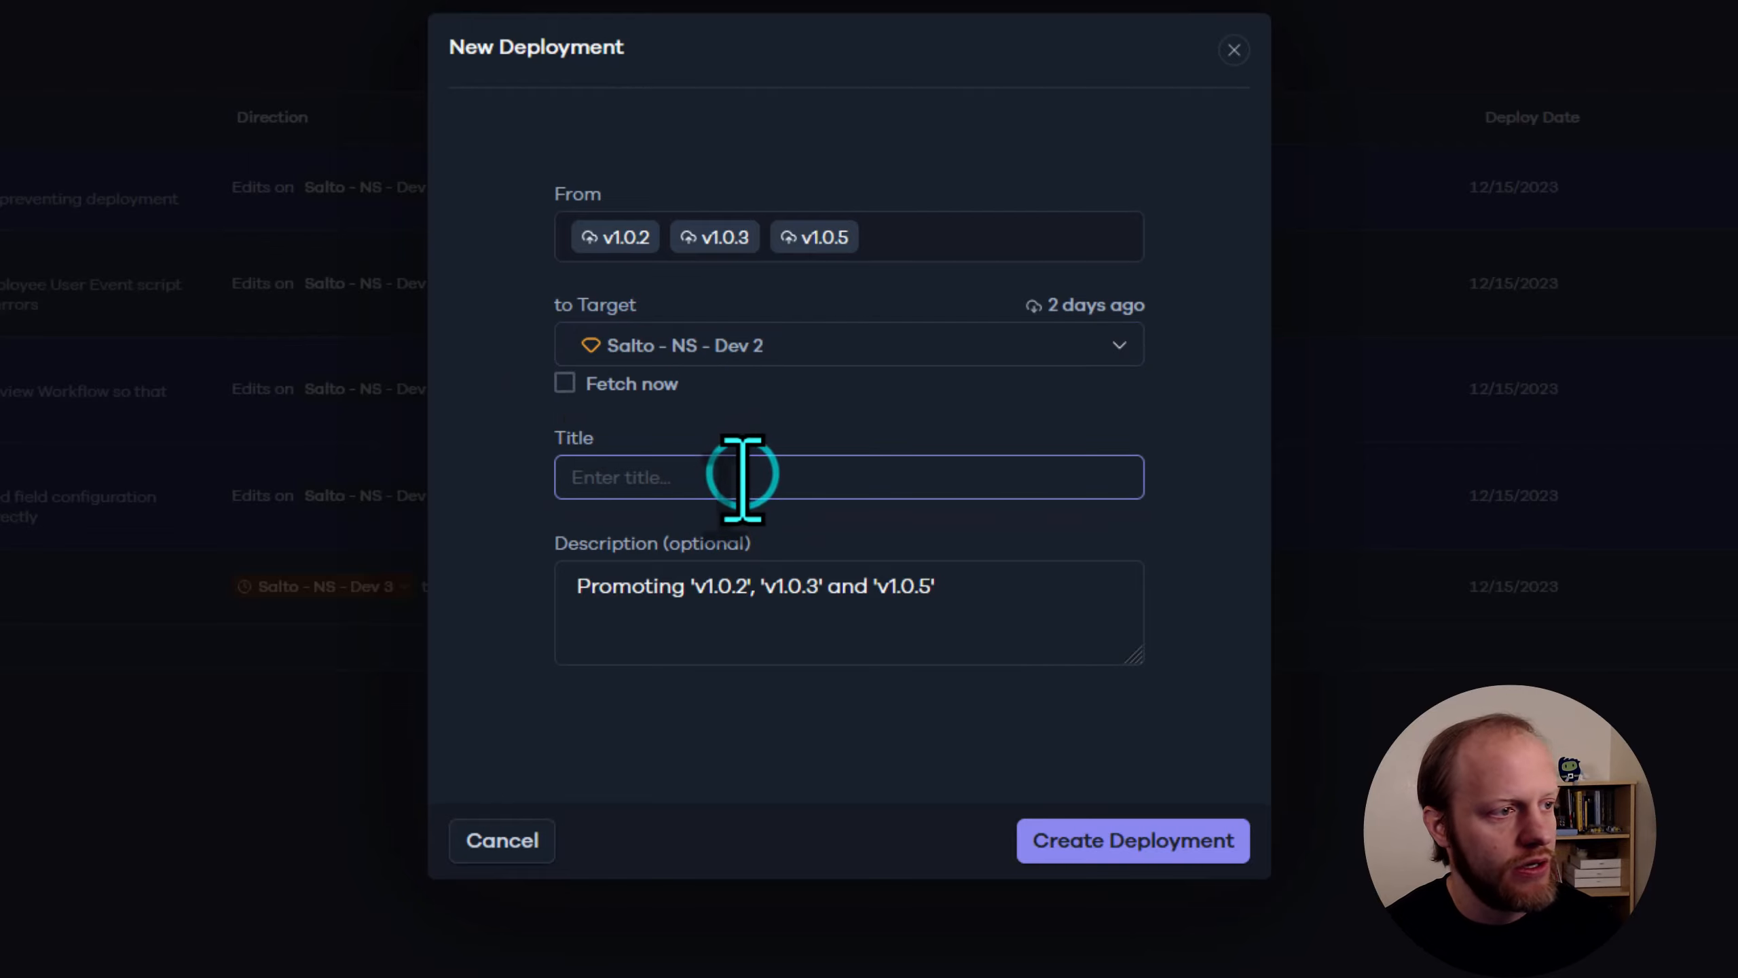
{"action": "left_click", "coordinate": [565, 384]}
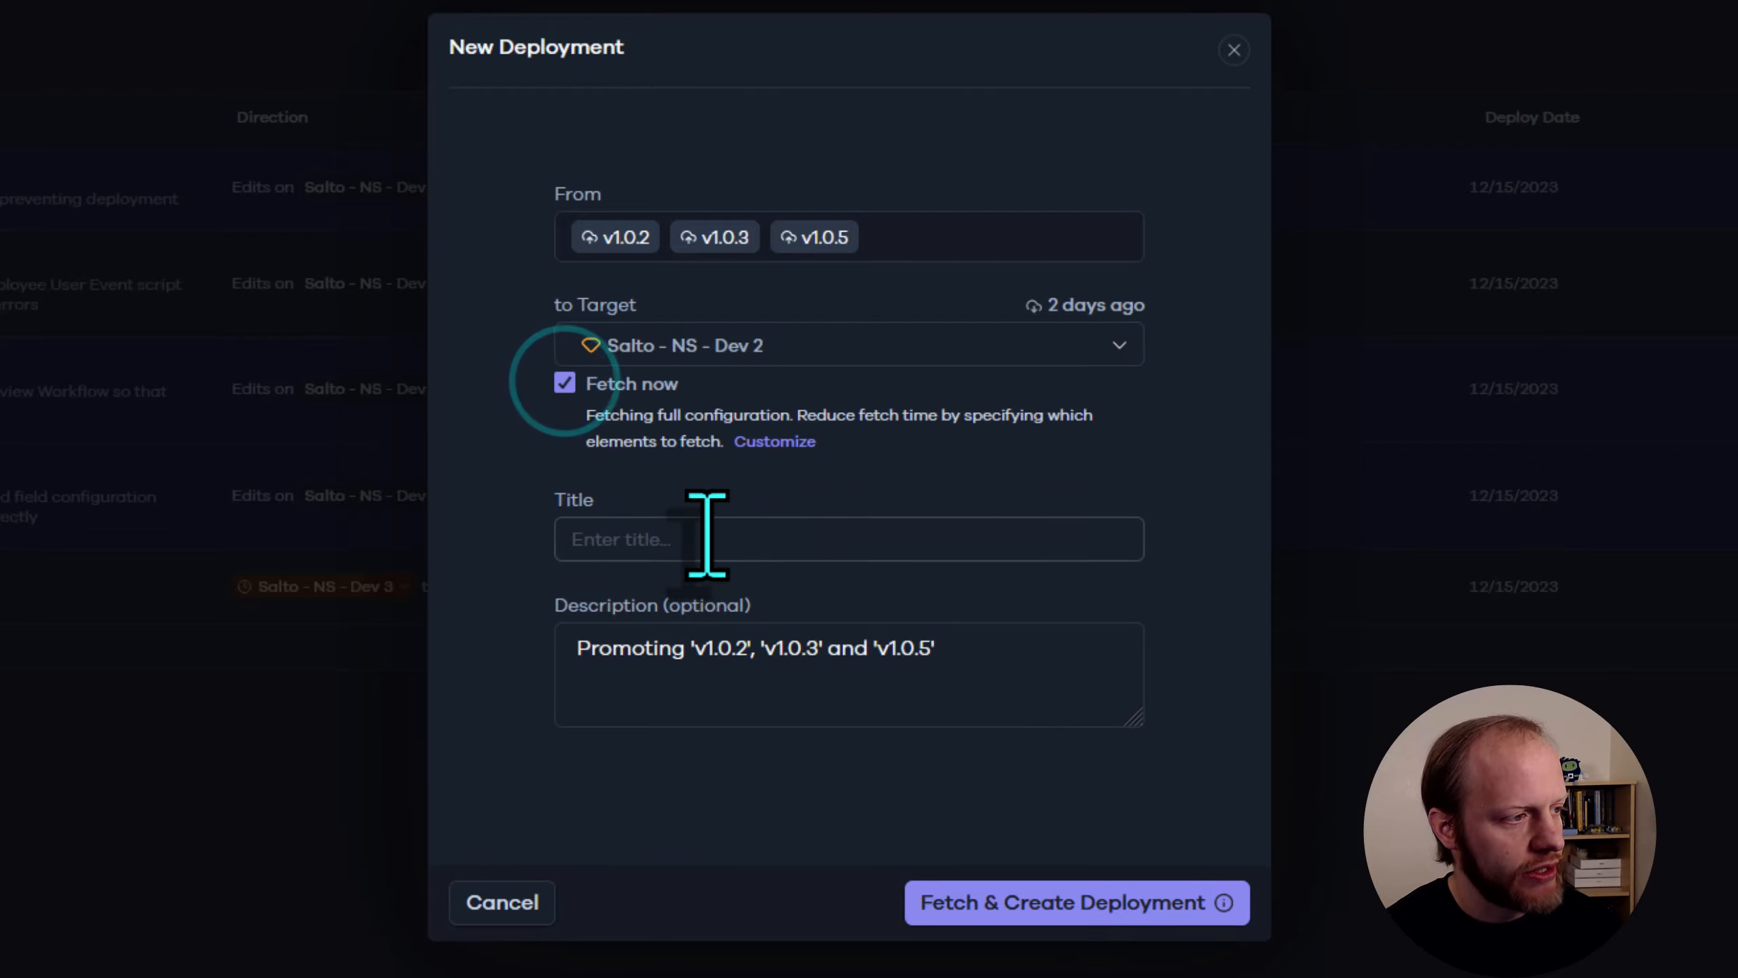
{"action": "left_click", "coordinate": [710, 542]}
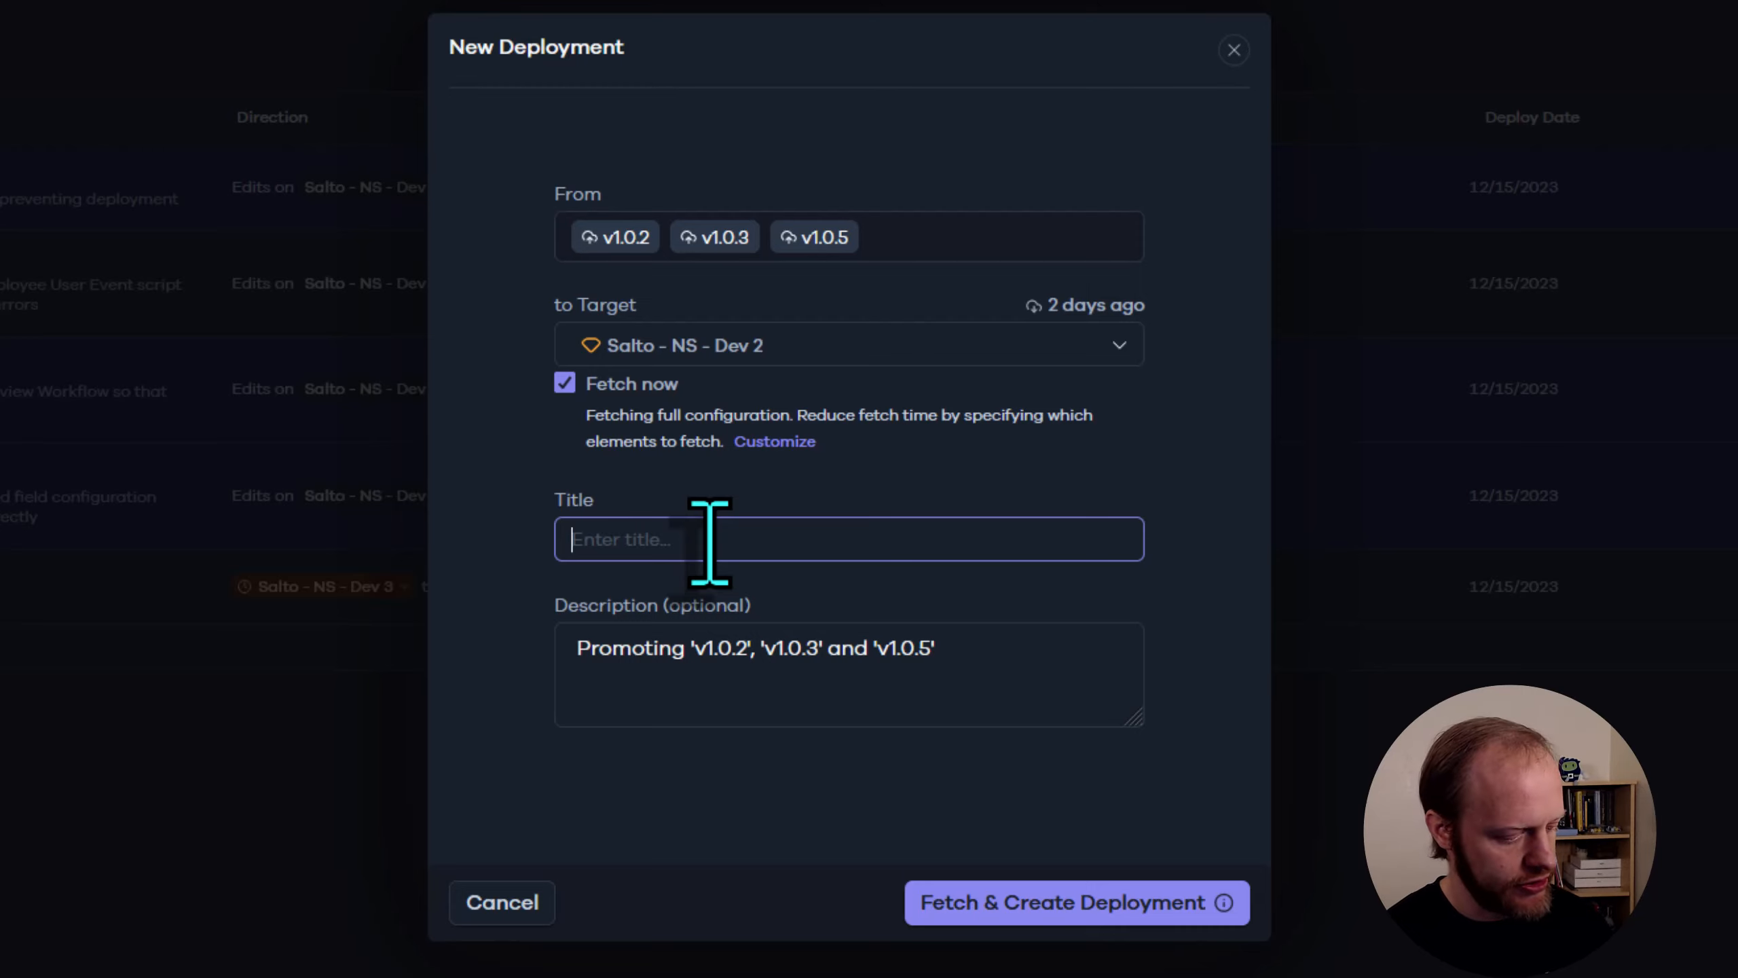
{"action": "type", "text": "v1.1.0"}
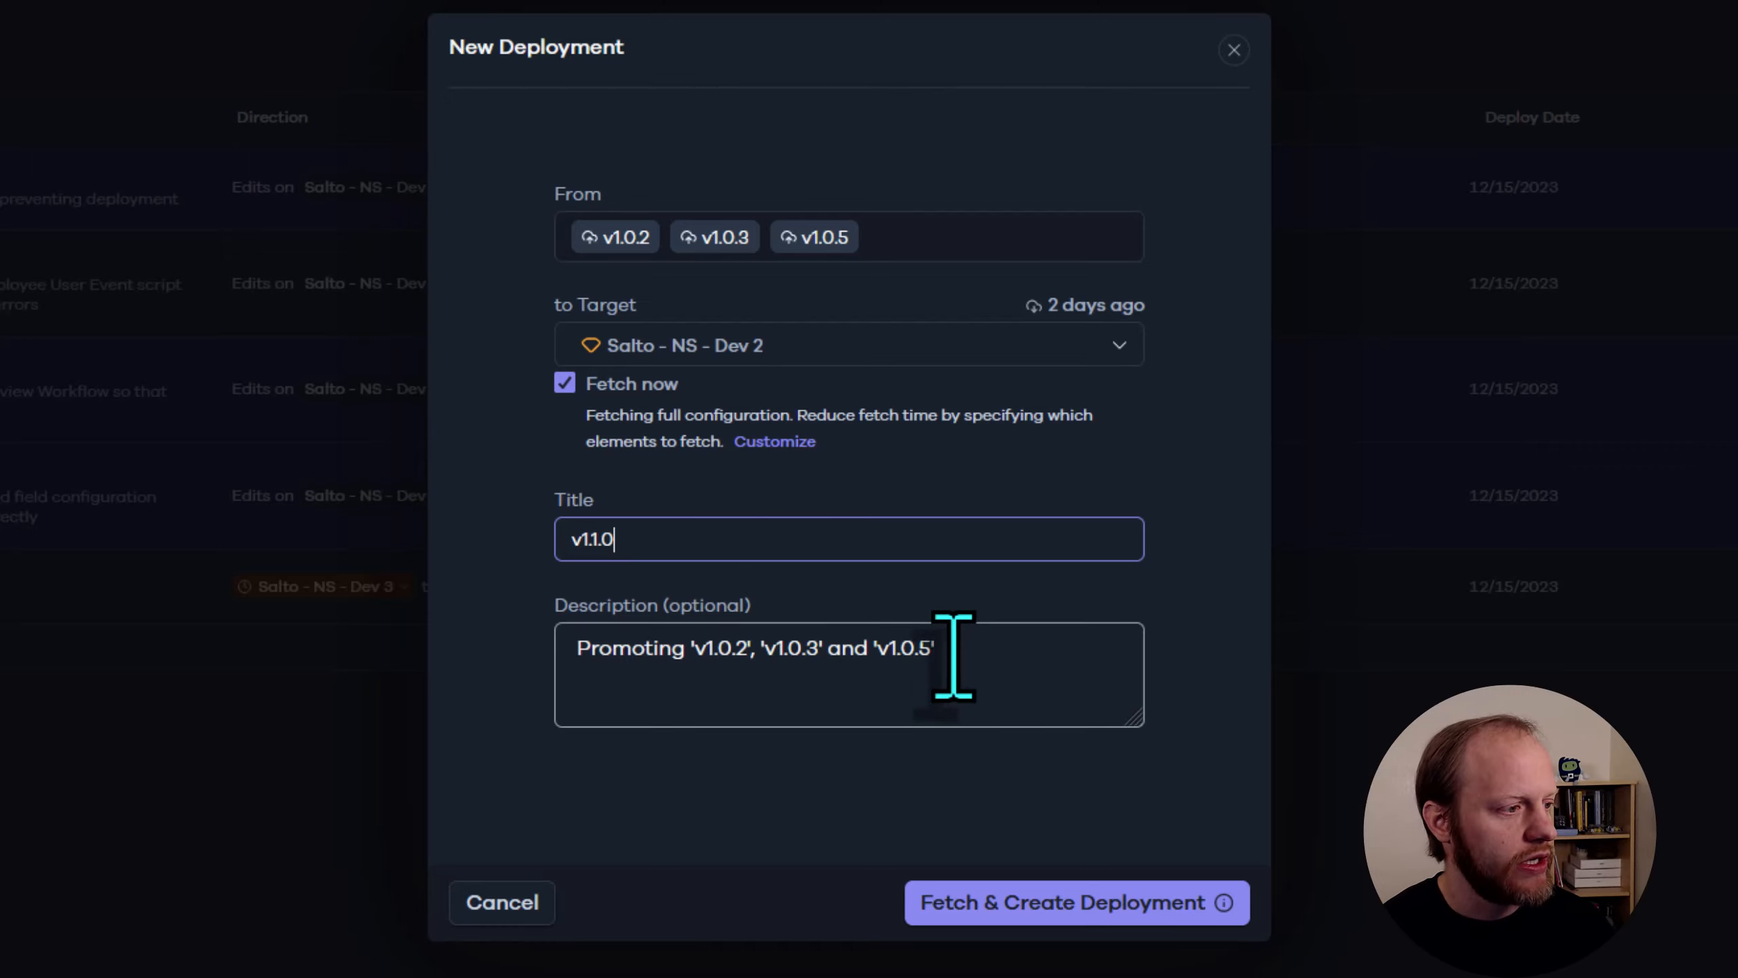
{"action": "left_click", "coordinate": [975, 666]}
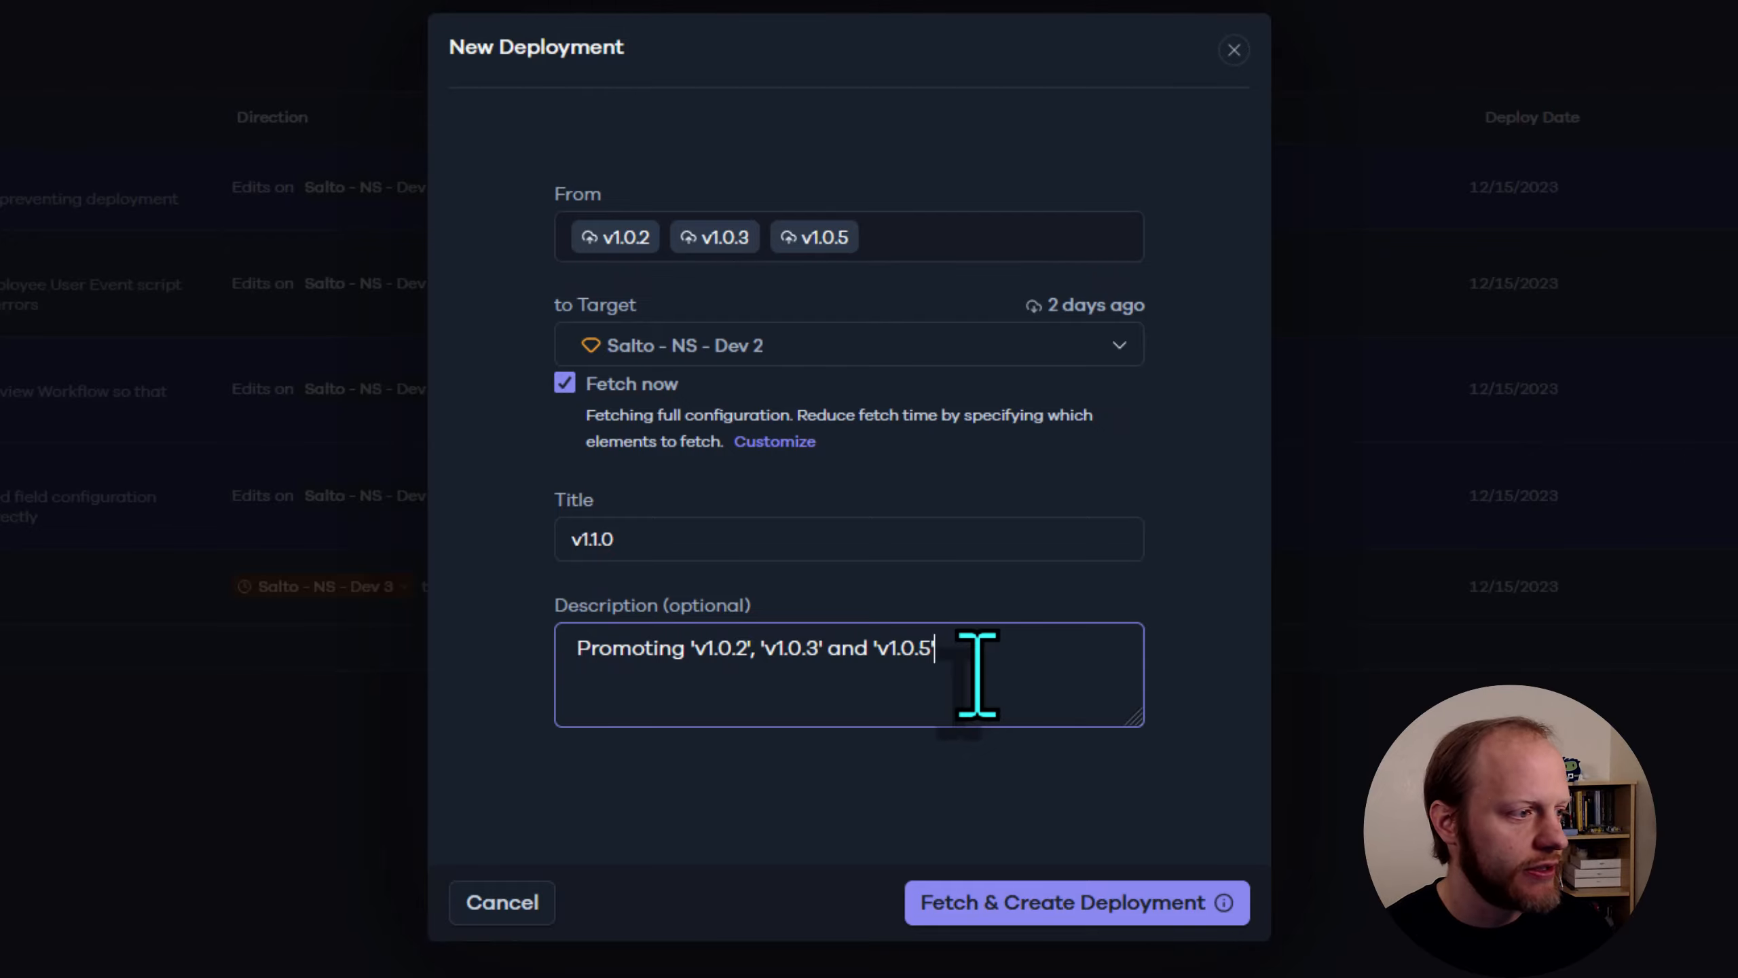
{"action": "left_click", "coordinate": [1033, 901]}
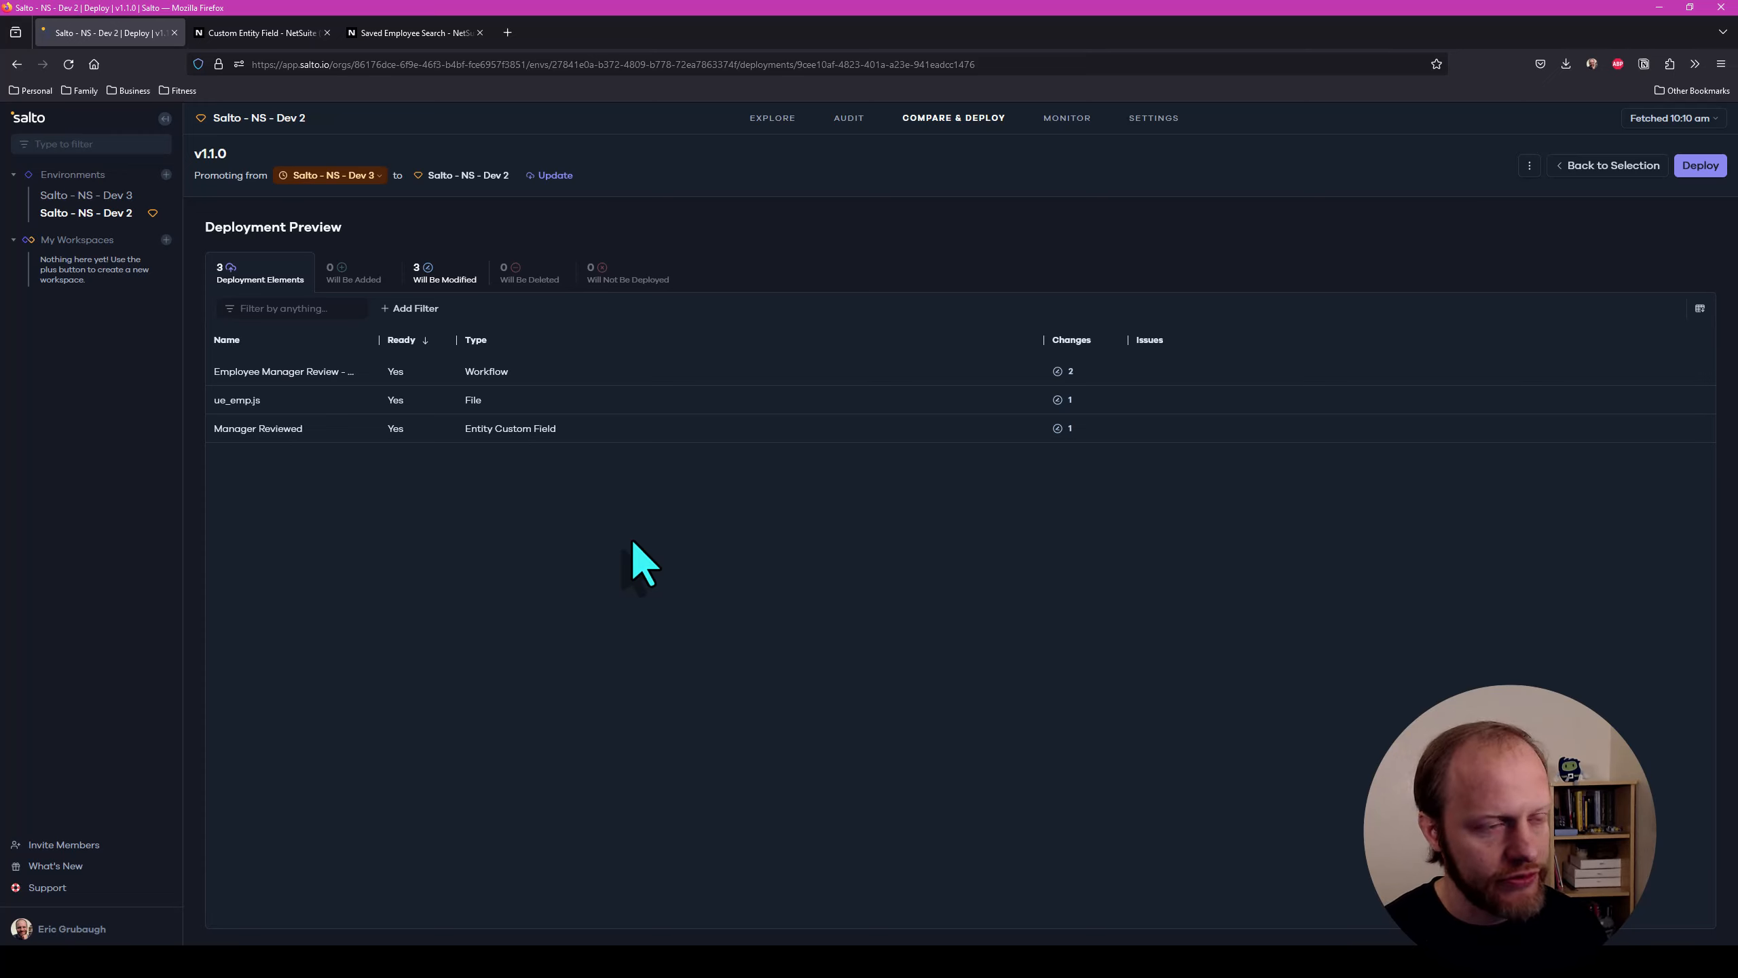
Deploy v1.1.0 to Salto - NS - Dev 2 and confirm deploying to a sensitive environment
{"action": "left_click", "coordinate": [1691, 167]}
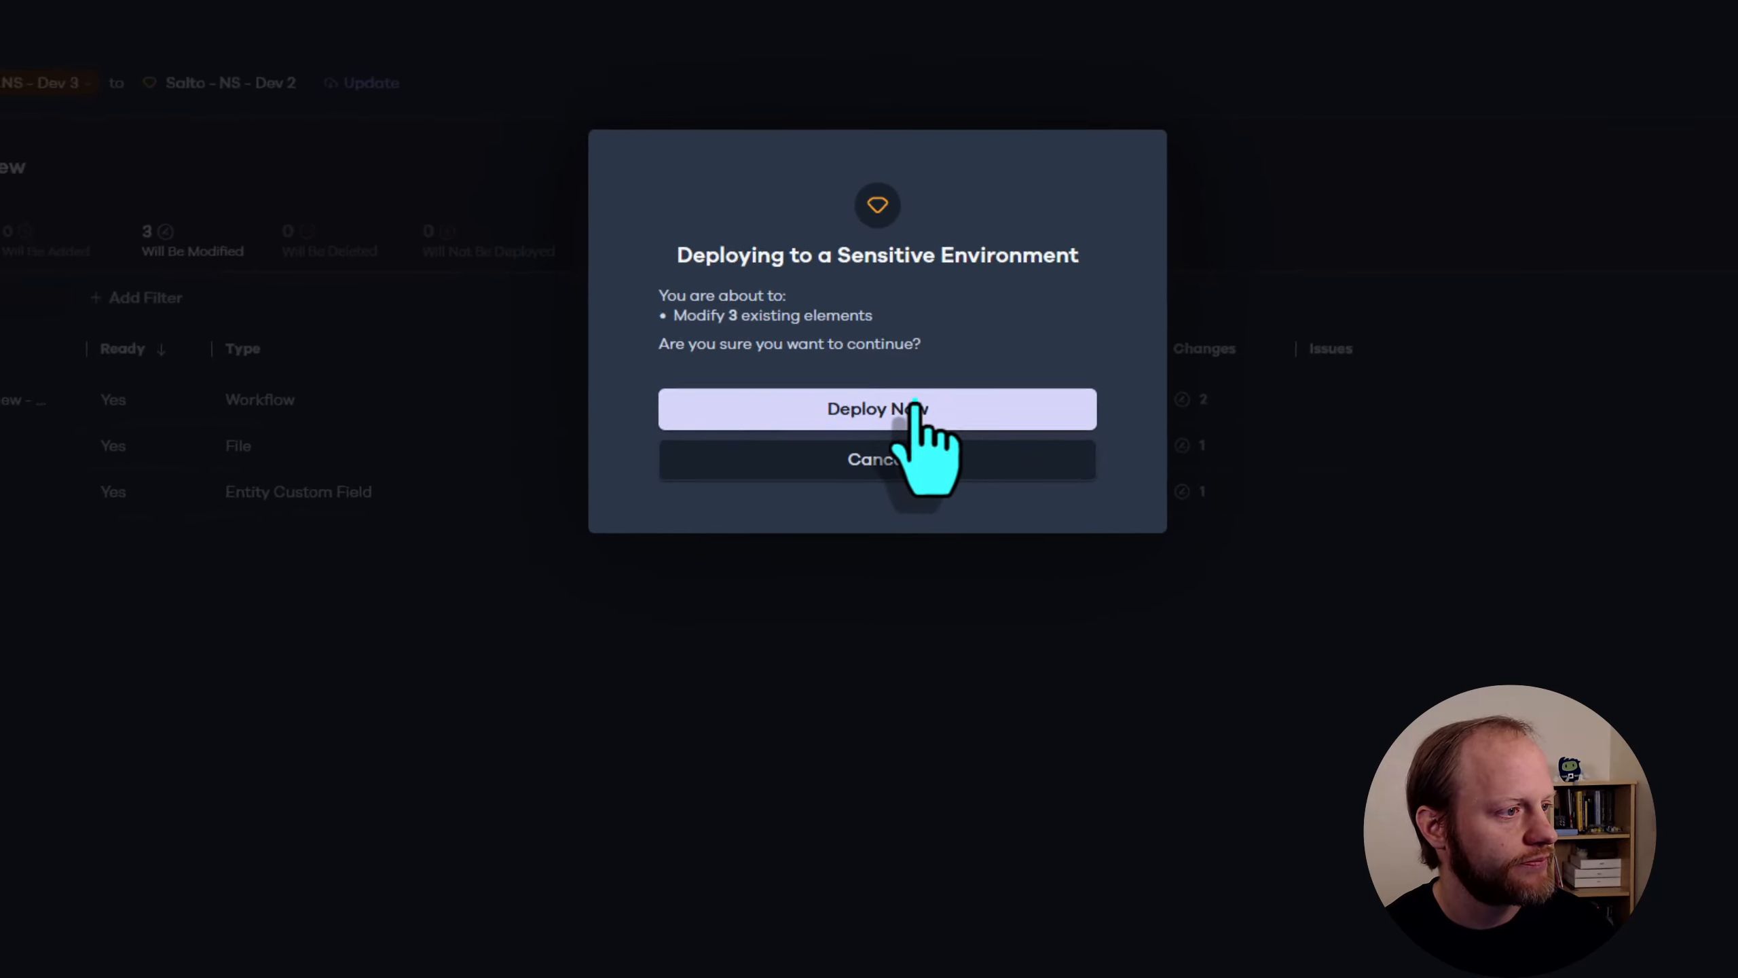
{"action": "left_click", "coordinate": [916, 407]}
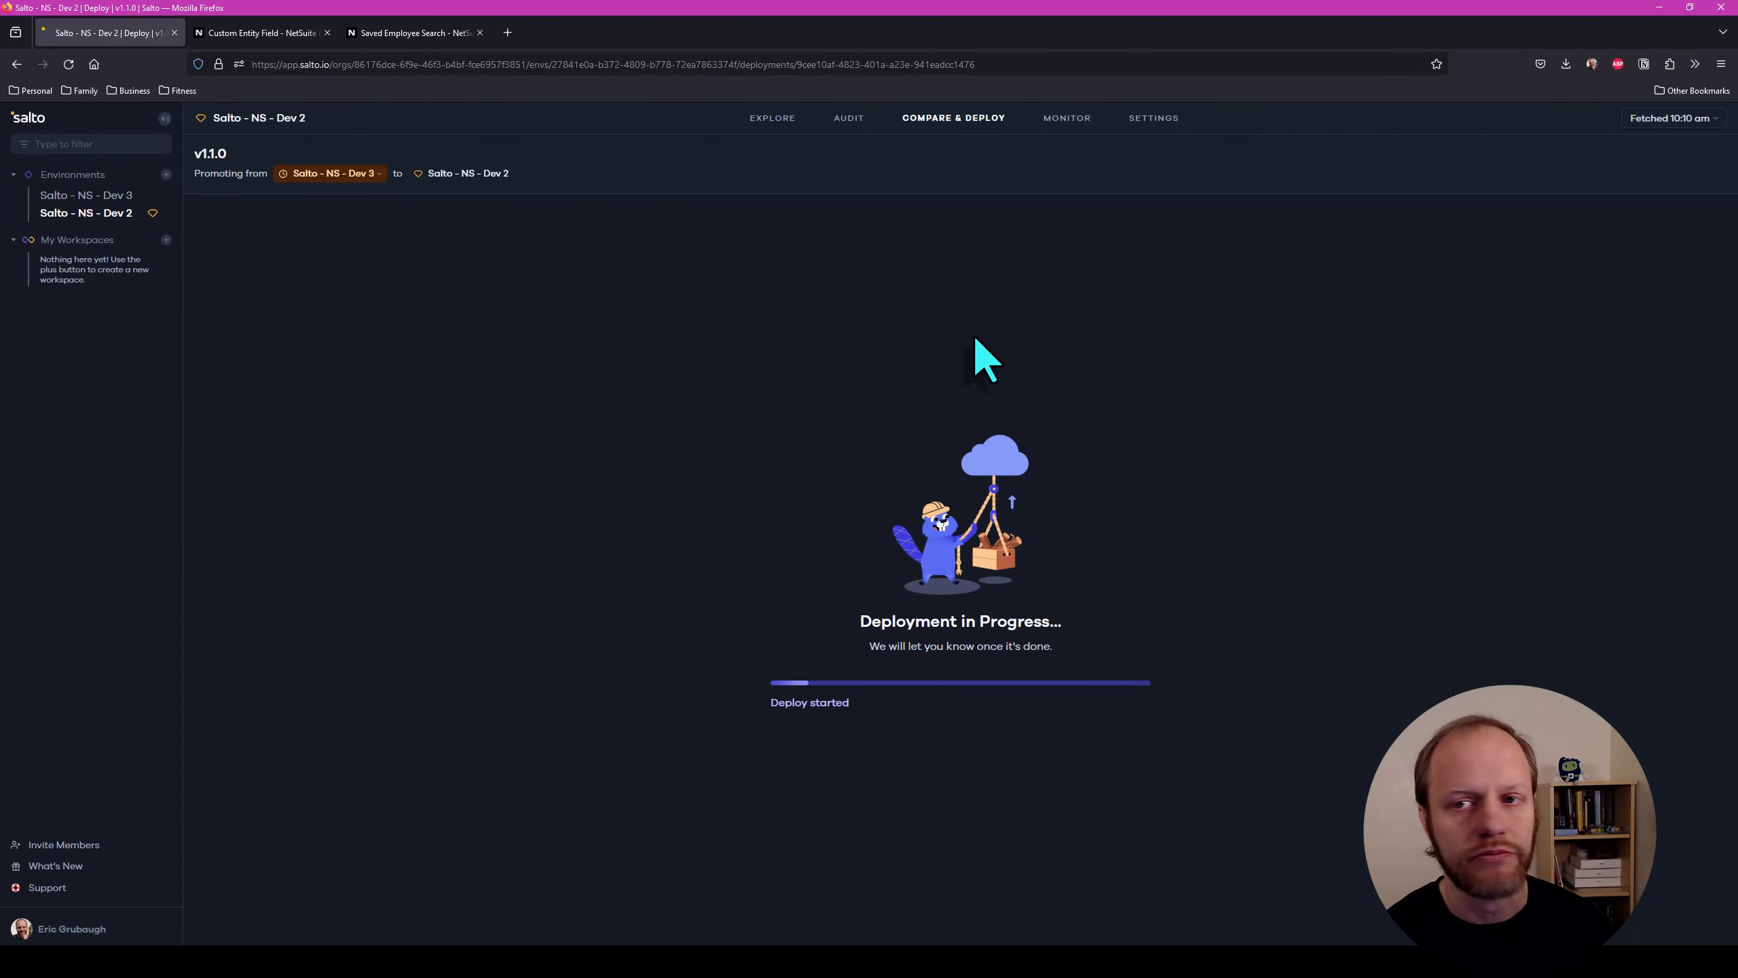